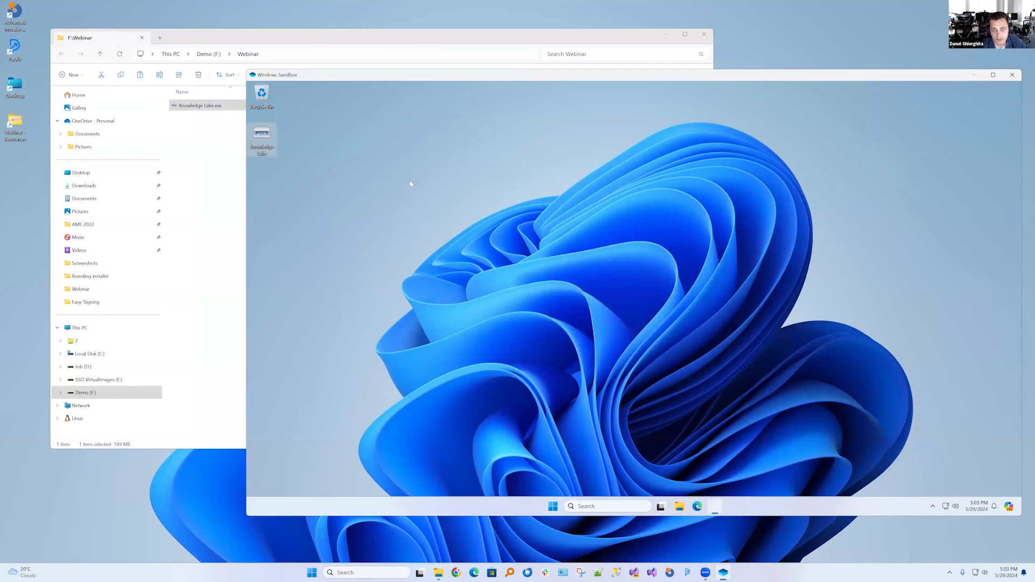
Install the KnowledgeLake Desktop Client in Windows Sandbox and finish the setup with the desktop client set to start
{"action": "left_click", "coordinate": [691, 369]}
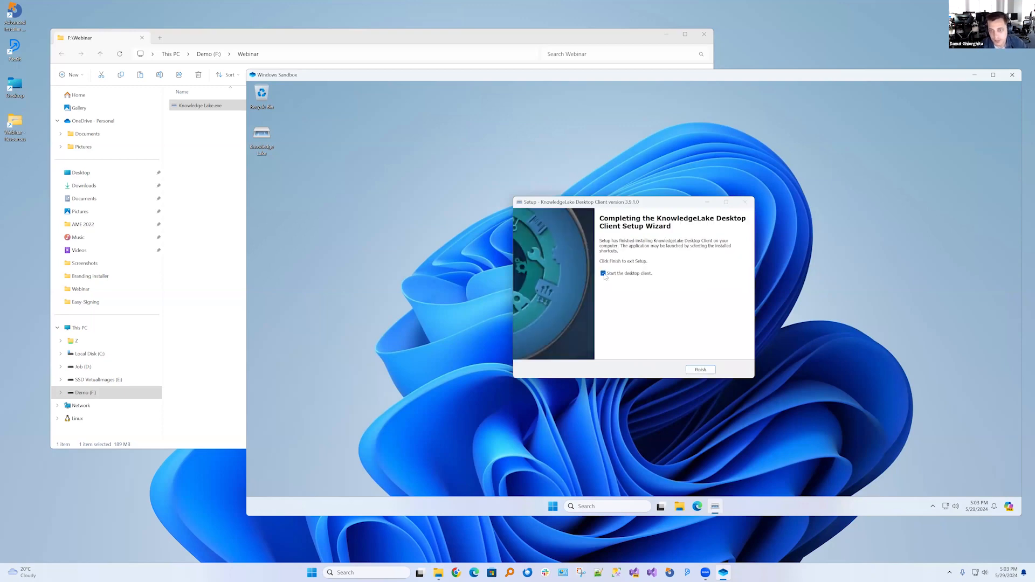
{"action": "left_click", "coordinate": [700, 370]}
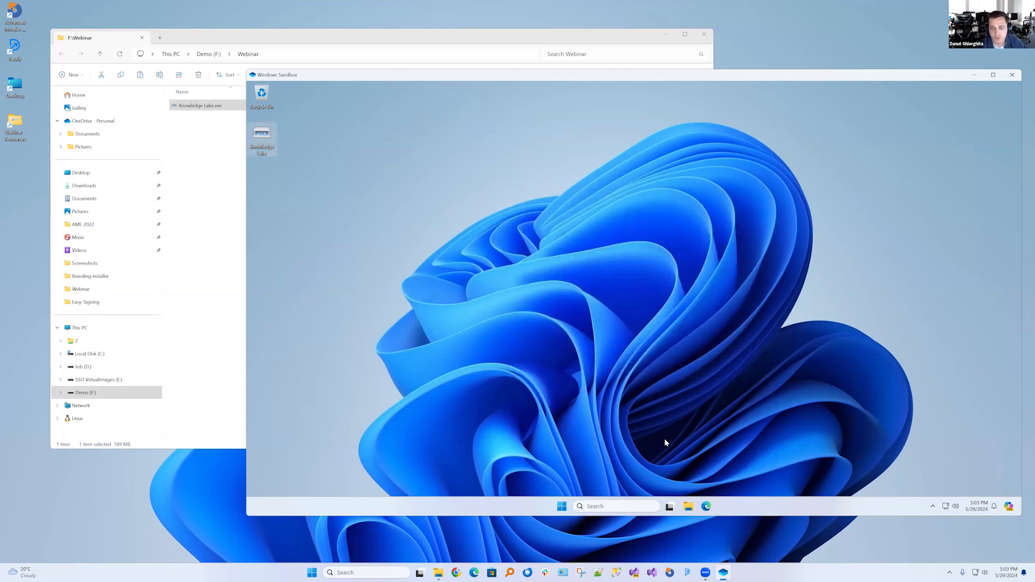
Find Control Panel in the sandbox and check the KnowledgeLake Desktop Client entry in Programs and Features
{"action": "left_click", "coordinate": [618, 505]}
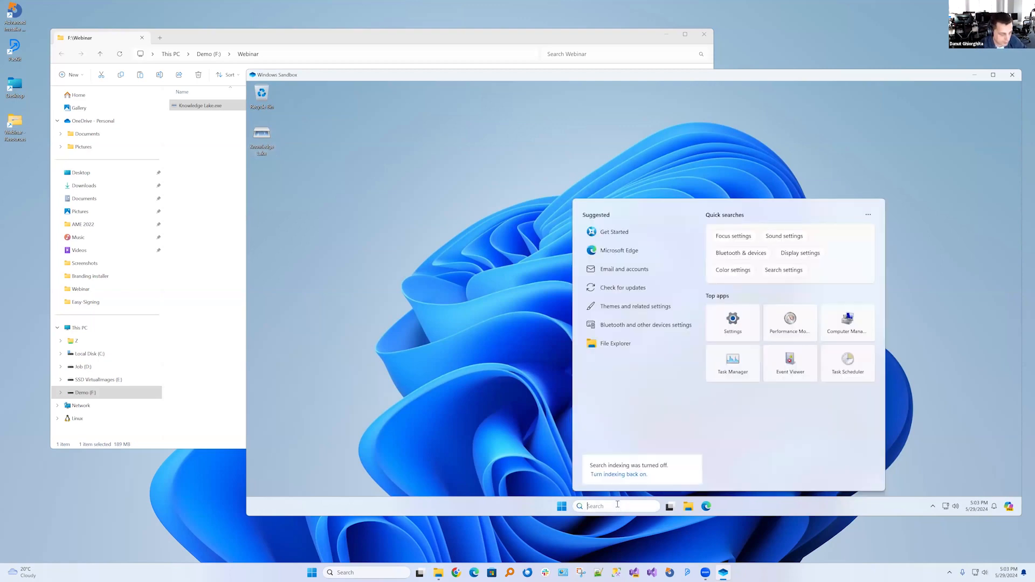
{"action": "type", "text": "co"}
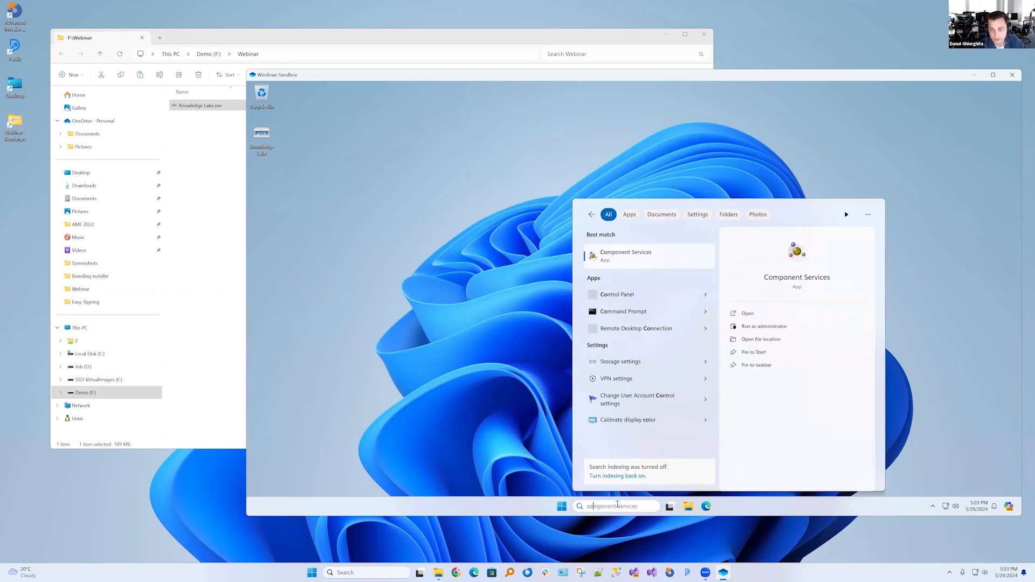
{"action": "type", "text": "n"}
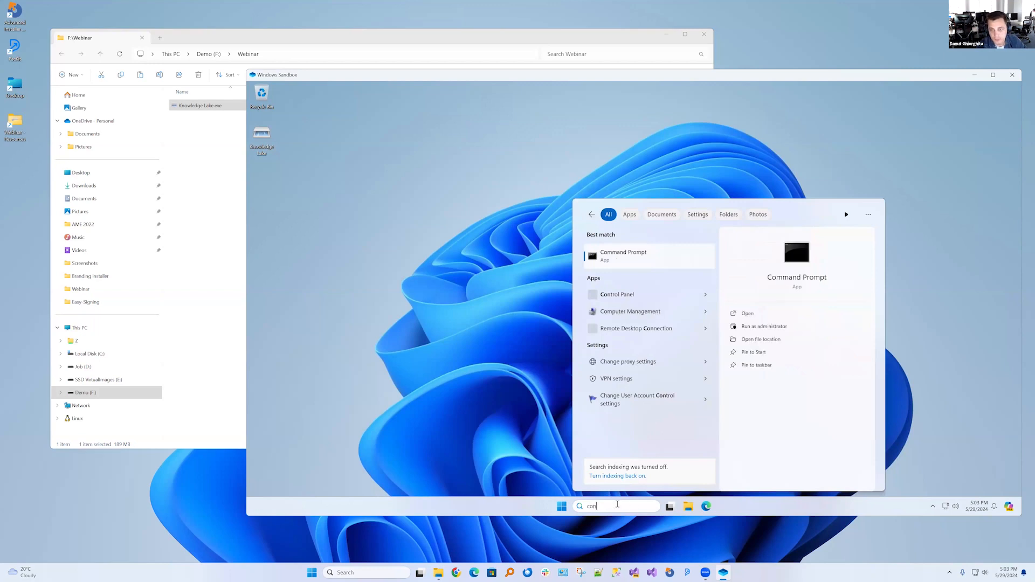
{"action": "left_click", "coordinate": [638, 300]}
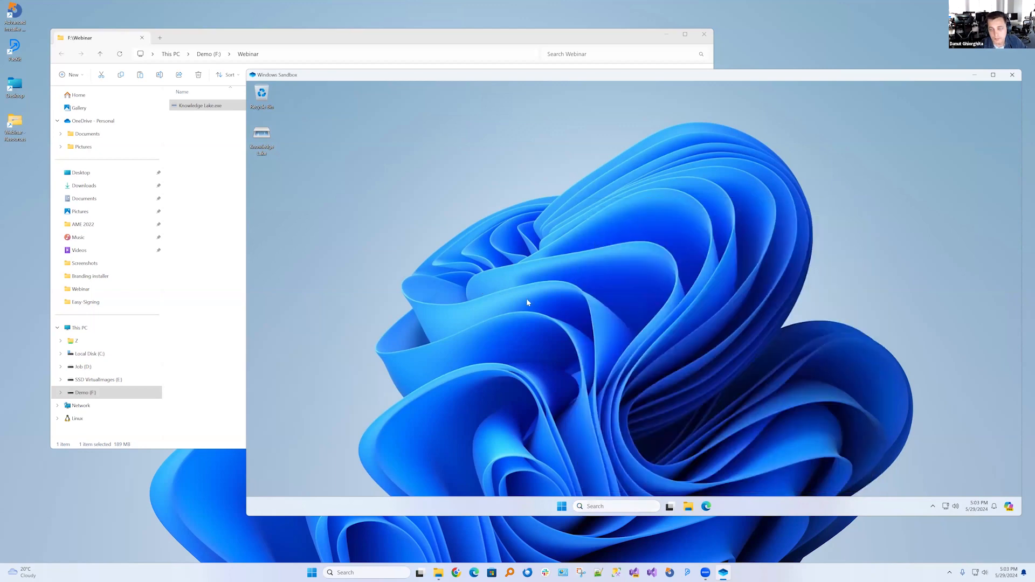
{"action": "left_click", "coordinate": [538, 309]}
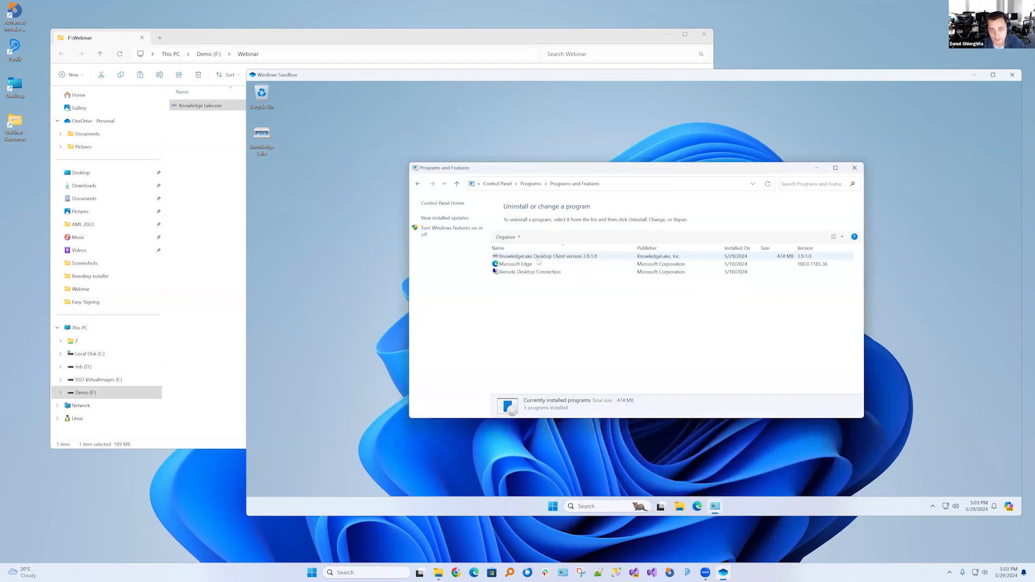
{"action": "left_click", "coordinate": [544, 257]}
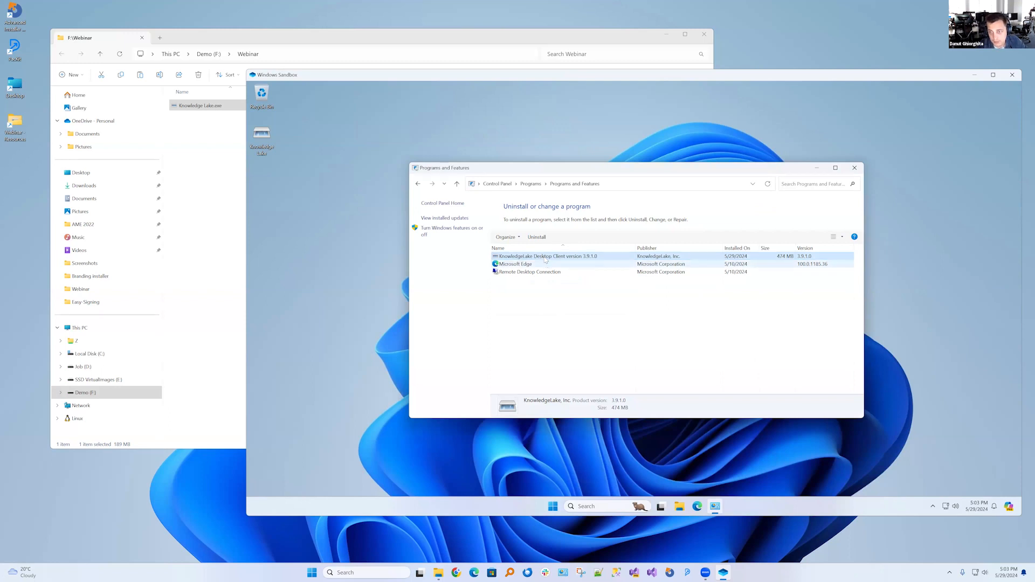
Check the version of the running KnowledgeLake Desktop Client from the sandbox's notification area and dismiss its notification
{"action": "left_click", "coordinate": [930, 508]}
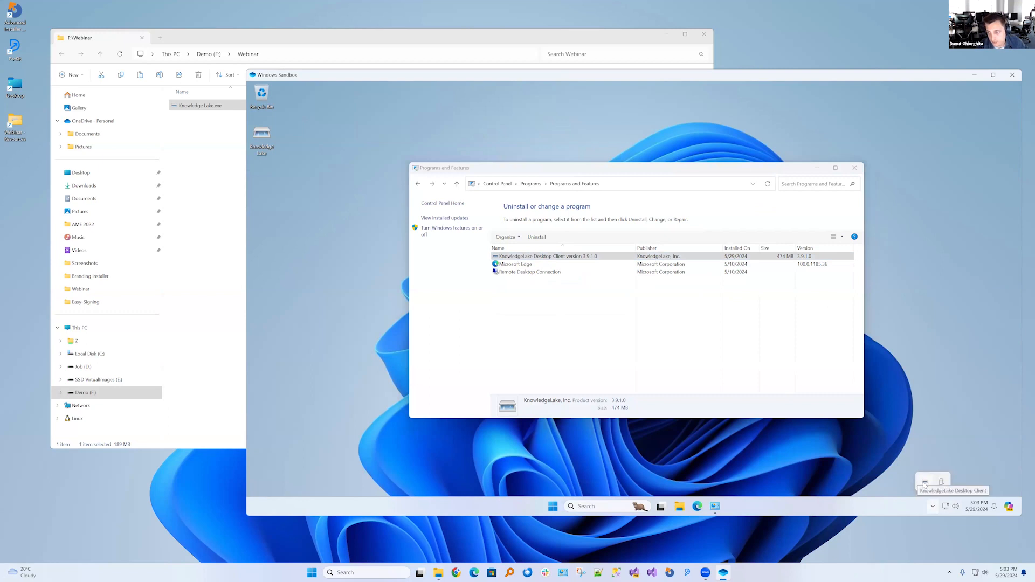
{"action": "right_click", "coordinate": [928, 483]}
{"action": "left_click", "coordinate": [988, 500]}
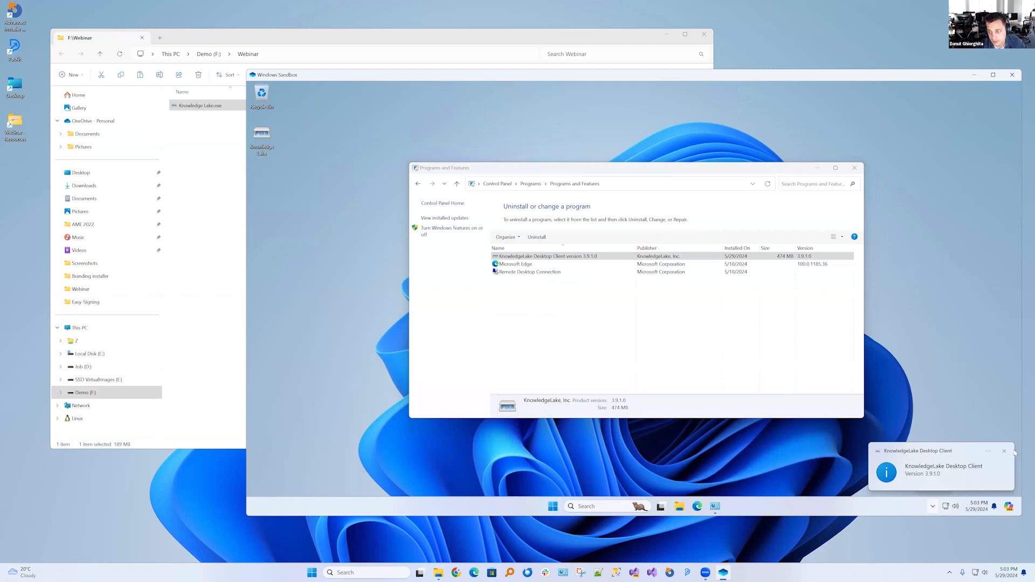
{"action": "left_click", "coordinate": [1006, 452]}
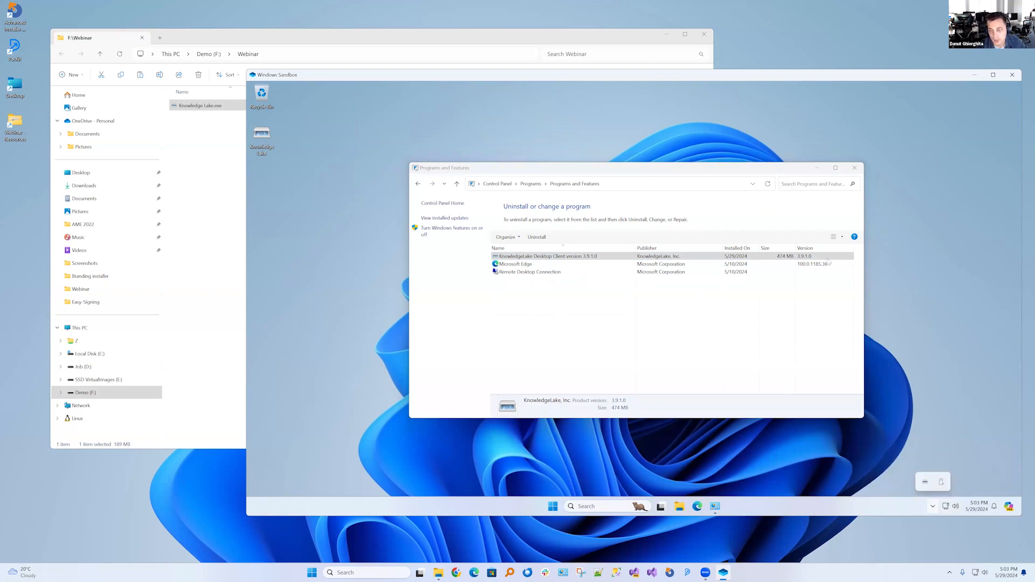
Close Programs and Features and shut down Windows Sandbox, discarding its contents
{"action": "left_click", "coordinate": [855, 170]}
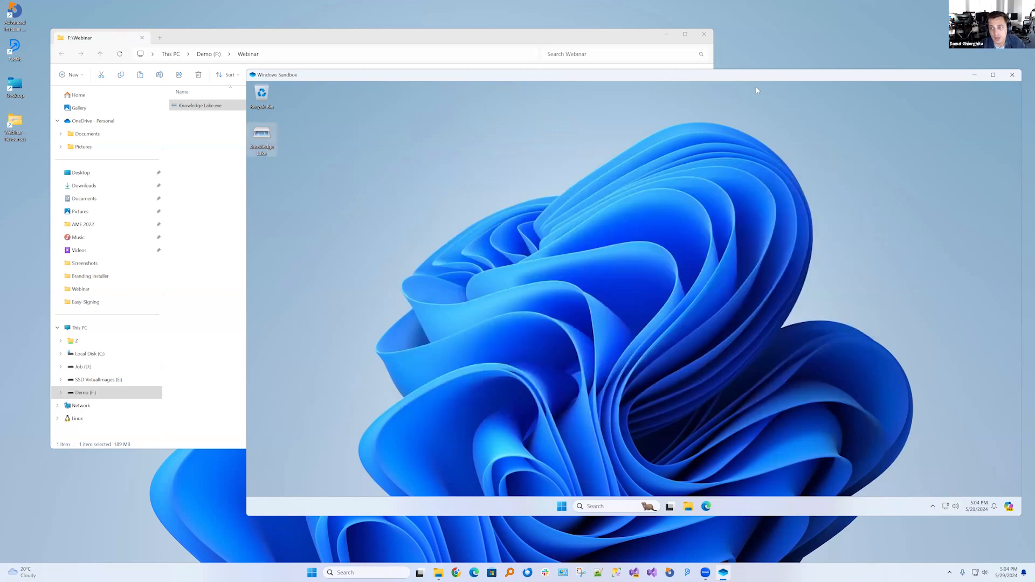
{"action": "left_click_drag", "start_coordinate": [857, 75], "coordinate": [756, 88]}
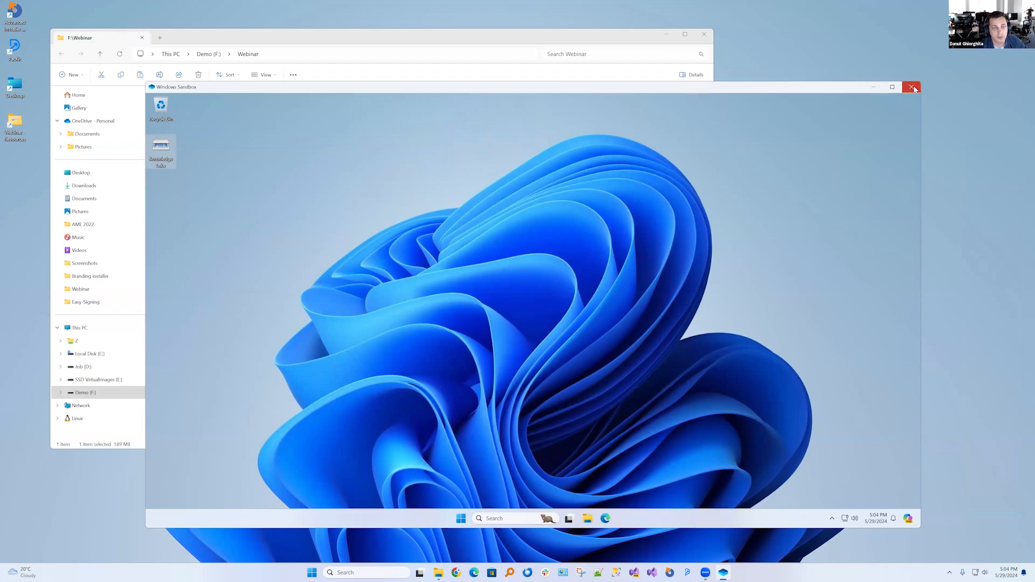
{"action": "left_click", "coordinate": [912, 87]}
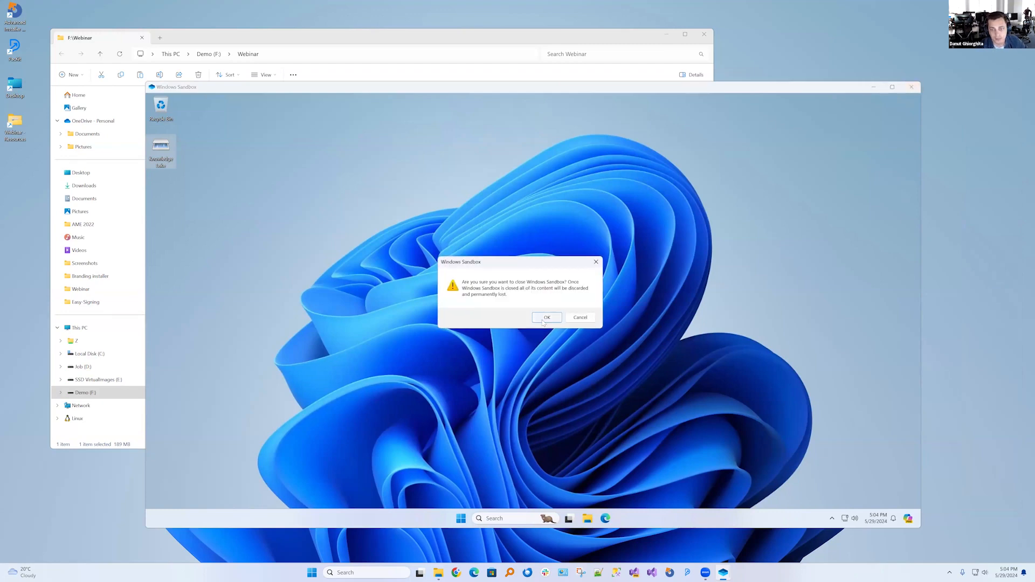
{"action": "key", "text": "Return"}
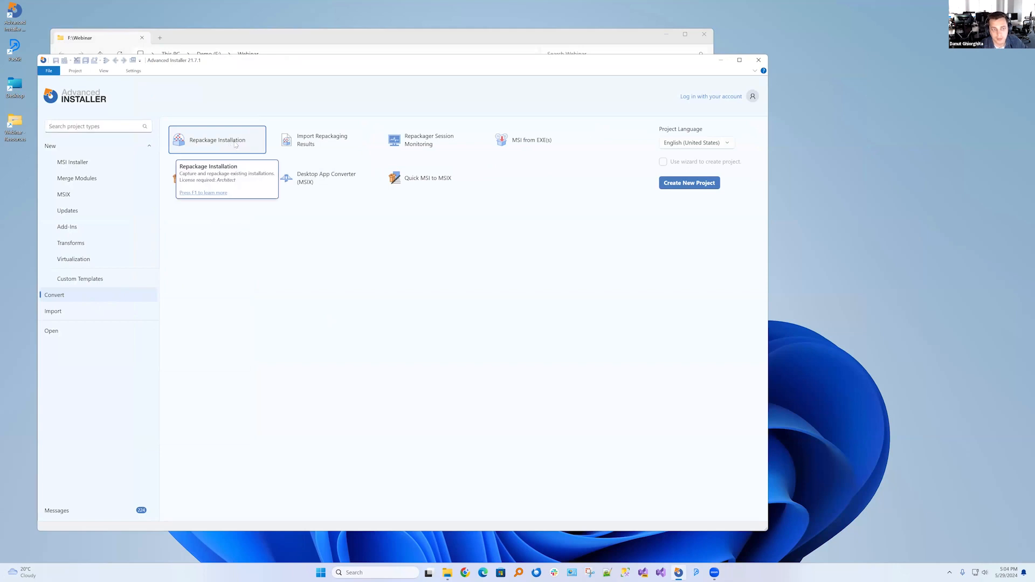
Start a Repackage Installation project in Advanced Installer for Knowledge Lake.exe from the Webinar folder
{"action": "double_click", "coordinate": [191, 146]}
{"action": "left_click", "coordinate": [181, 123]}
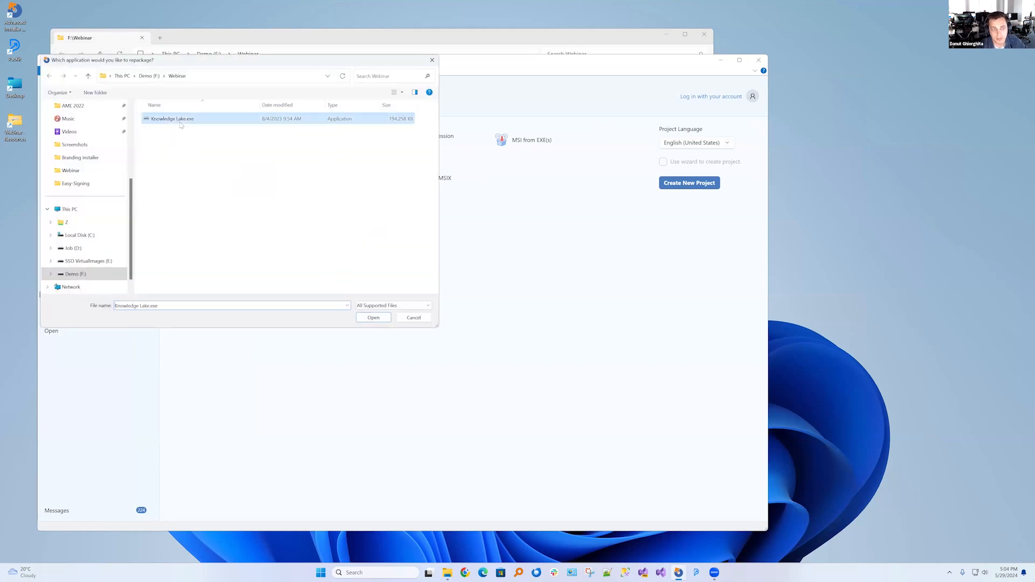
{"action": "left_click", "coordinate": [372, 317]}
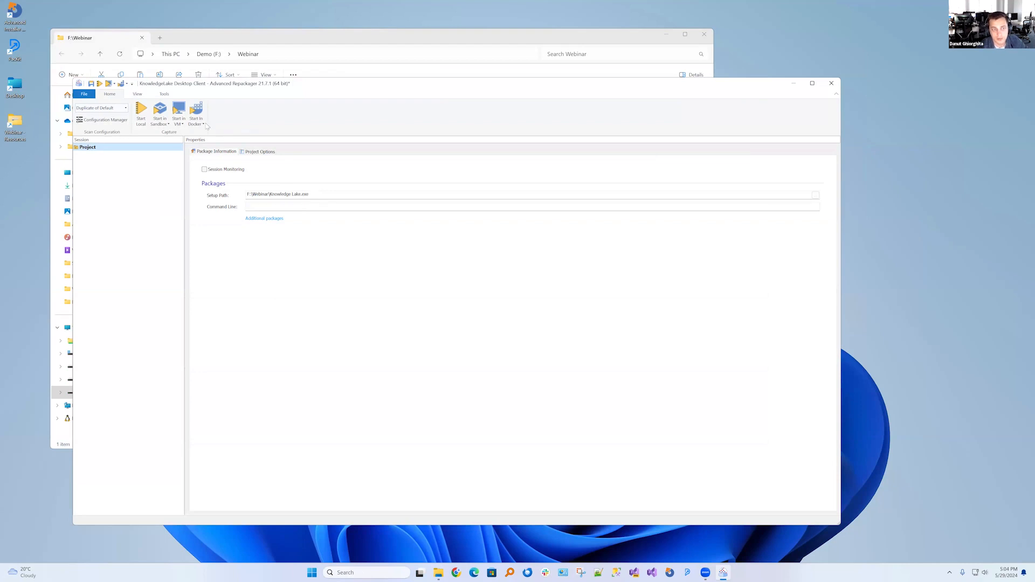
Review the virtual machine profiles and the snapshots offered by the VMware-vCenter profile, leaving the settings unsaved
{"action": "left_click", "coordinate": [166, 127]}
{"action": "left_click", "coordinate": [267, 116]}
{"action": "left_click", "coordinate": [178, 123]}
{"action": "left_click", "coordinate": [202, 164]}
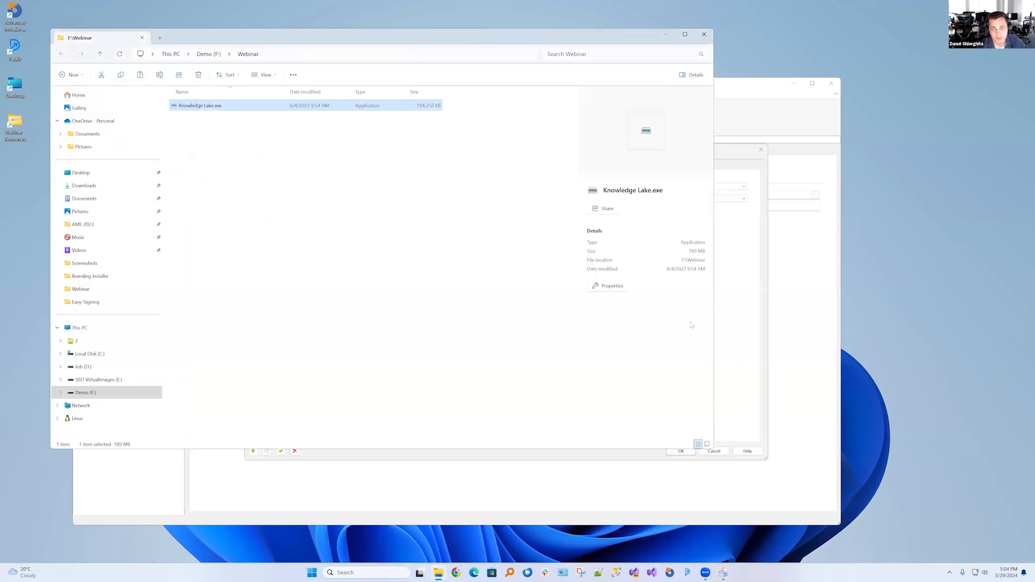
{"action": "left_click", "coordinate": [737, 341]}
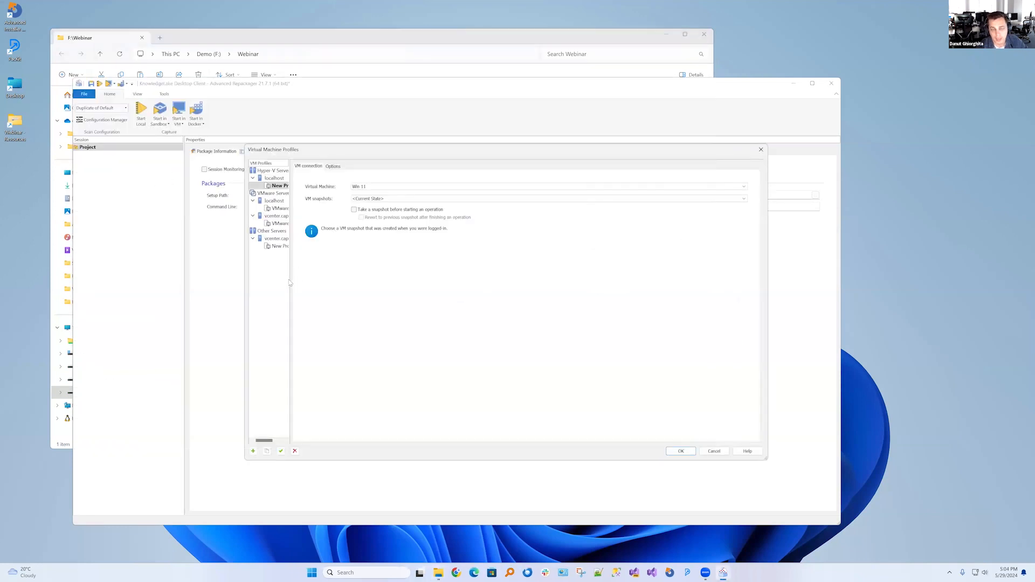
{"action": "left_click_drag", "start_coordinate": [290, 280], "coordinate": [360, 281]}
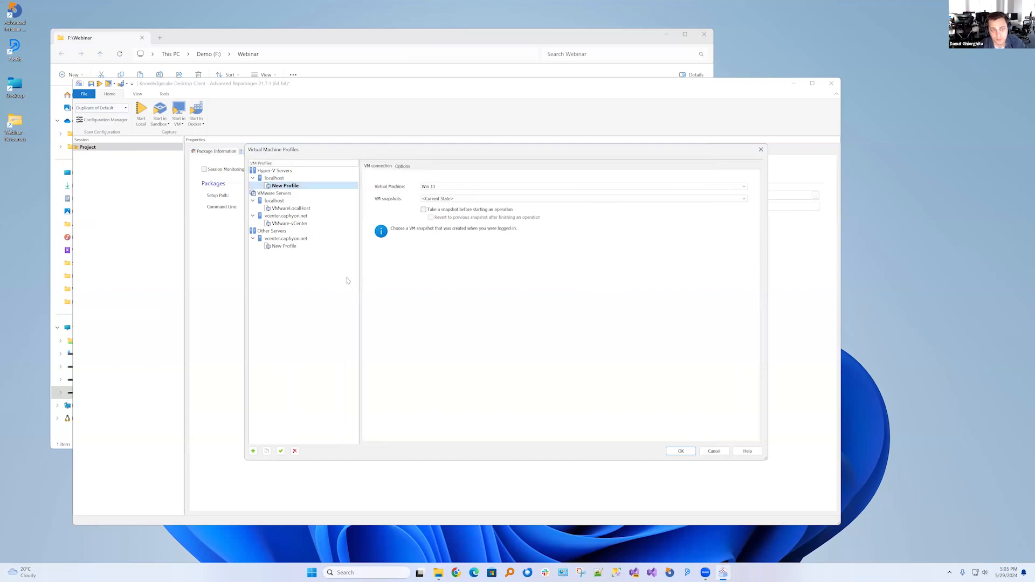
{"action": "left_click", "coordinate": [291, 224]}
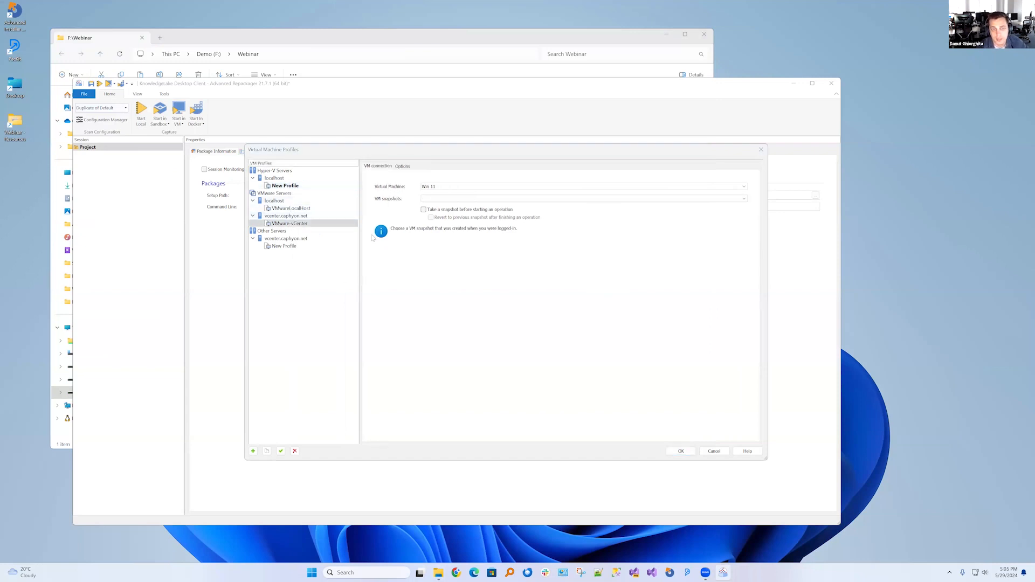
{"action": "left_click", "coordinate": [465, 197]}
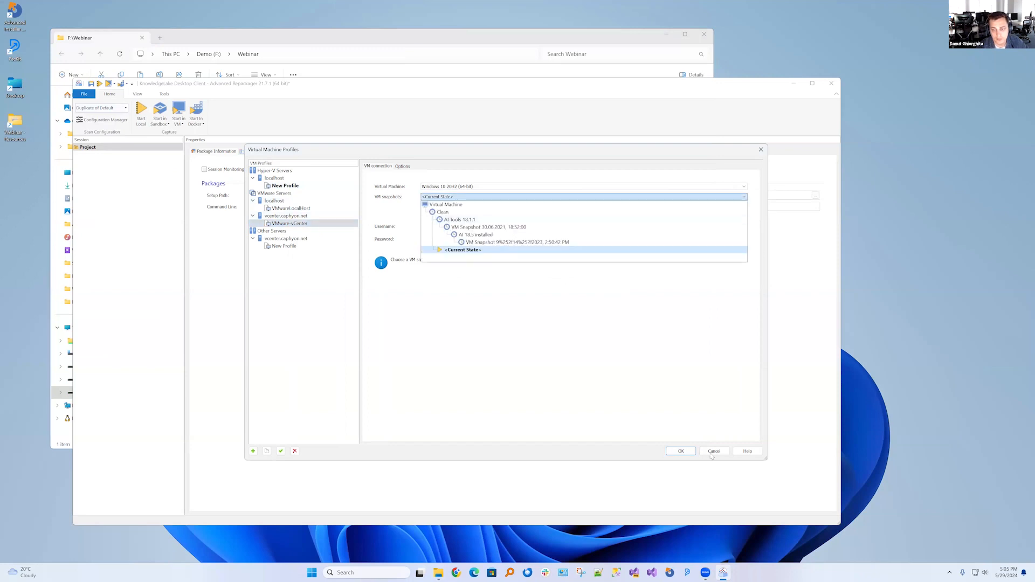
{"action": "left_click", "coordinate": [712, 457]}
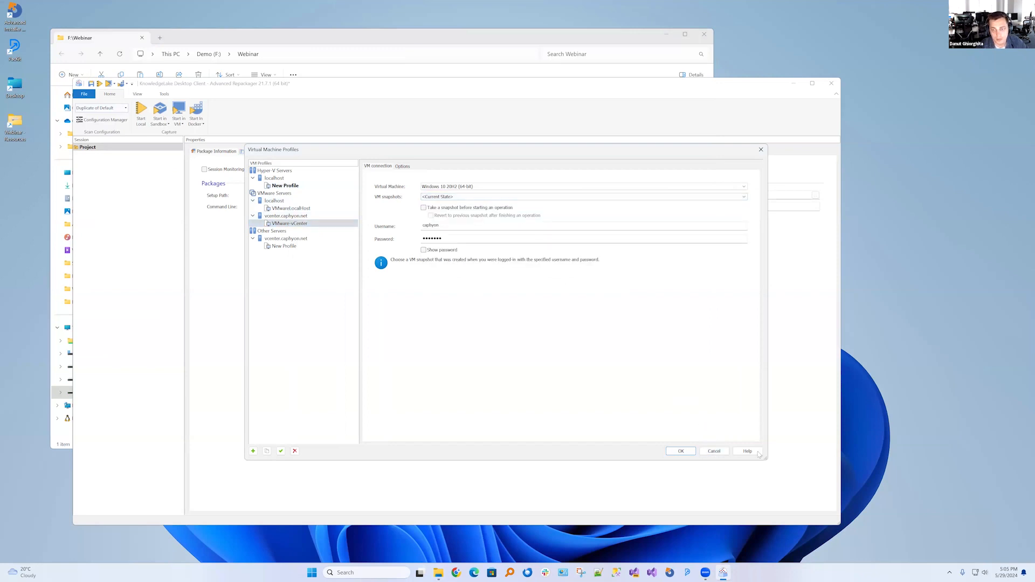
{"action": "left_click", "coordinate": [722, 454]}
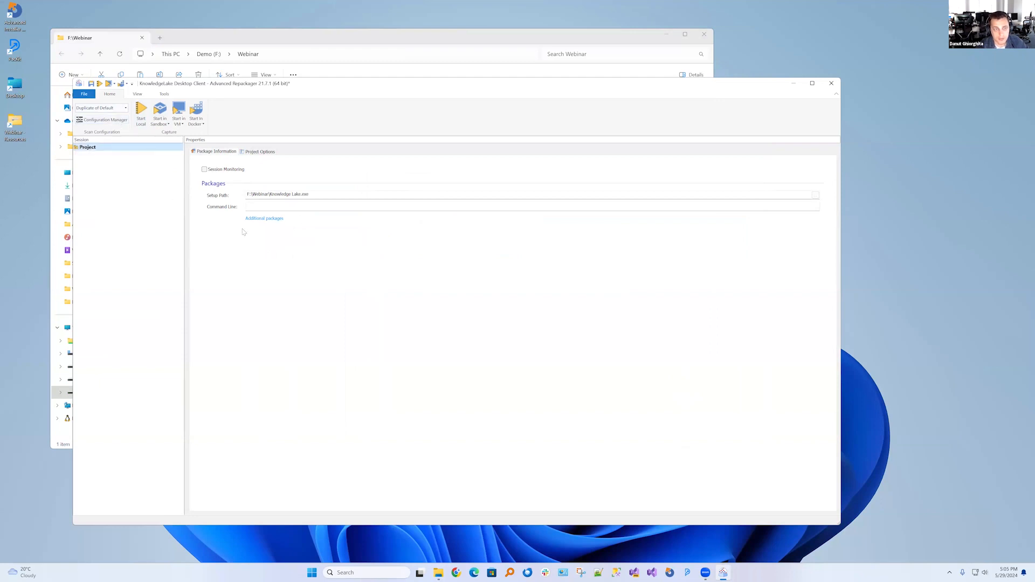
Review the Duplicate of Default scan configuration's file type, folder, registry and process filters, leaving Configuration Manager without saving
{"action": "left_click", "coordinate": [110, 122]}
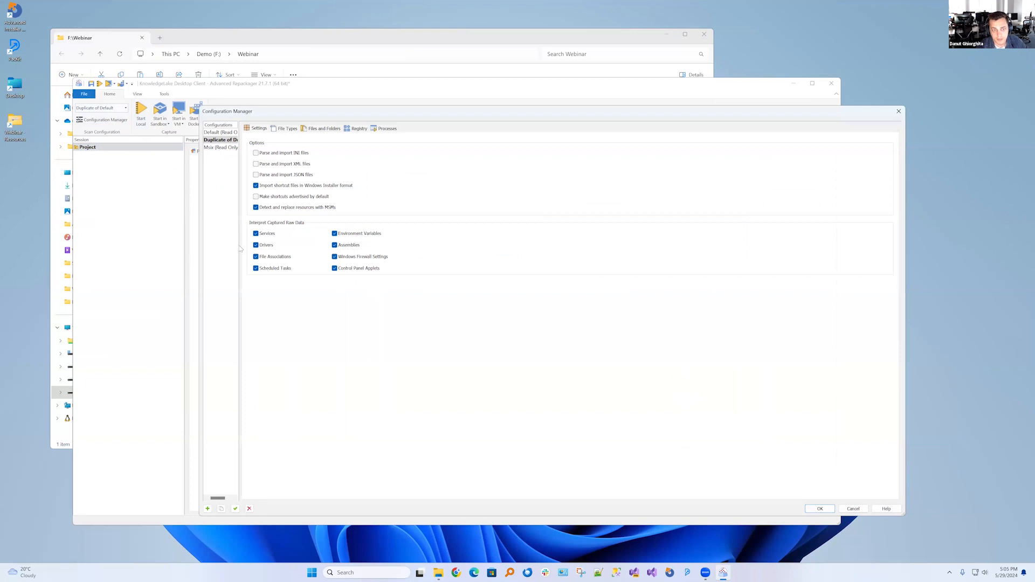
{"action": "left_click_drag", "start_coordinate": [241, 248], "coordinate": [311, 258]}
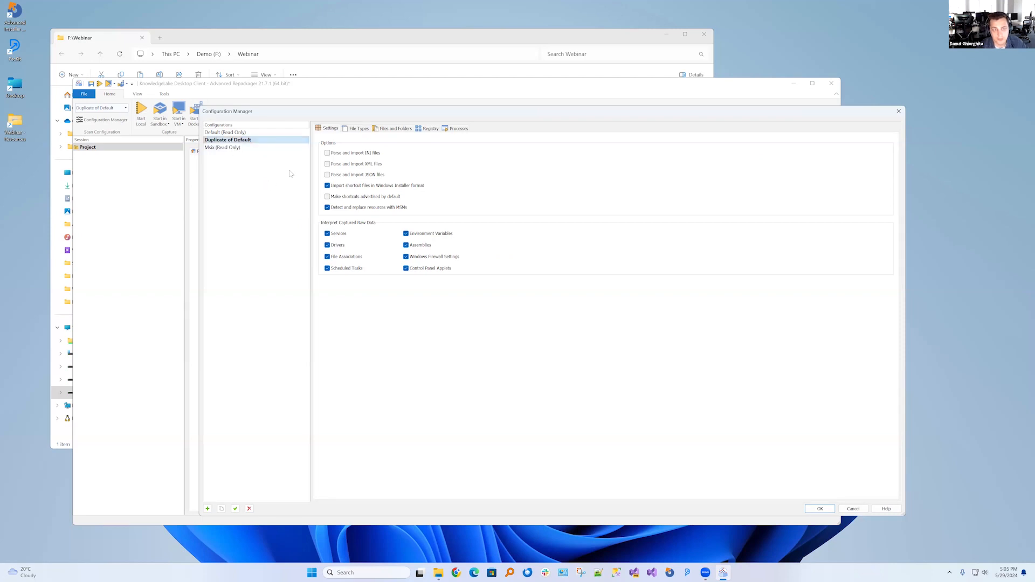
{"action": "left_click", "coordinate": [356, 129]}
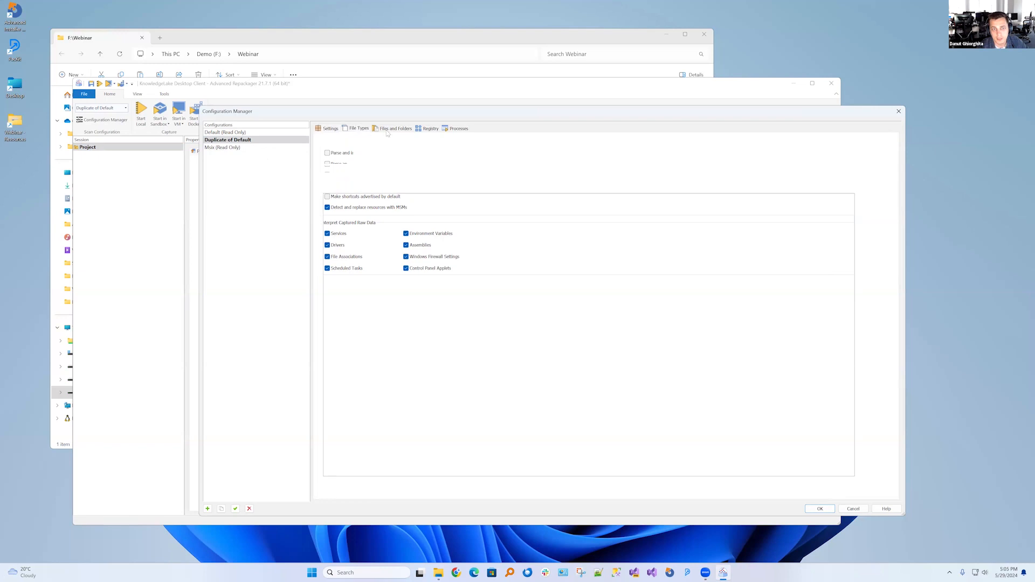
{"action": "left_click", "coordinate": [393, 129]}
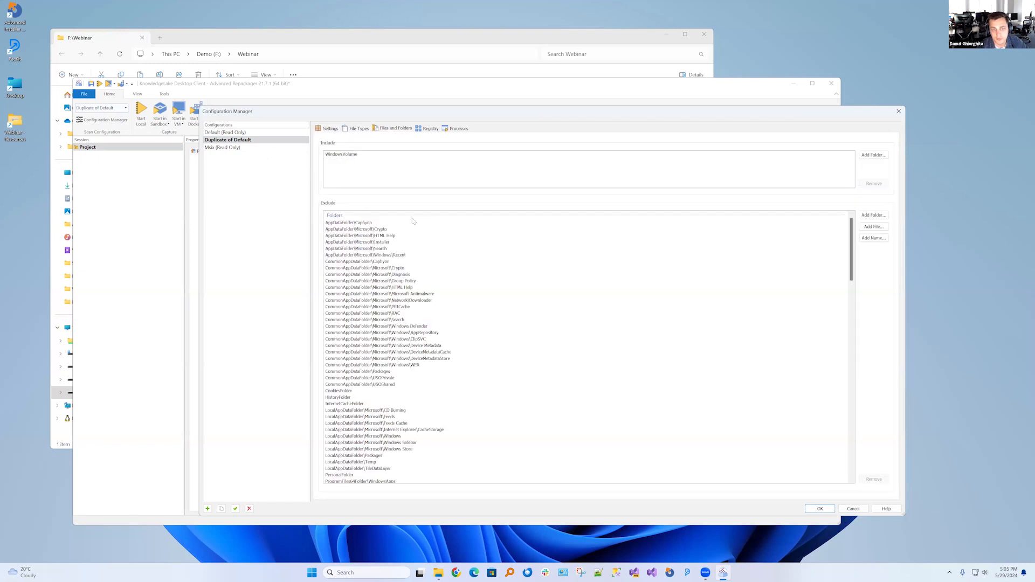
{"action": "left_click", "coordinate": [431, 129]}
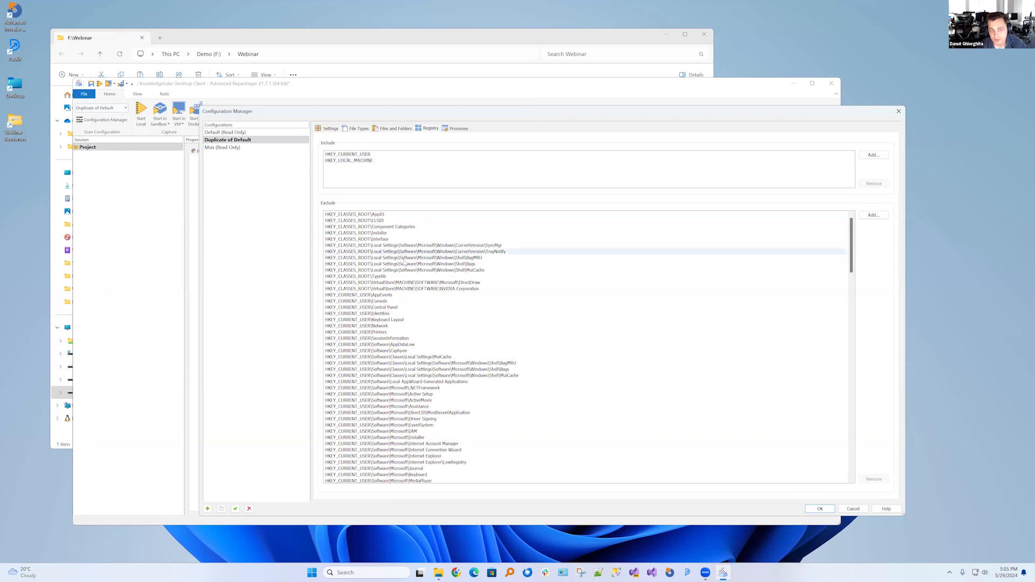
{"action": "left_click", "coordinate": [457, 129]}
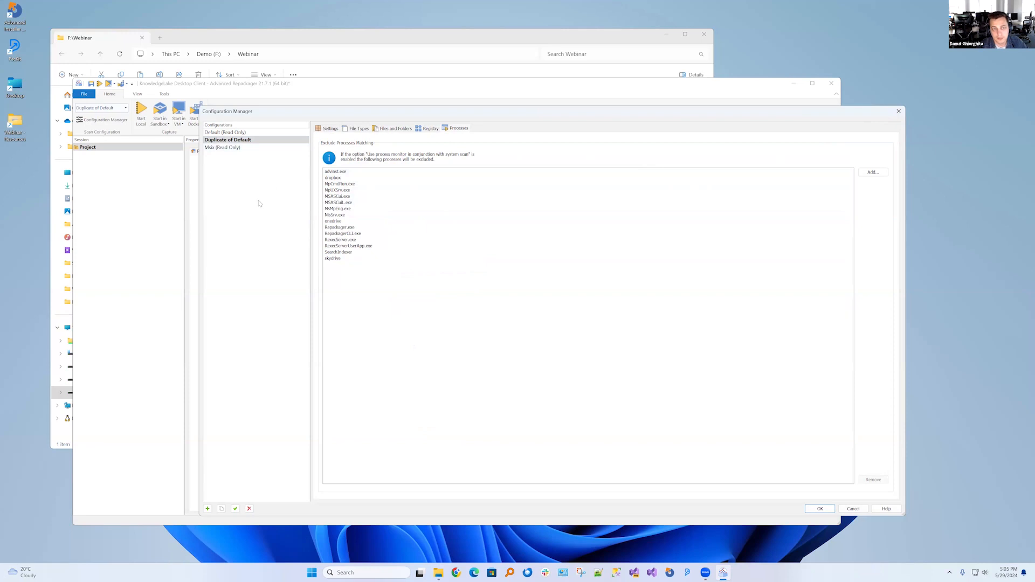
{"action": "left_click", "coordinate": [851, 509]}
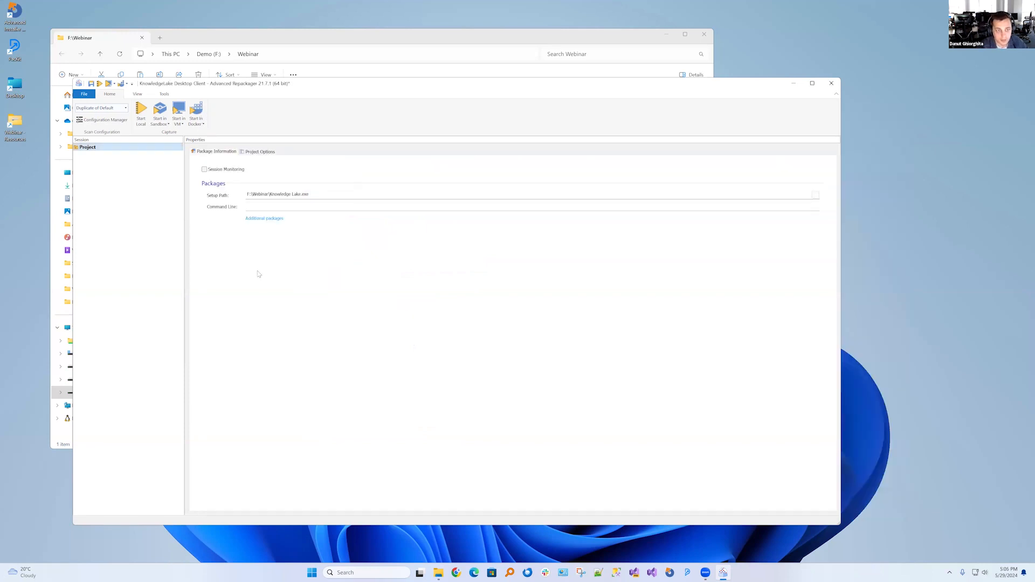
Start the repackaging capture in Windows Sandbox, saving the project as KnowledgeLake Desktop Client.rpp in the Webinar folder
{"action": "left_click", "coordinate": [159, 111]}
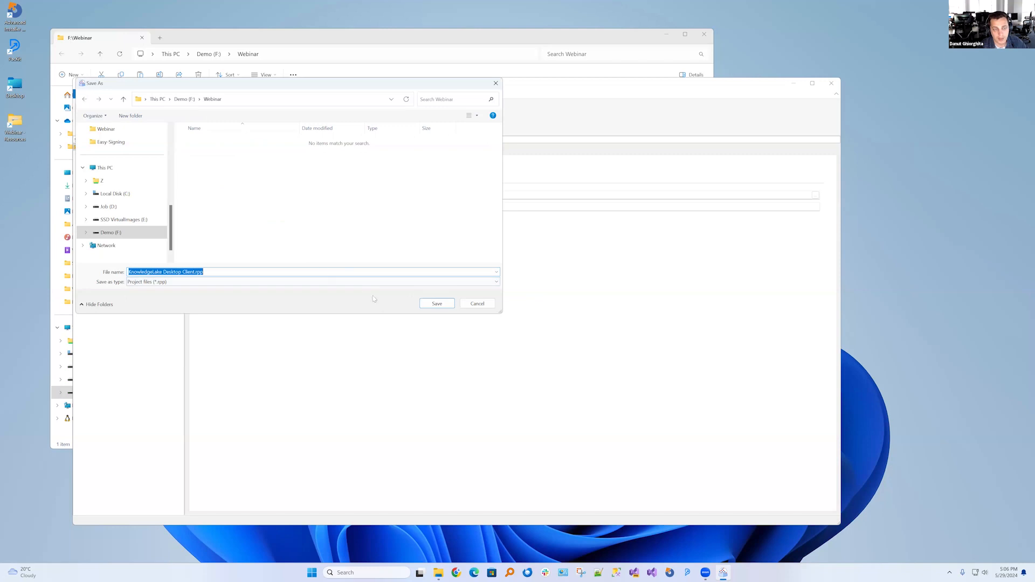
{"action": "left_click", "coordinate": [436, 306]}
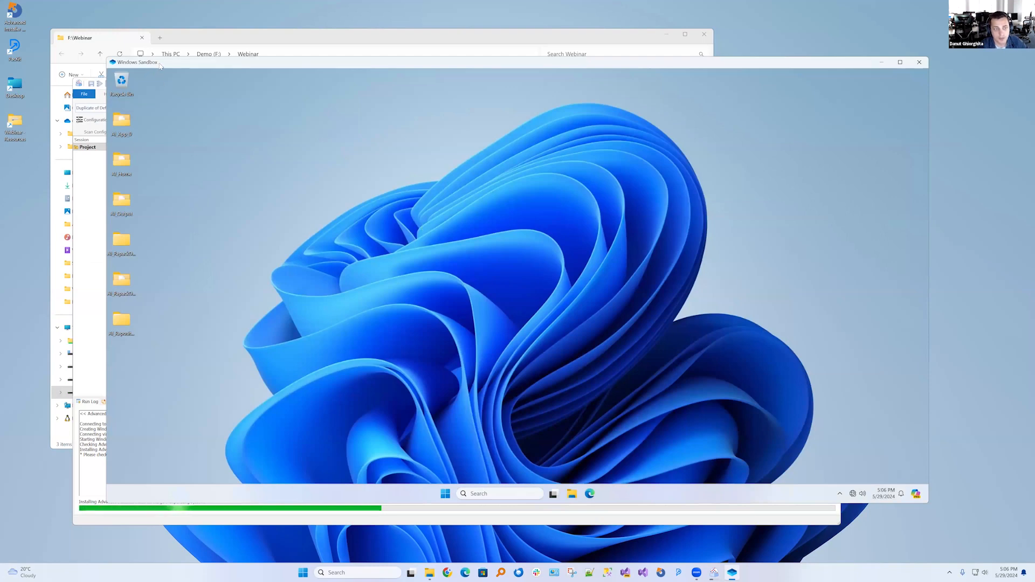
{"action": "left_click_drag", "start_coordinate": [166, 65], "coordinate": [195, 57]}
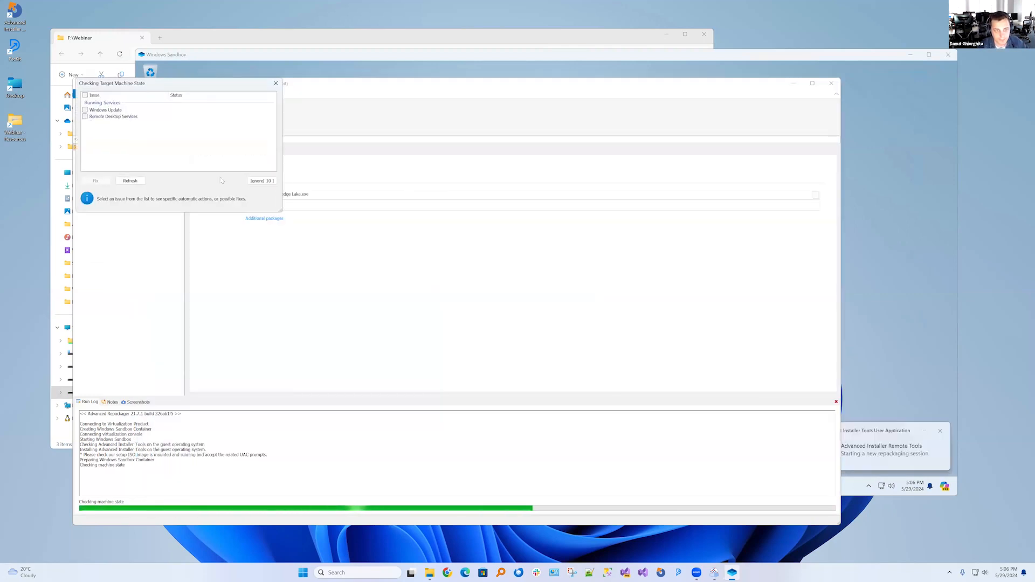
{"action": "left_click", "coordinate": [262, 180]}
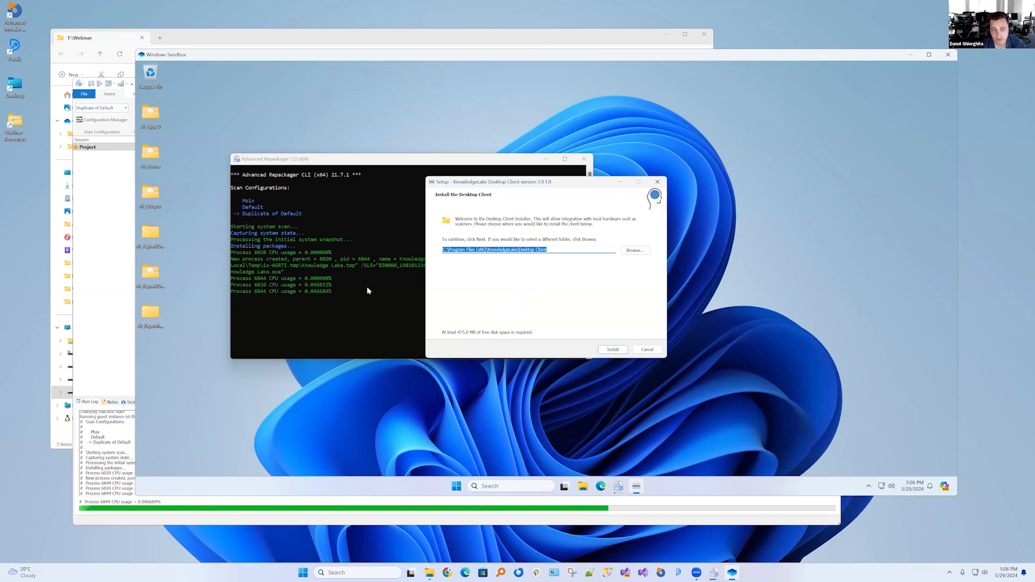
Install KnowledgeLake Desktop Client in the sandbox to the default folder and finish setup with Start the desktop client enabled
{"action": "left_click", "coordinate": [613, 353]}
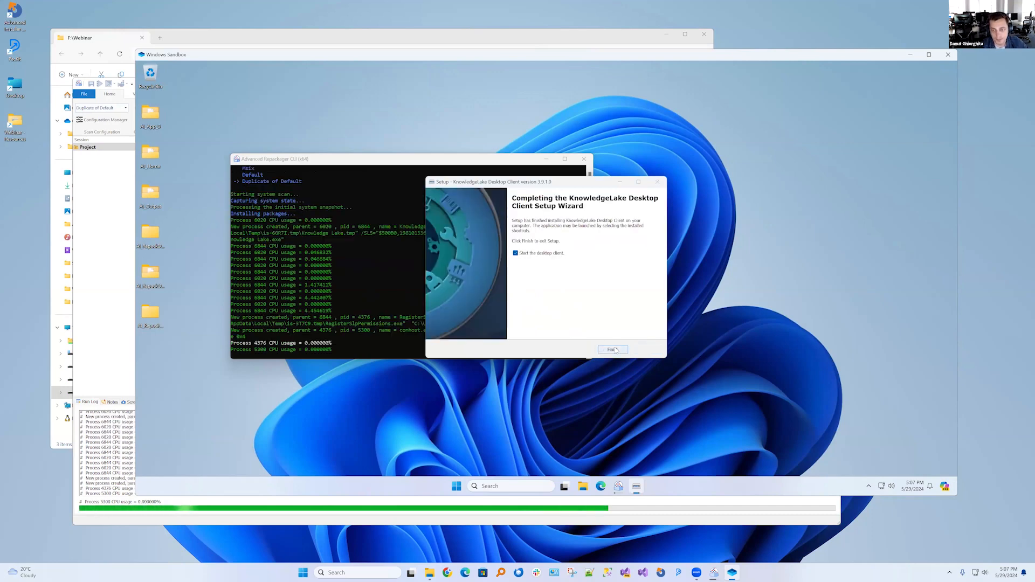
{"action": "left_click", "coordinate": [613, 350]}
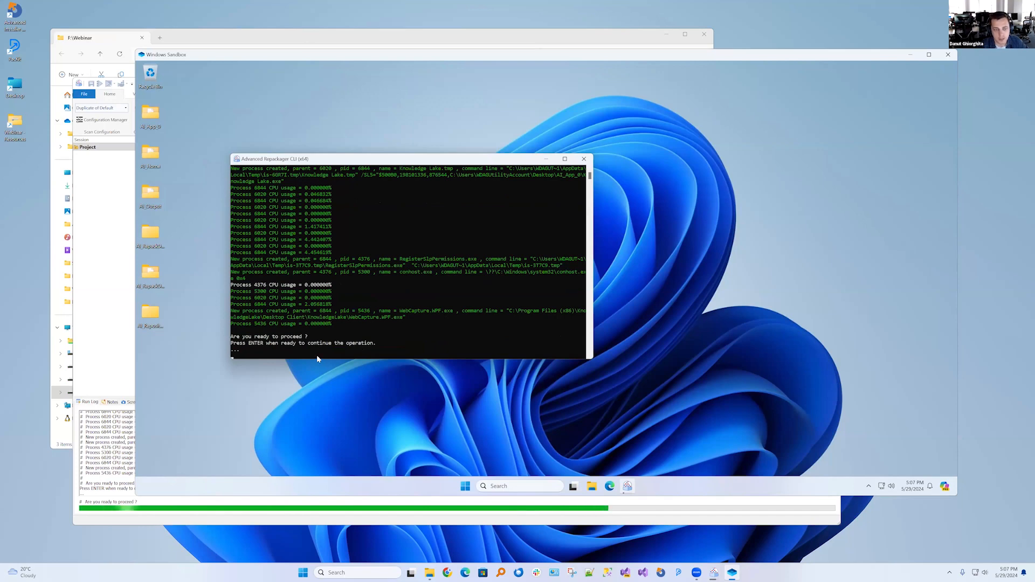
Check the Project Options in Advanced Repackager, and continue the paused capture from the sandbox console
{"action": "left_click", "coordinate": [108, 121]}
{"action": "left_click", "coordinate": [108, 120]}
{"action": "key", "text": "Escape"}
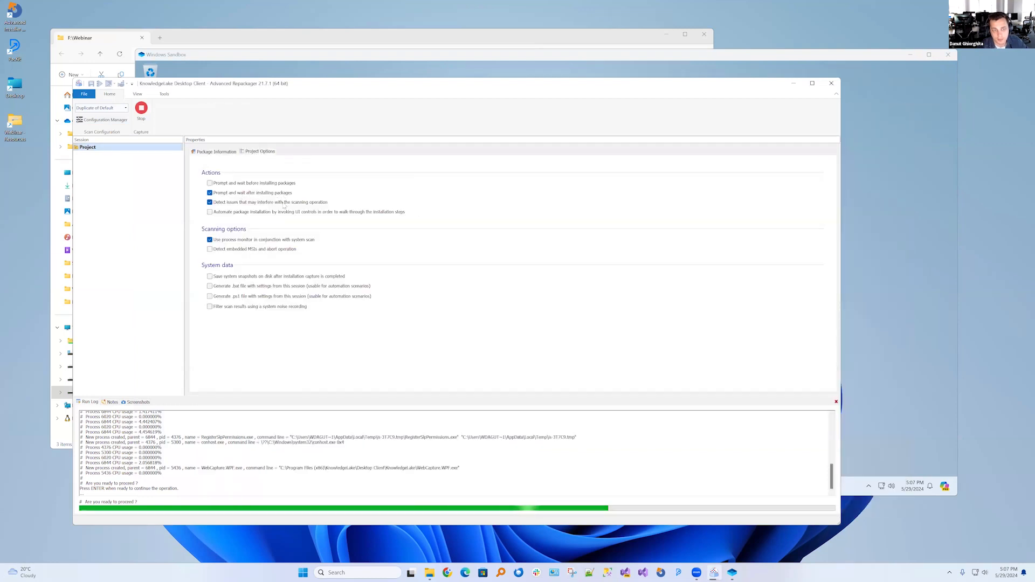
{"action": "left_click", "coordinate": [859, 272]}
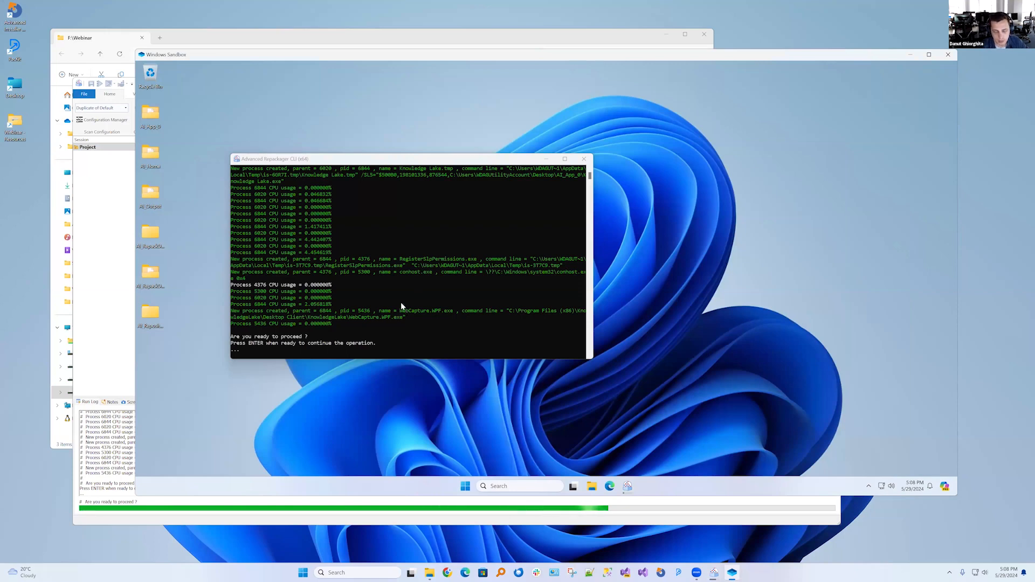
{"action": "left_click", "coordinate": [401, 306]}
{"action": "key", "text": "Return"}
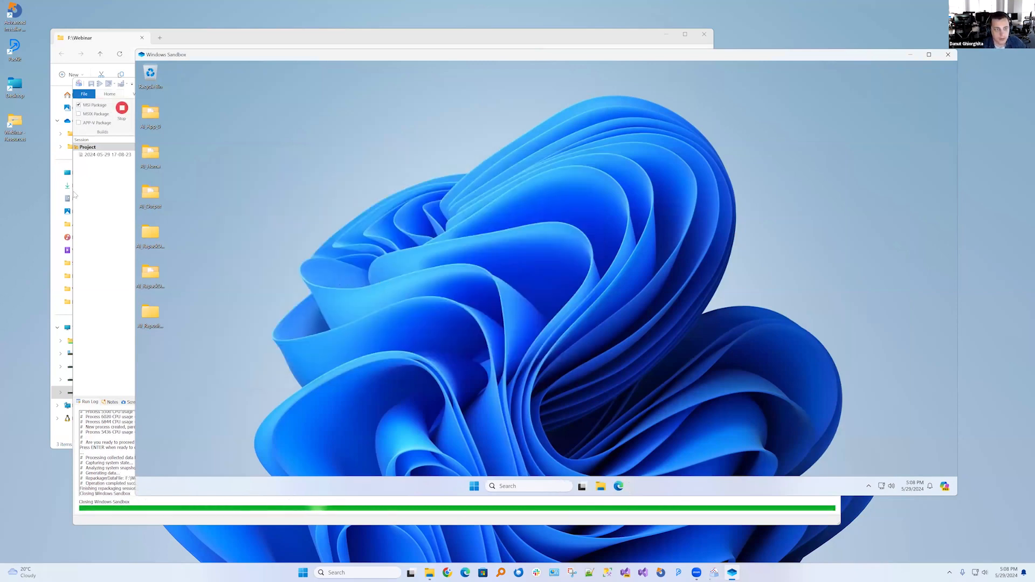
Review the captured session's package information, digital signature, files and folders, registry and system sections
{"action": "left_click", "coordinate": [110, 214]}
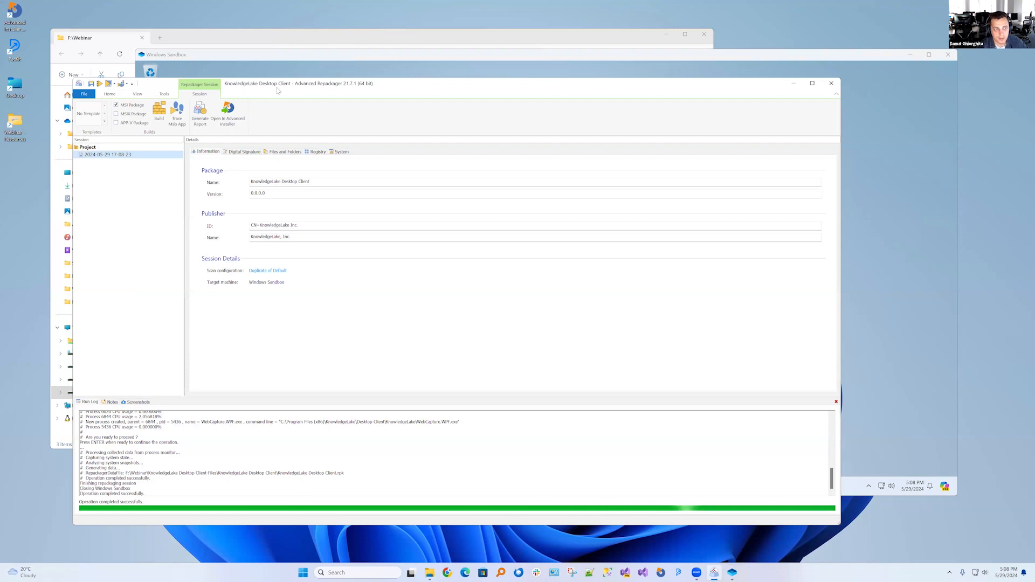
{"action": "left_click_drag", "start_coordinate": [256, 84], "coordinate": [216, 100]}
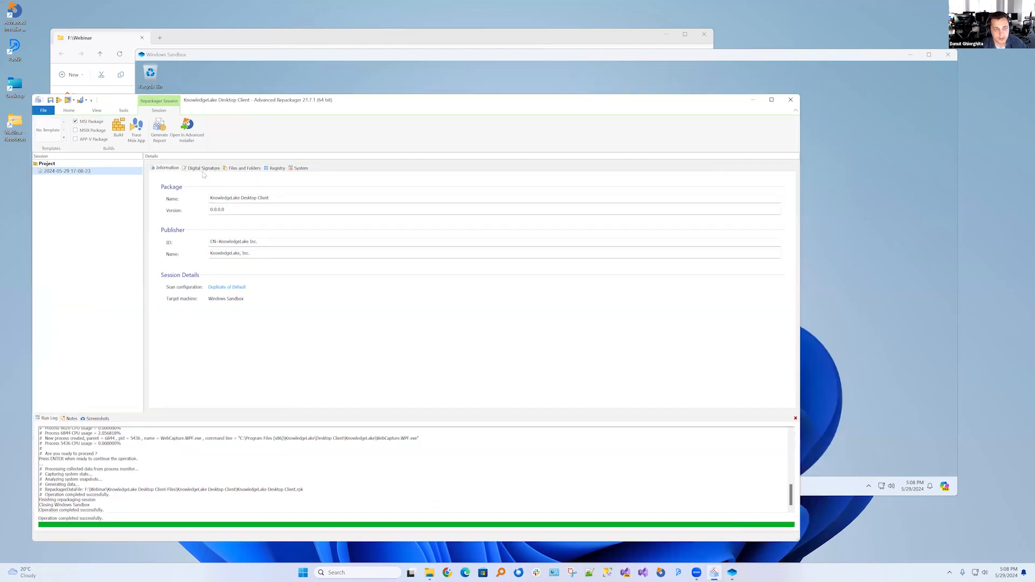
{"action": "left_click", "coordinate": [203, 172]}
{"action": "left_click", "coordinate": [243, 169]}
{"action": "left_click", "coordinate": [278, 169]}
{"action": "left_click", "coordinate": [300, 170]}
{"action": "left_click", "coordinate": [276, 168]}
{"action": "left_click", "coordinate": [235, 170]}
{"action": "left_click", "coordinate": [172, 168]}
Look up the KnowledgeLake Desktop Client version in the sandbox's Programs and Features list
{"action": "left_click", "coordinate": [821, 265]}
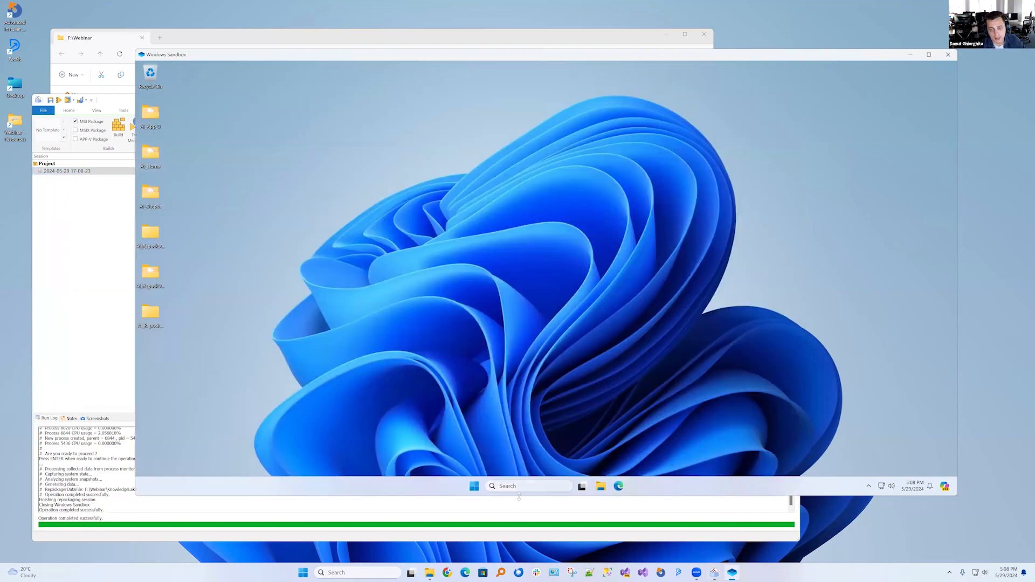
{"action": "left_click", "coordinate": [516, 488]}
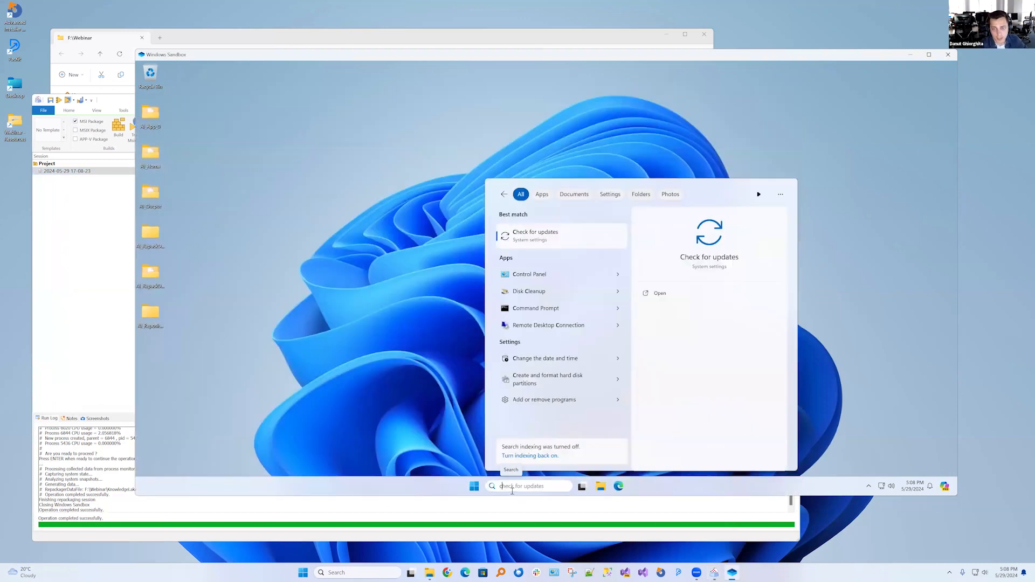
{"action": "key", "text": "Down"}
{"action": "key", "text": "Return"}
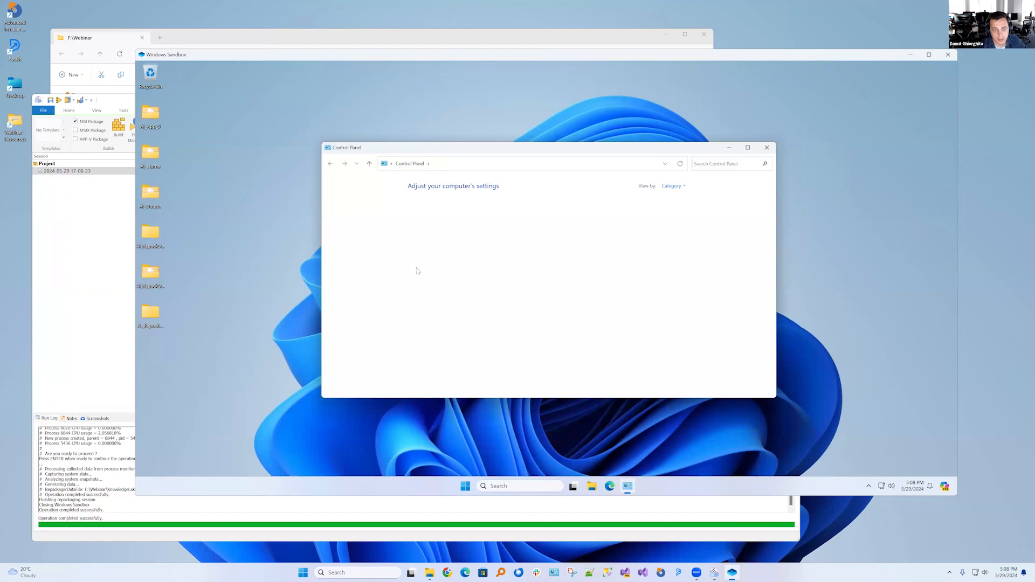
{"action": "left_click", "coordinate": [444, 288]}
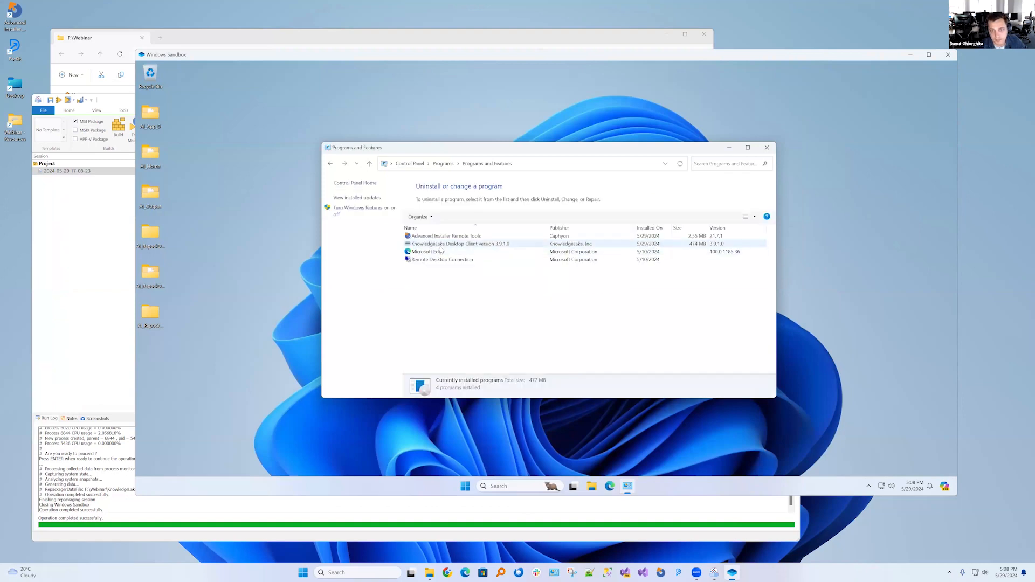
{"action": "left_click", "coordinate": [510, 243]}
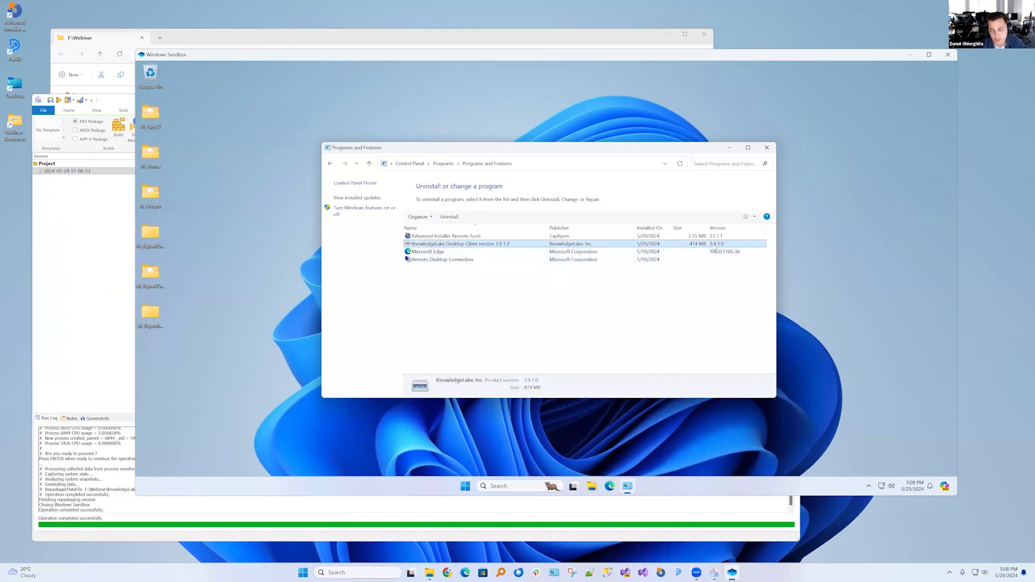
Set the repackaged session's package version to 4.0.0.0, and show its digital signature settings
{"action": "left_click", "coordinate": [60, 257]}
{"action": "left_click", "coordinate": [212, 210]}
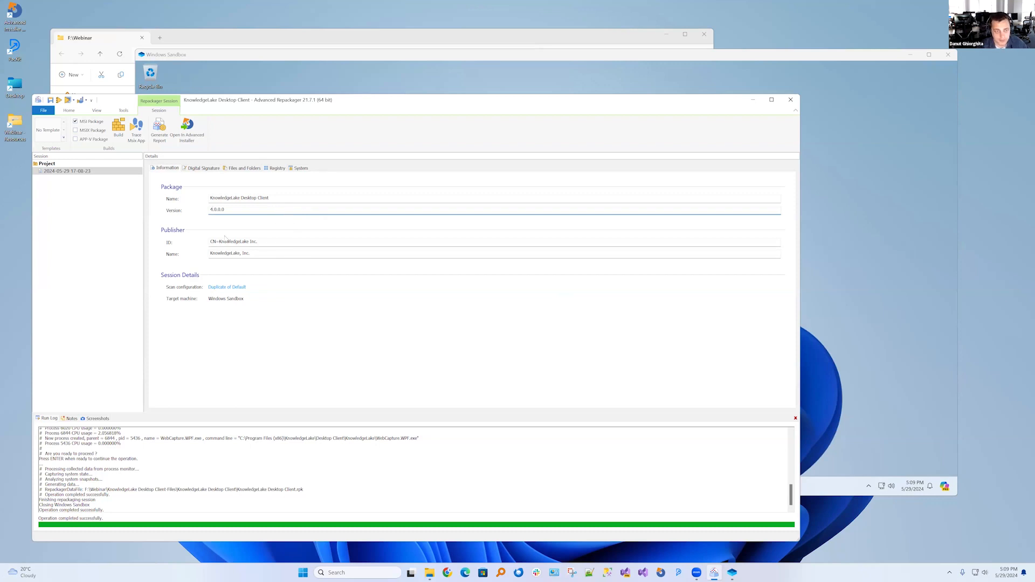
{"action": "left_click", "coordinate": [204, 169]}
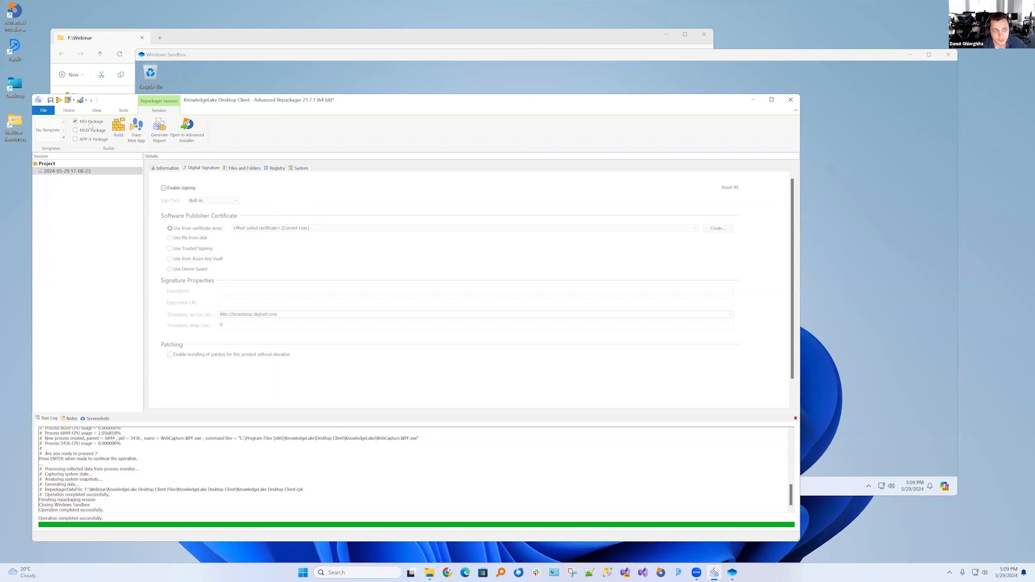
Expand the captured folder tree and exclude AppDataFolder and CommonAppDataFolder, including their subfolders, from the package
{"action": "left_click", "coordinate": [241, 169]}
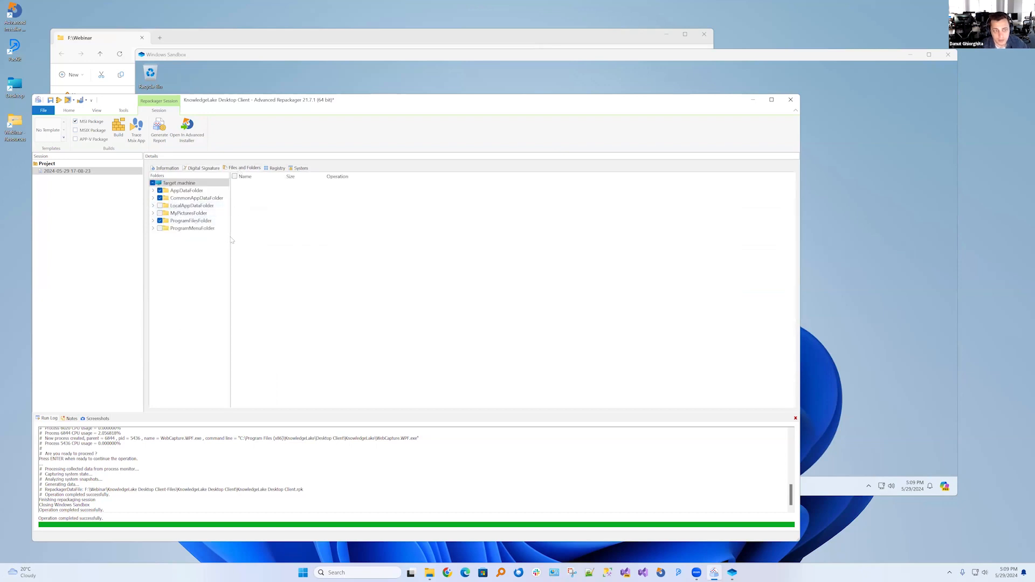
{"action": "mouse_move", "coordinate": [230, 236]}
{"action": "left_mouse_down"}
{"action": "mouse_move", "coordinate": [272, 238]}
{"action": "mouse_move", "coordinate": [238, 240]}
{"action": "left_mouse_up"}
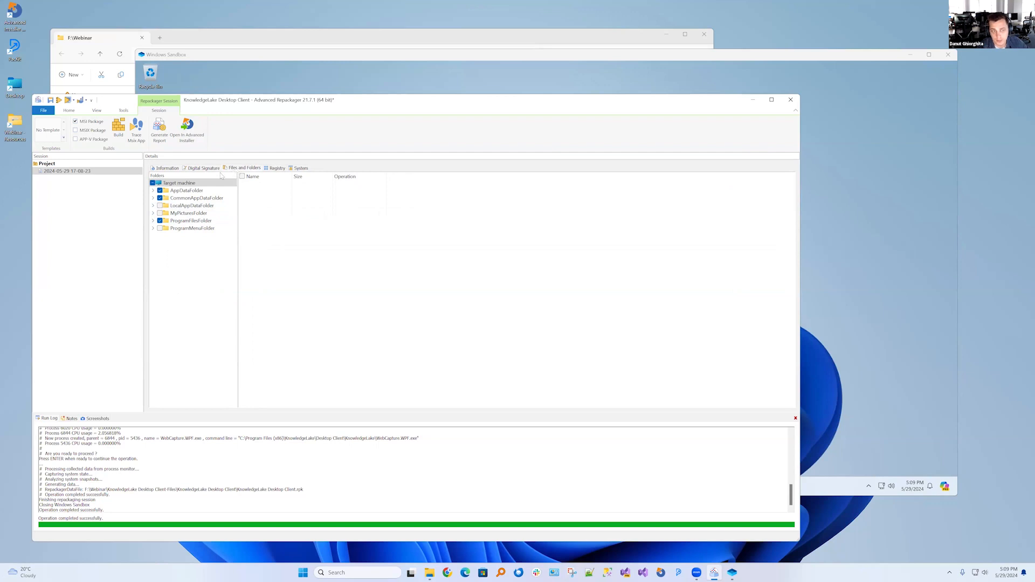
{"action": "left_click", "coordinate": [154, 190]}
{"action": "left_click", "coordinate": [153, 206]}
{"action": "left_click", "coordinate": [153, 235]}
{"action": "left_click", "coordinate": [161, 244]}
{"action": "left_click", "coordinate": [168, 251]}
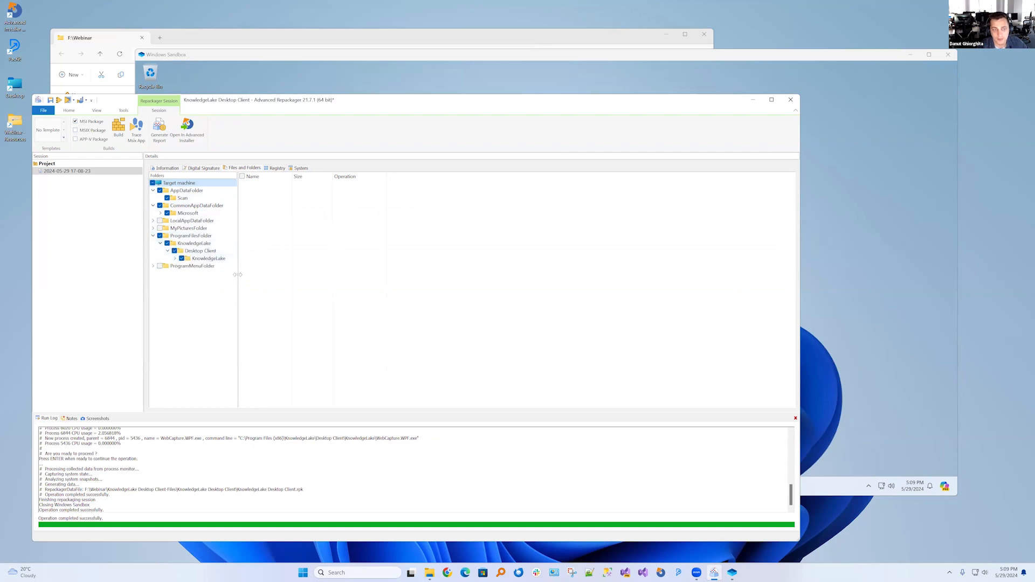
{"action": "left_click_drag", "start_coordinate": [237, 275], "coordinate": [256, 275]}
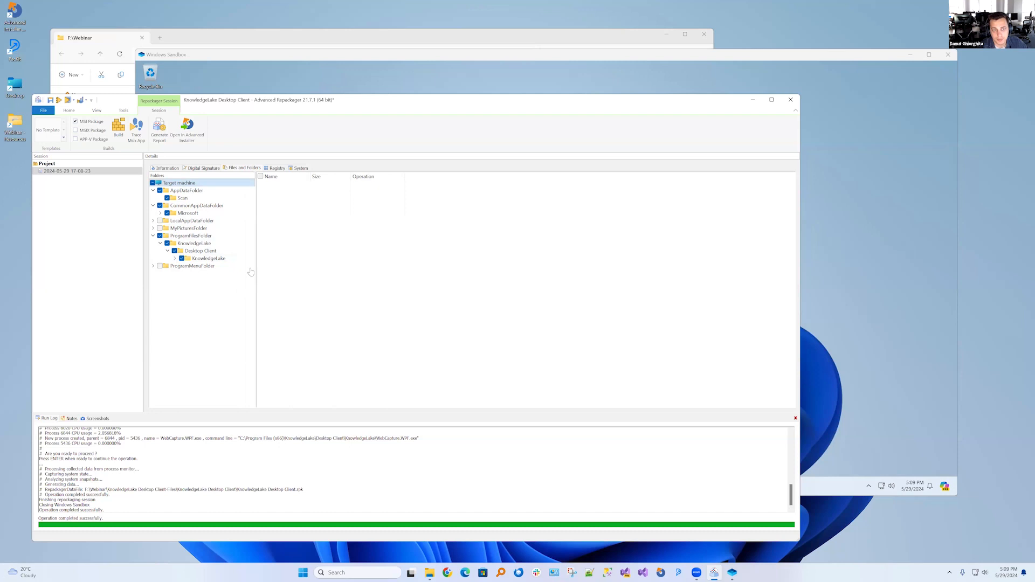
{"action": "left_click", "coordinate": [161, 213]}
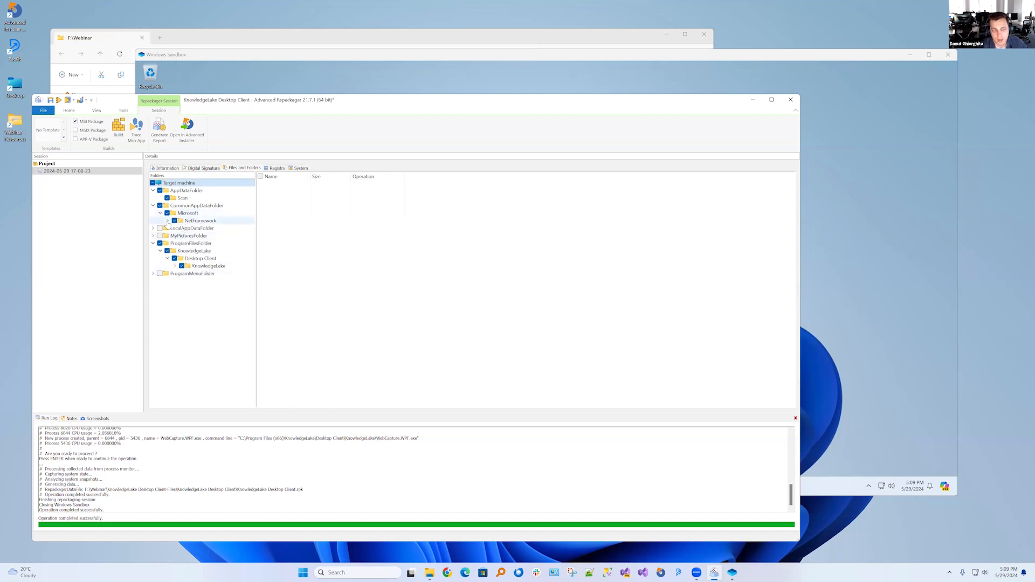
{"action": "left_click", "coordinate": [168, 221]}
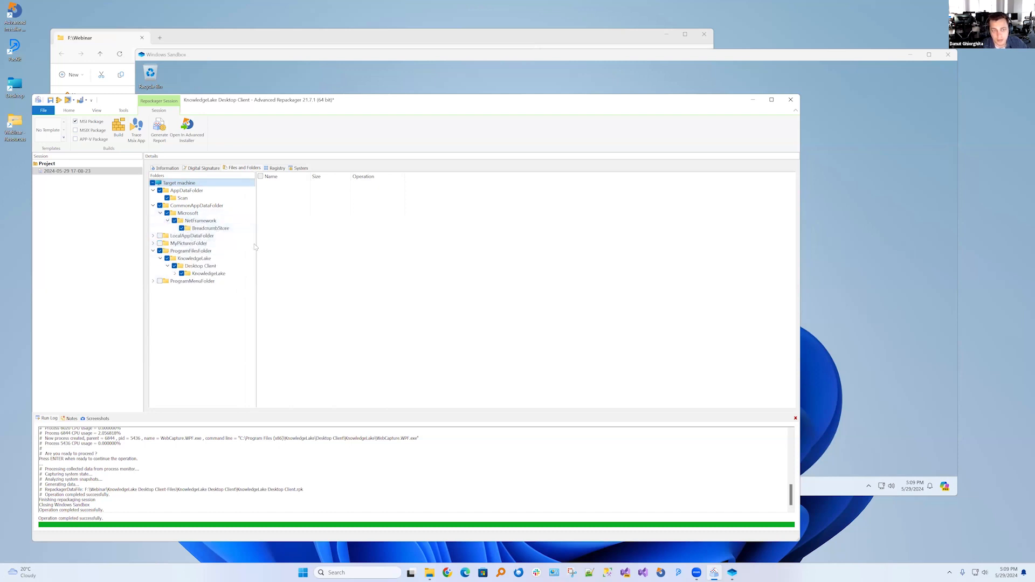
{"action": "left_click_drag", "start_coordinate": [255, 247], "coordinate": [251, 246]}
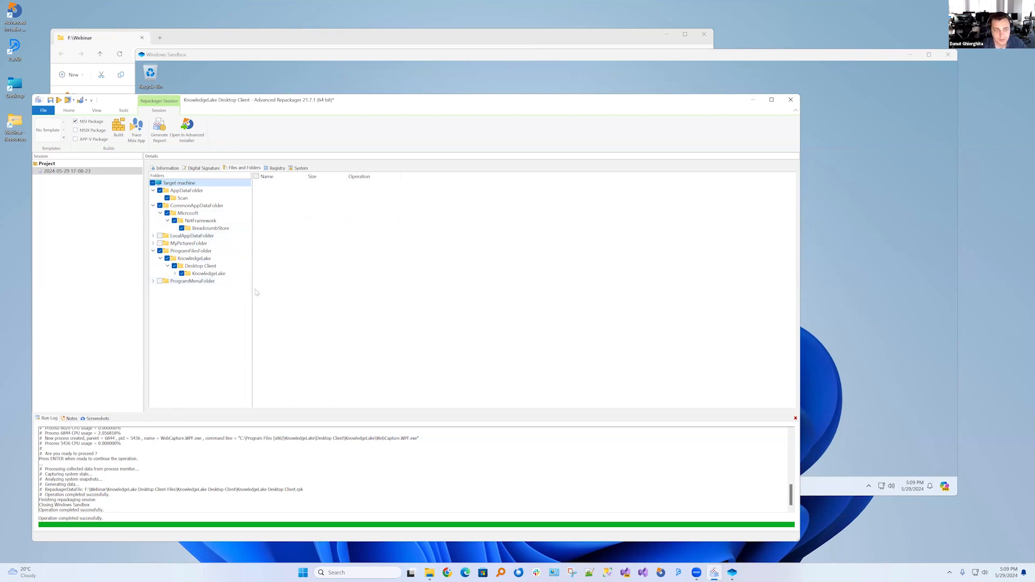
{"action": "left_click", "coordinate": [160, 205]}
Examine the captured registry keys under HKEY_CURRENT_USER\SOFTWARE
{"action": "left_click", "coordinate": [276, 168]}
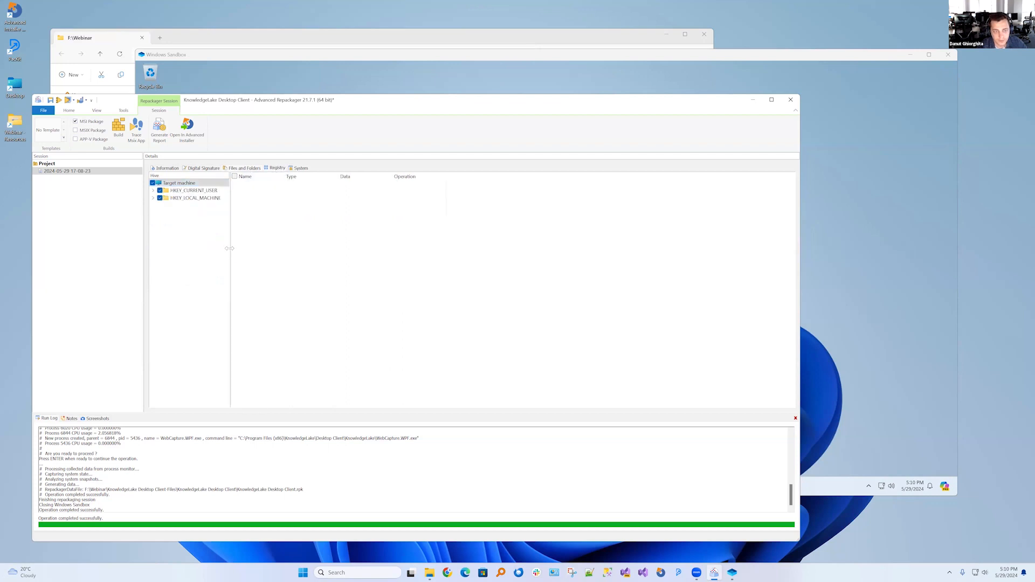
{"action": "left_click_drag", "start_coordinate": [229, 249], "coordinate": [277, 250]}
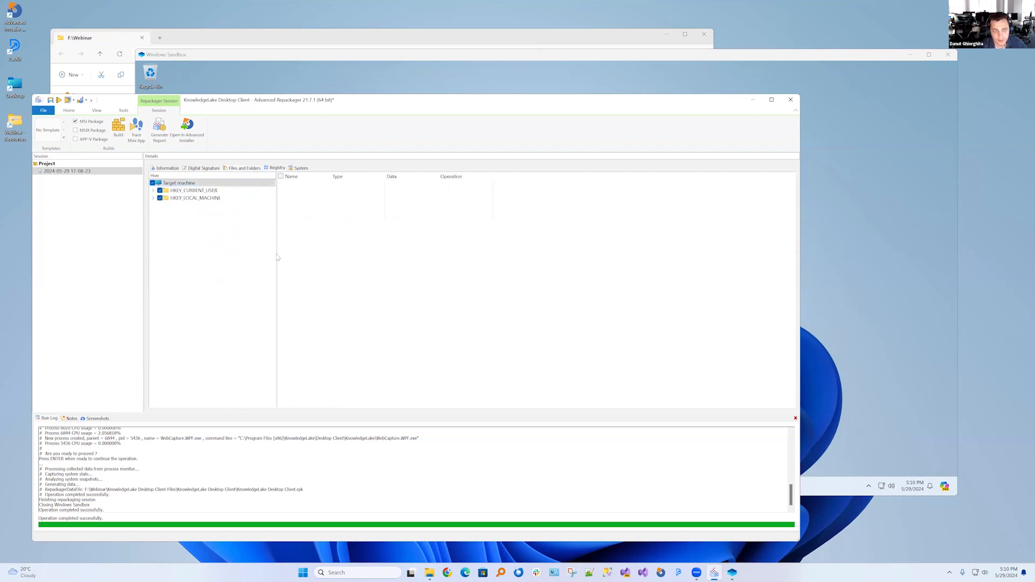
{"action": "left_click", "coordinate": [200, 190]}
{"action": "key", "text": "Right"}
{"action": "key", "text": "Right"}
{"action": "key", "text": "Right"}
{"action": "key", "text": "Down"}
{"action": "key", "text": "Down"}
{"action": "key", "text": "Down"}
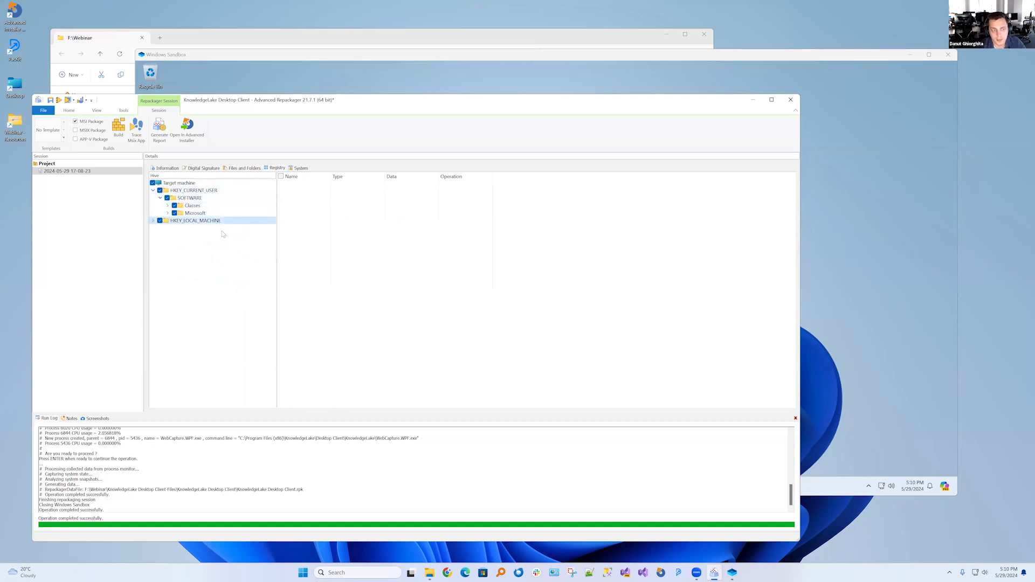
Examine the captured HKEY_LOCAL_MACHINE keys under SOFTWARE and SYSTEM, down to SYSTEM\Software\Microsoft\TIP
{"action": "key", "text": "Right"}
{"action": "key", "text": "Right"}
{"action": "key", "text": "Right"}
{"action": "key", "text": "Right"}
{"action": "key", "text": "Down"}
{"action": "key", "text": "Down"}
{"action": "key", "text": "Down"}
{"action": "key", "text": "Right"}
{"action": "key", "text": "Right"}
{"action": "key", "text": "Down"}
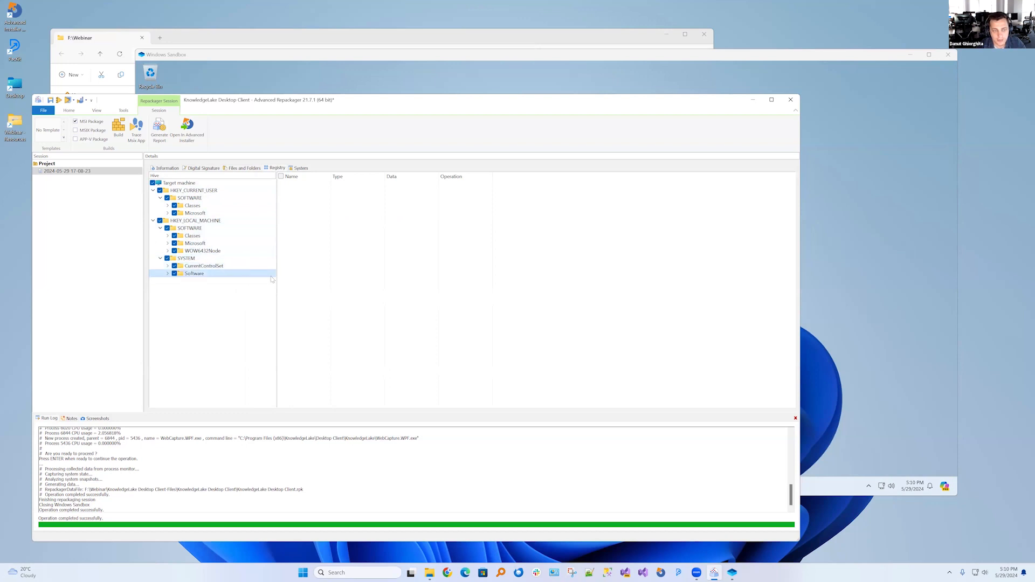
{"action": "key", "text": "Right"}
{"action": "key", "text": "Right"}
{"action": "key", "text": "Right"}
{"action": "key", "text": "Right"}
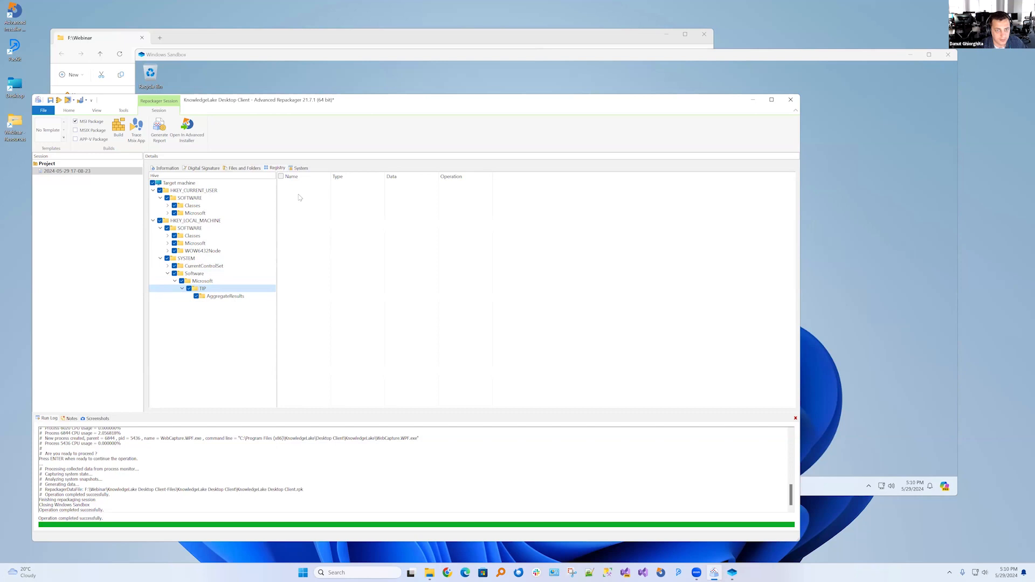
Review the captured system resources from shortcuts and scheduled tasks through services, drivers, assemblies and firewall exceptions, returning to the registry
{"action": "left_click", "coordinate": [299, 168]}
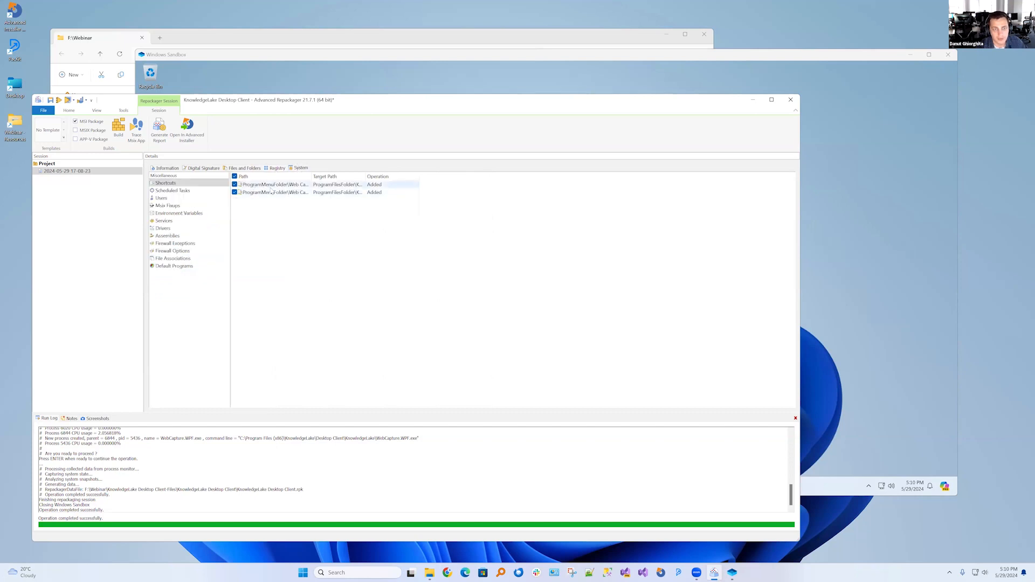
{"action": "left_click", "coordinate": [277, 168]}
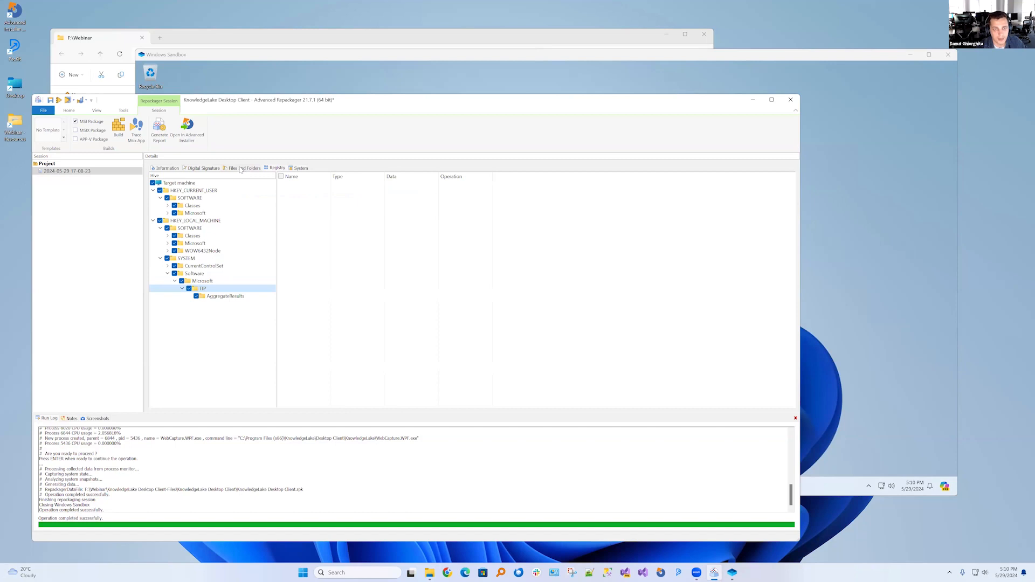
{"action": "left_click", "coordinate": [299, 168]}
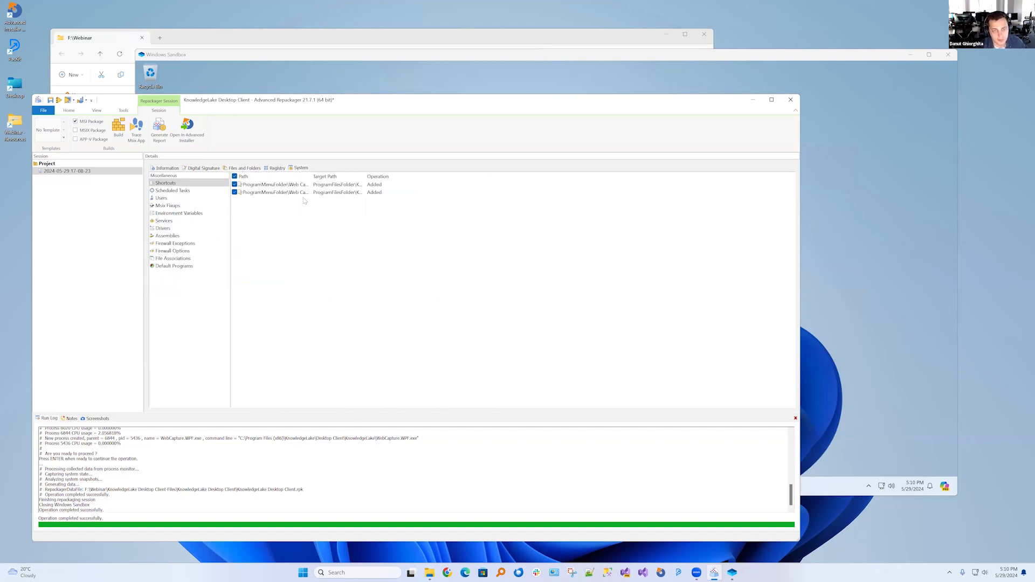
{"action": "left_click", "coordinate": [194, 192]}
{"action": "left_click", "coordinate": [187, 198]}
{"action": "left_click", "coordinate": [184, 205]}
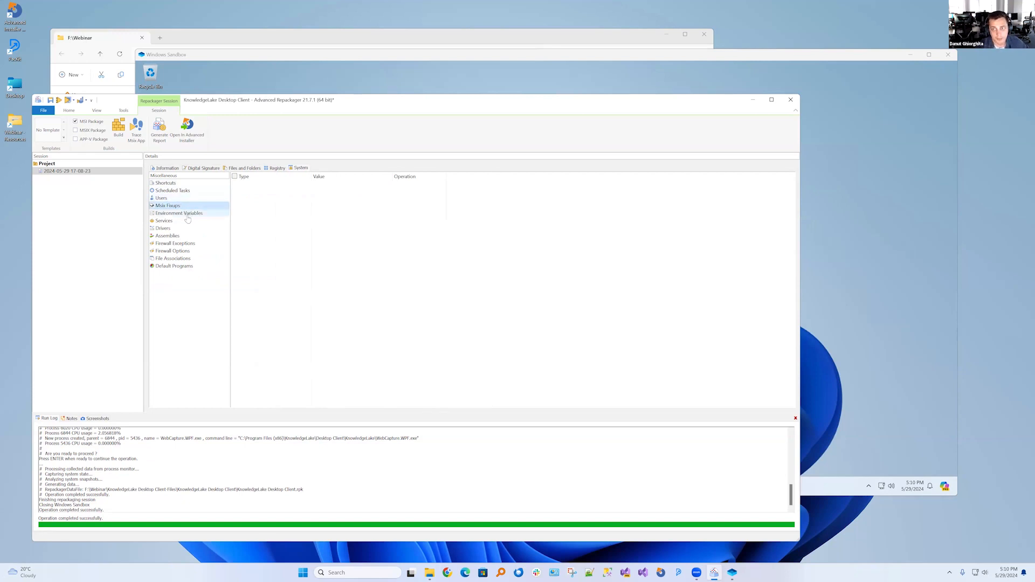
{"action": "left_click", "coordinate": [188, 215]}
{"action": "left_click", "coordinate": [186, 222]}
{"action": "left_click", "coordinate": [184, 229]}
{"action": "left_click", "coordinate": [181, 237]}
{"action": "left_click", "coordinate": [179, 243]}
{"action": "left_click", "coordinate": [275, 170]}
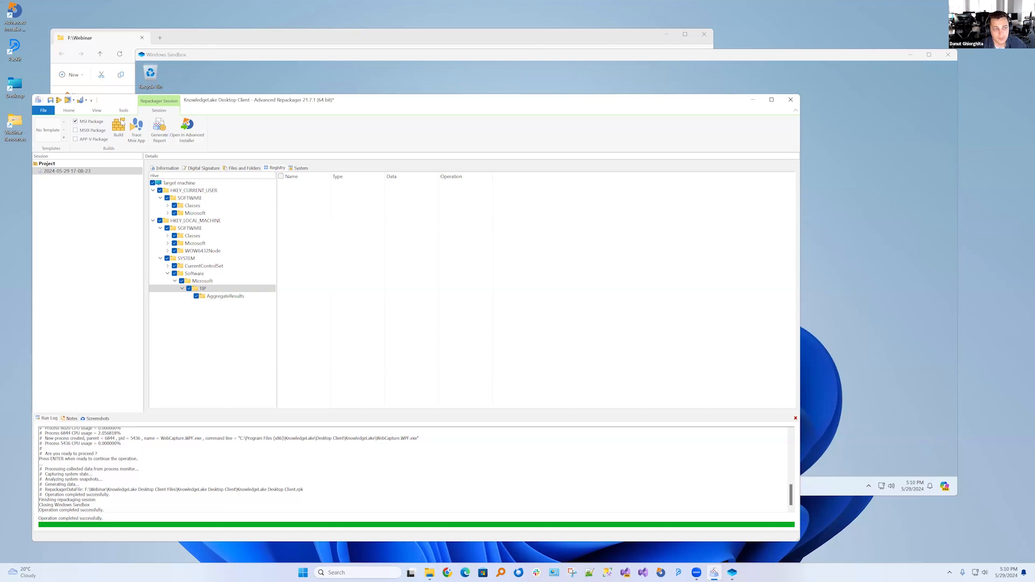
Start building the MSI package from the session, and close Programs and Features in the sandbox
{"action": "left_click", "coordinate": [120, 125]}
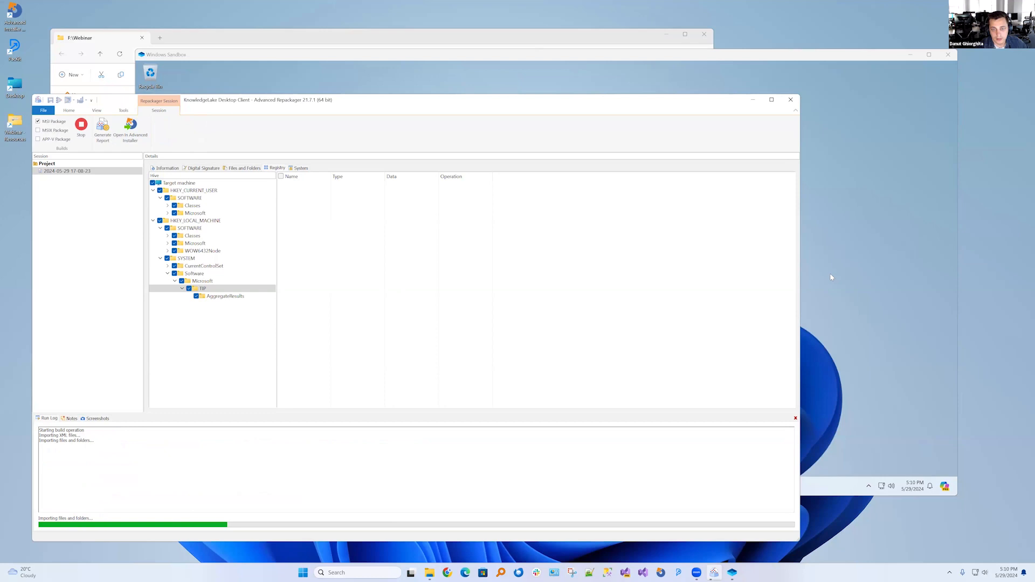
{"action": "left_click", "coordinate": [820, 160]}
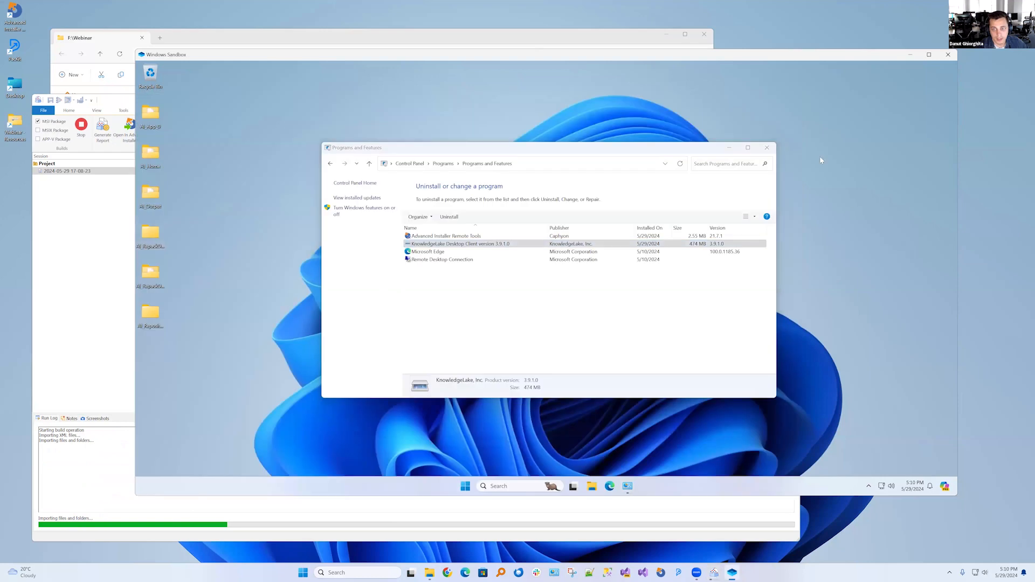
{"action": "left_click", "coordinate": [767, 148]}
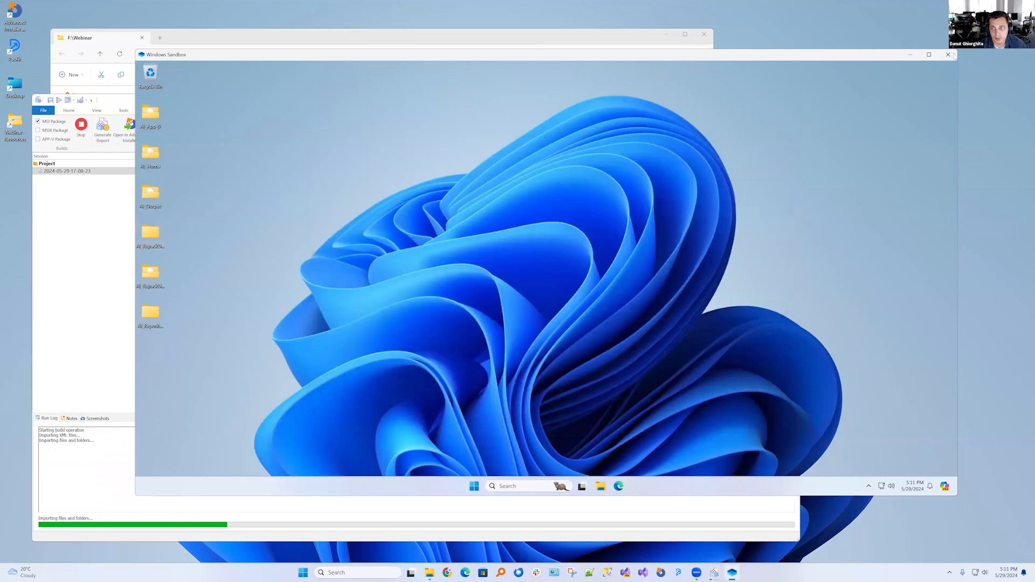
Close the used Windows Sandbox, discarding its content, and launch a fresh Windows Sandbox instance
{"action": "left_click", "coordinate": [948, 54]}
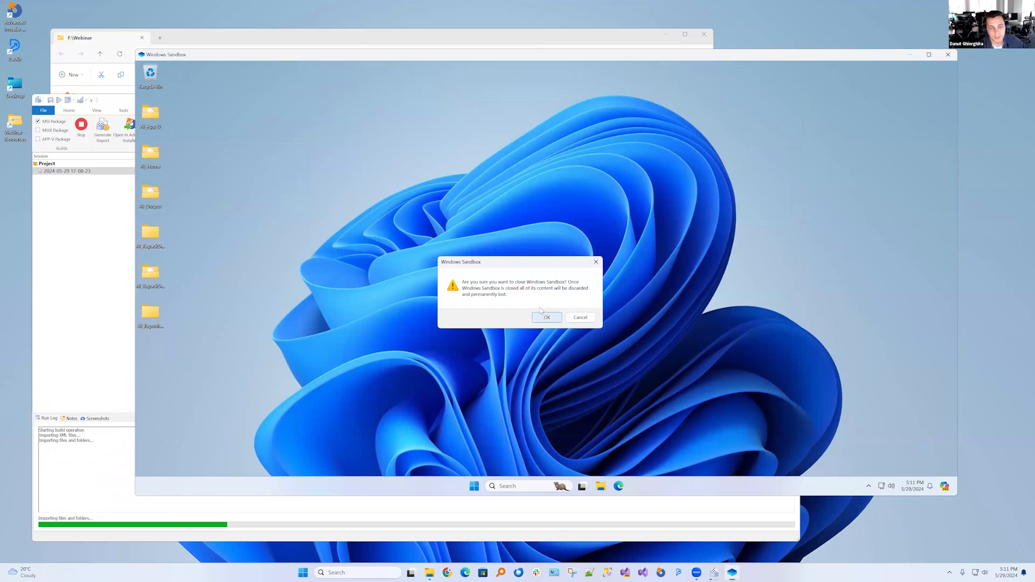
{"action": "left_click", "coordinate": [547, 318]}
{"action": "left_click", "coordinate": [364, 572]}
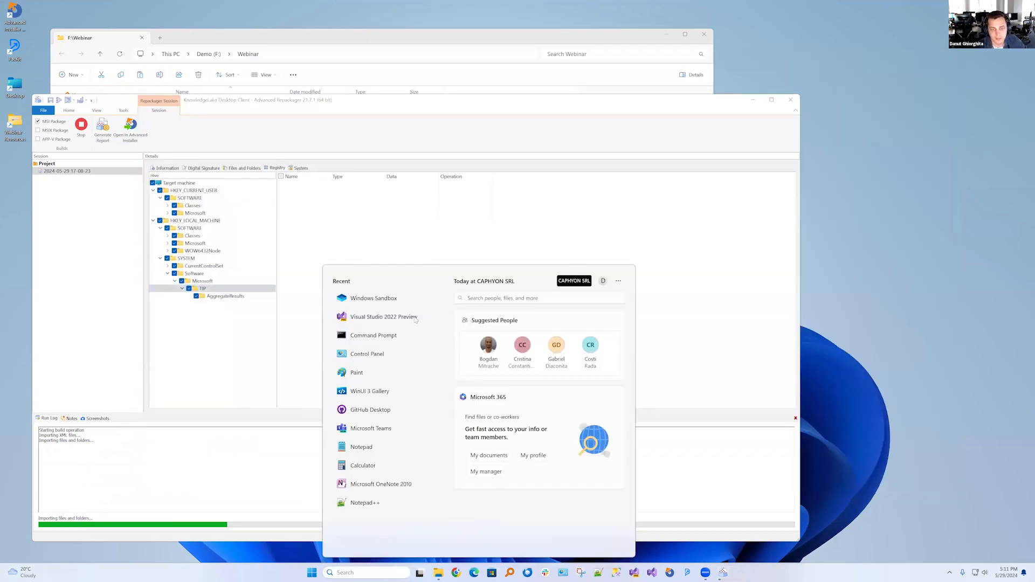
{"action": "left_click", "coordinate": [393, 297]}
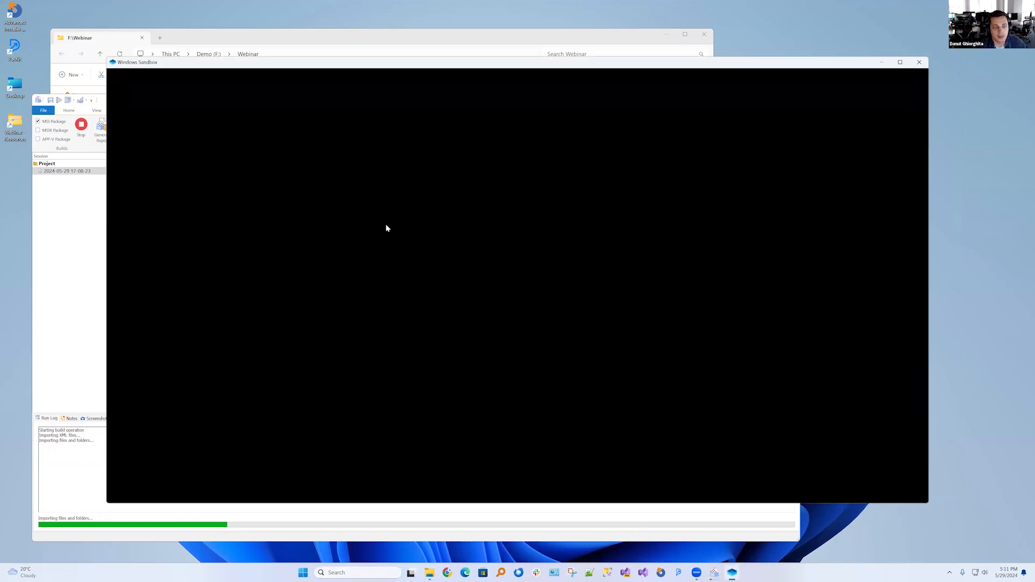
Return to Advanced Repackager and look over the session's digital signature settings while the MSI builds
{"action": "left_click", "coordinate": [77, 247]}
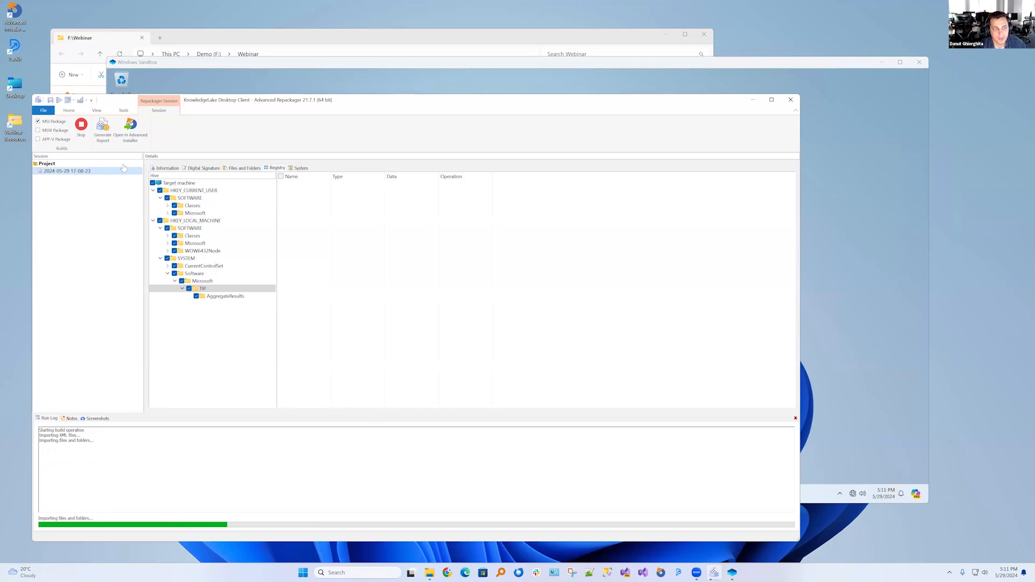
{"action": "left_click", "coordinate": [68, 111]}
{"action": "left_click", "coordinate": [96, 111]}
{"action": "left_click", "coordinate": [124, 111]}
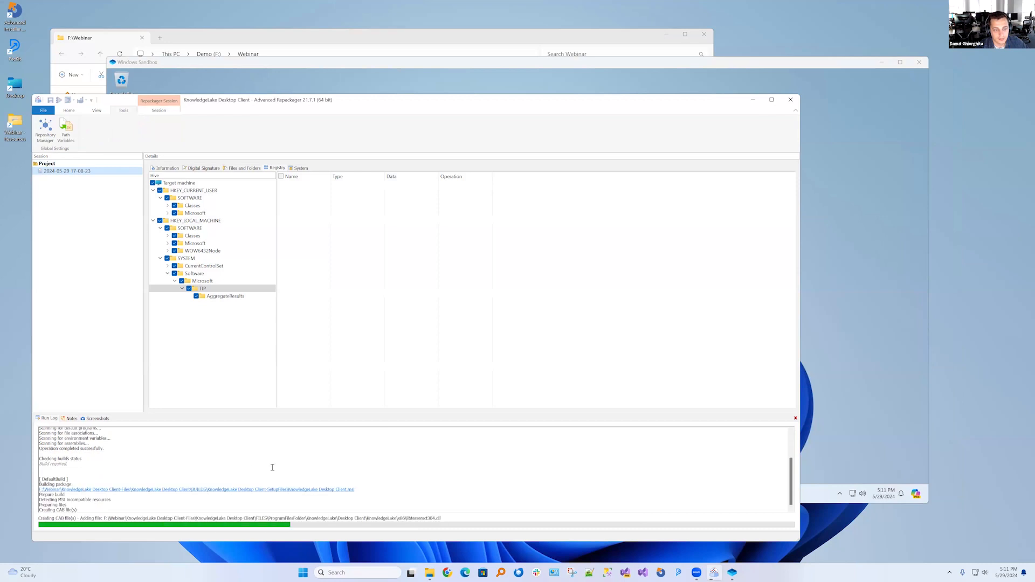
{"action": "left_click", "coordinate": [160, 113]}
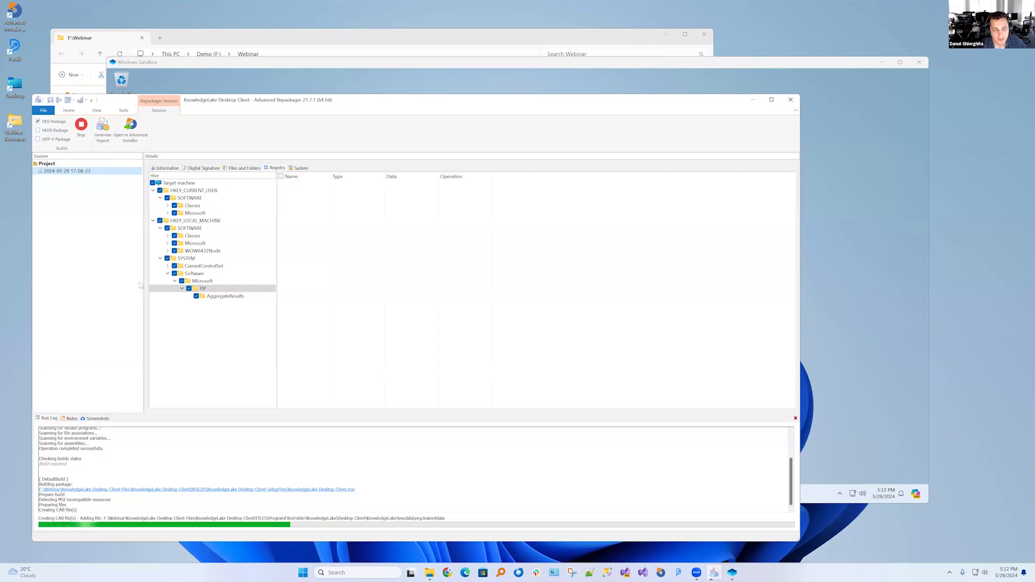
{"action": "left_click", "coordinate": [176, 290]}
{"action": "left_click", "coordinate": [200, 168]}
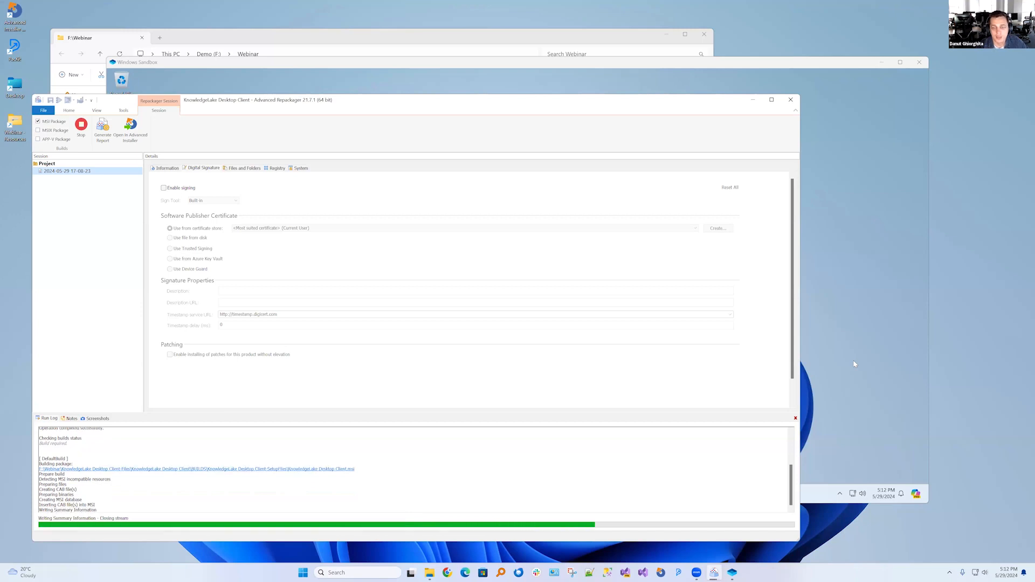
Copy the built KnowledgeLake Desktop Client.msi from its output folder to the sandbox desktop and install it in the default folder
{"action": "left_click", "coordinate": [291, 444]}
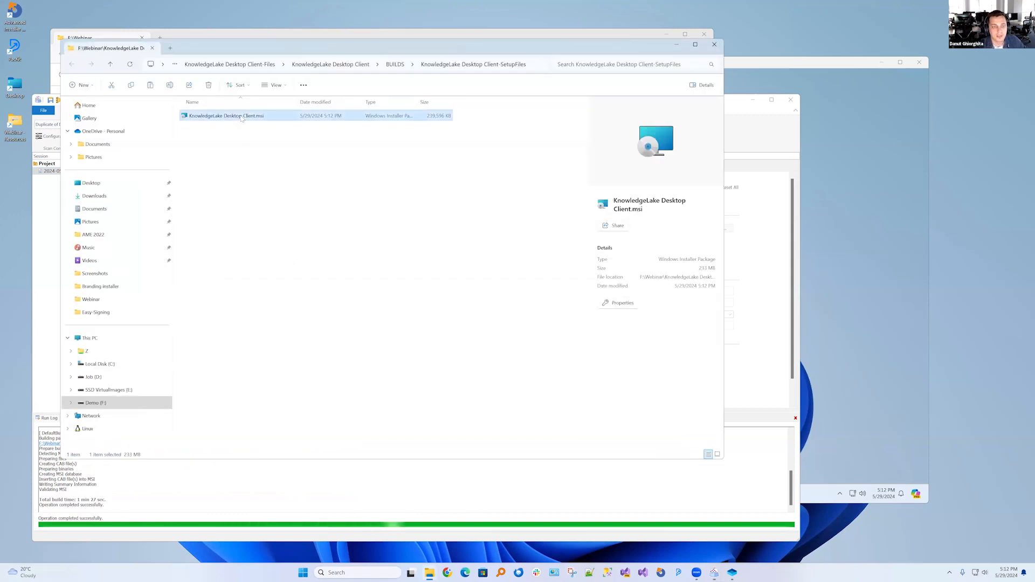
{"action": "left_click", "coordinate": [847, 229]}
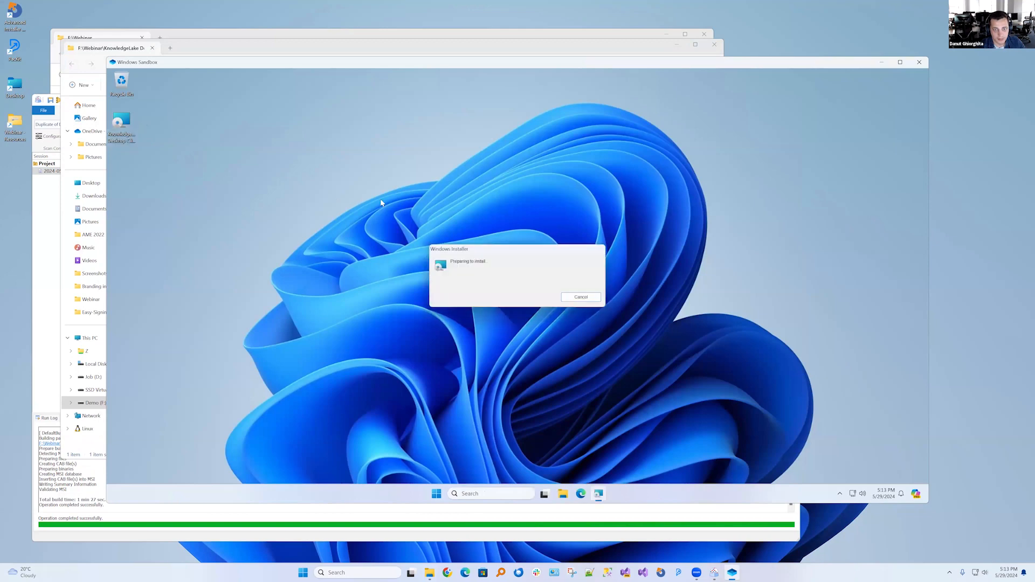
{"action": "left_click", "coordinate": [562, 348]}
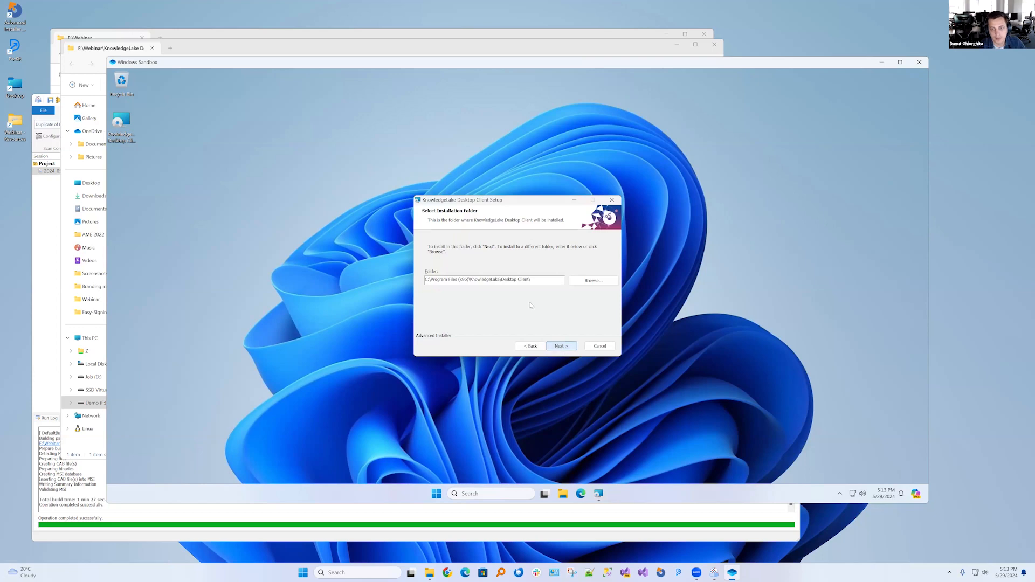
{"action": "left_click", "coordinate": [565, 351]}
{"action": "left_click", "coordinate": [561, 346]}
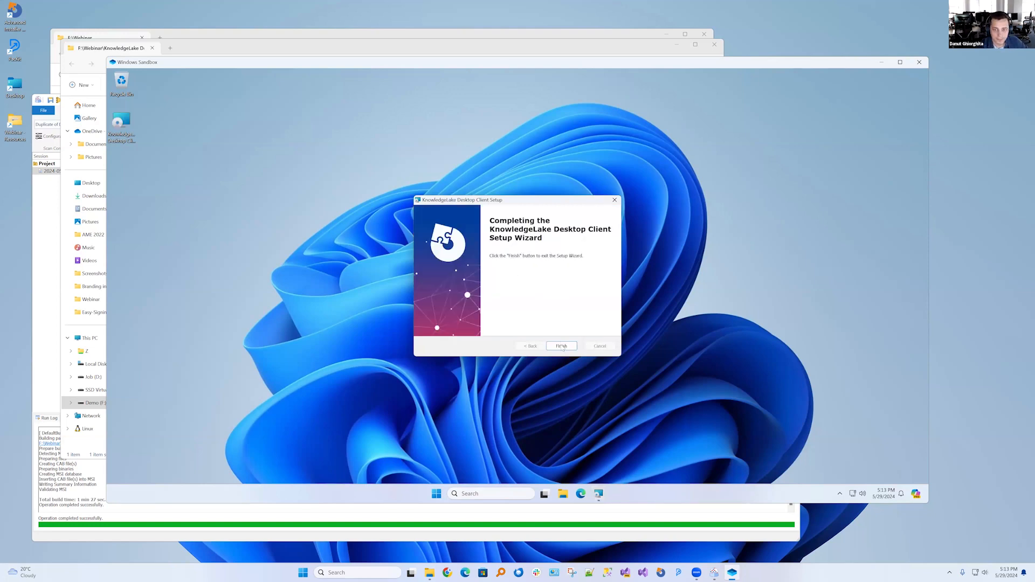
{"action": "left_click", "coordinate": [562, 346]}
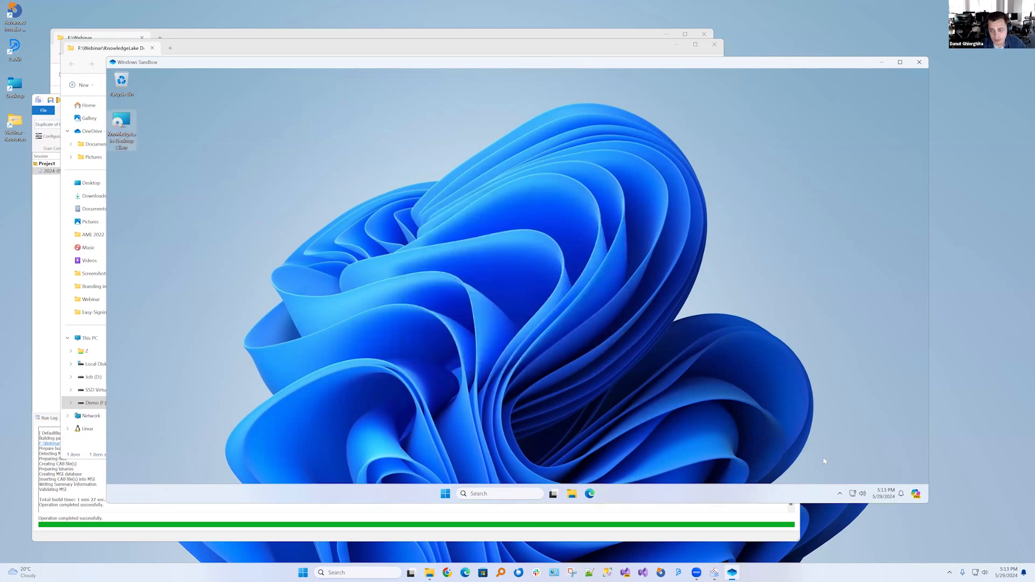
Check the sandbox's hidden tray icons and open the KnowledgeLake\Desktop Client\KnowledgeLake folder under Program Files (x86)
{"action": "left_click", "coordinate": [841, 494]}
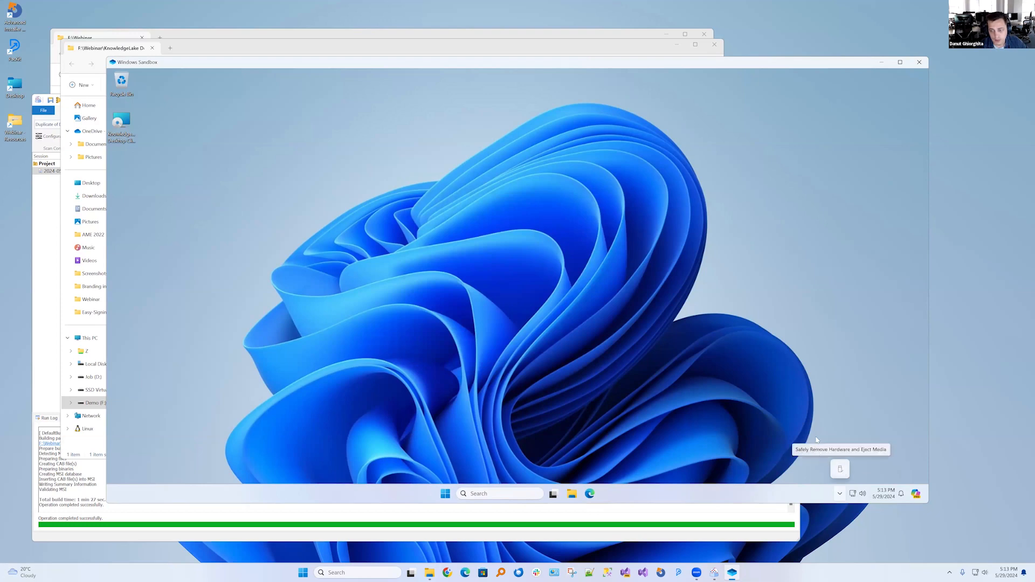
{"action": "left_click", "coordinate": [575, 496]}
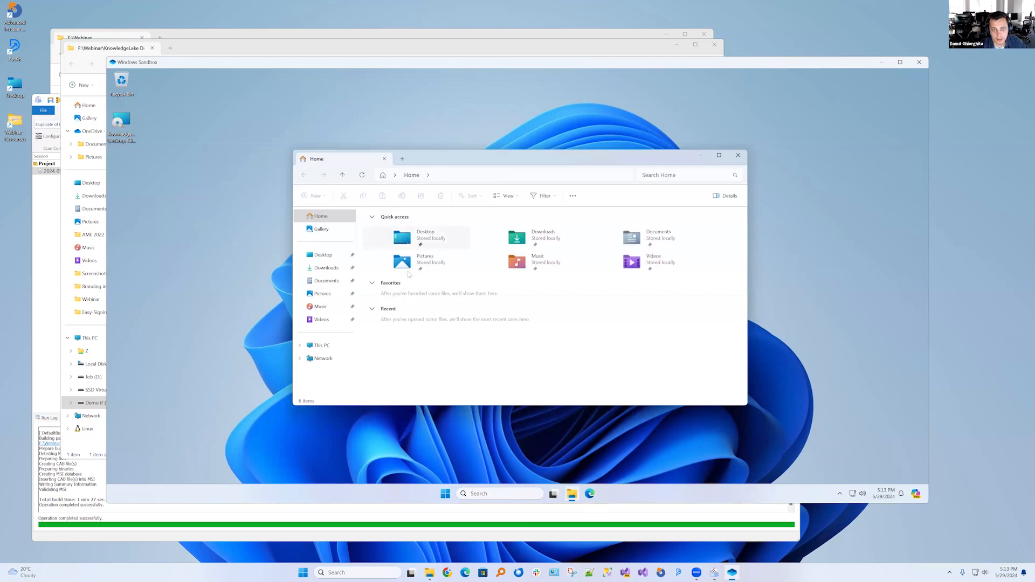
{"action": "left_click", "coordinate": [327, 347]}
{"action": "double_click", "coordinate": [410, 232]}
{"action": "double_click", "coordinate": [406, 267]}
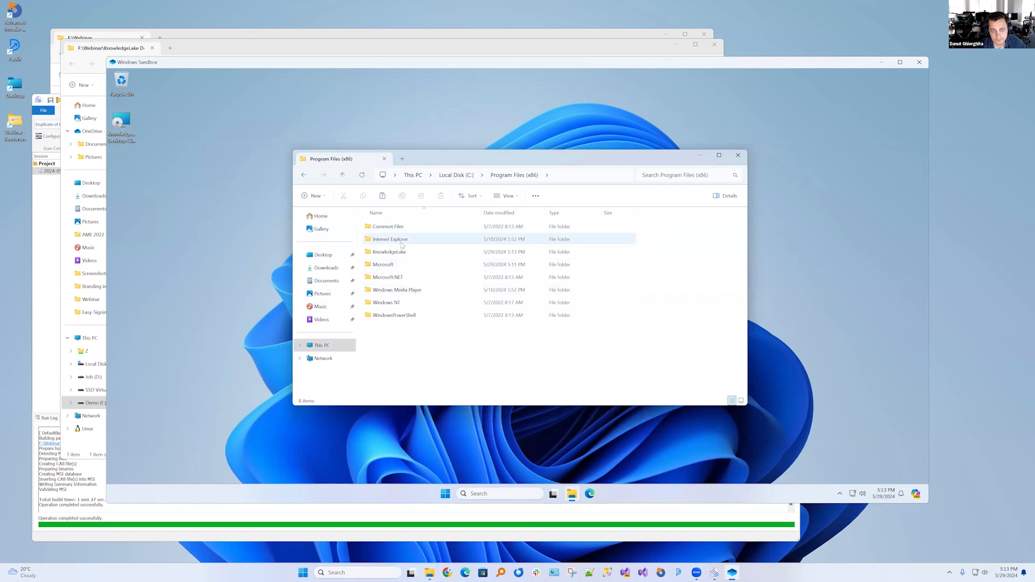
{"action": "double_click", "coordinate": [421, 252]}
{"action": "double_click", "coordinate": [408, 227]}
{"action": "double_click", "coordinate": [406, 227]}
Find and launch the WebCapture.WPF application in the KnowledgeLake folder, and check for its icon among the hidden tray icons
{"action": "scroll", "coordinate": [393, 323], "scroll_direction": "down", "scroll_amount": 1}
{"action": "scroll", "coordinate": [395, 330], "scroll_direction": "down", "scroll_amount": 15}
{"action": "scroll", "coordinate": [397, 336], "scroll_direction": "down", "scroll_amount": 10}
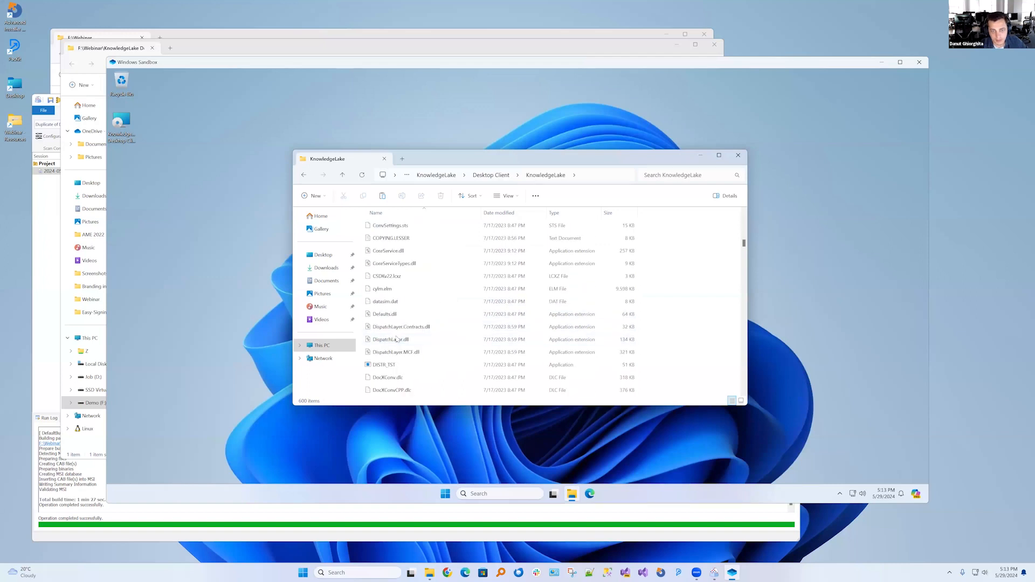
{"action": "scroll", "coordinate": [397, 339], "scroll_direction": "down", "scroll_amount": 10}
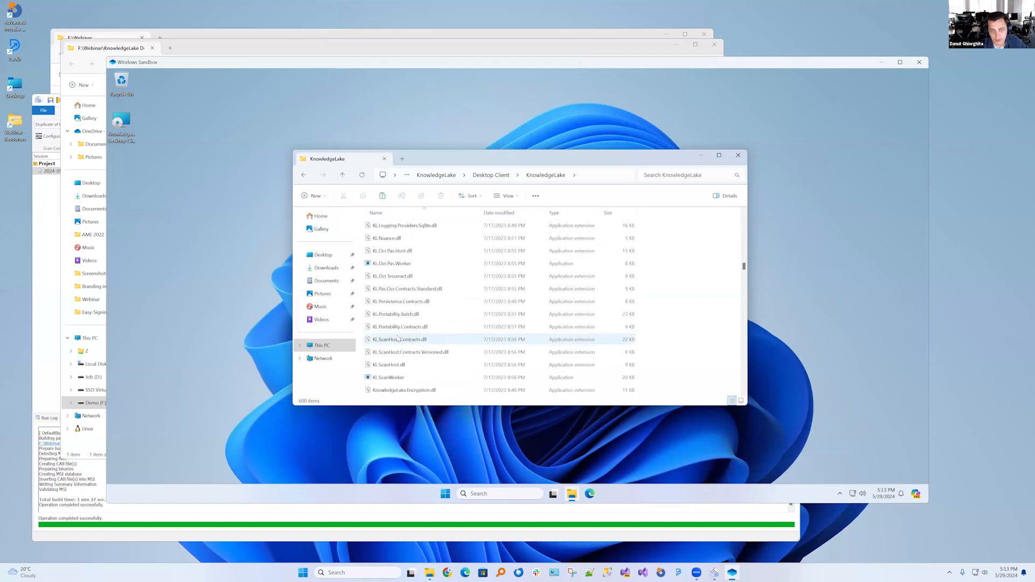
{"action": "scroll", "coordinate": [417, 347], "scroll_direction": "down", "scroll_amount": 10}
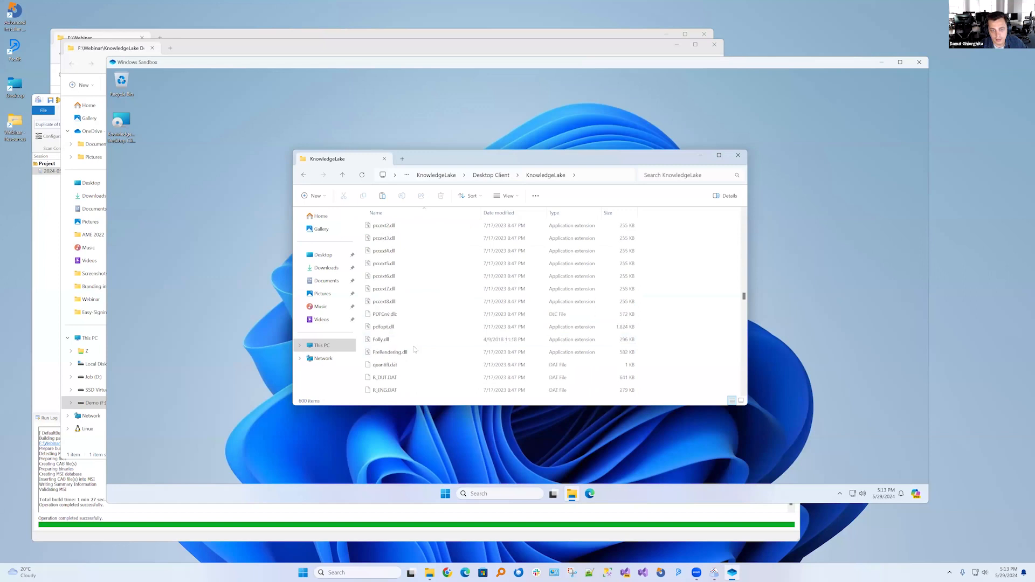
{"action": "scroll", "coordinate": [414, 349], "scroll_direction": "down", "scroll_amount": 10}
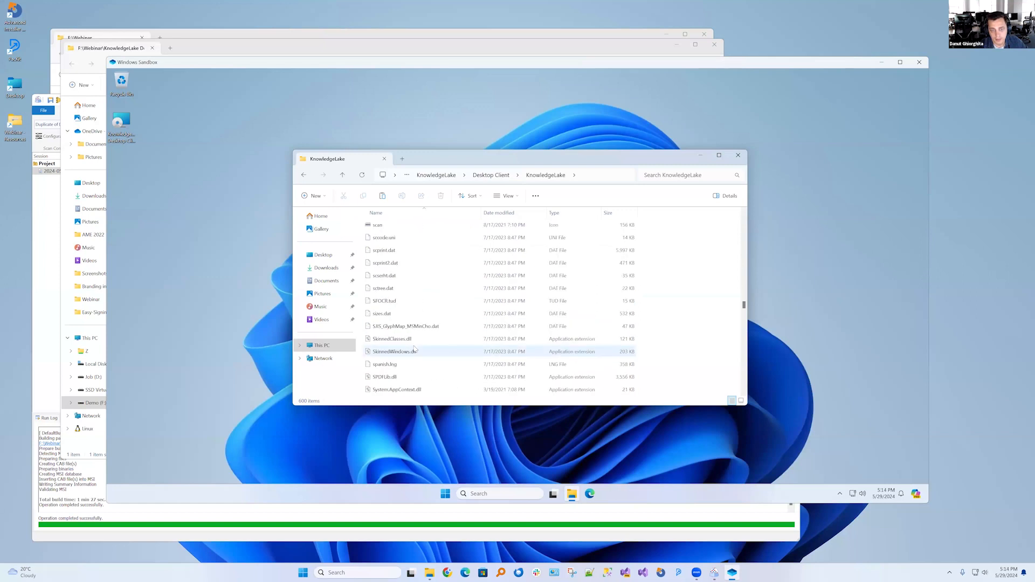
{"action": "scroll", "coordinate": [415, 348], "scroll_direction": "down", "scroll_amount": 10}
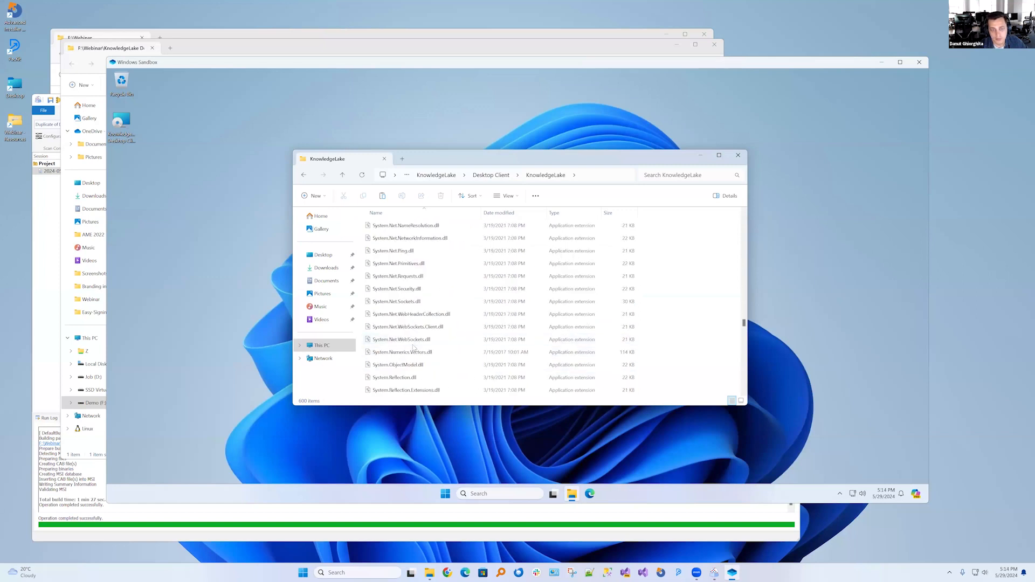
{"action": "scroll", "coordinate": [412, 348], "scroll_direction": "down", "scroll_amount": 10}
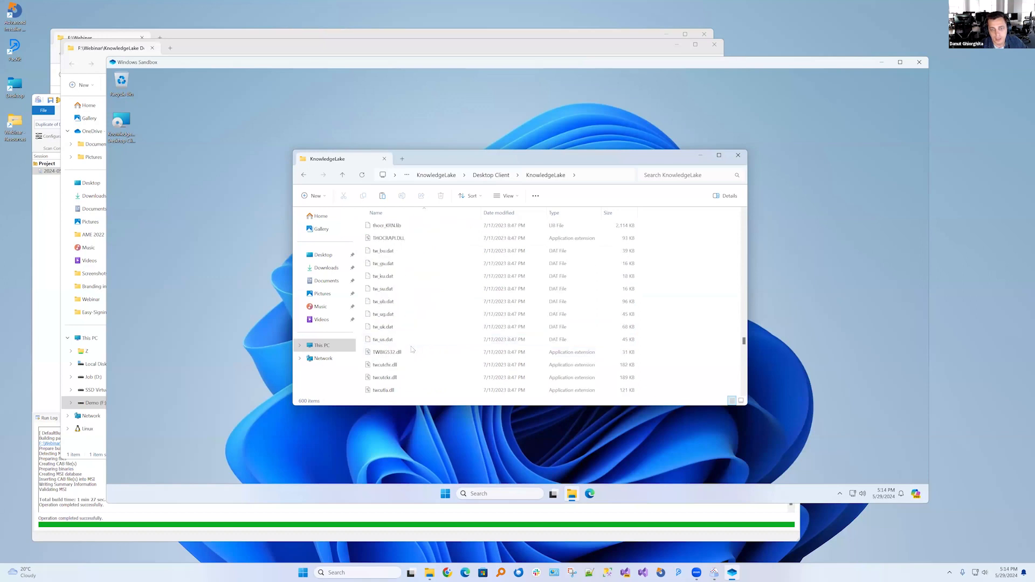
{"action": "scroll", "coordinate": [412, 350], "scroll_direction": "down", "scroll_amount": 10}
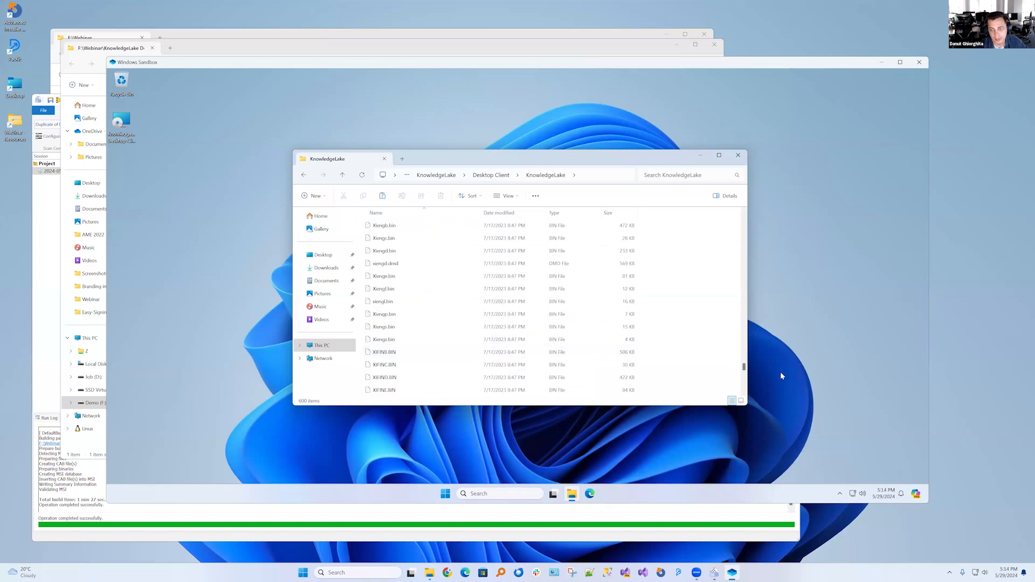
{"action": "mouse_move", "coordinate": [745, 365]}
{"action": "left_mouse_down"}
{"action": "mouse_move", "coordinate": [747, 395]}
{"action": "mouse_move", "coordinate": [754, 351]}
{"action": "left_mouse_up"}
{"action": "left_click", "coordinate": [398, 305]}
{"action": "left_click", "coordinate": [839, 494]}
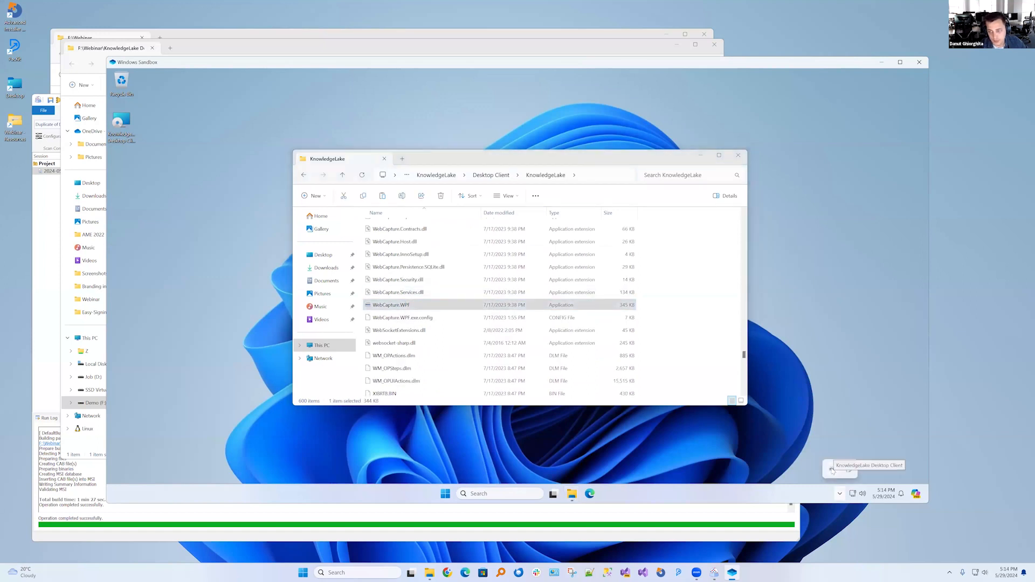
{"action": "left_click", "coordinate": [383, 308]}
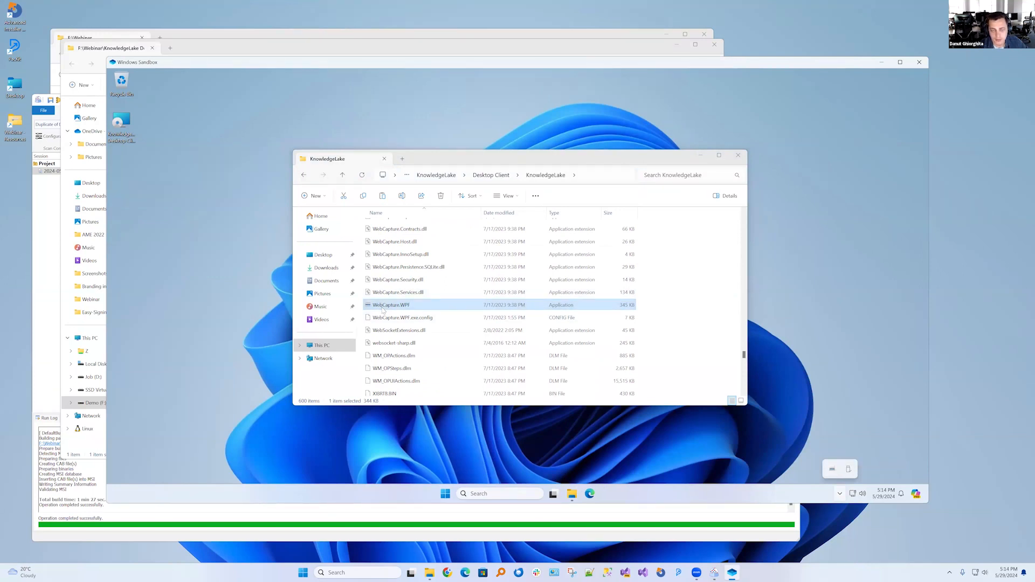
Close the installation folder and open Programs and Features from Control Panel in the sandbox
{"action": "left_click", "coordinate": [736, 157]}
{"action": "left_click", "coordinate": [508, 491]}
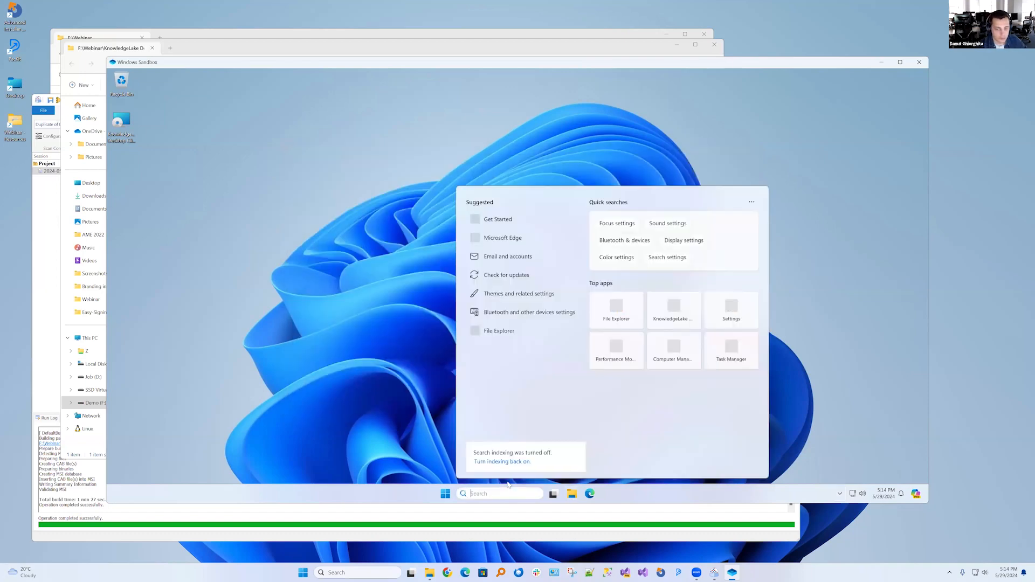
{"action": "type", "text": "con"}
{"action": "key", "text": "Return"}
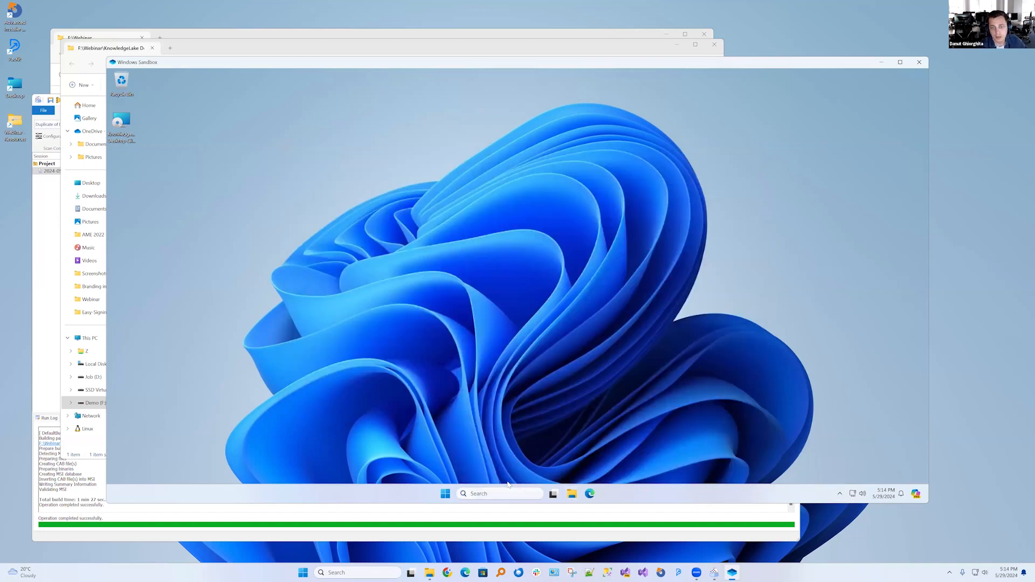
{"action": "left_click", "coordinate": [425, 296]}
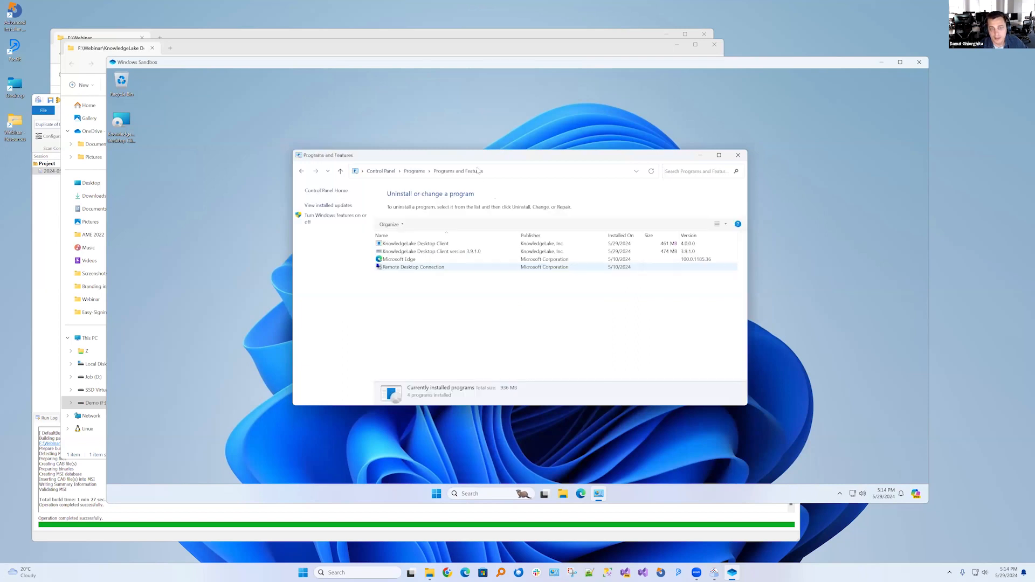
{"action": "left_click_drag", "start_coordinate": [459, 171], "coordinate": [121, 170]}
{"action": "left_click_drag", "start_coordinate": [454, 152], "coordinate": [454, 121]}
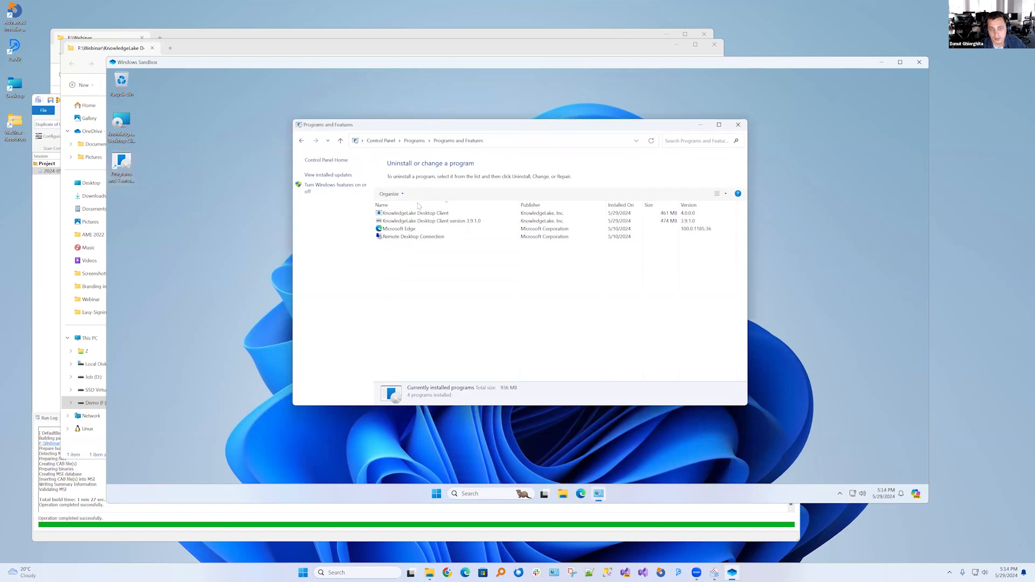
Compare the versions of the two KnowledgeLake Desktop Client entries in the installed programs list
{"action": "left_click", "coordinate": [420, 223]}
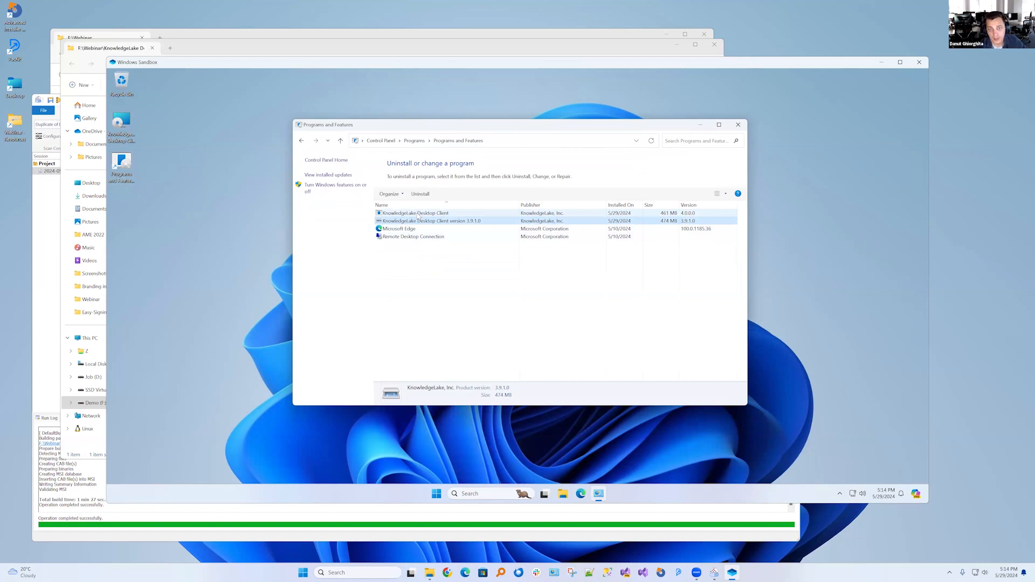
{"action": "left_click", "coordinate": [690, 214]}
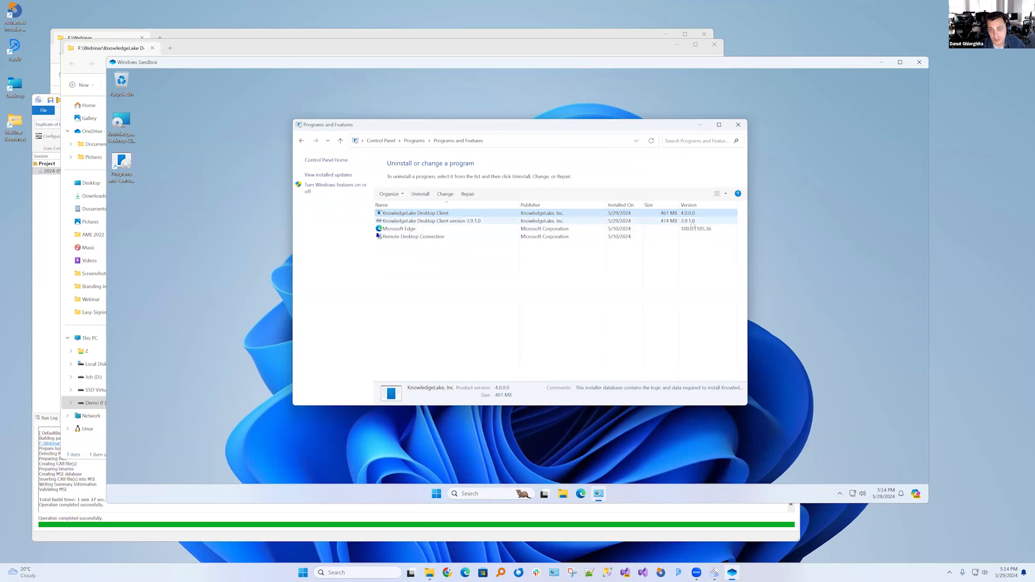
{"action": "left_click", "coordinate": [692, 222]}
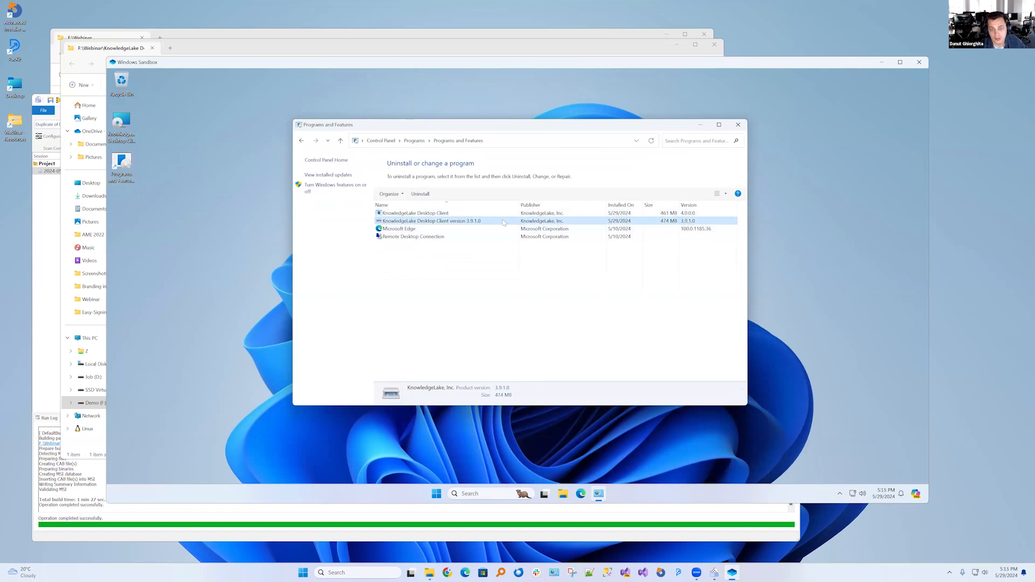
{"action": "left_click", "coordinate": [427, 214]}
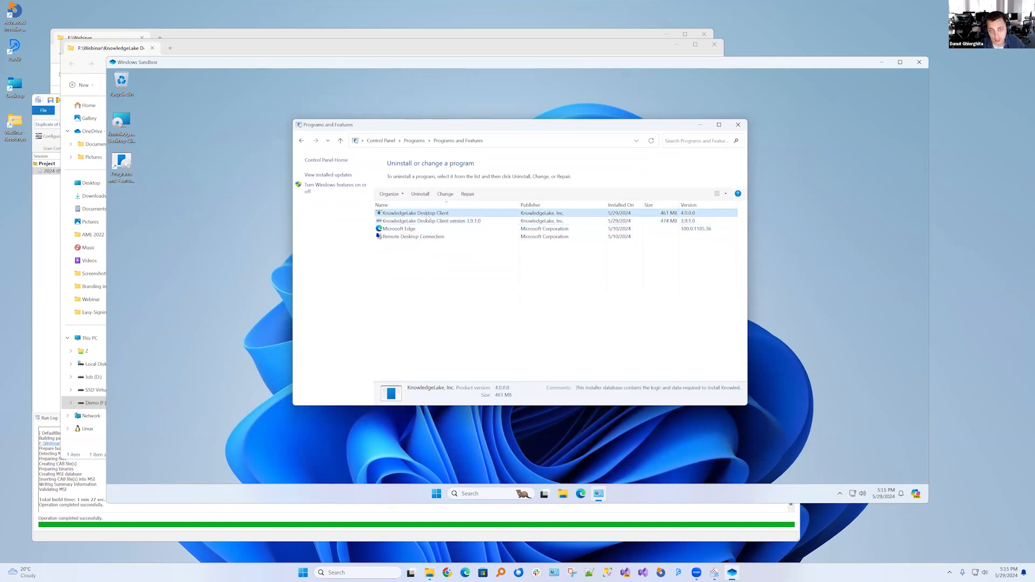
Switch back to Advanced Repackager and inspect the package version in the session's package information
{"action": "left_click", "coordinate": [53, 263]}
{"action": "left_click", "coordinate": [171, 169]}
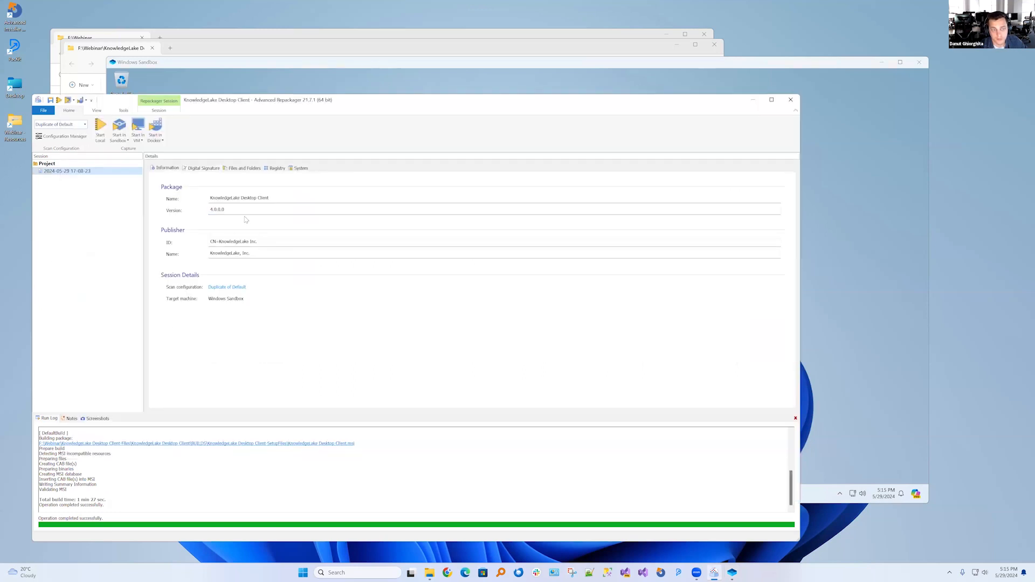
{"action": "double_click", "coordinate": [217, 209]}
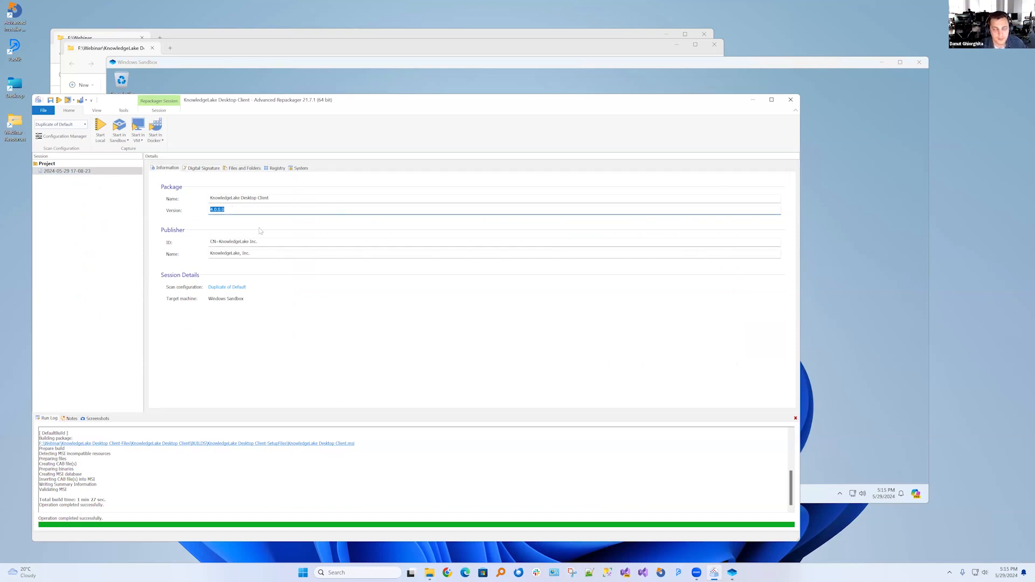
Switch to the Windows Sandbox and check the KnowledgeLake Desktop Client version 3.9.1.0 entry in the installed programs list
{"action": "left_click", "coordinate": [815, 330]}
{"action": "left_click", "coordinate": [461, 221]}
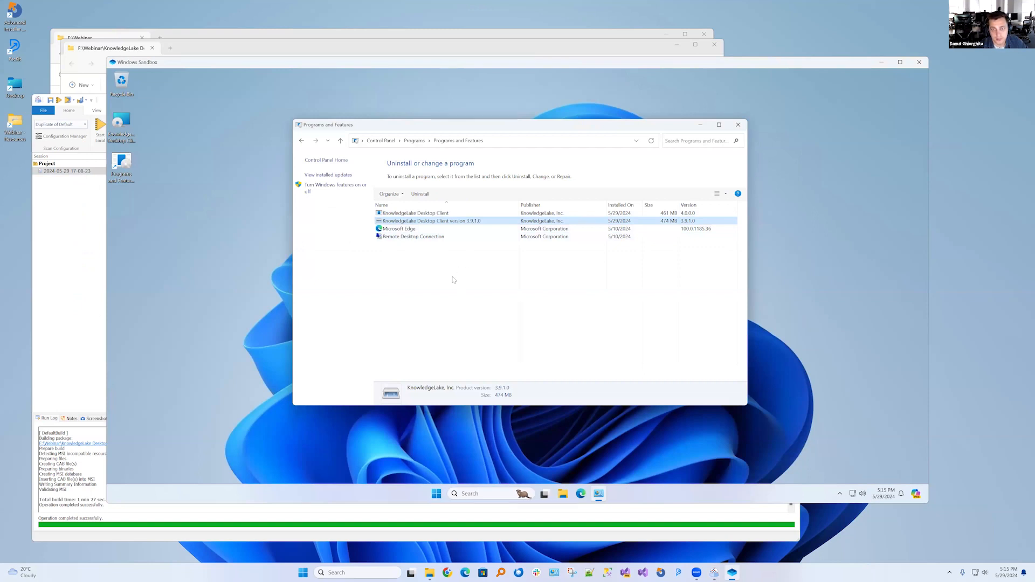
Return to Advanced Repackager and locate the captured registry key HKEY_LOCAL_MACHINE\SOFTWARE\WOW6432Node\Microsoft\Windows\CurrentVersion\Uninstall
{"action": "left_click", "coordinate": [75, 298]}
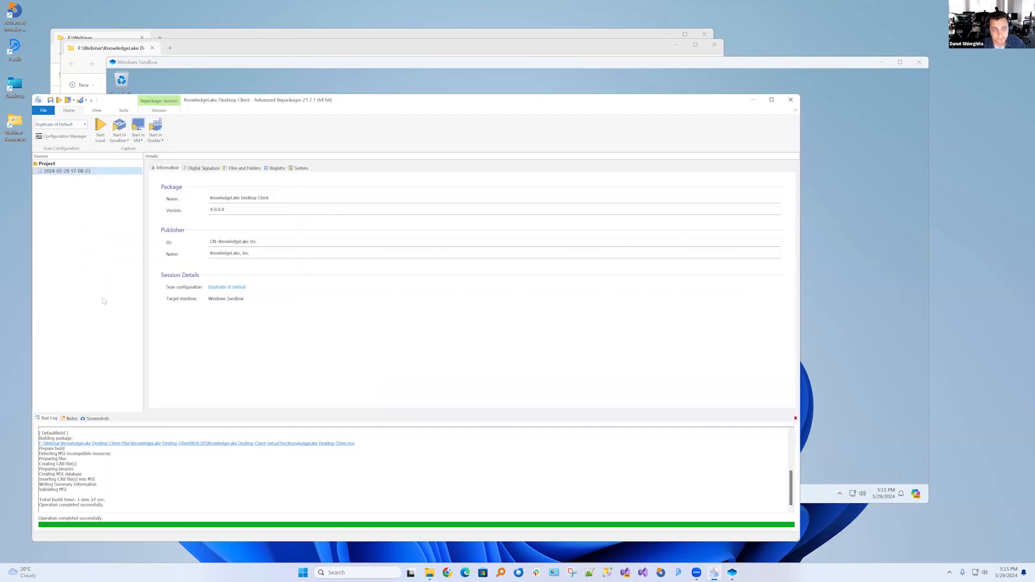
{"action": "left_click", "coordinate": [243, 168]}
{"action": "left_click", "coordinate": [276, 168]}
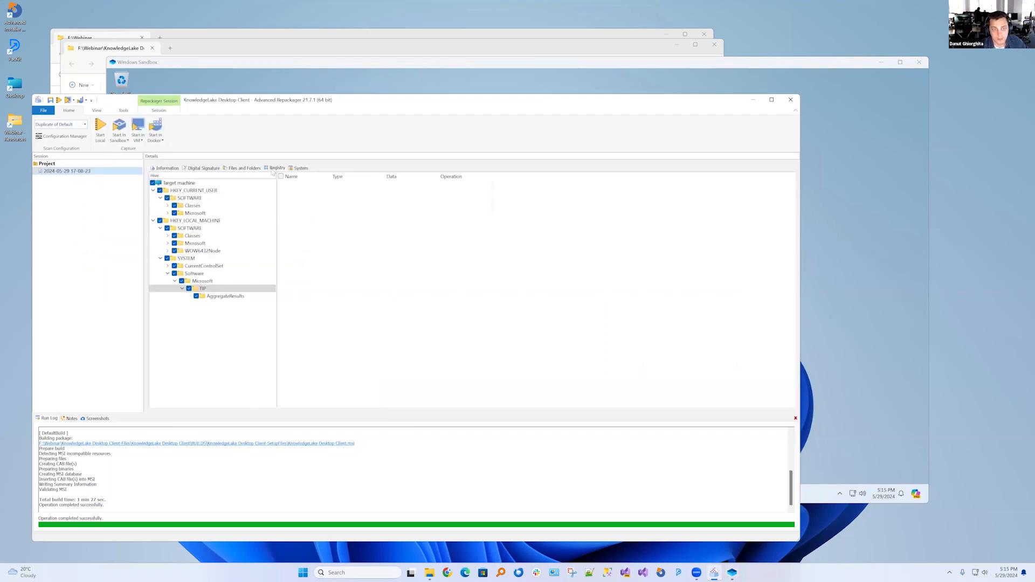
{"action": "left_click", "coordinate": [167, 251]}
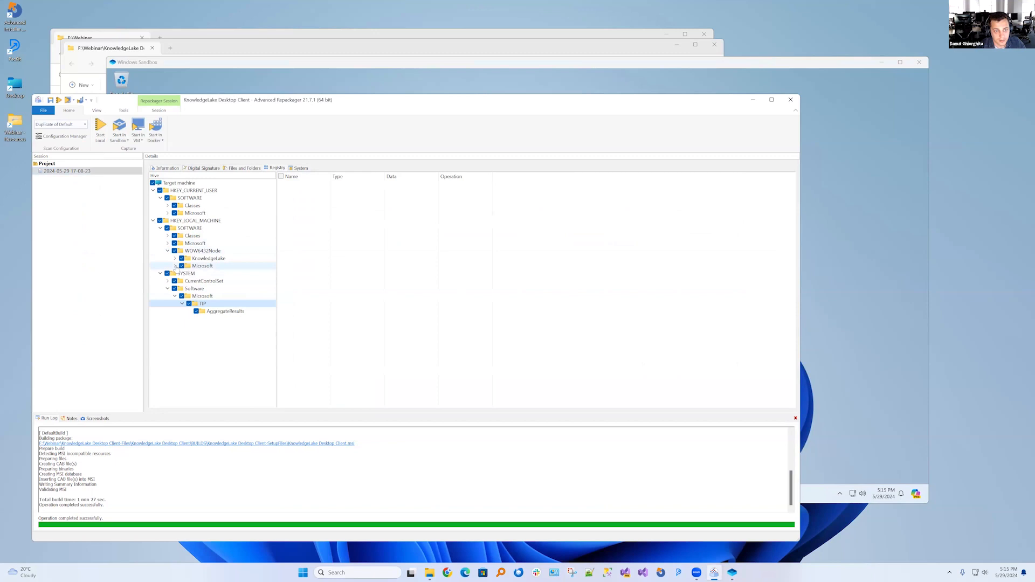
{"action": "left_click", "coordinate": [175, 265]}
{"action": "left_click", "coordinate": [182, 281]}
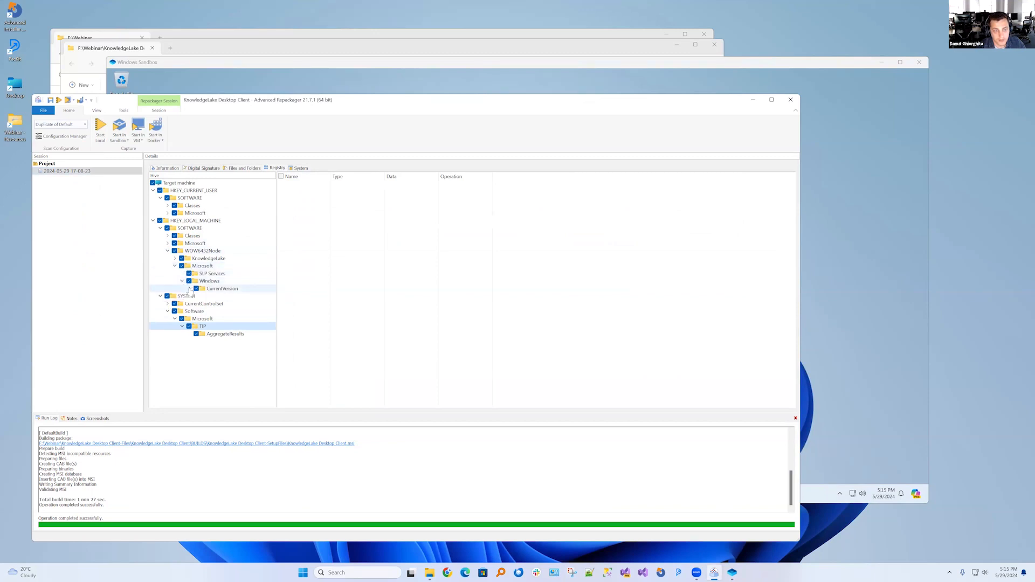
{"action": "left_click", "coordinate": [189, 289]}
{"action": "left_click", "coordinate": [210, 296]}
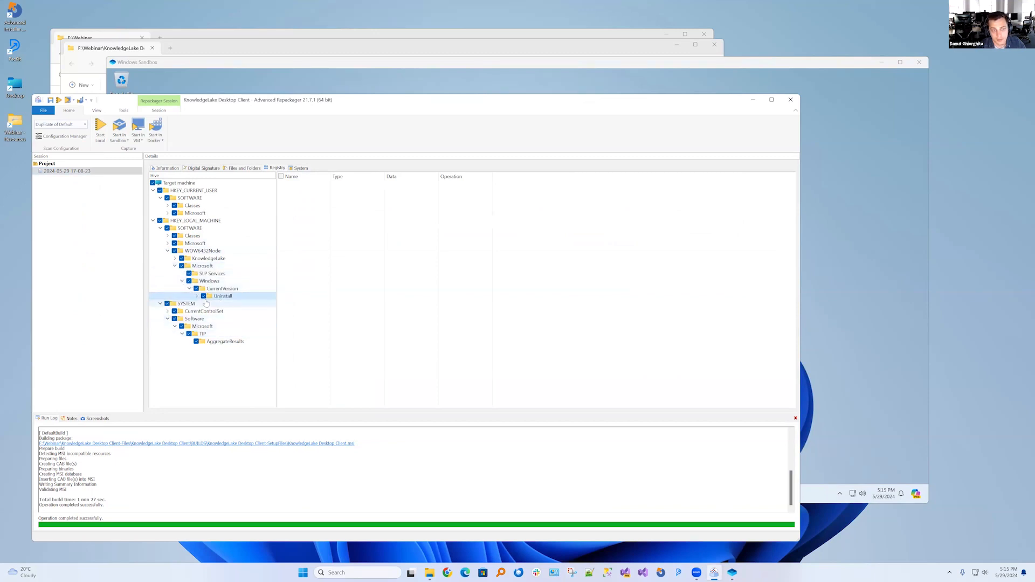
Examine the values of the product's subkey under Uninstall, widening the registry tree to show the full key name
{"action": "left_click", "coordinate": [196, 296]}
{"action": "left_click", "coordinate": [243, 304]}
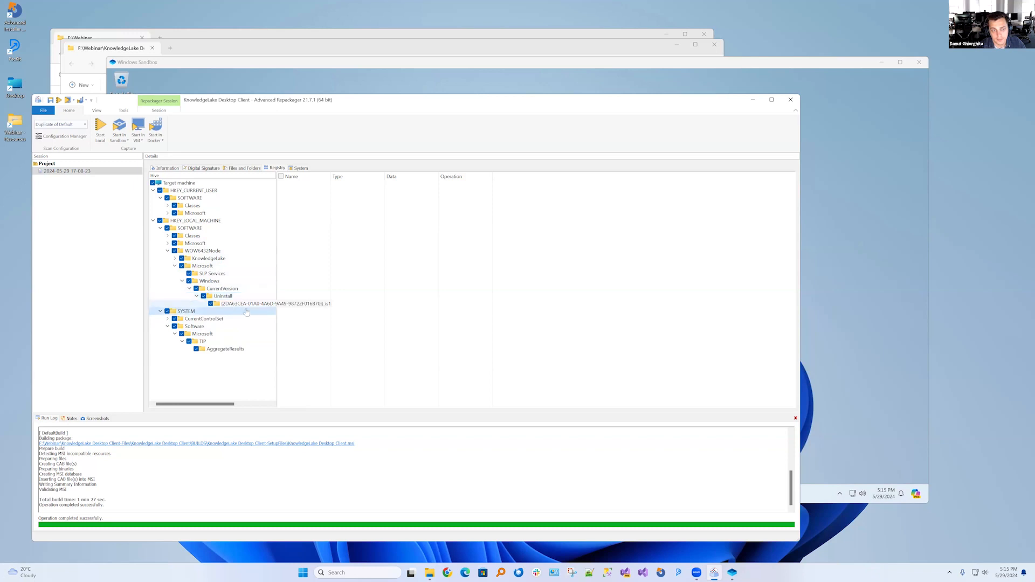
{"action": "double_click", "coordinate": [277, 354]}
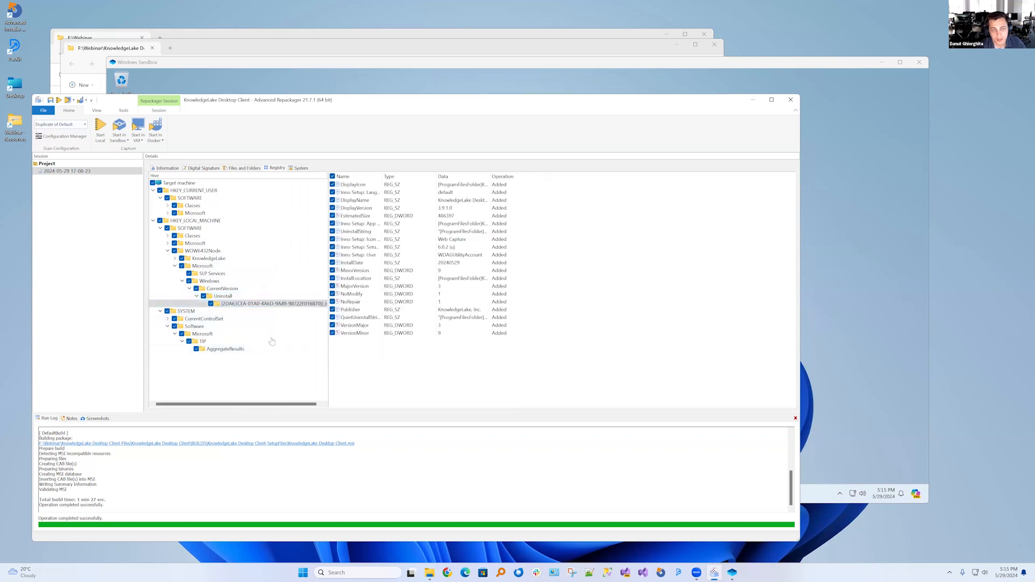
{"action": "left_click", "coordinate": [161, 311]}
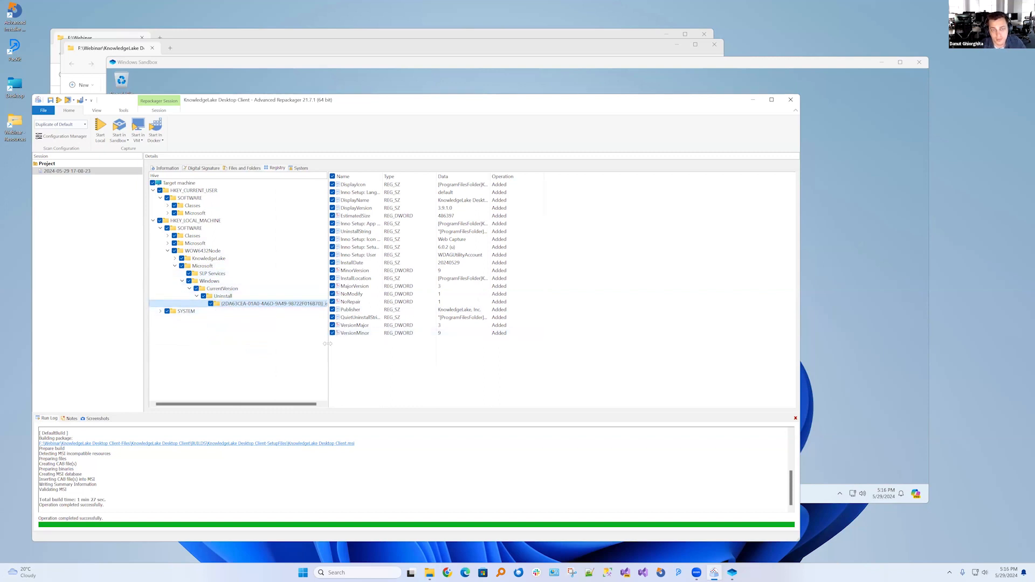
{"action": "left_click_drag", "start_coordinate": [329, 341], "coordinate": [366, 341]}
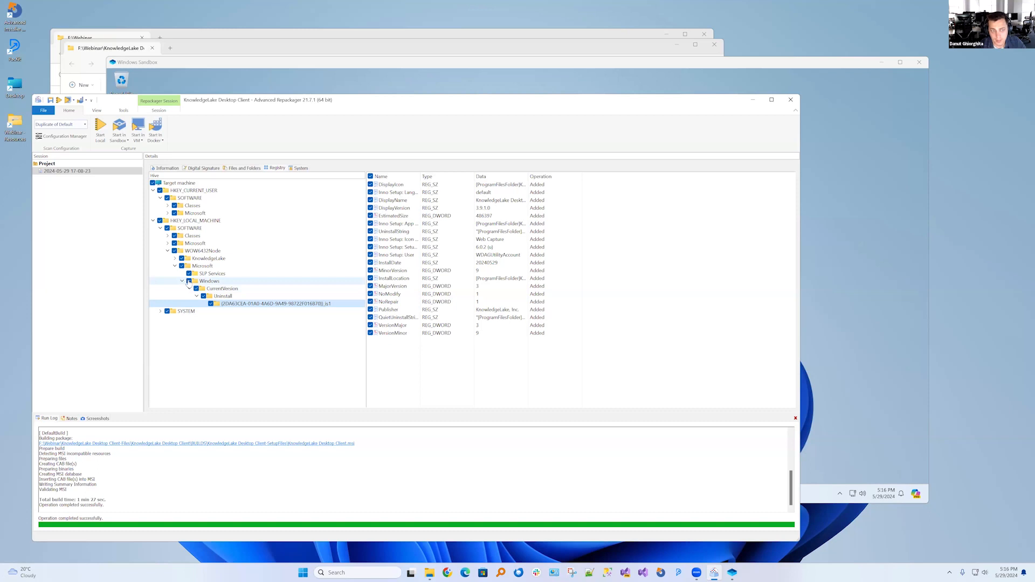
Recheck the sandbox's installed programs, and exclude the captured CurrentVersion key under WOW6432Node\Microsoft\Windows, including its Uninstall subkeys, from the package
{"action": "left_click", "coordinate": [850, 239]}
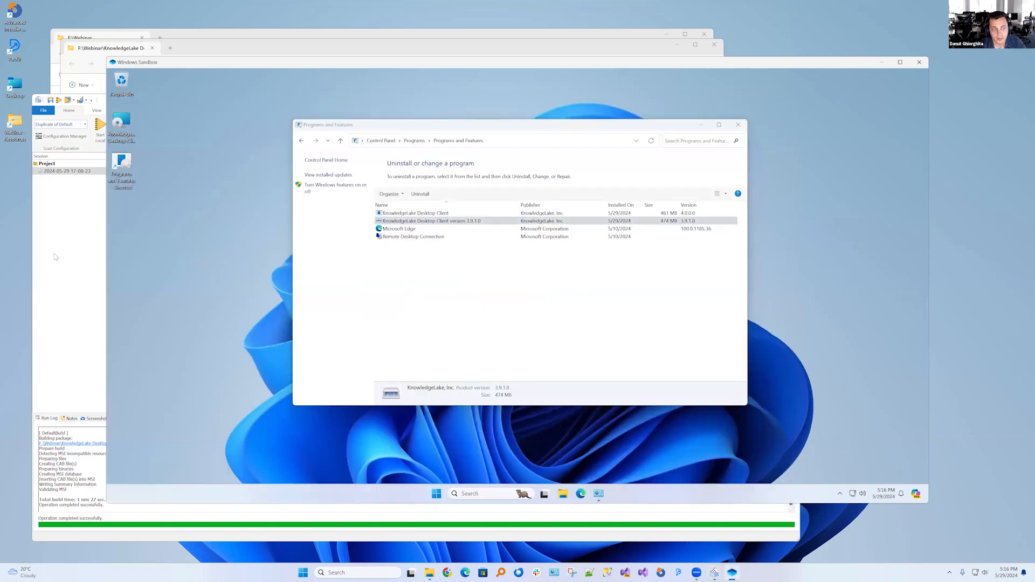
{"action": "left_click", "coordinate": [55, 259]}
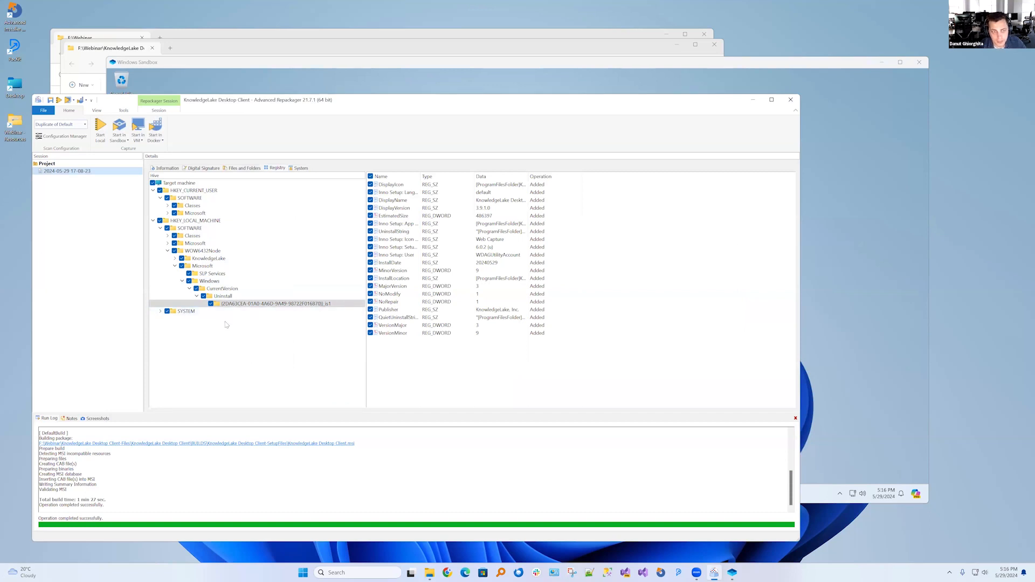
{"action": "left_click", "coordinate": [196, 289]}
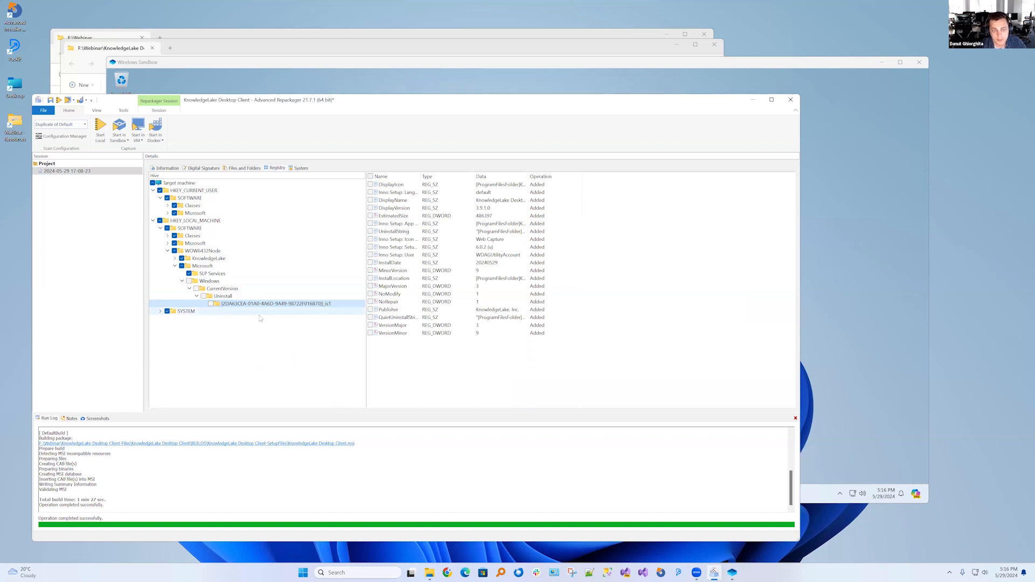
Review the registry include and exclude lists of the Duplicate of Default configuration in Configuration Manager, and close it without changes
{"action": "right_click", "coordinate": [232, 305]}
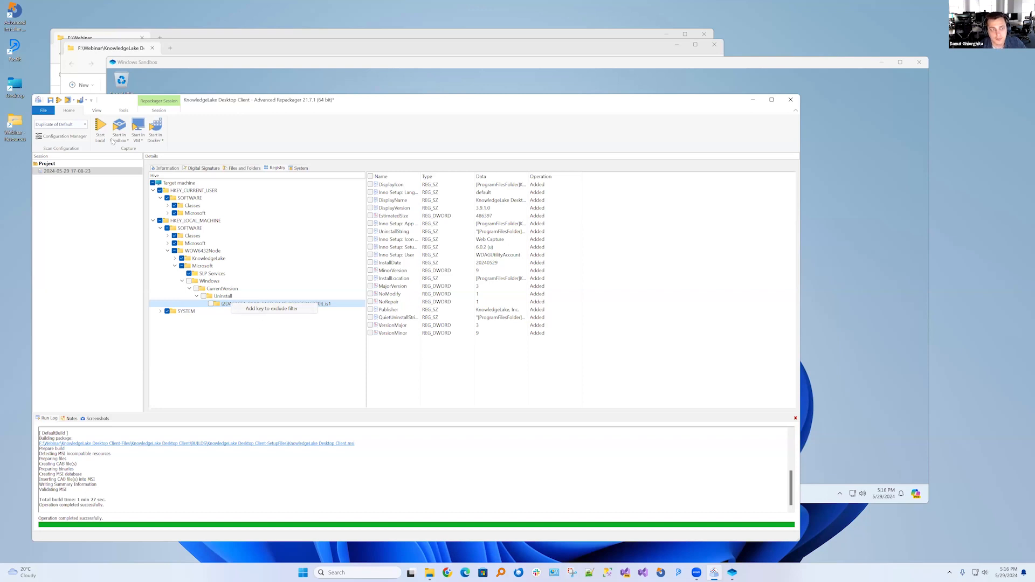
{"action": "left_click", "coordinate": [50, 138]}
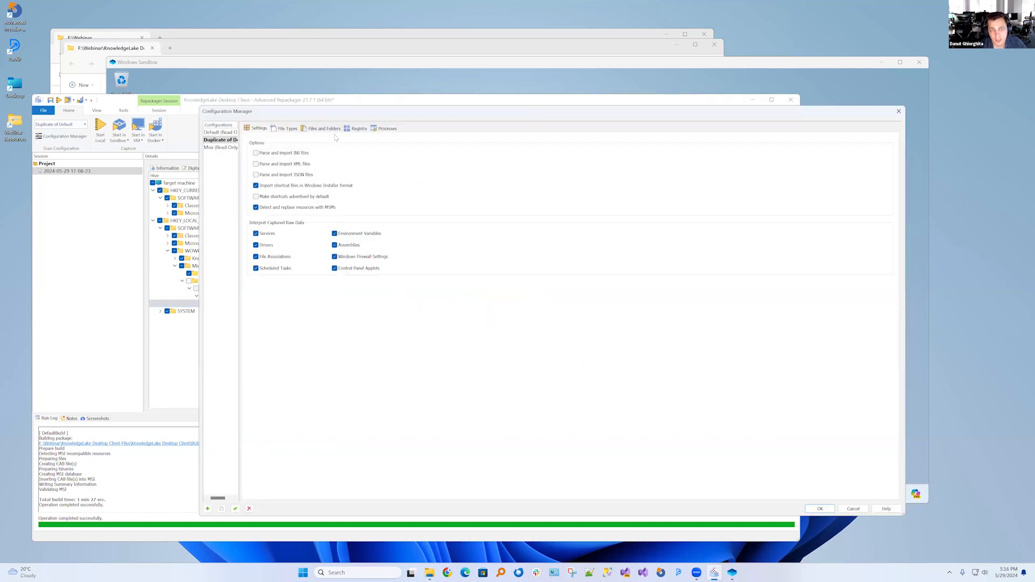
{"action": "left_click", "coordinate": [354, 130]}
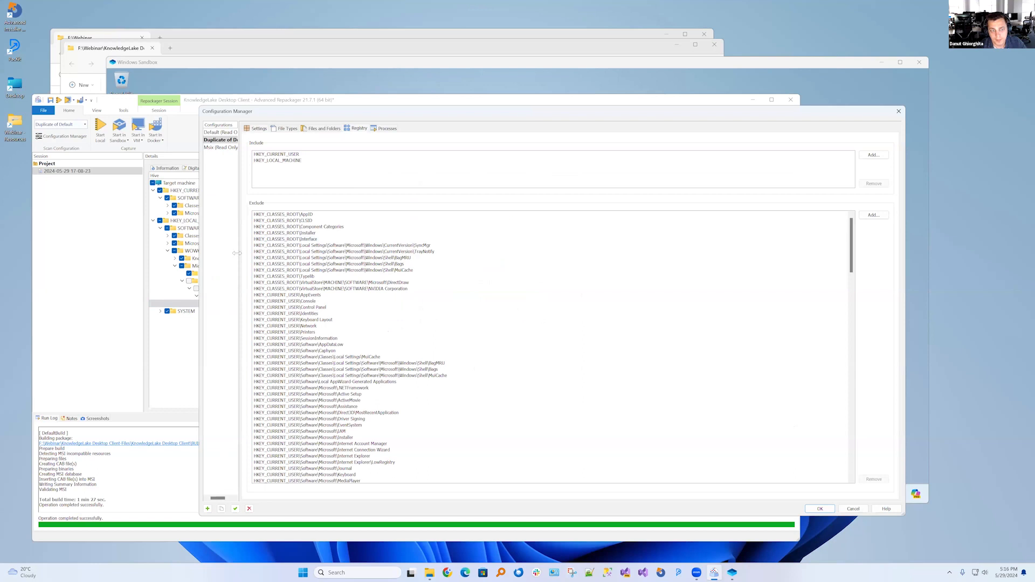
{"action": "left_click_drag", "start_coordinate": [242, 258], "coordinate": [351, 258]}
{"action": "left_click", "coordinate": [396, 156]}
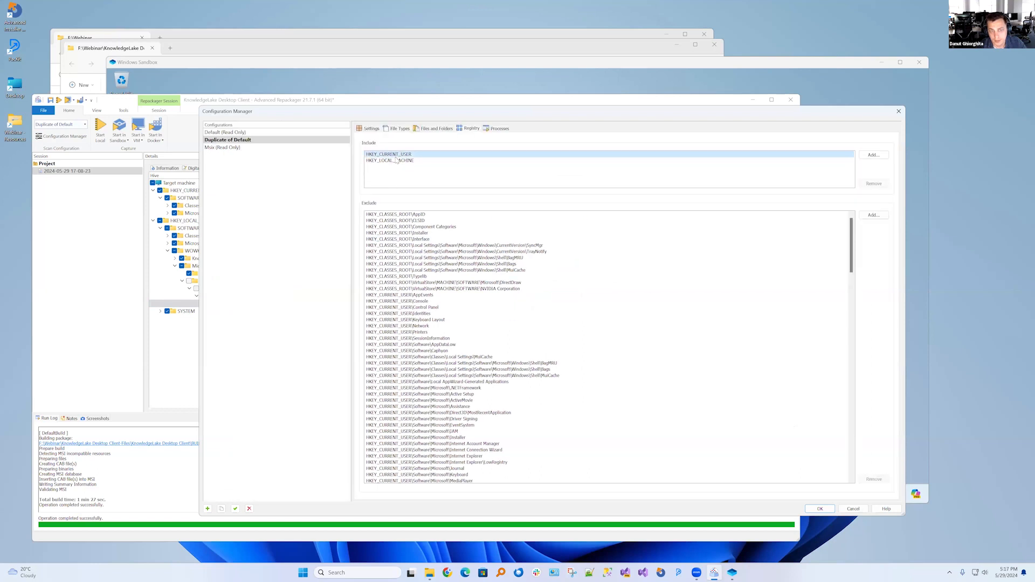
{"action": "left_click", "coordinate": [389, 161]}
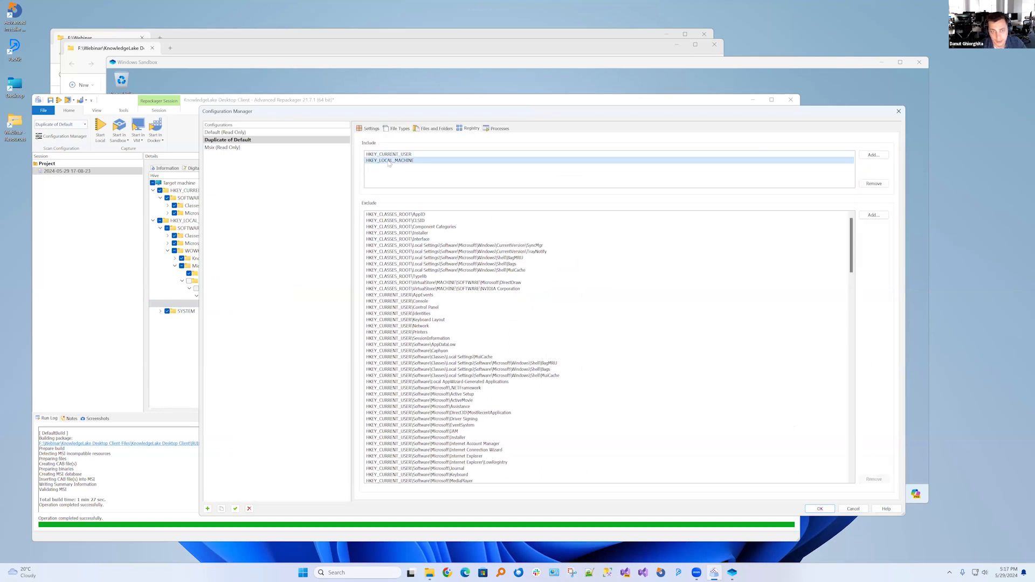
{"action": "scroll", "coordinate": [465, 334], "scroll_direction": "down", "scroll_amount": 12}
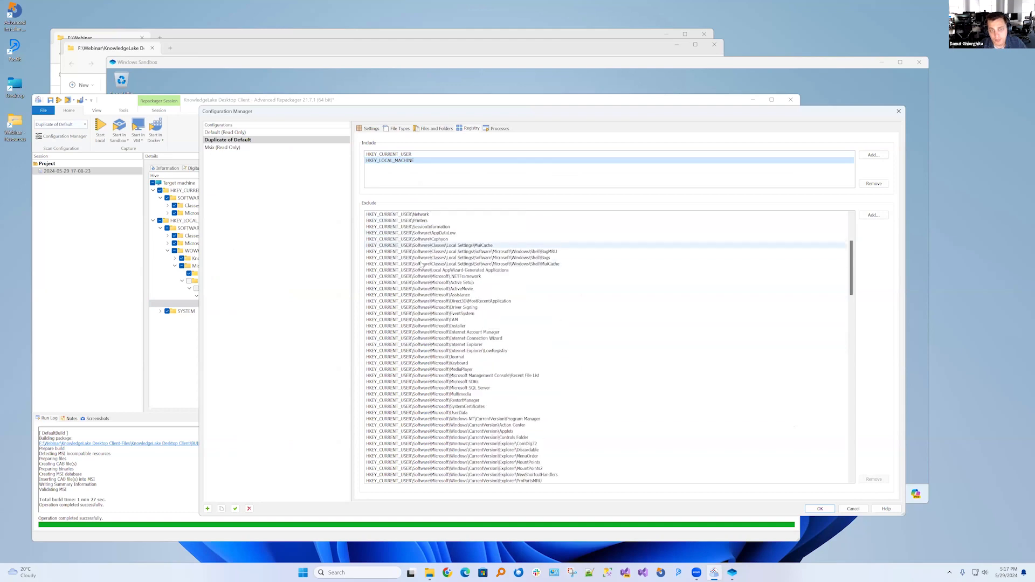
{"action": "scroll", "coordinate": [437, 328], "scroll_direction": "down", "scroll_amount": 20}
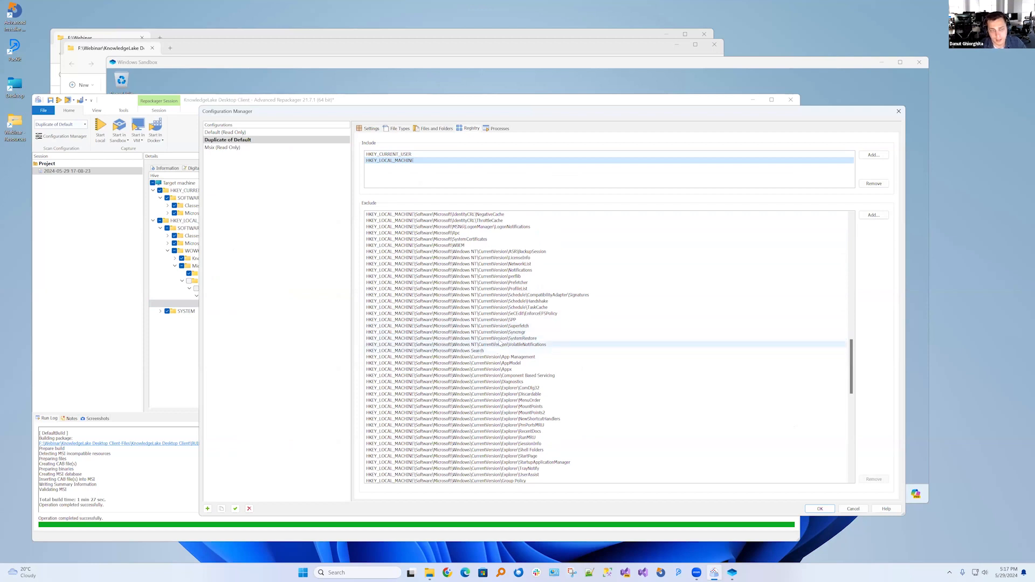
{"action": "left_click", "coordinate": [899, 112]}
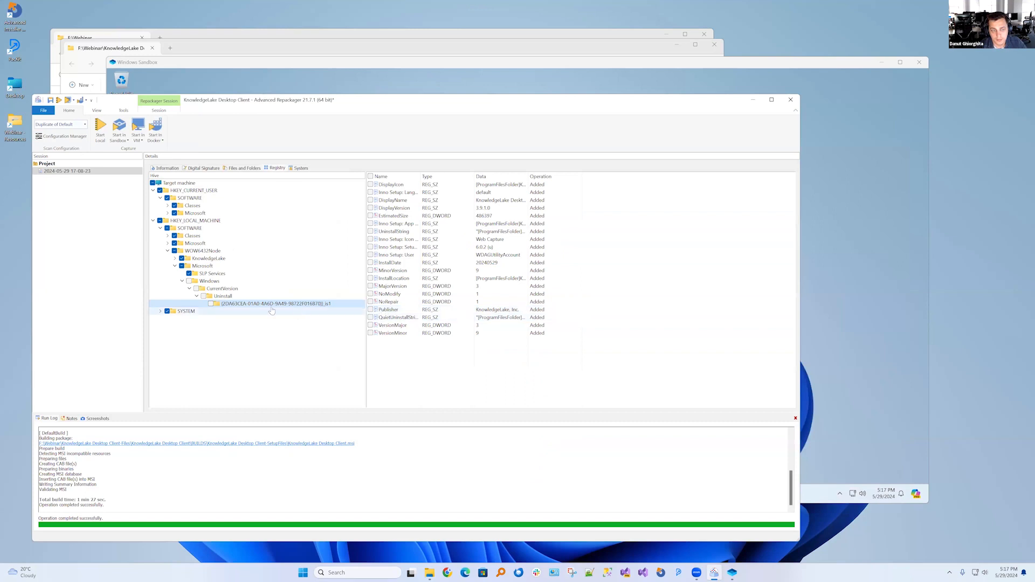
Add the product's registry subkey under Uninstall to the exclude filter of the current configuration
{"action": "right_click", "coordinate": [235, 307]}
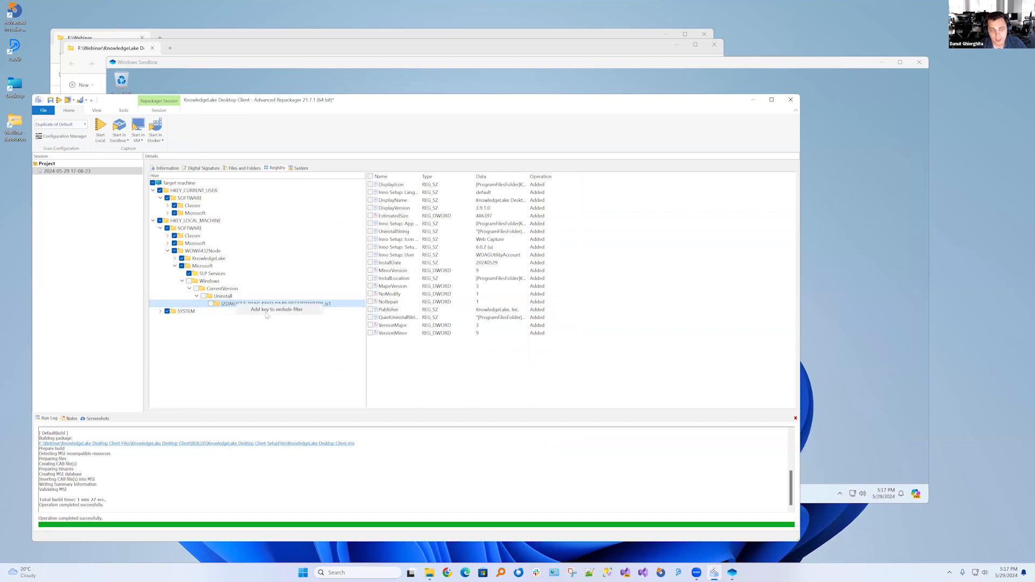
{"action": "left_click", "coordinate": [268, 311]}
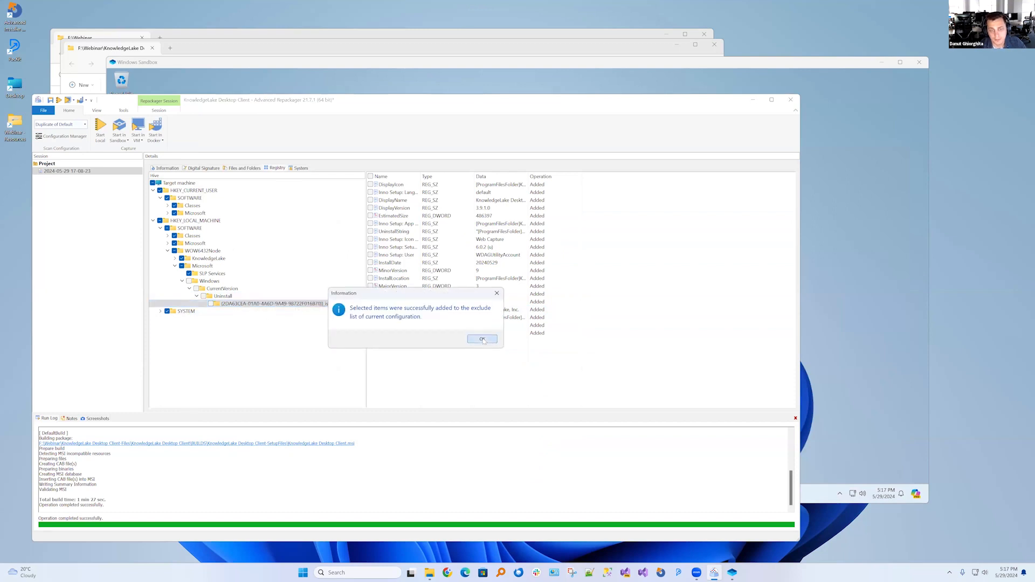
{"action": "left_click", "coordinate": [483, 339]}
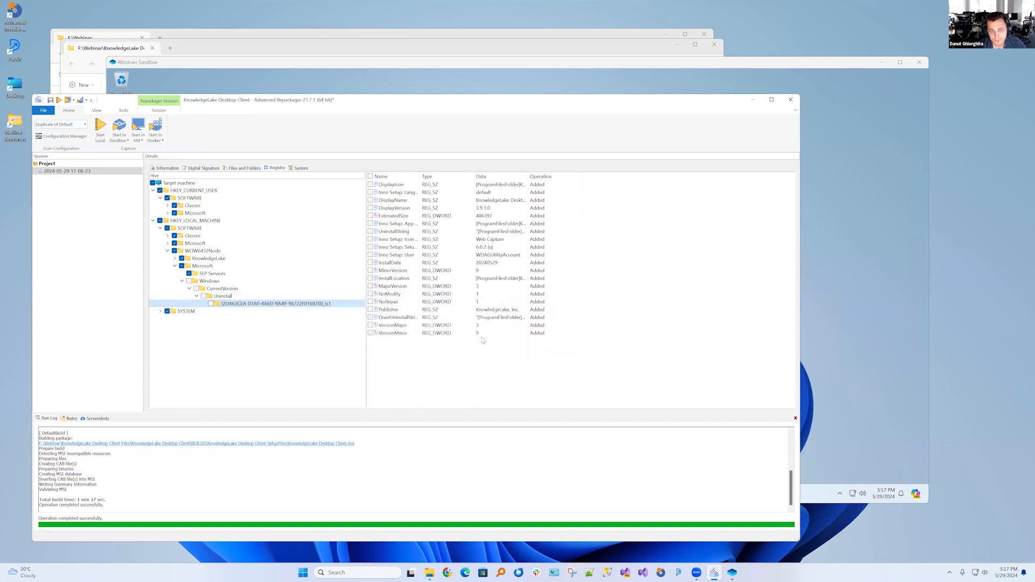
Add the parent Uninstall registry key to the include filter of the current configuration
{"action": "left_click", "coordinate": [222, 298]}
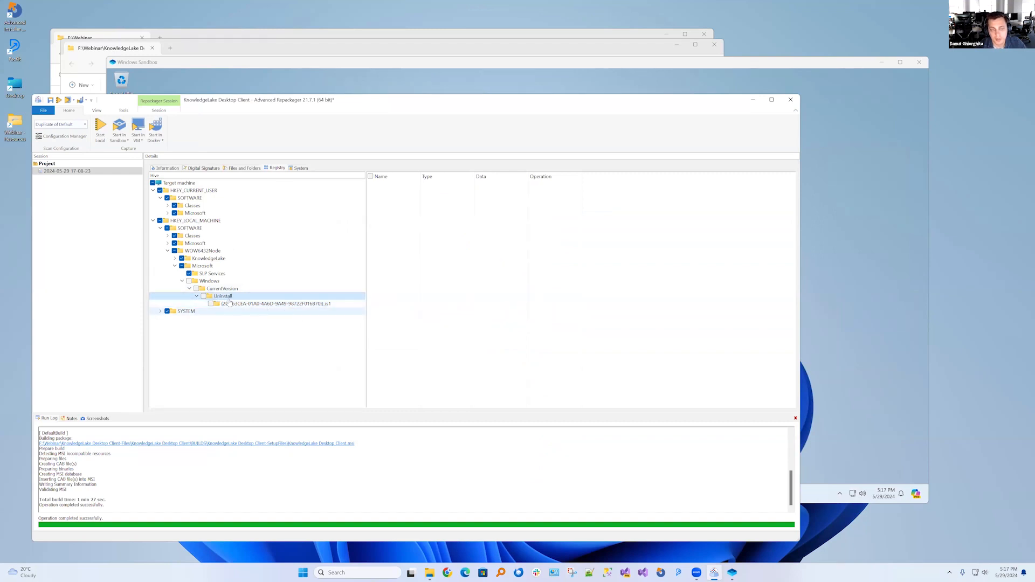
{"action": "left_click", "coordinate": [248, 305]}
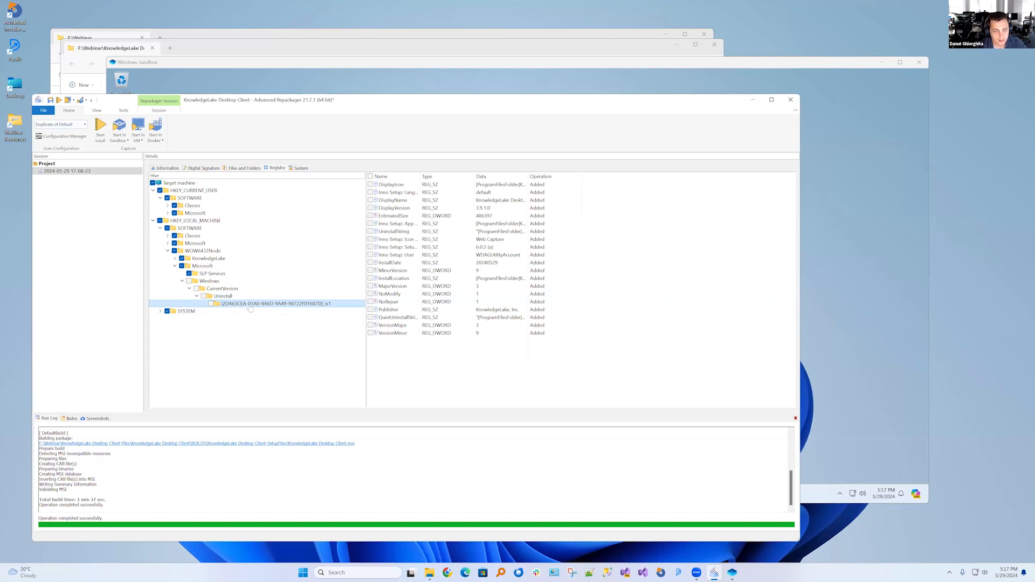
{"action": "left_click", "coordinate": [223, 298]}
{"action": "right_click", "coordinate": [224, 298]}
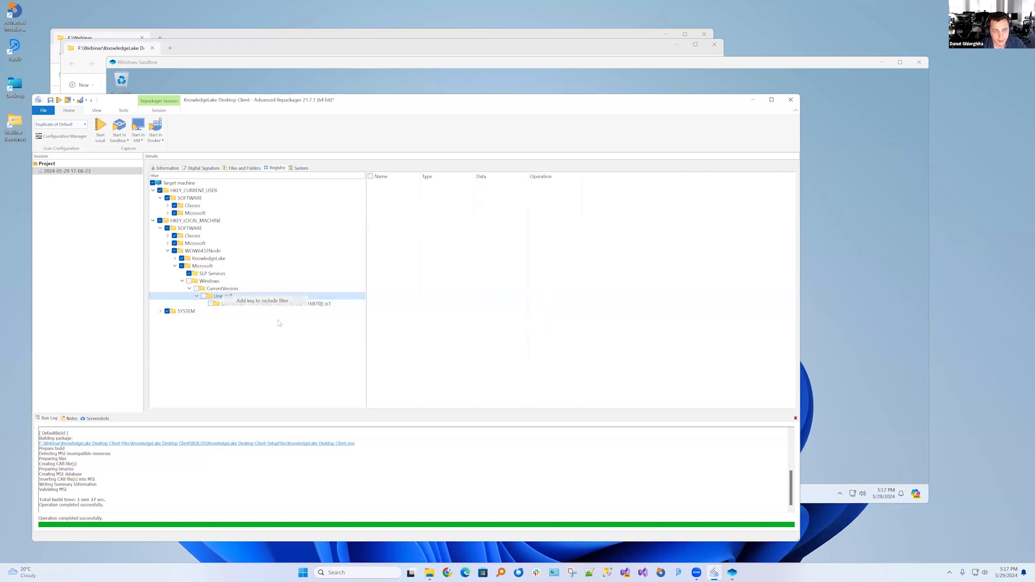
{"action": "left_click", "coordinate": [242, 302]}
{"action": "left_click", "coordinate": [483, 340]}
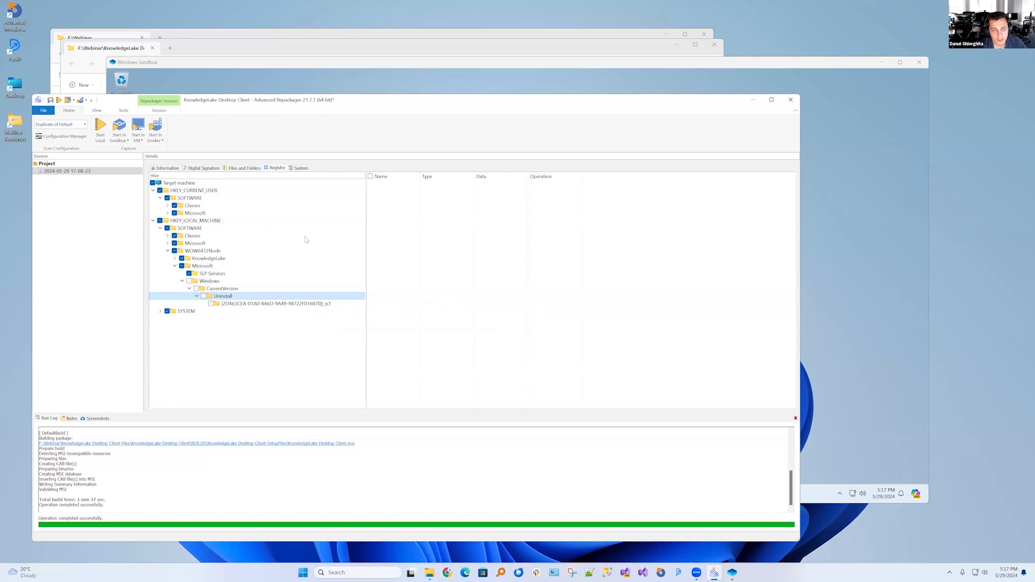
Switch to the Windows Sandbox and start uninstalling the KnowledgeLake Desktop Client 4.0.0.0 entry from the installed programs
{"action": "left_click", "coordinate": [443, 83]}
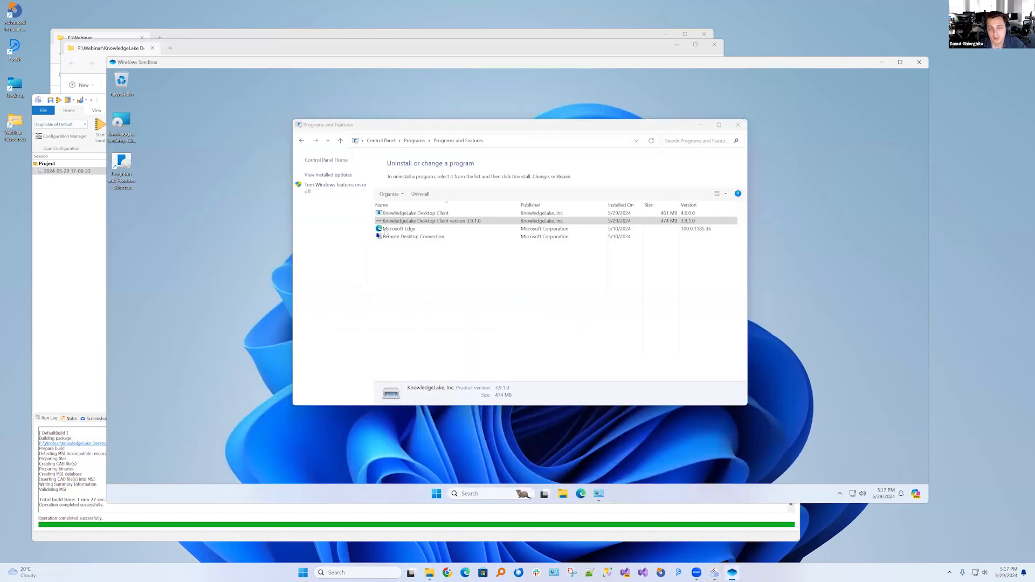
{"action": "left_click", "coordinate": [413, 221]}
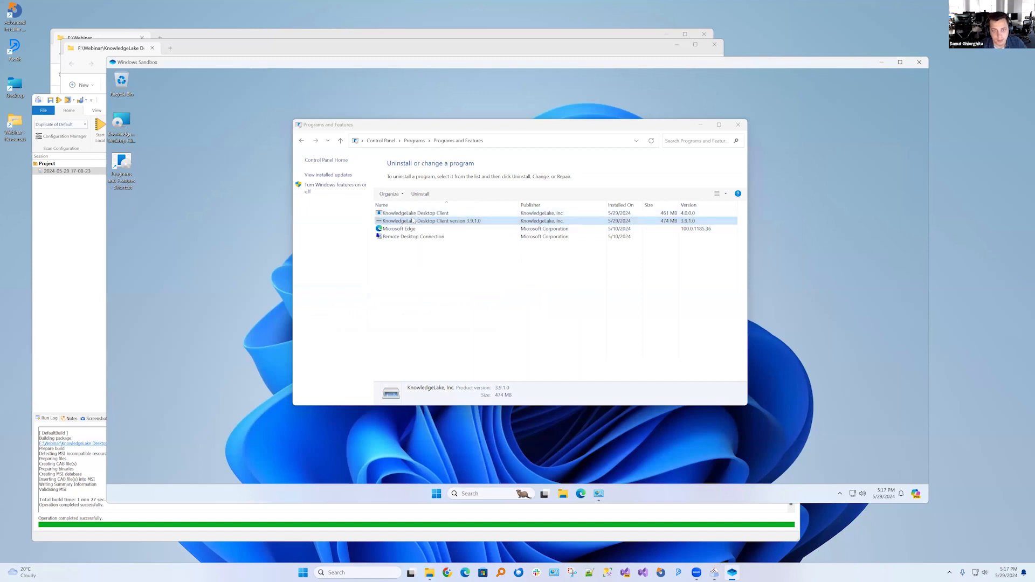
{"action": "left_click", "coordinate": [417, 215]}
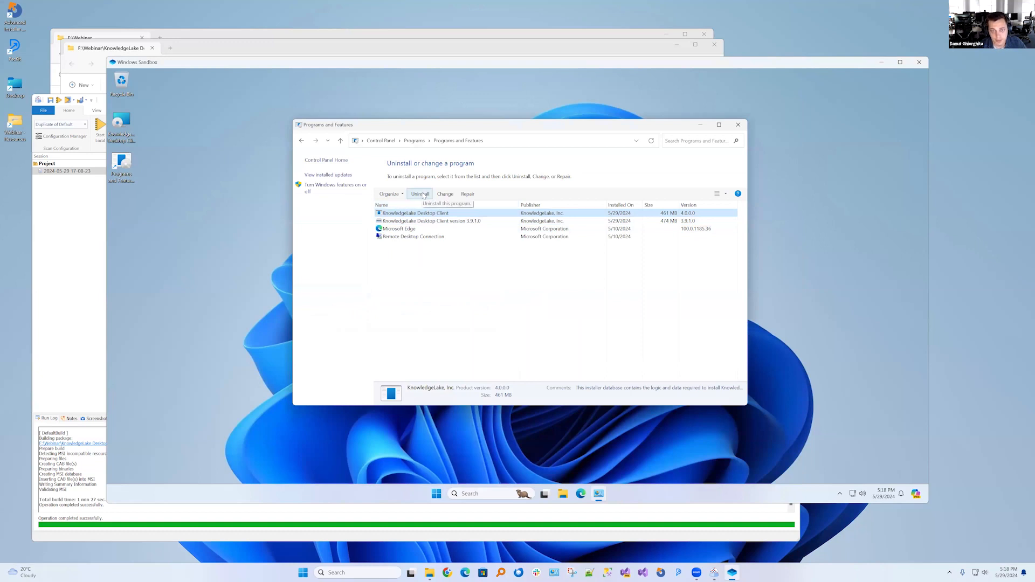
{"action": "left_click", "coordinate": [421, 194]}
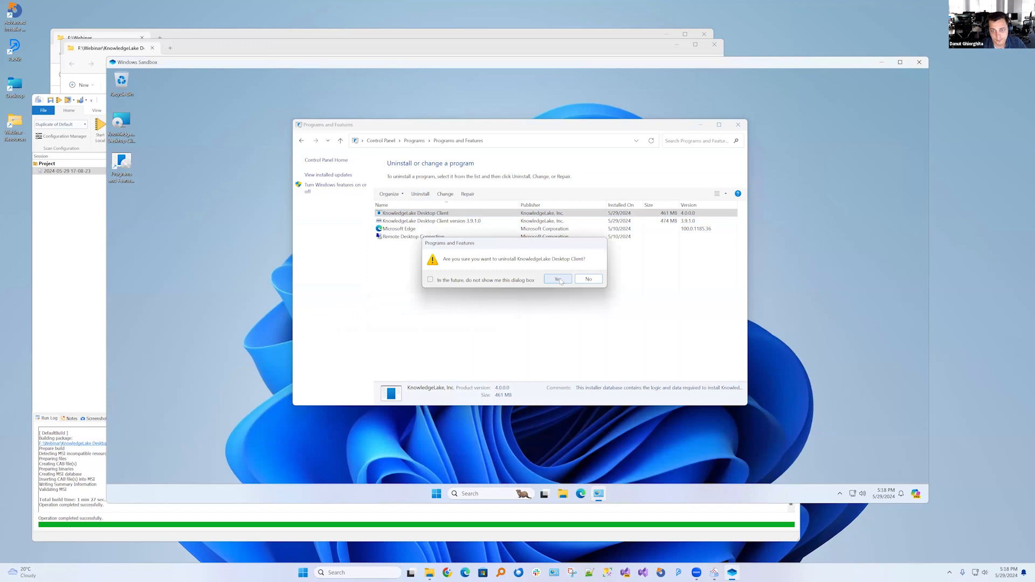
{"action": "left_click", "coordinate": [558, 279]}
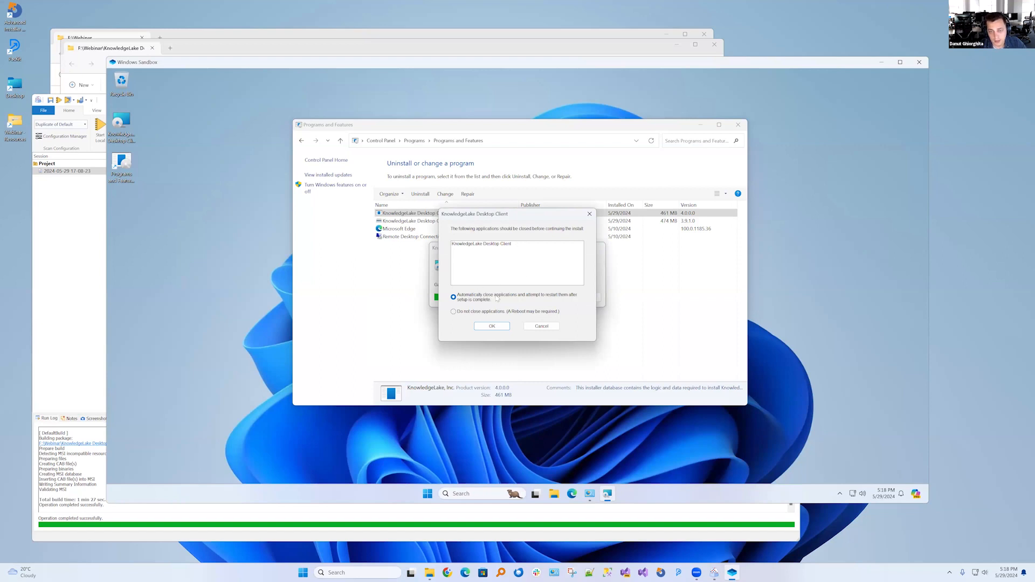
Check the sandbox's hidden tray icons, and continue the uninstall with the running KnowledgeLake Desktop Client closed automatically
{"action": "left_click_drag", "start_coordinate": [502, 220], "coordinate": [681, 214]}
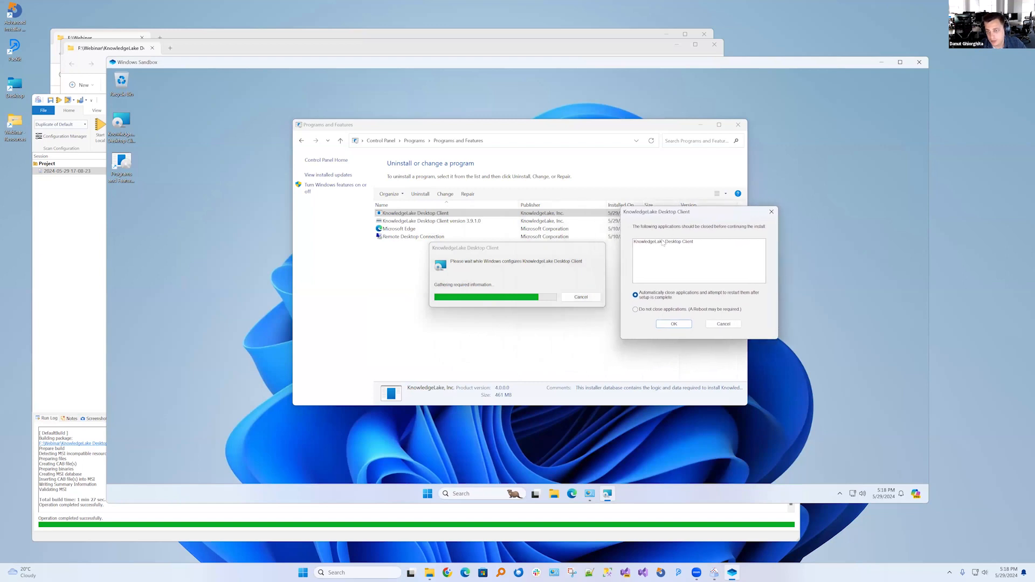
{"action": "left_click", "coordinate": [840, 494]}
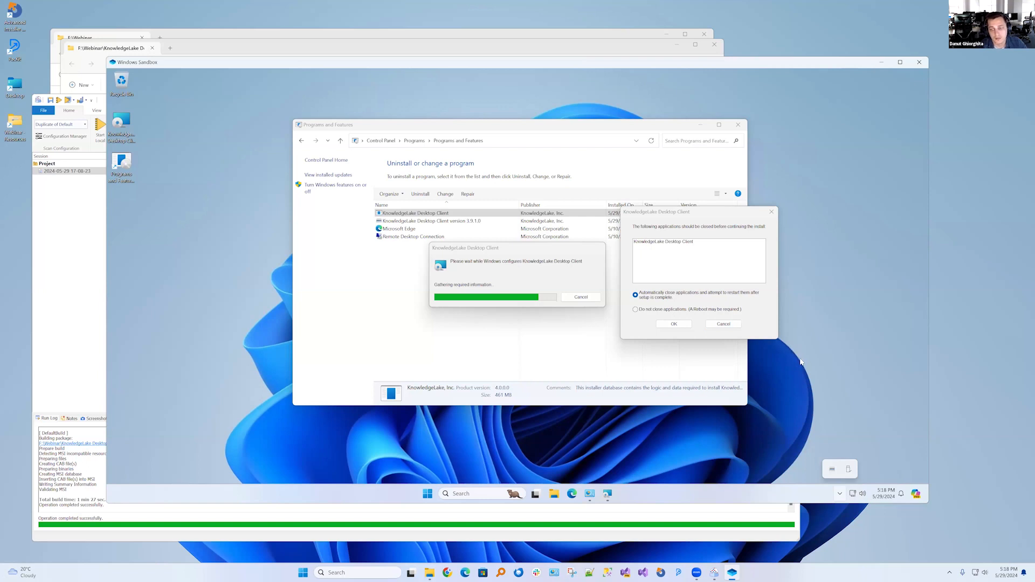
{"action": "left_click", "coordinate": [674, 324]}
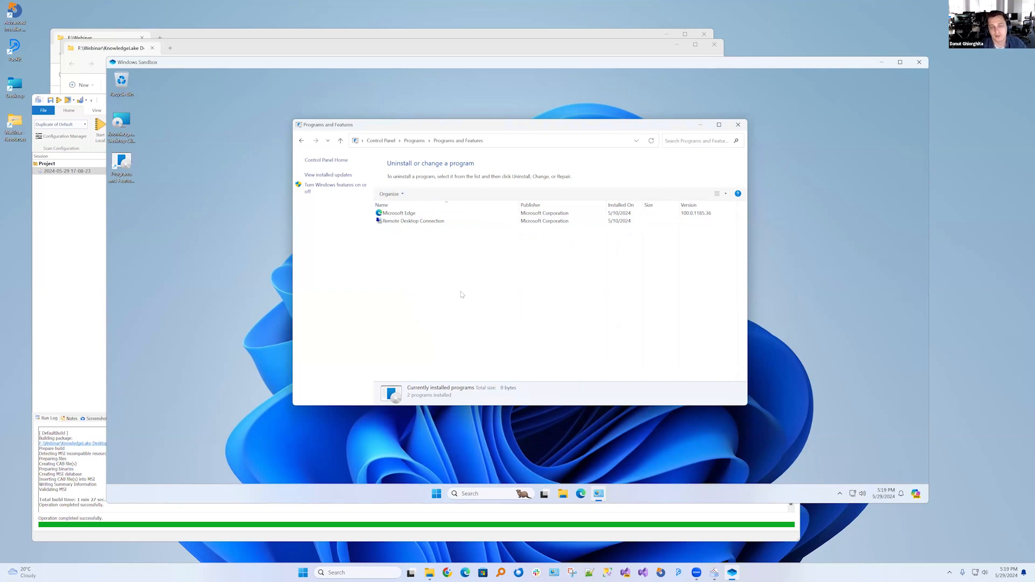
Close the sandbox's installed programs list, return to the repackaging session with its Uninstall registry key, and open the session in Advanced Installer
{"action": "left_click", "coordinate": [738, 125]}
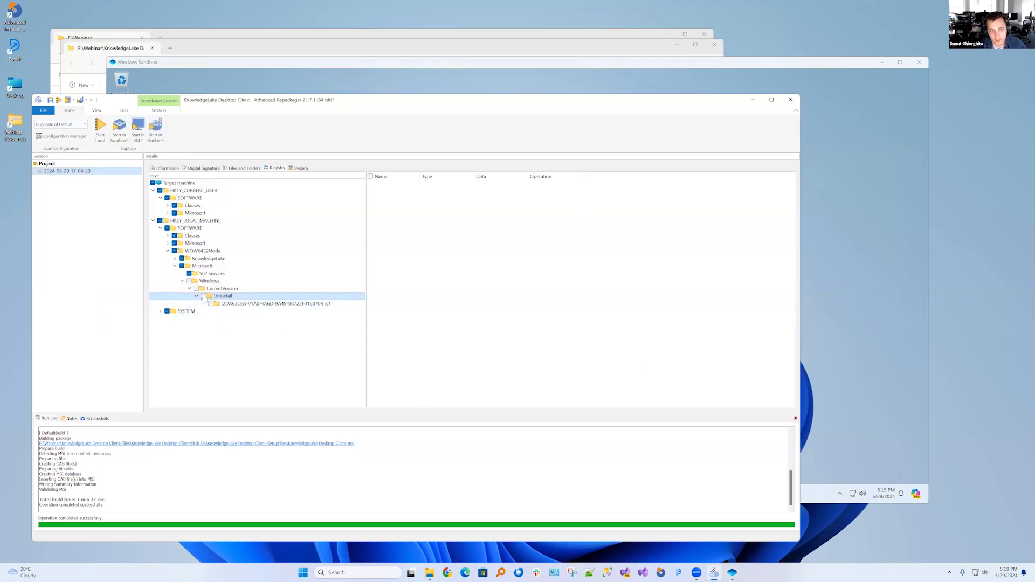
{"action": "left_click", "coordinate": [204, 297]}
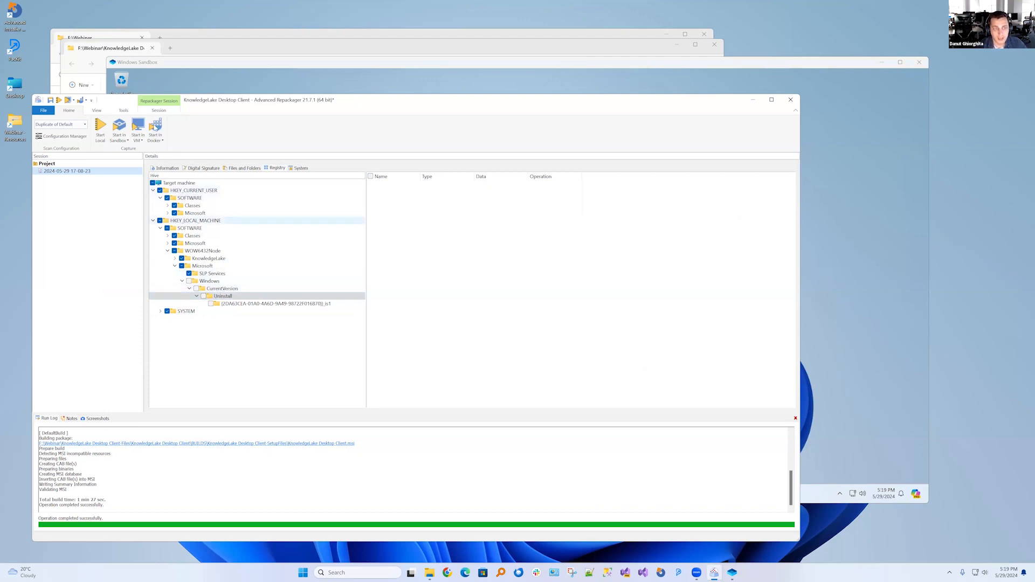
{"action": "left_click", "coordinate": [97, 111]}
{"action": "left_click", "coordinate": [124, 110]}
{"action": "left_click", "coordinate": [159, 110]}
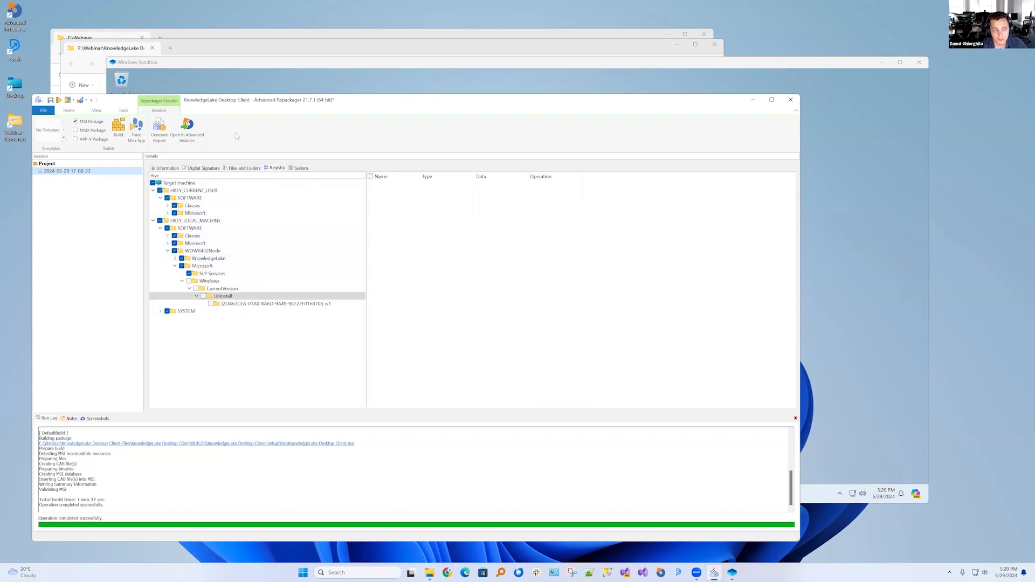
{"action": "left_click", "coordinate": [187, 129]}
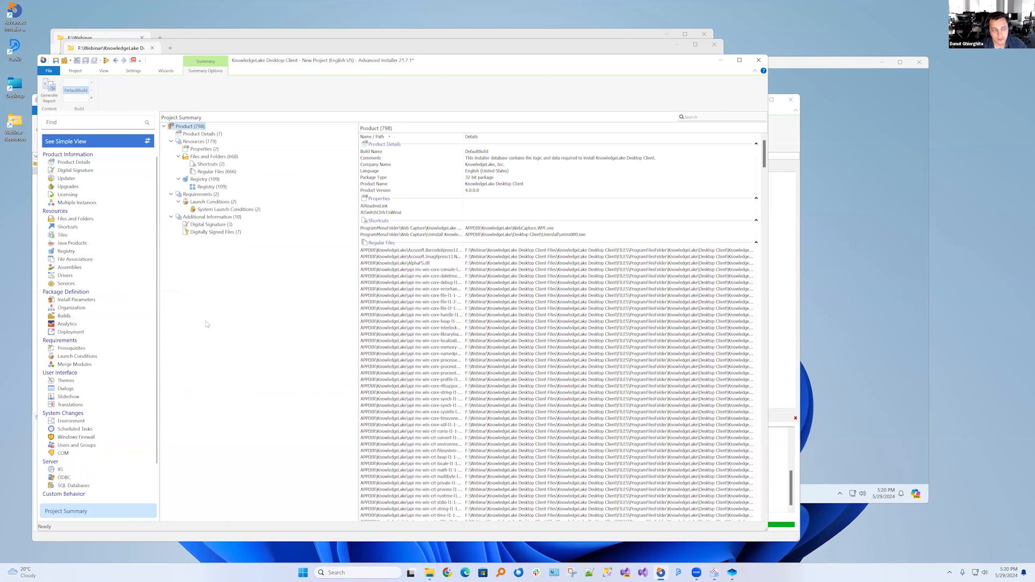
Examine the project's KnowledgeLake application files and the HKEY_LOCAL_MACHINE keys under Software\Microsoft\Windows\CurrentVersion for leftover uninstall entries
{"action": "left_click", "coordinate": [75, 219]}
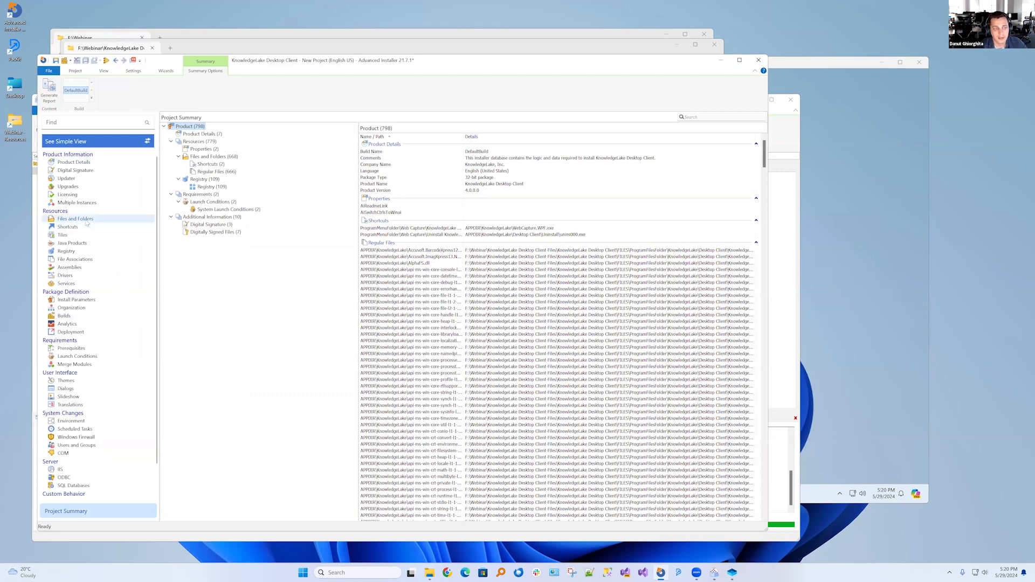
{"action": "left_click", "coordinate": [171, 148]}
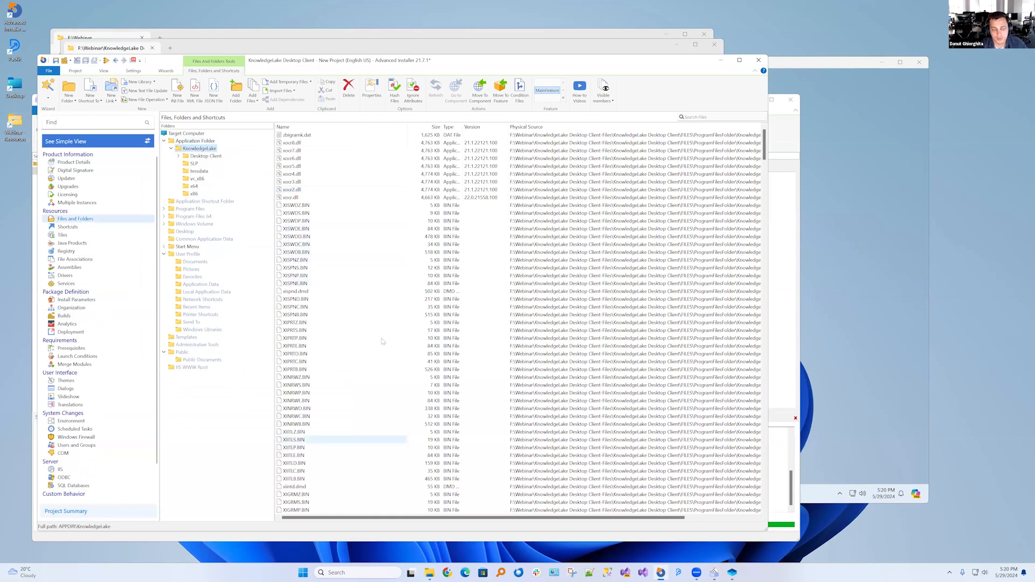
{"action": "left_click", "coordinate": [77, 252]}
{"action": "left_click", "coordinate": [165, 163]}
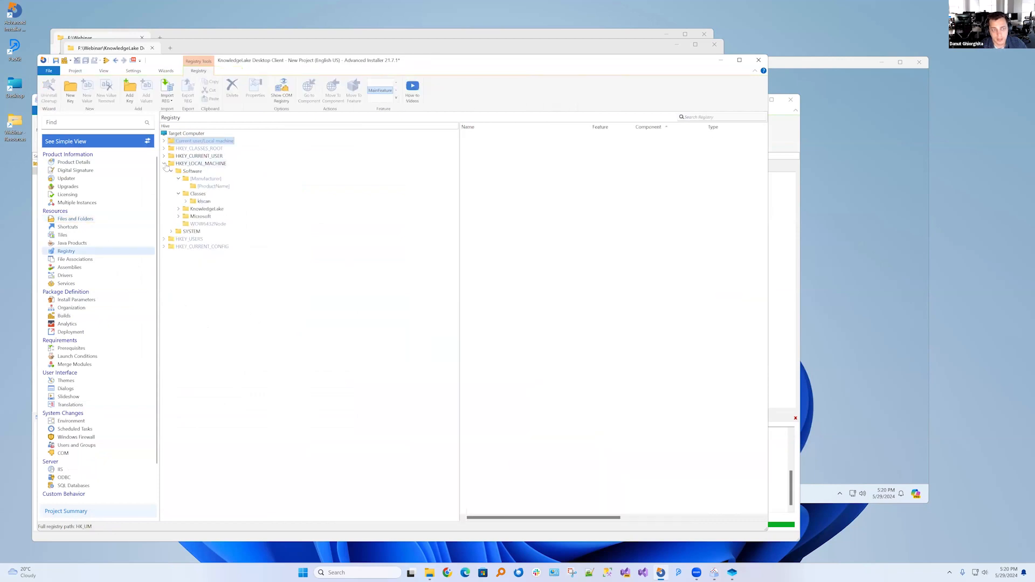
{"action": "left_click", "coordinate": [179, 217]}
{"action": "left_click", "coordinate": [186, 247]}
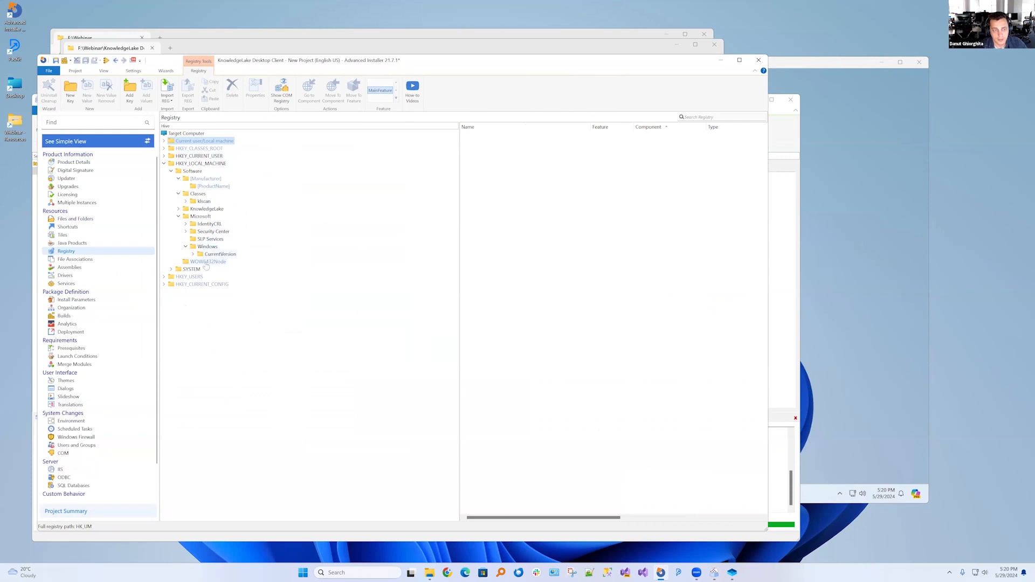
{"action": "left_click", "coordinate": [193, 254]}
{"action": "left_click", "coordinate": [200, 262]}
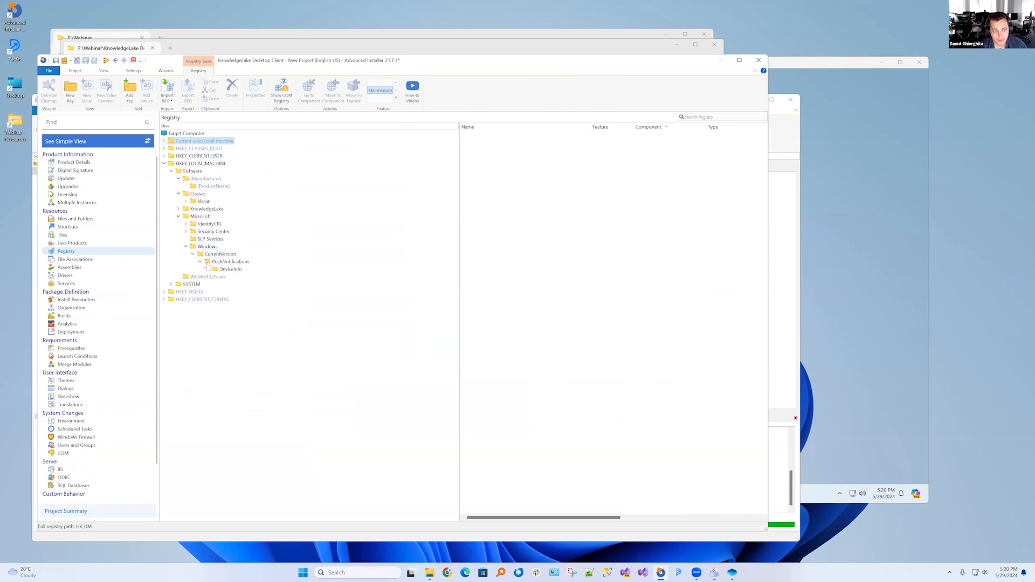
{"action": "left_click", "coordinate": [207, 270]}
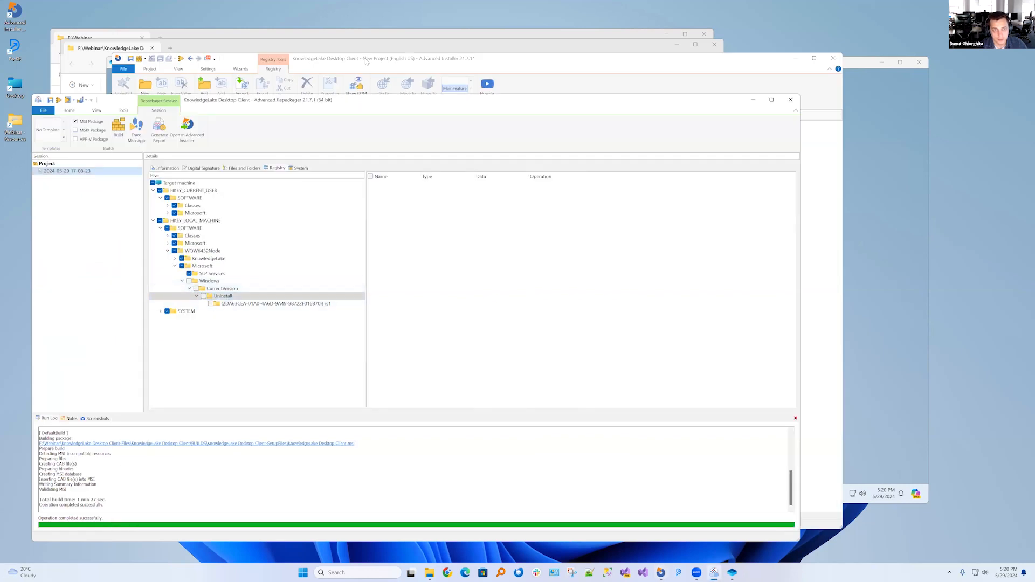
Find the predefined Terminate process custom action and add it to the Advanced Installer project's installation sequence
{"action": "left_click", "coordinate": [328, 60]}
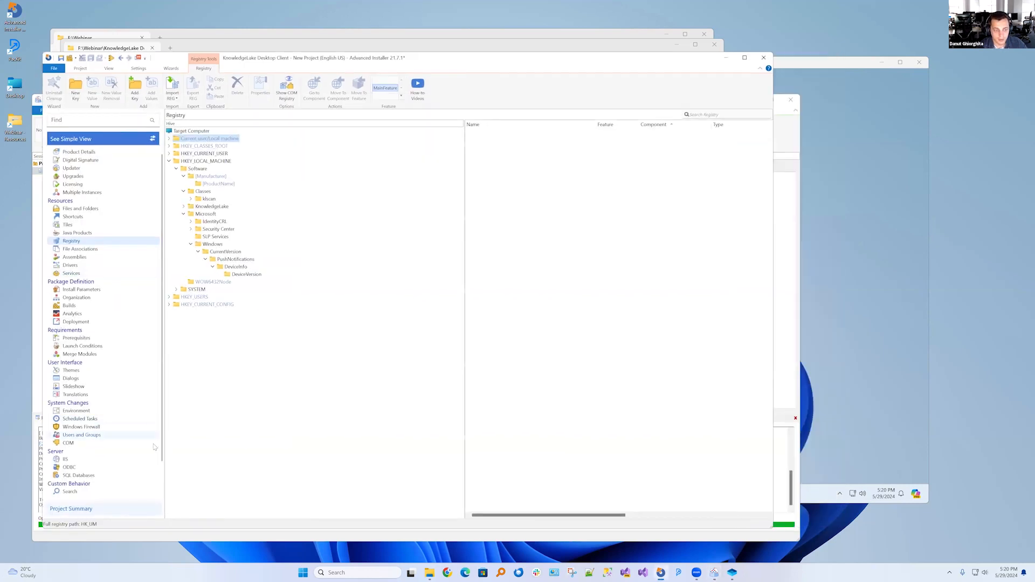
{"action": "scroll", "coordinate": [150, 431], "scroll_direction": "down", "scroll_amount": 2}
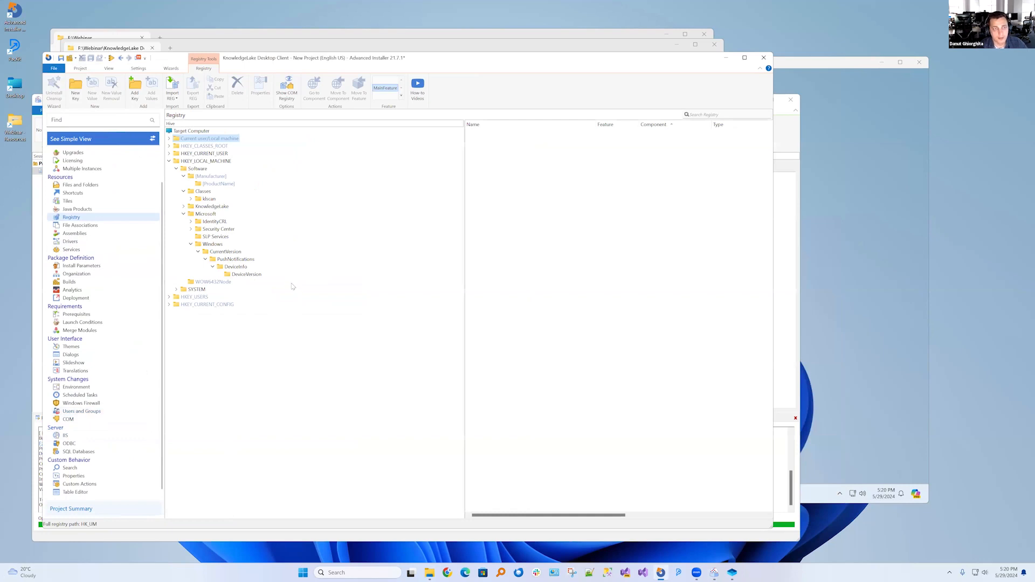
{"action": "left_click", "coordinate": [120, 485]}
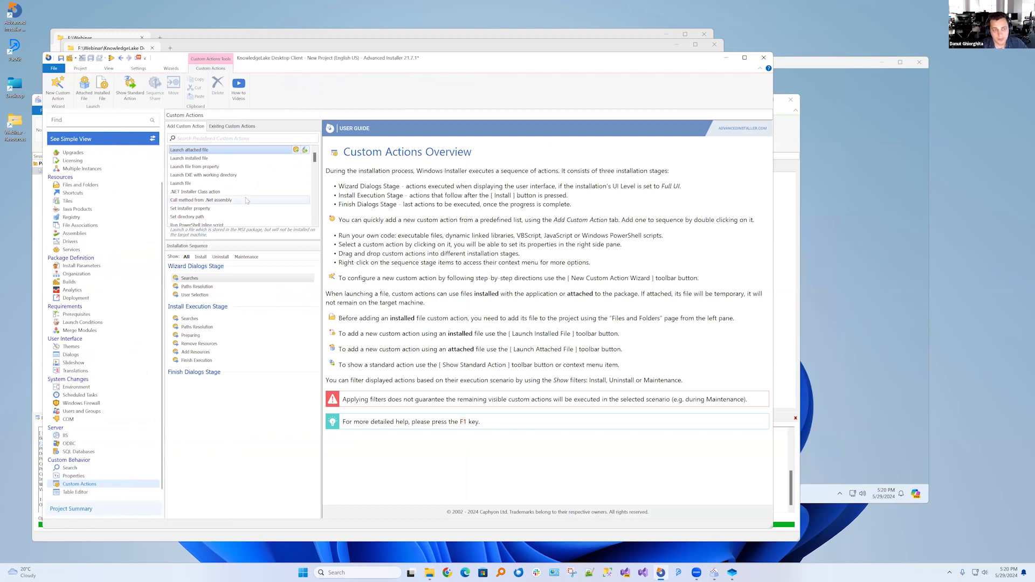
{"action": "scroll", "coordinate": [252, 206], "scroll_direction": "down", "scroll_amount": 2}
{"action": "scroll", "coordinate": [253, 208], "scroll_direction": "down", "scroll_amount": 3}
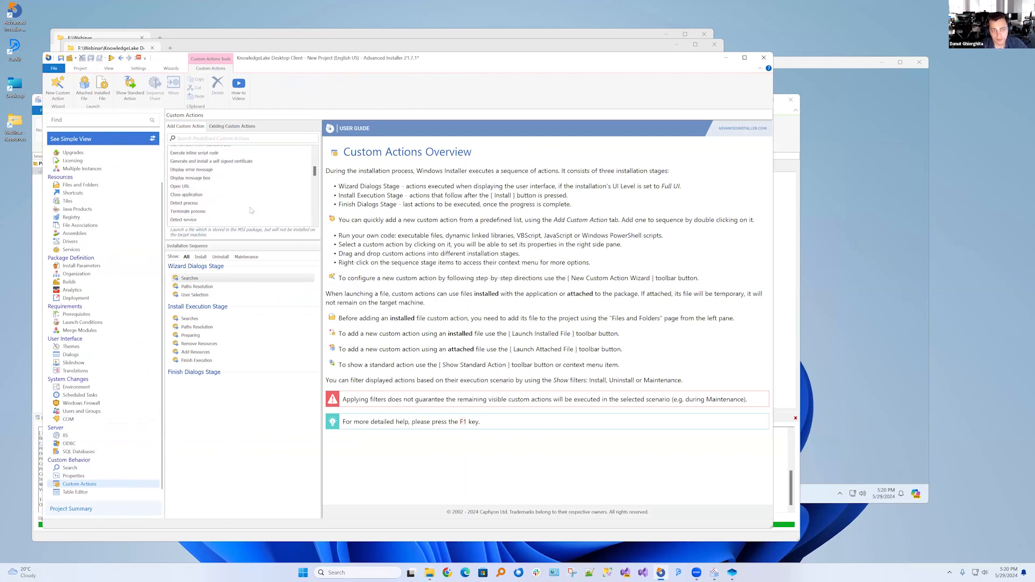
{"action": "scroll", "coordinate": [250, 211], "scroll_direction": "up", "scroll_amount": 5}
{"action": "left_click", "coordinate": [229, 137]}
{"action": "type", "text": "ter"}
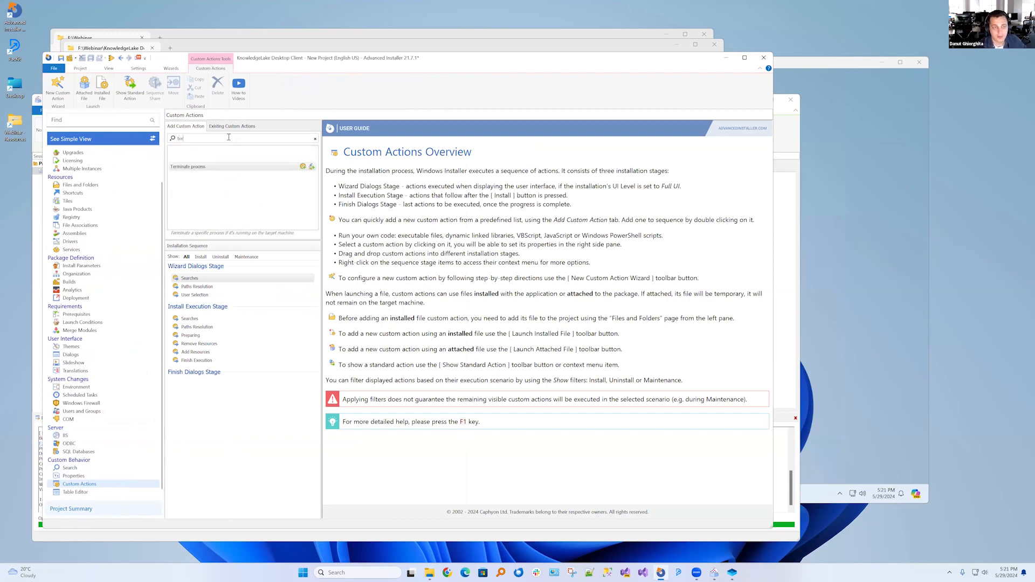
{"action": "left_click", "coordinate": [303, 149]}
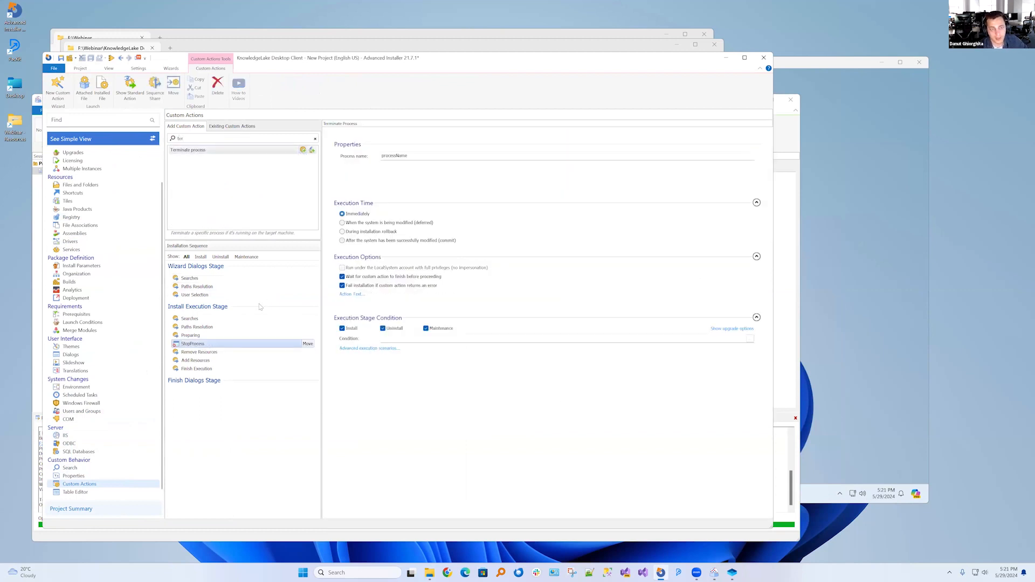
Move the StopProcess action directly after Searches in the Install Execution Stage and copy it after Searches in the Wizard Dialogs Stage
{"action": "left_click_drag", "start_coordinate": [197, 344], "coordinate": [194, 326]}
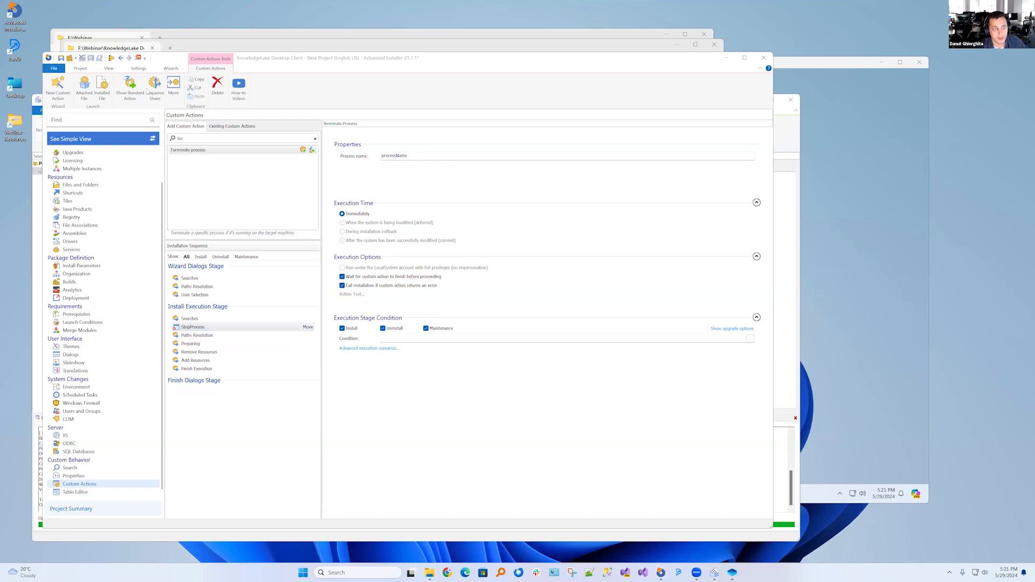
{"action": "key", "text": "alt+Tab"}
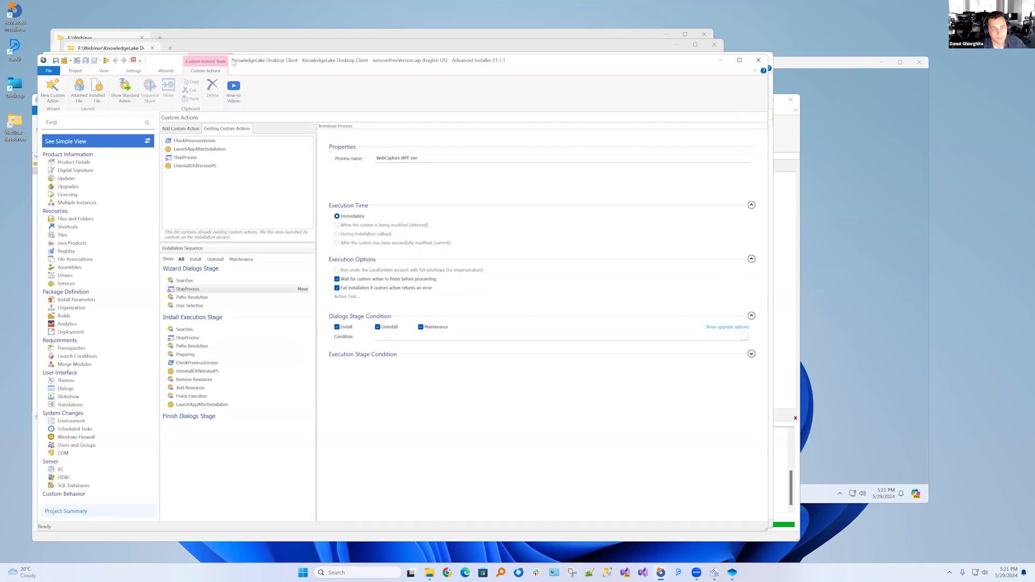
{"action": "key", "text": "alt+Tab"}
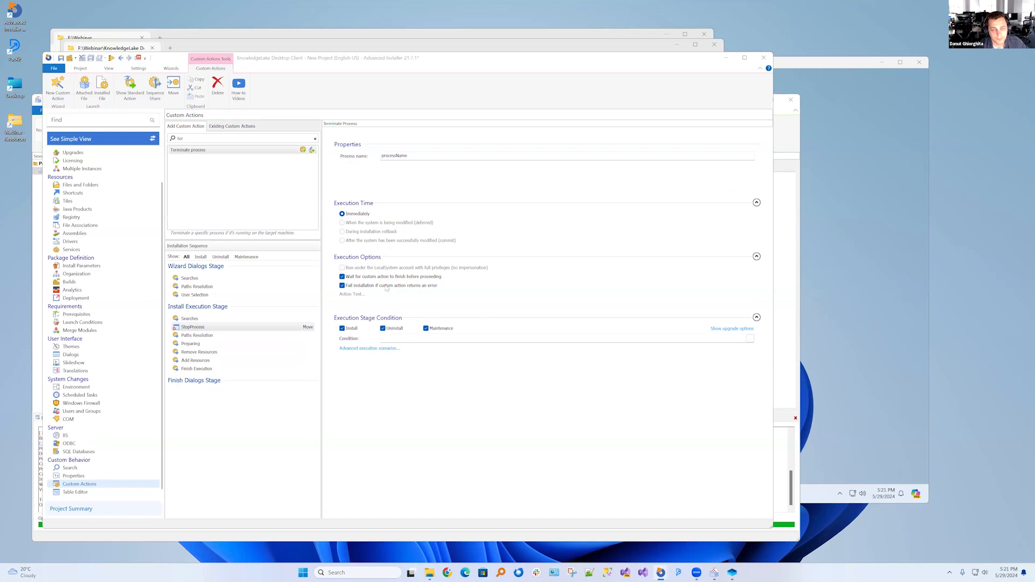
{"action": "left_click", "coordinate": [192, 328]}
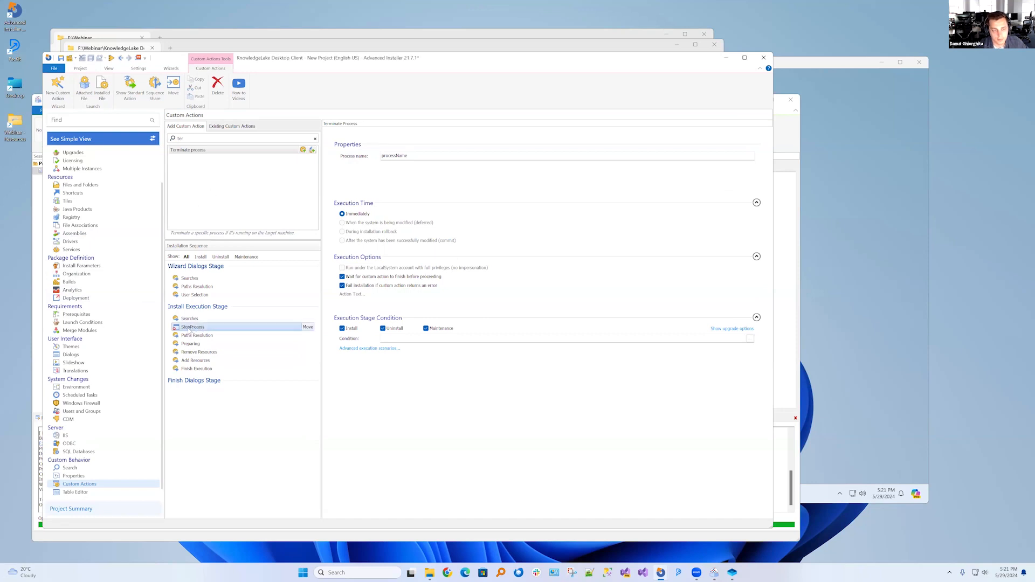
{"action": "left_click_drag", "start_coordinate": [190, 331], "coordinate": [211, 289]}
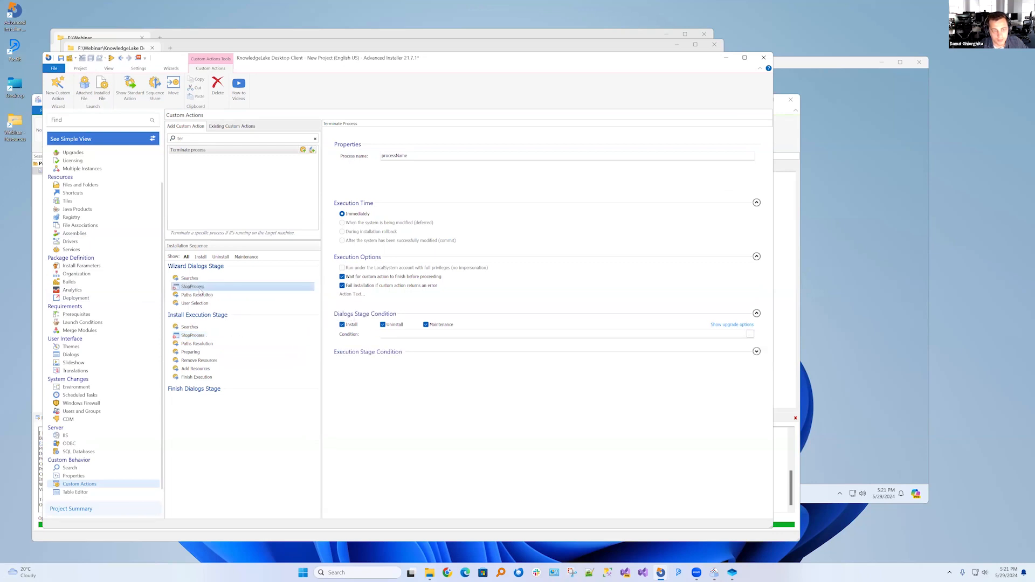
Schedule the Install Execution Stage's StopProcess action to be skipped there if executed in the Dialogs Stage
{"action": "left_click", "coordinate": [192, 336]}
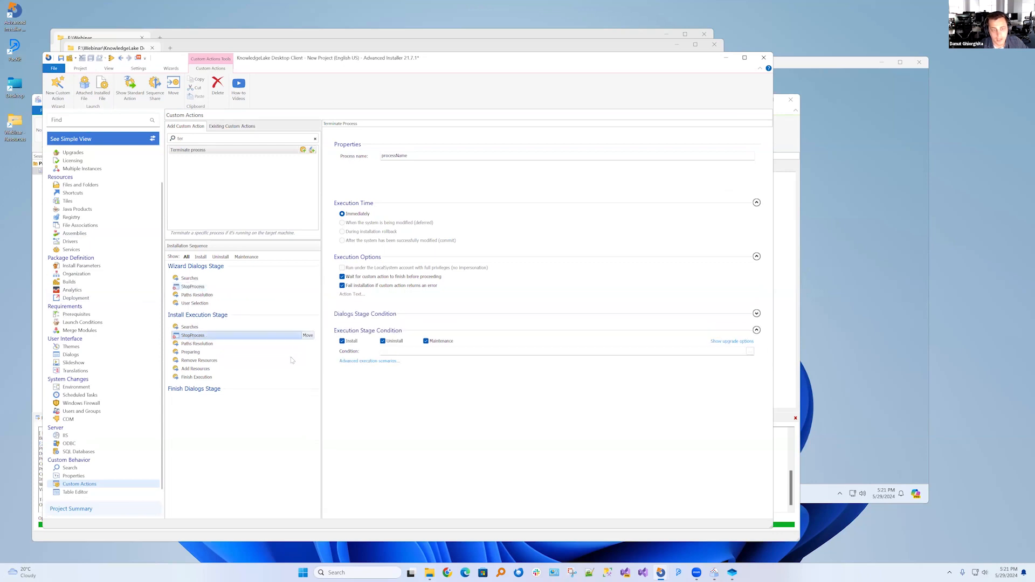
{"action": "left_click", "coordinate": [356, 362]}
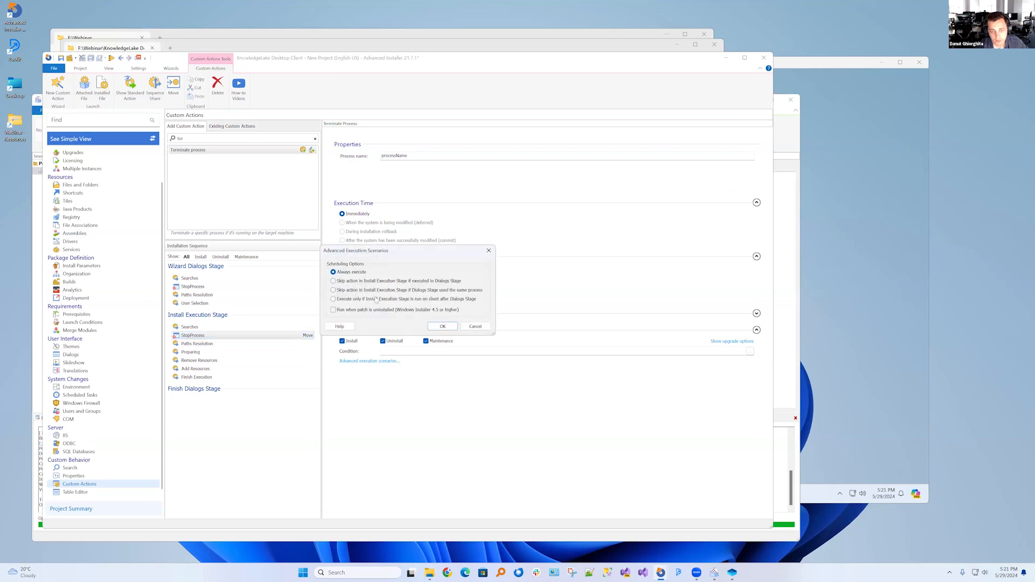
{"action": "left_click", "coordinate": [474, 326]}
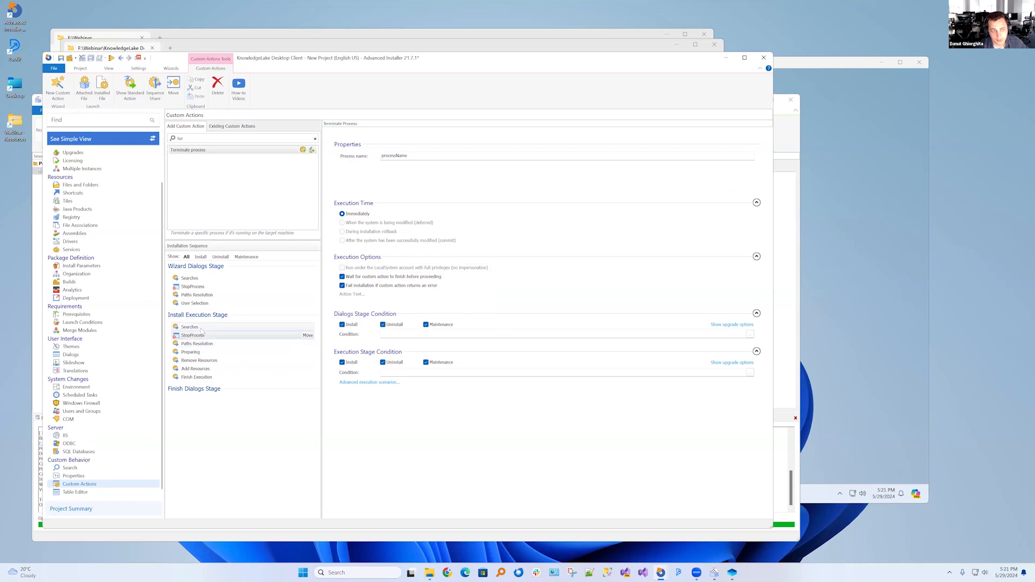
{"action": "left_click", "coordinate": [350, 382]}
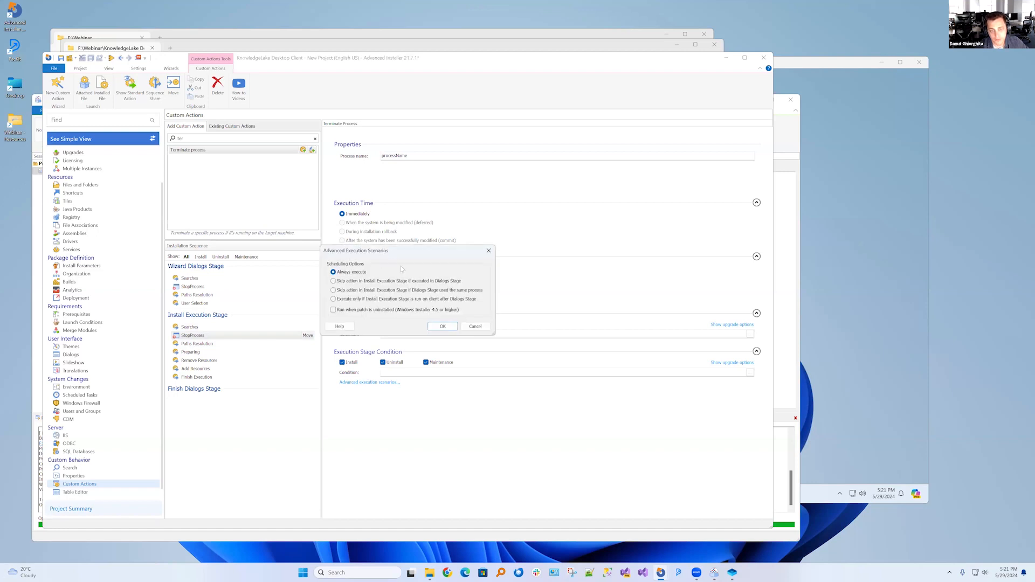
{"action": "left_click_drag", "start_coordinate": [400, 251], "coordinate": [475, 397]}
{"action": "left_click", "coordinate": [432, 427]}
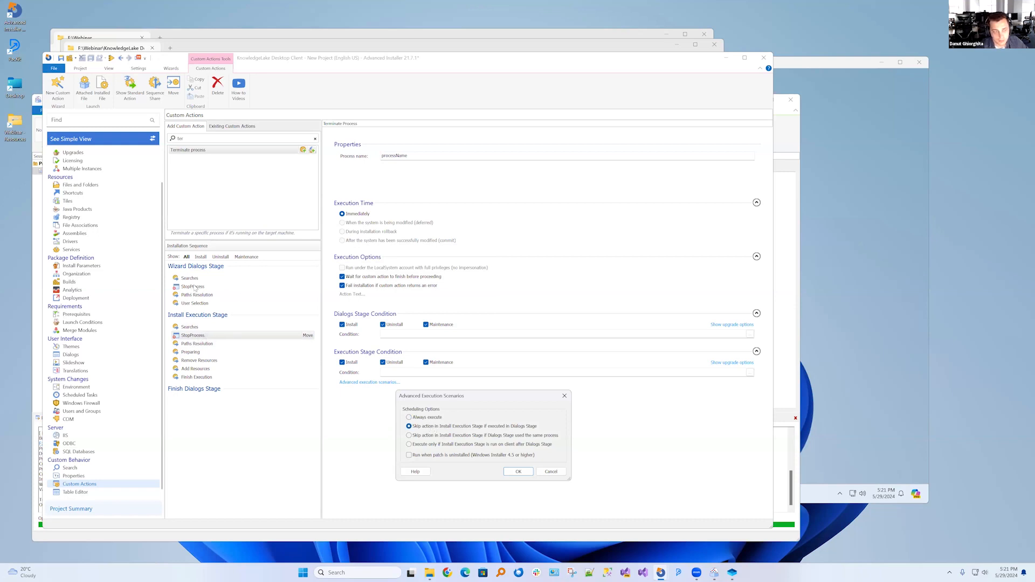
{"action": "left_click", "coordinate": [512, 472]}
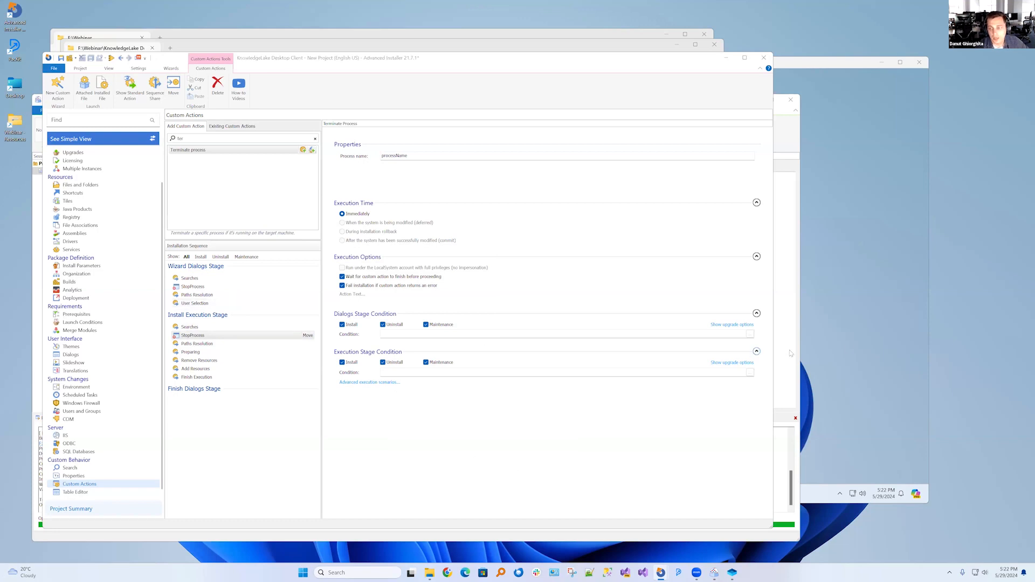
Switch to Advanced Repackager and locate WebCapture.WPF.exe among the captured files in the KnowledgeLake program folder
{"action": "left_click", "coordinate": [836, 344]}
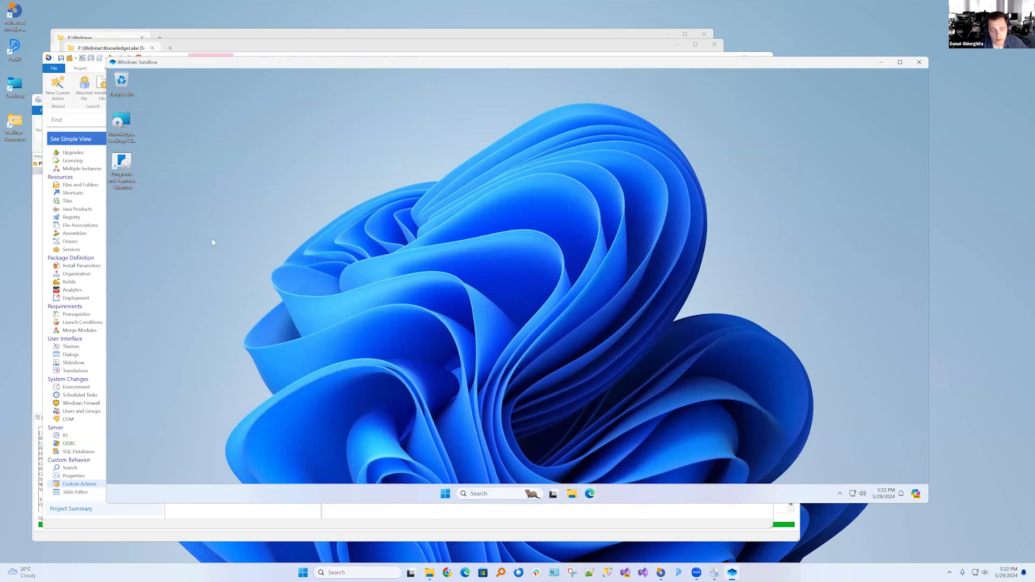
{"action": "left_click", "coordinate": [359, 534]}
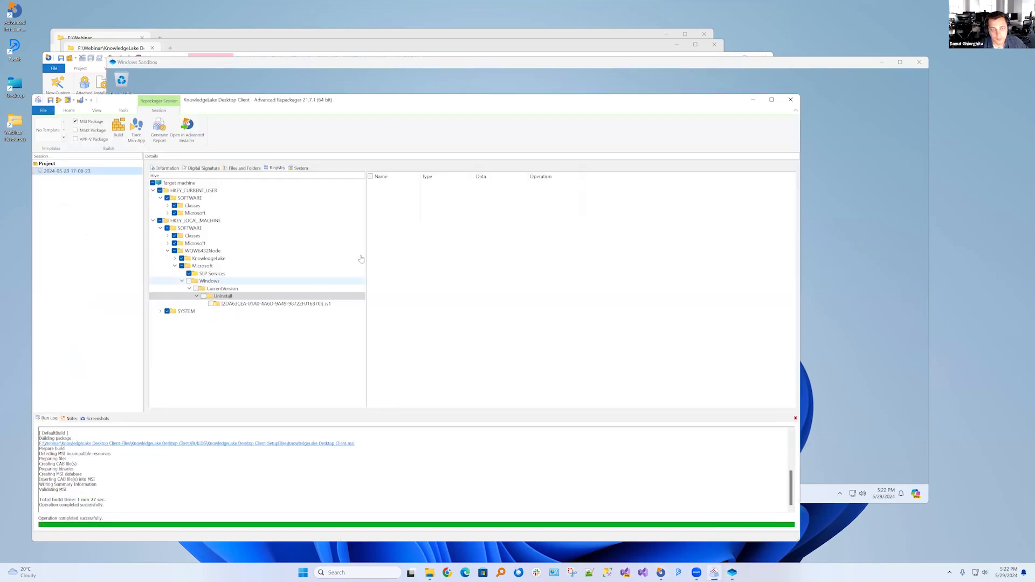
{"action": "left_click", "coordinate": [257, 59]}
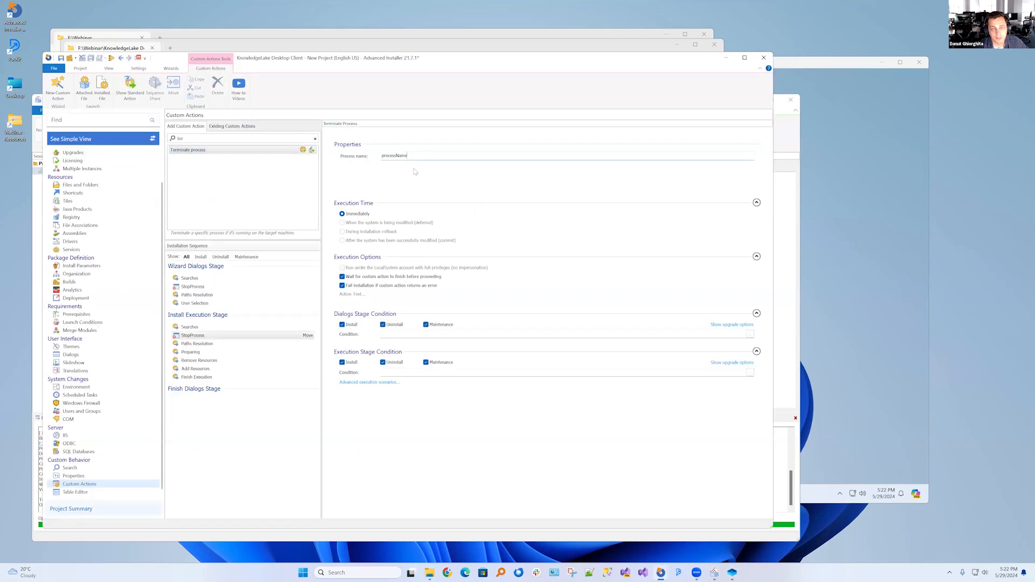
{"action": "left_click", "coordinate": [891, 247]}
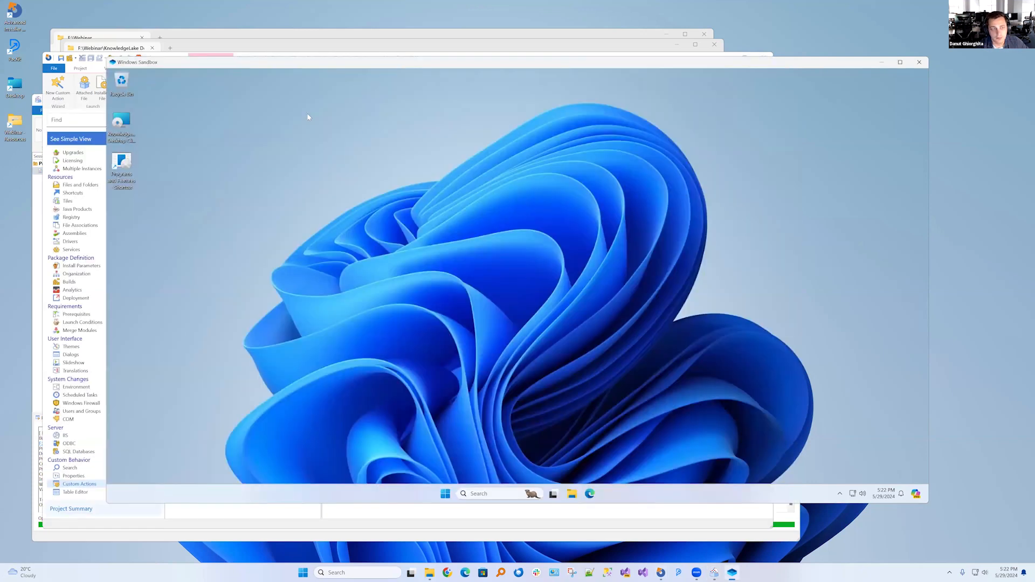
{"action": "left_click", "coordinate": [37, 100]}
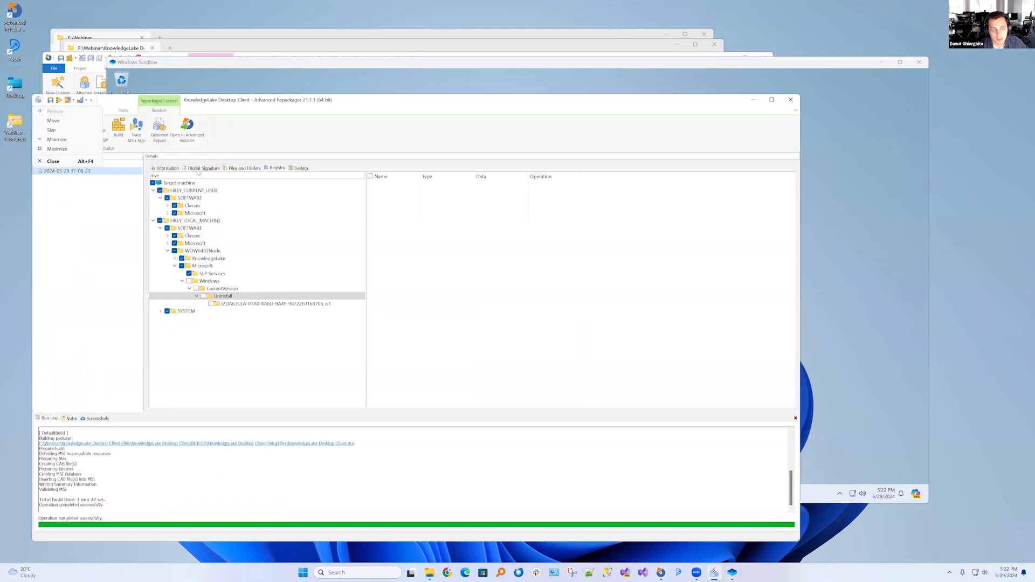
{"action": "left_click", "coordinate": [247, 171]}
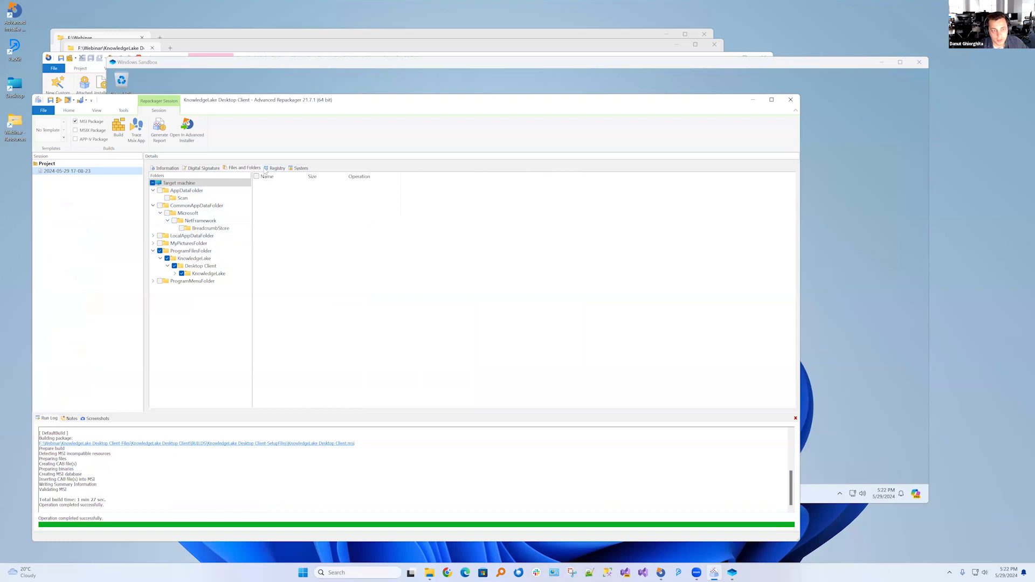
{"action": "left_click", "coordinate": [245, 169]}
{"action": "left_click", "coordinate": [189, 274]}
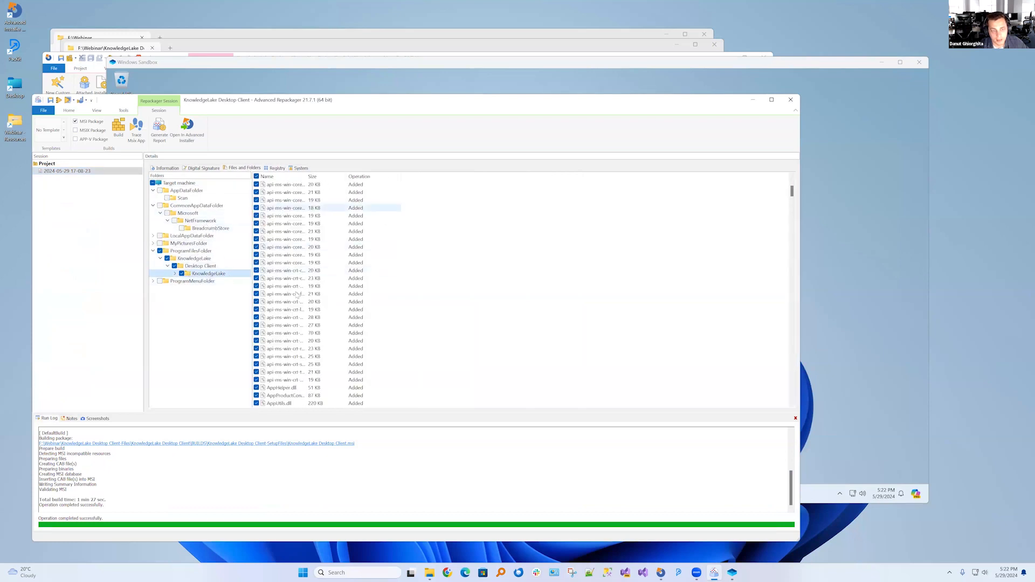
{"action": "left_click_drag", "start_coordinate": [792, 217], "coordinate": [791, 355]}
{"action": "left_click", "coordinate": [351, 357]}
{"action": "left_click_drag", "start_coordinate": [307, 177], "coordinate": [371, 179]}
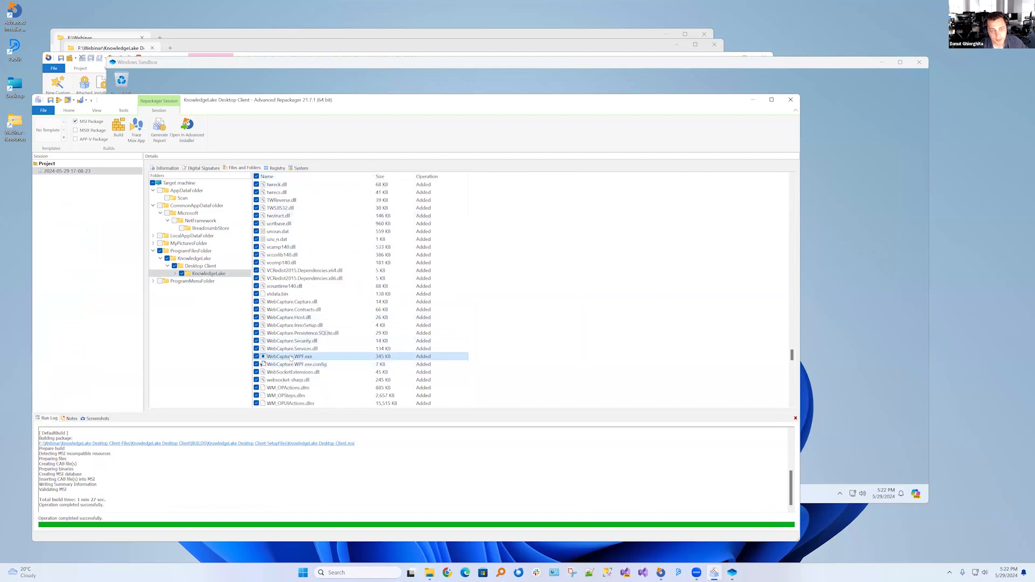
Return to Advanced Installer and set the StopProcess action's process name to WebCapture.WPF.exe
{"action": "left_click", "coordinate": [311, 56]}
{"action": "type", "text": "WebCapture.WPF.exe"}
{"action": "left_click_drag", "start_coordinate": [430, 157], "coordinate": [373, 155]}
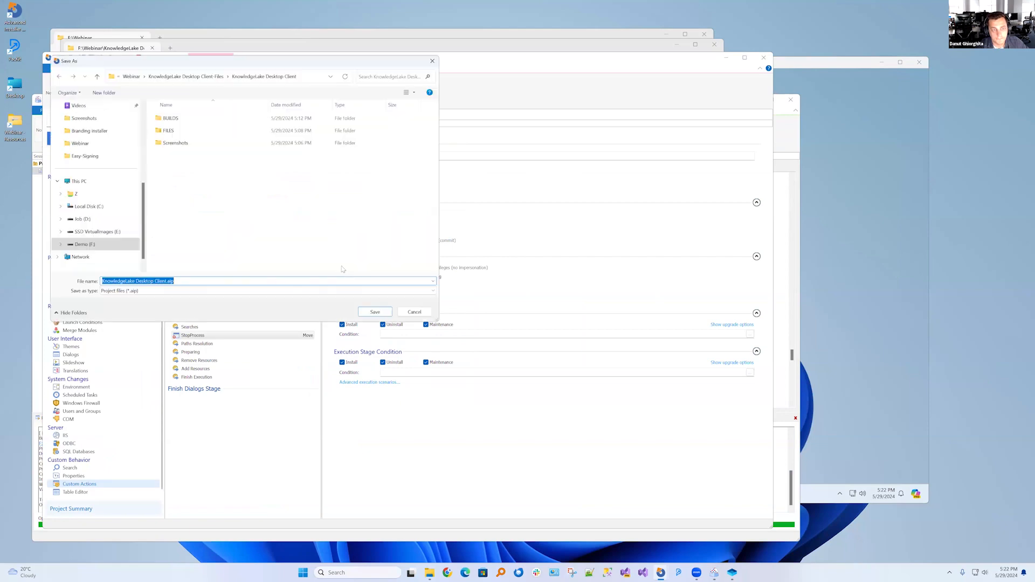
Save the project as KnowledgeLake Desktop Client.aip and close the open Windows Sandbox session, discarding its contents
{"action": "left_click", "coordinate": [381, 316]}
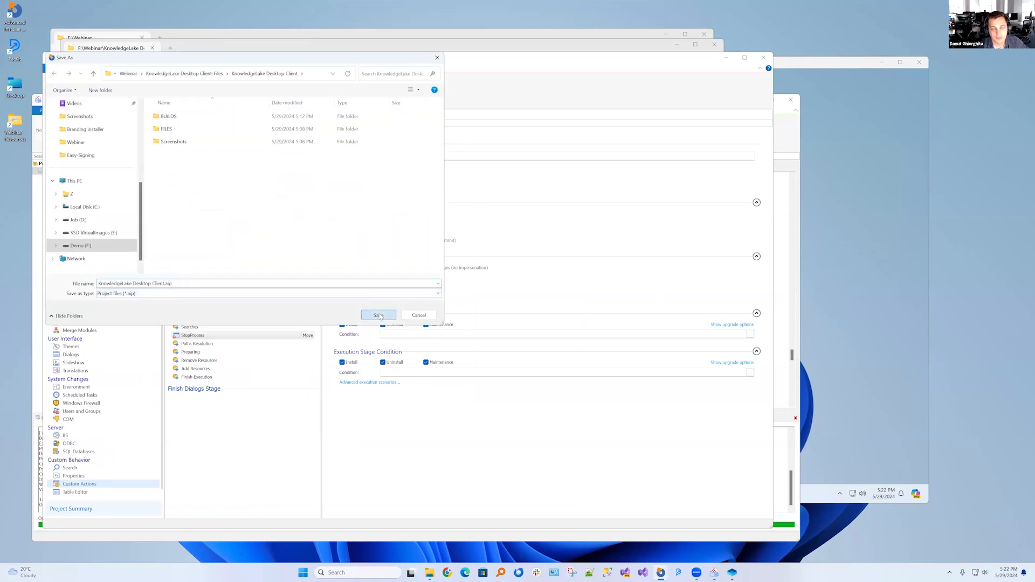
{"action": "left_click", "coordinate": [871, 200]}
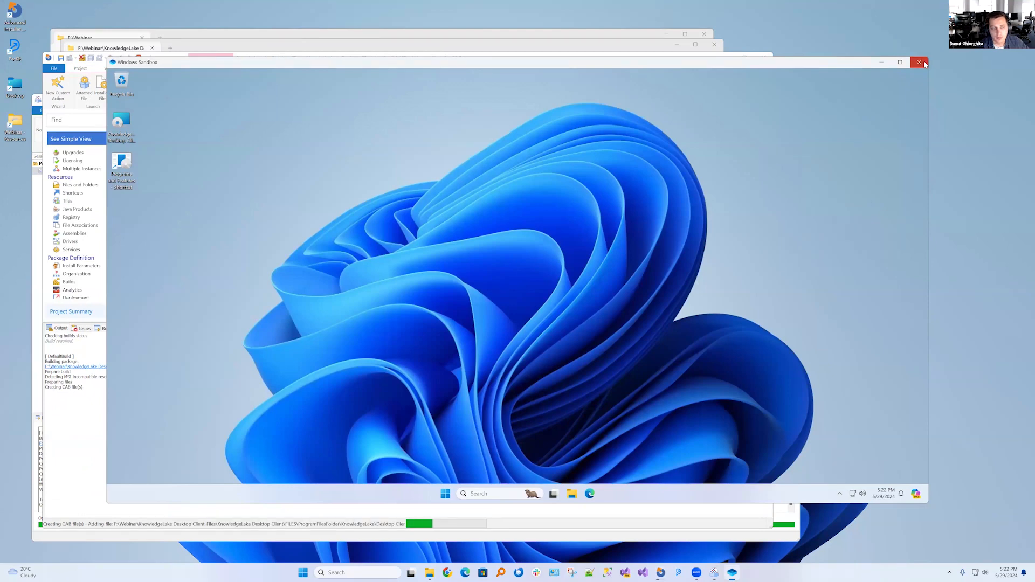
{"action": "left_click", "coordinate": [920, 62]}
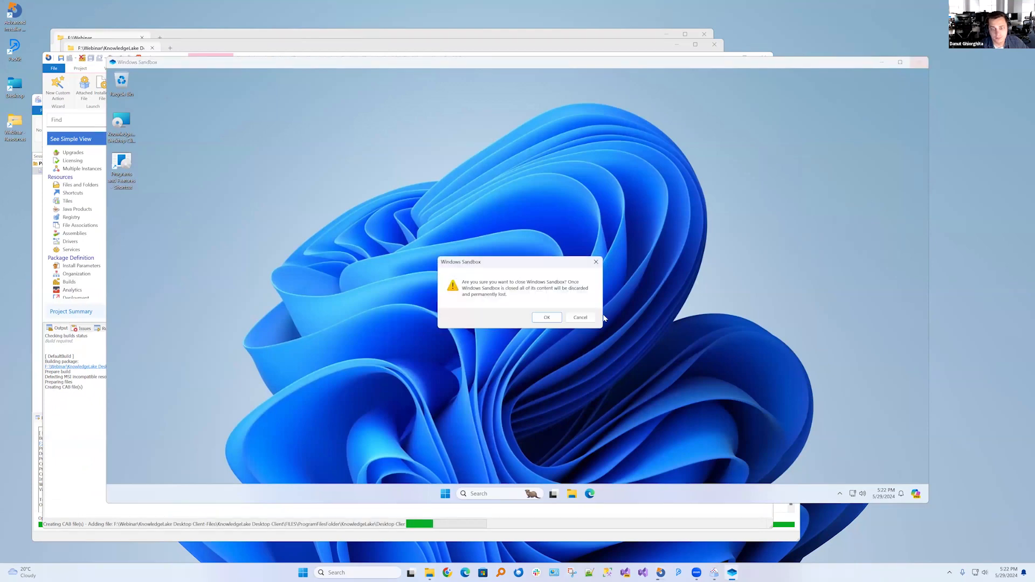
{"action": "left_click", "coordinate": [546, 316]}
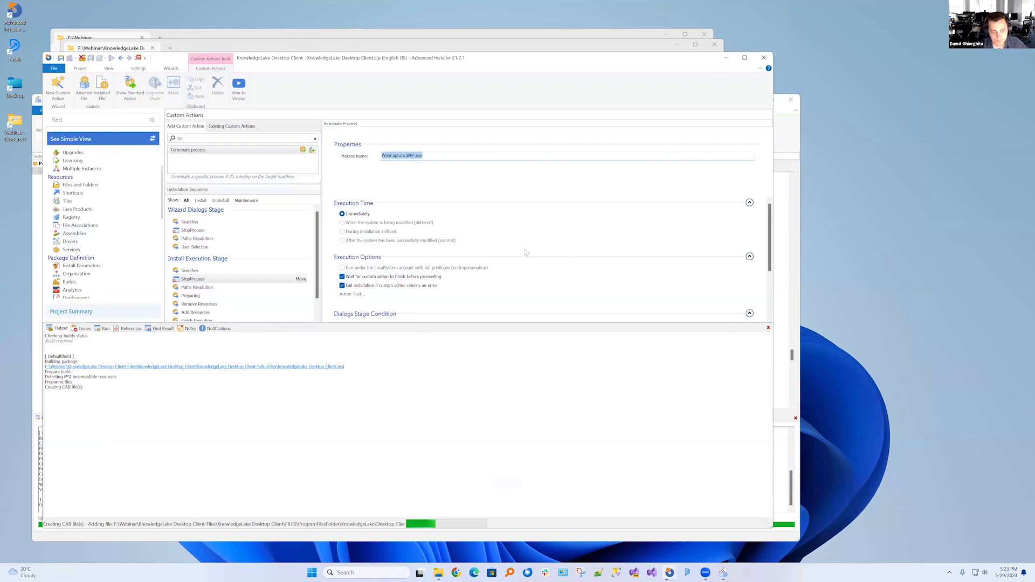
Shrink the build output area so all of the StopProcess action's execution options and conditions fit in view
{"action": "scroll", "coordinate": [403, 256], "scroll_direction": "down", "scroll_amount": 2}
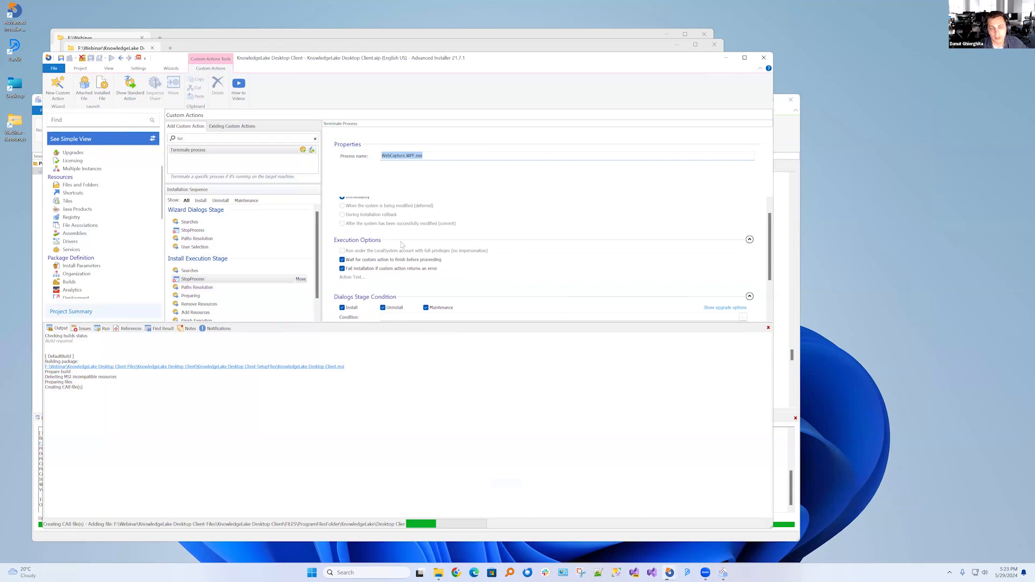
{"action": "scroll", "coordinate": [755, 310], "scroll_direction": "down", "scroll_amount": 5}
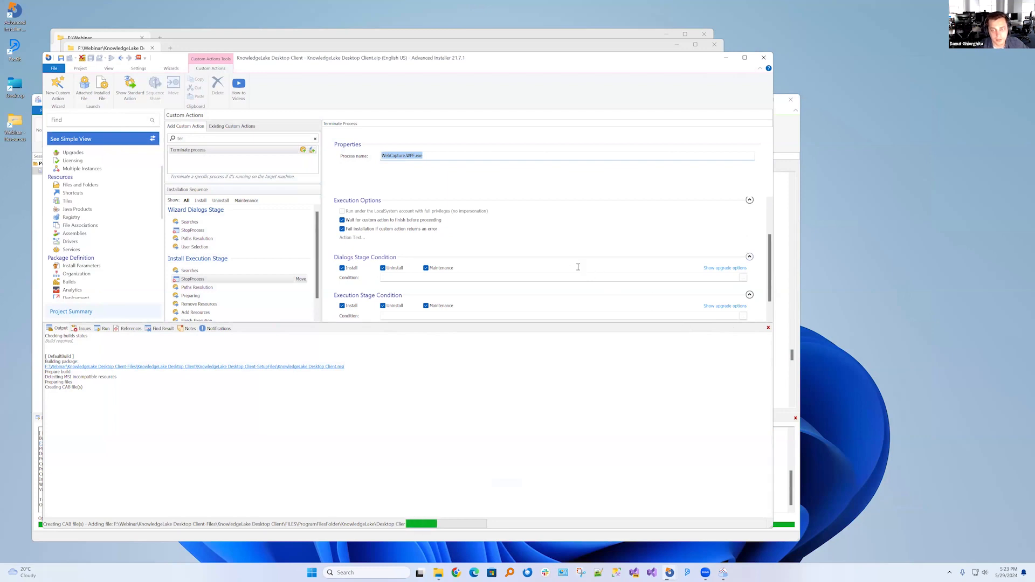
{"action": "scroll", "coordinate": [437, 264], "scroll_direction": "down", "scroll_amount": 1}
{"action": "scroll", "coordinate": [220, 264], "scroll_direction": "down", "scroll_amount": 1}
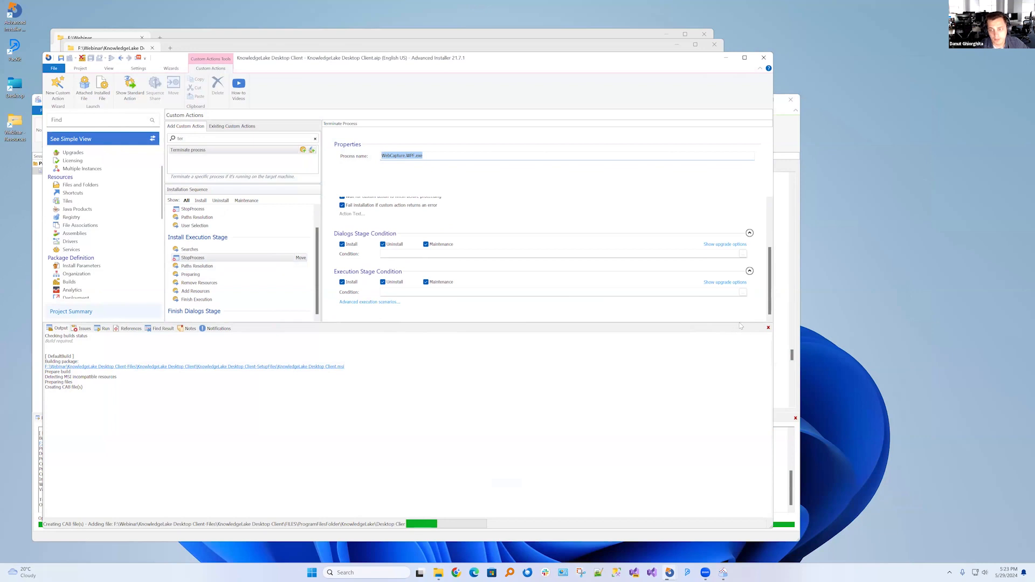
{"action": "left_click_drag", "start_coordinate": [740, 322], "coordinate": [740, 435]}
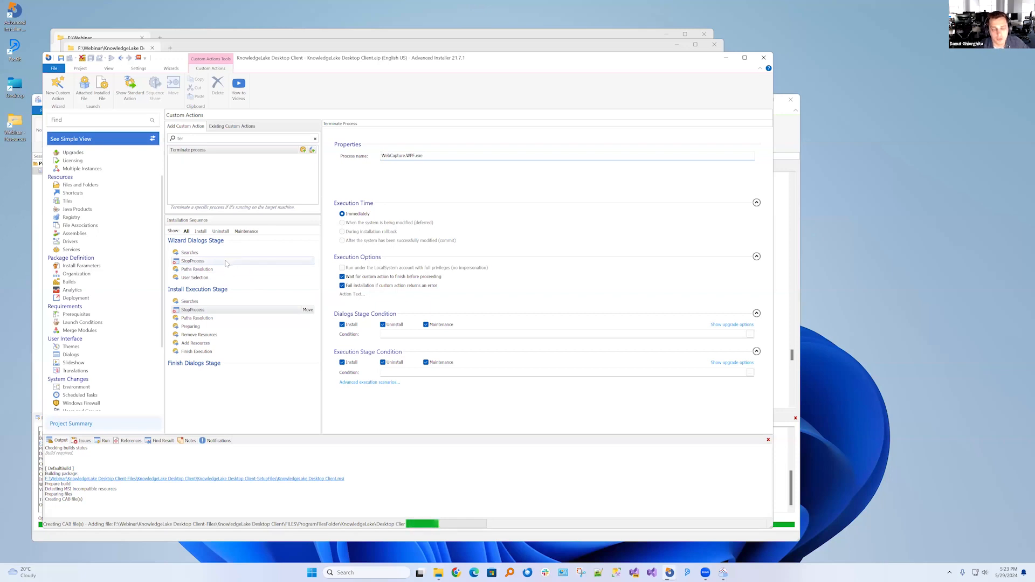
Clear the custom action search filter and add a Launch file action to the Install Execution Stage after Add Resources
{"action": "left_click", "coordinate": [315, 139]}
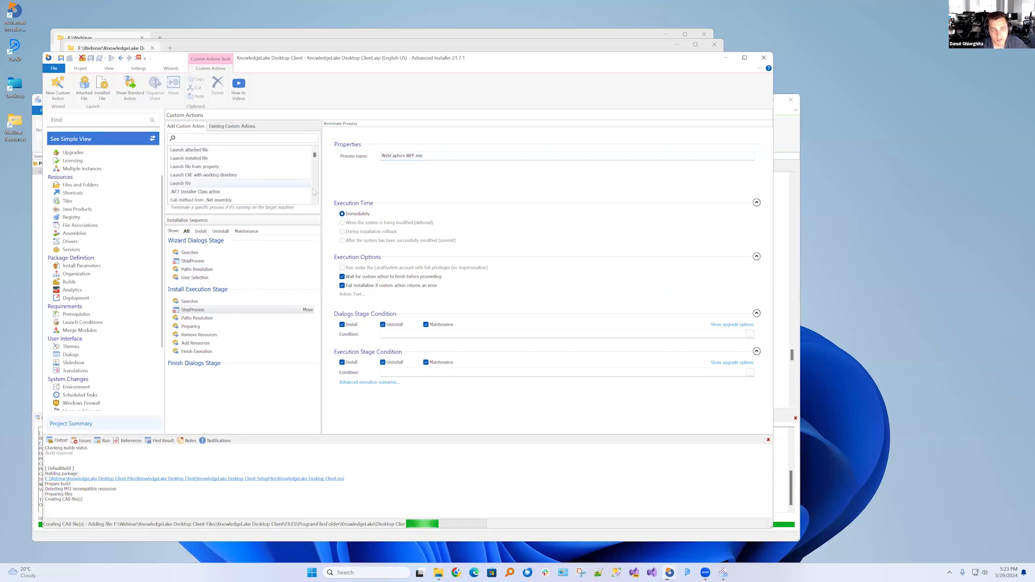
{"action": "mouse_move", "coordinate": [318, 157]}
{"action": "left_mouse_down"}
{"action": "mouse_move", "coordinate": [317, 199]}
{"action": "mouse_move", "coordinate": [322, 159]}
{"action": "left_mouse_up"}
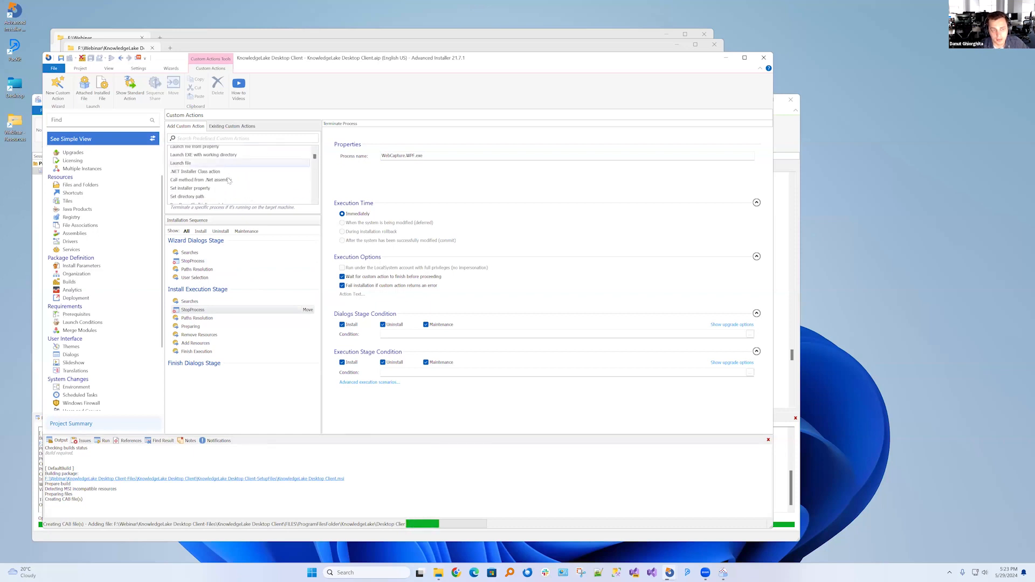
{"action": "scroll", "coordinate": [216, 177], "scroll_direction": "up", "scroll_amount": 3}
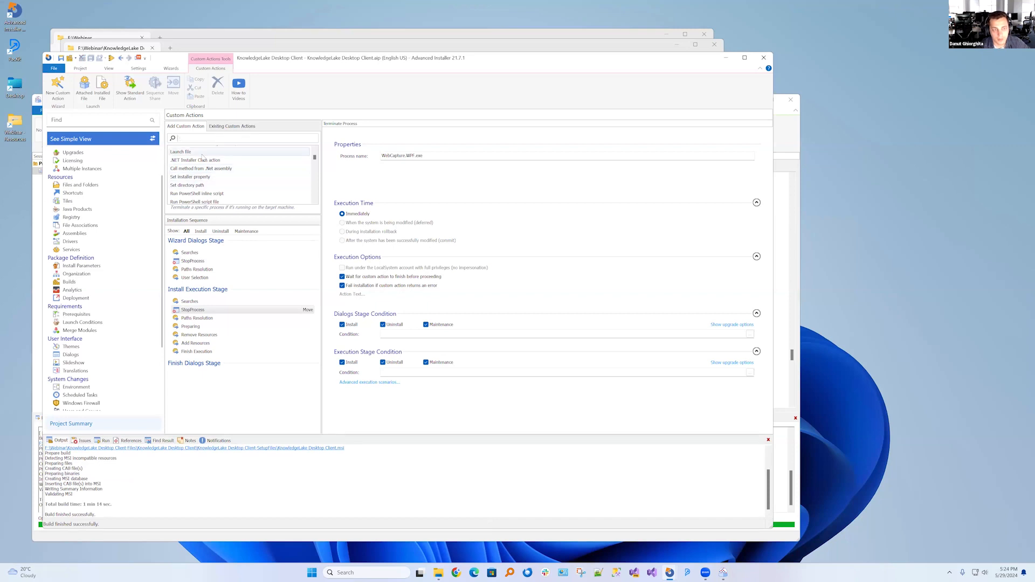
{"action": "left_click", "coordinate": [242, 154]}
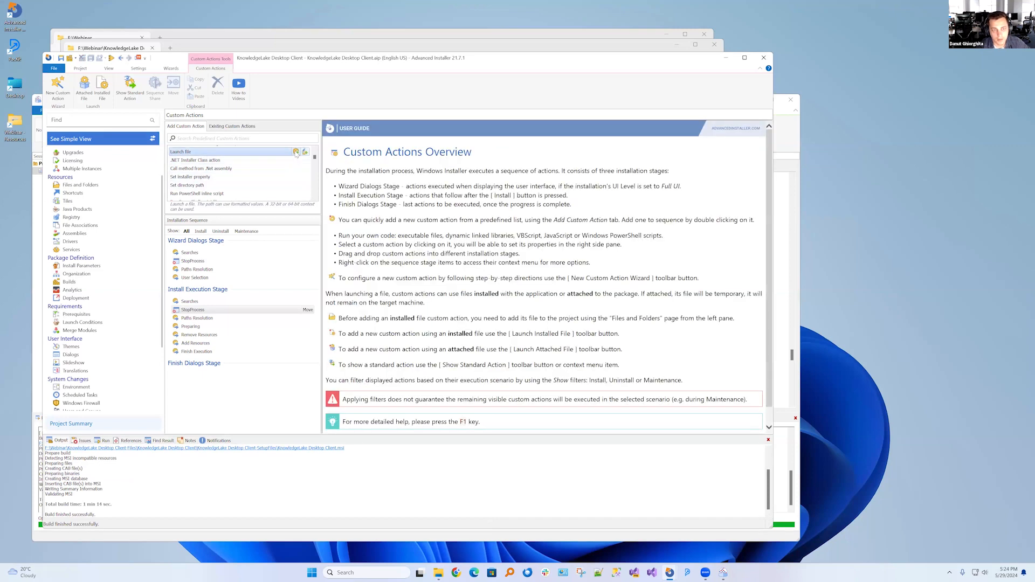
{"action": "left_click", "coordinate": [296, 153]}
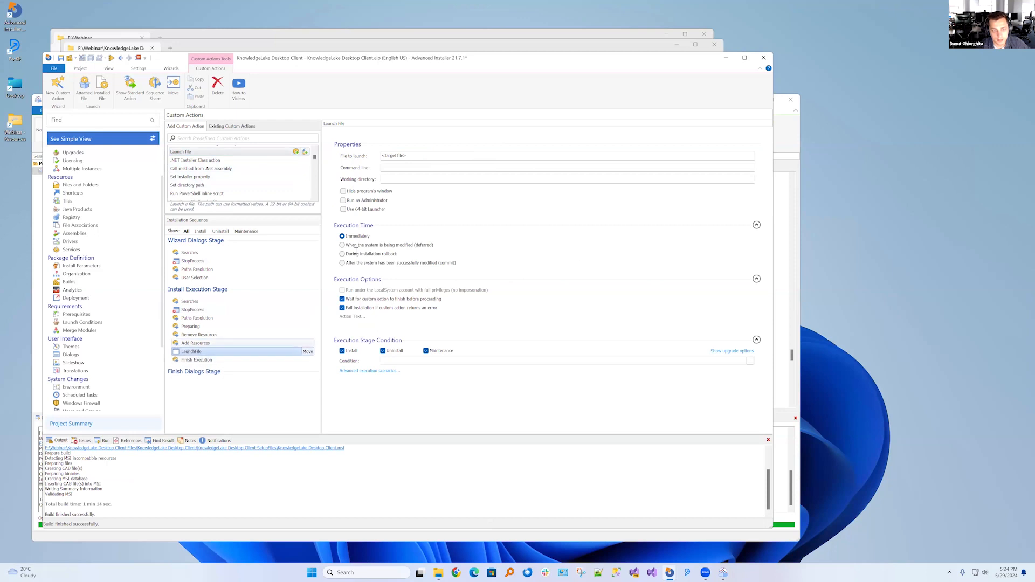
Set the LaunchFile action's file to launch to the installed WebCapture.WPF.exe from the KnowledgeLake application folder
{"action": "left_click_drag", "start_coordinate": [421, 156], "coordinate": [374, 154]}
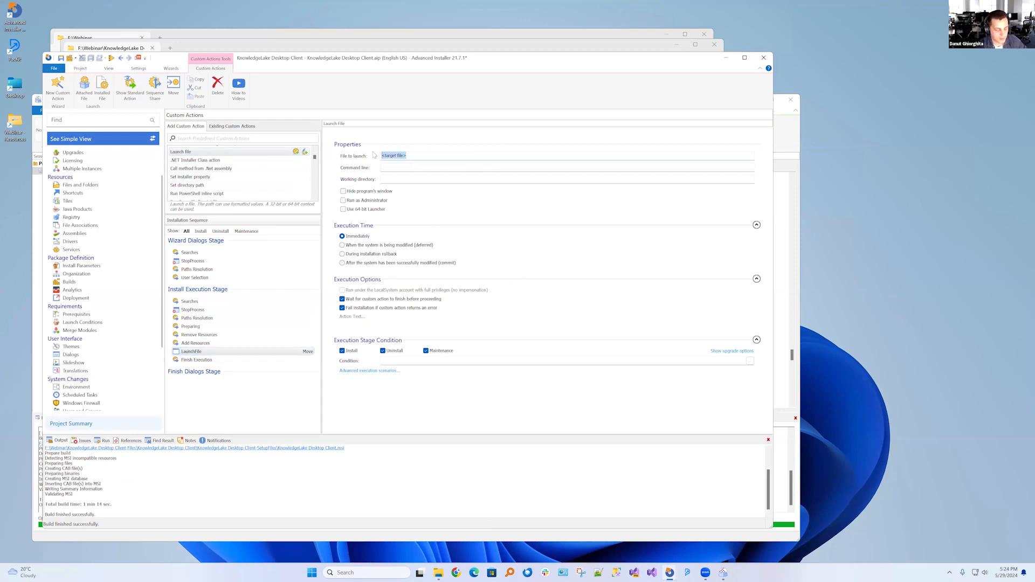
{"action": "type", "text": "["}
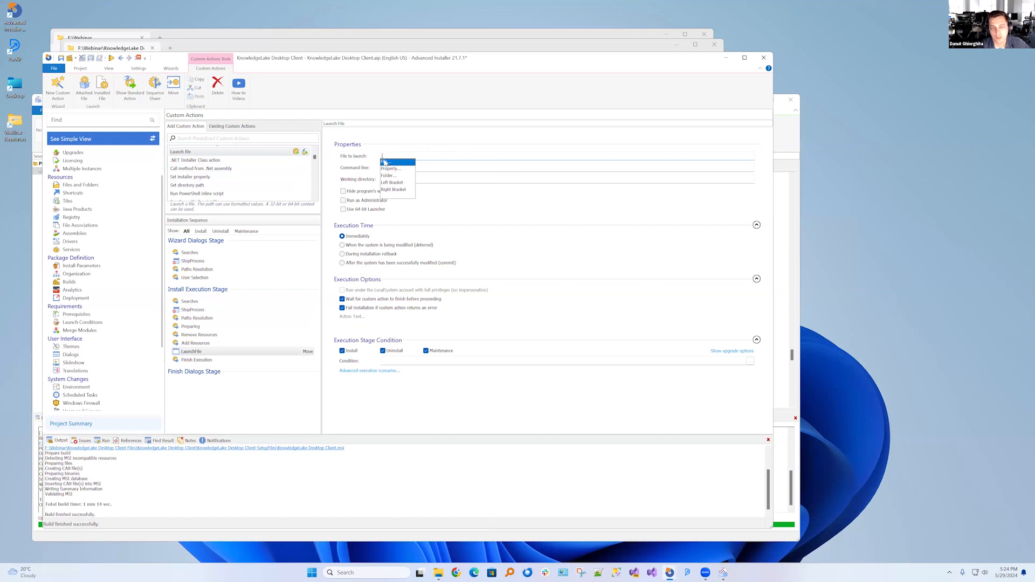
{"action": "left_click", "coordinate": [386, 163]}
{"action": "left_click", "coordinate": [234, 132]}
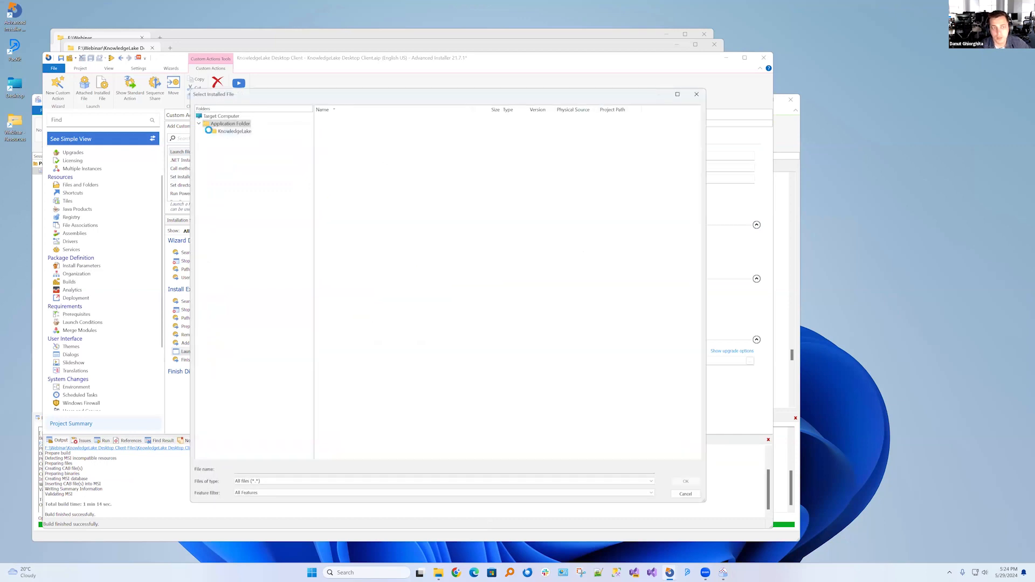
{"action": "left_click_drag", "start_coordinate": [698, 132], "coordinate": [692, 389]}
{"action": "scroll", "coordinate": [365, 252], "scroll_direction": "up", "scroll_amount": 10}
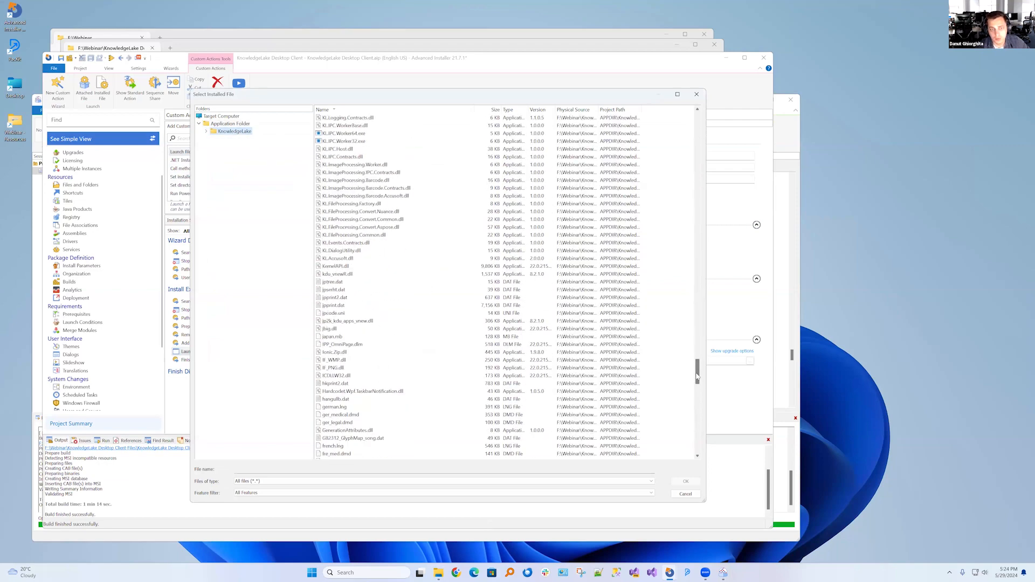
{"action": "scroll", "coordinate": [365, 252], "scroll_direction": "down", "scroll_amount": 15}
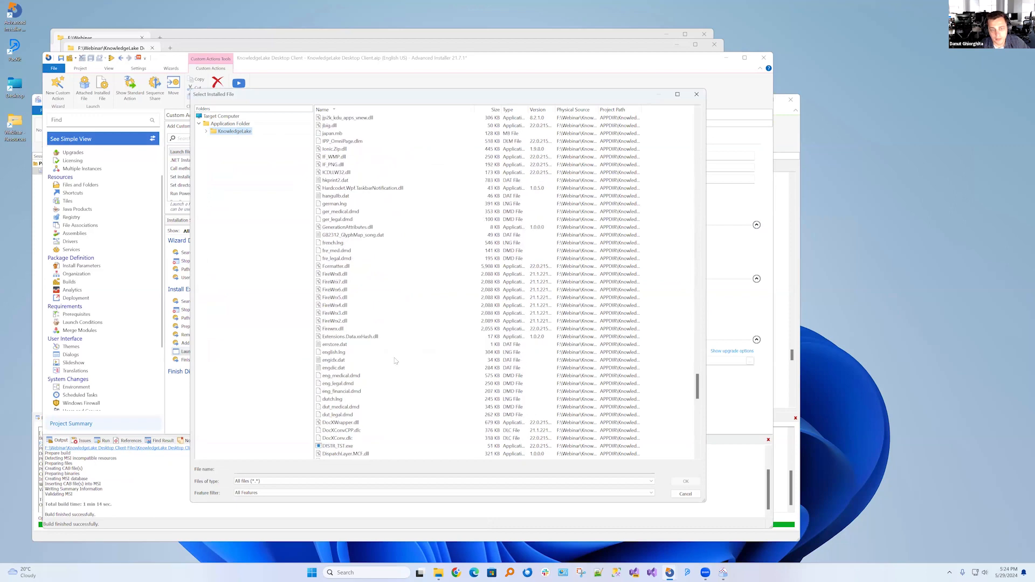
{"action": "scroll", "coordinate": [366, 275], "scroll_direction": "down", "scroll_amount": 11}
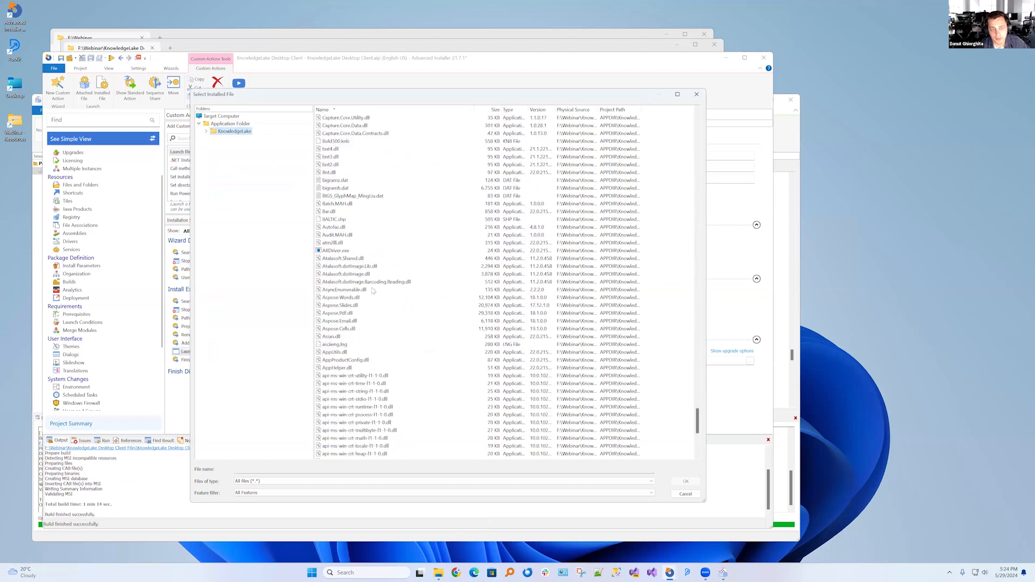
{"action": "scroll", "coordinate": [364, 286], "scroll_direction": "up", "scroll_amount": 20}
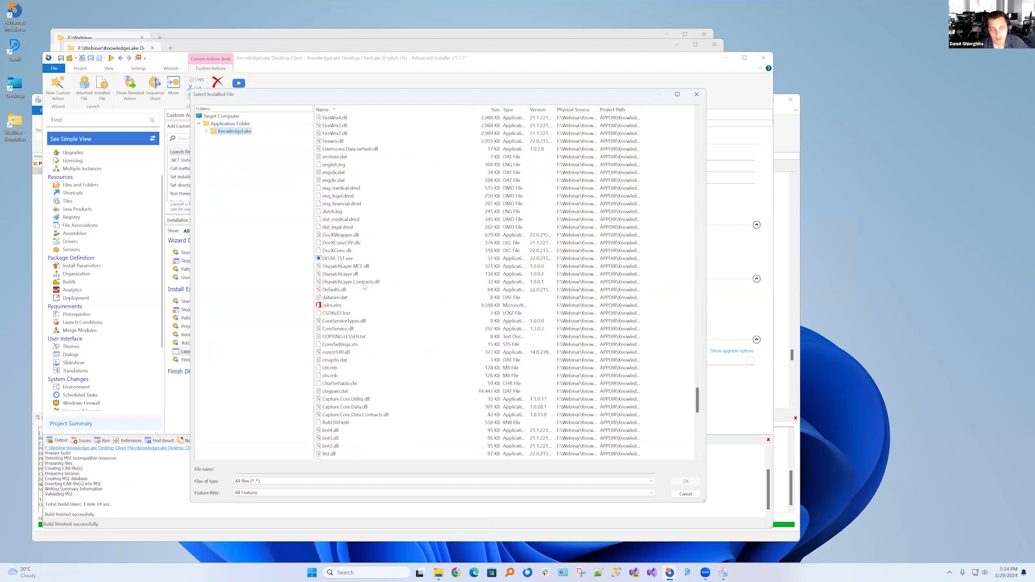
{"action": "left_click", "coordinate": [331, 204]}
{"action": "key", "text": "w"}
{"action": "scroll", "coordinate": [332, 207], "scroll_direction": "up", "scroll_amount": 4}
{"action": "left_click", "coordinate": [352, 259]}
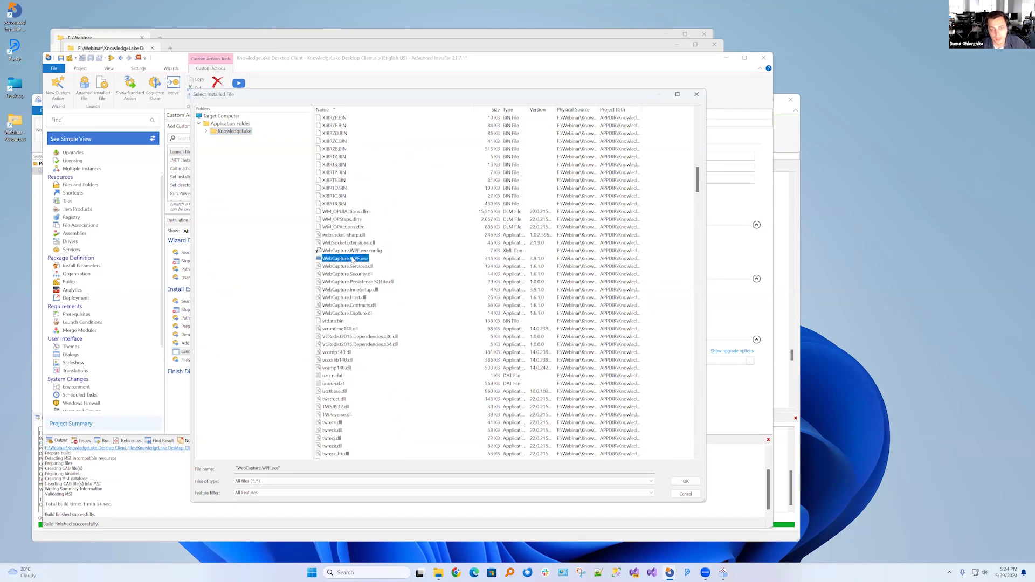
{"action": "left_click", "coordinate": [686, 481]}
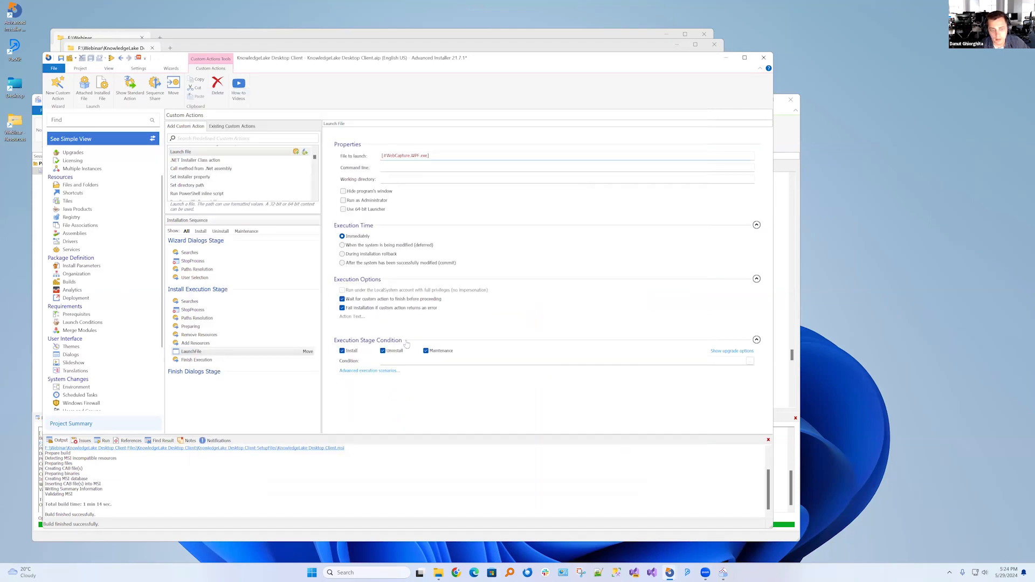
Restrict the LaunchFile action to Install only and schedule it to run when the system is being modified (deferred)
{"action": "left_click", "coordinate": [387, 353]}
{"action": "left_click", "coordinate": [426, 351]}
{"action": "left_click", "coordinate": [358, 245]}
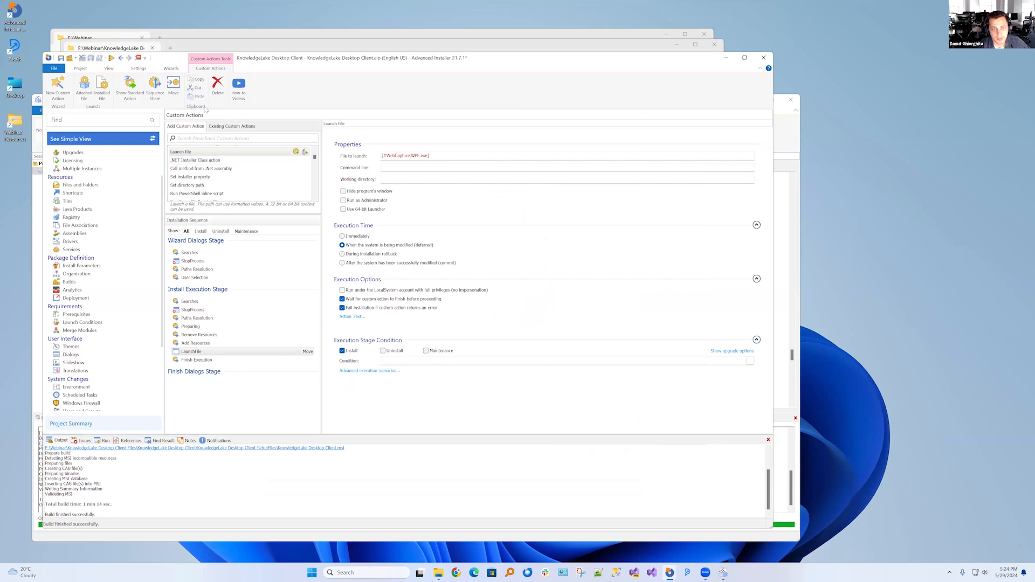
Build the project, run the package in Windows Sandbox, and shrink the sandbox window so the run log stays visible
{"action": "left_click", "coordinate": [70, 59]}
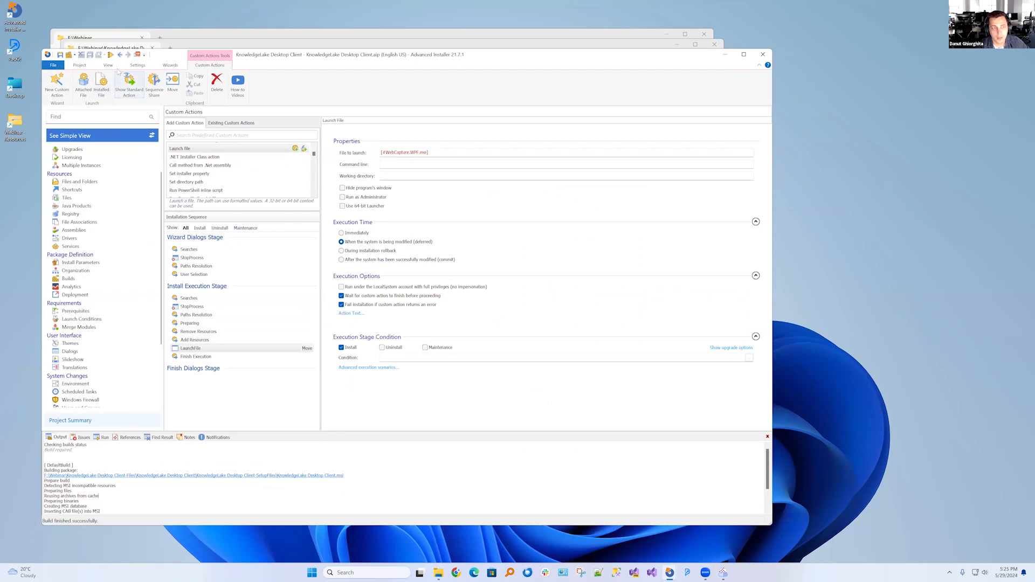
{"action": "left_click", "coordinate": [80, 65]}
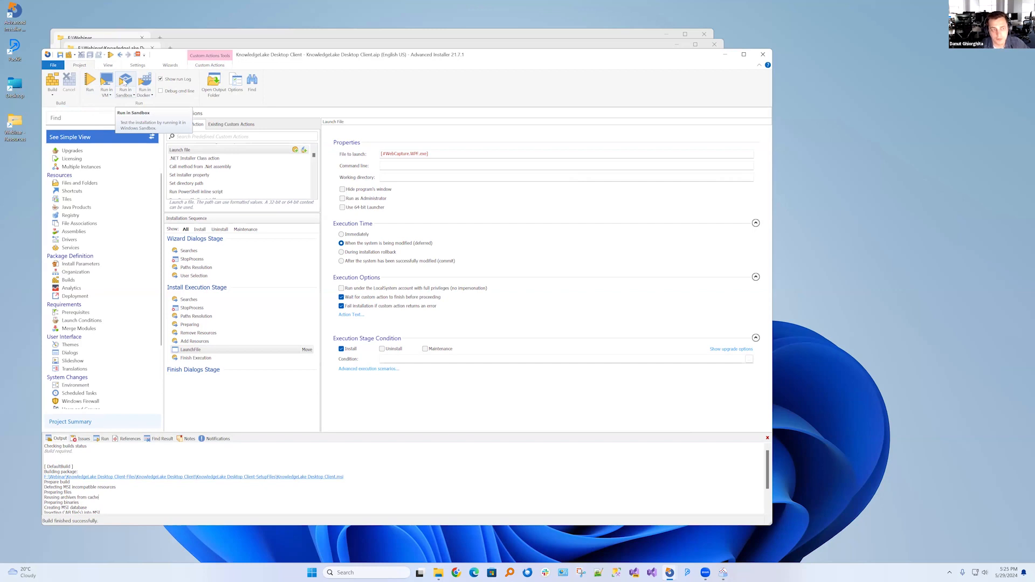
{"action": "left_click", "coordinate": [124, 84]}
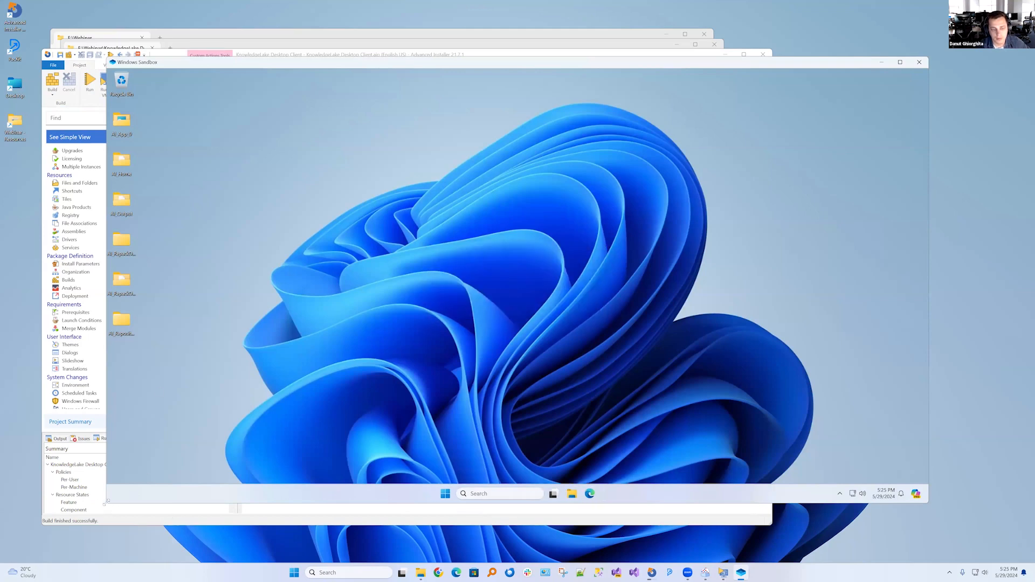
{"action": "left_click_drag", "start_coordinate": [106, 502], "coordinate": [257, 410]}
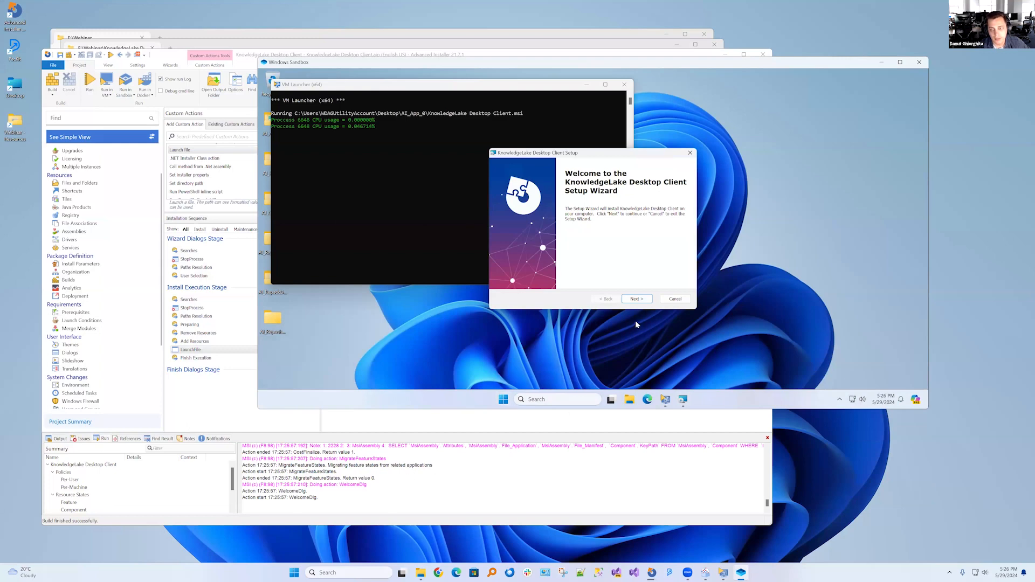
Proceed through the KnowledgeLake Desktop Client setup wizard with the default installation folder and start the installation
{"action": "left_click", "coordinate": [637, 299]}
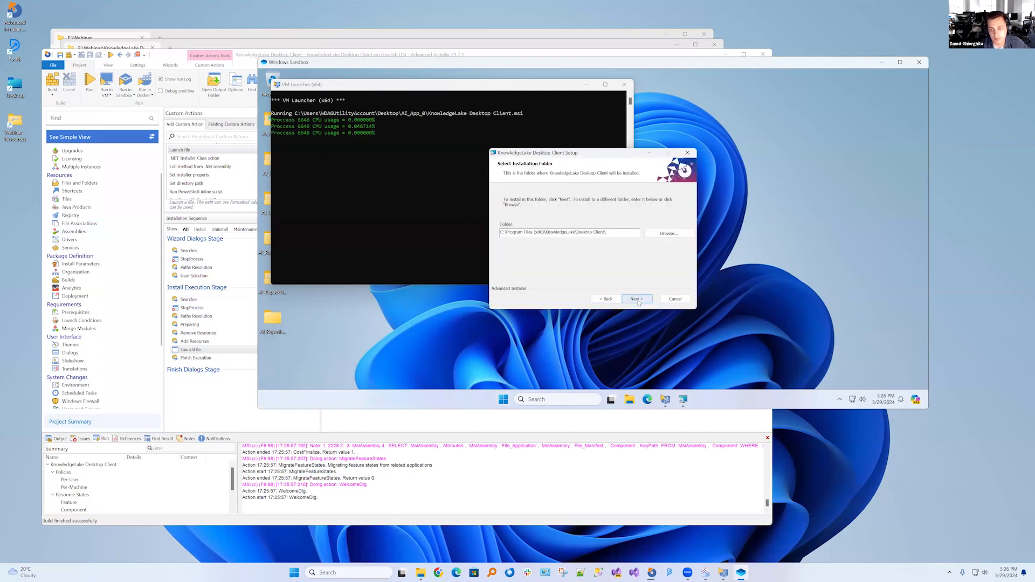
{"action": "left_click", "coordinate": [637, 301]}
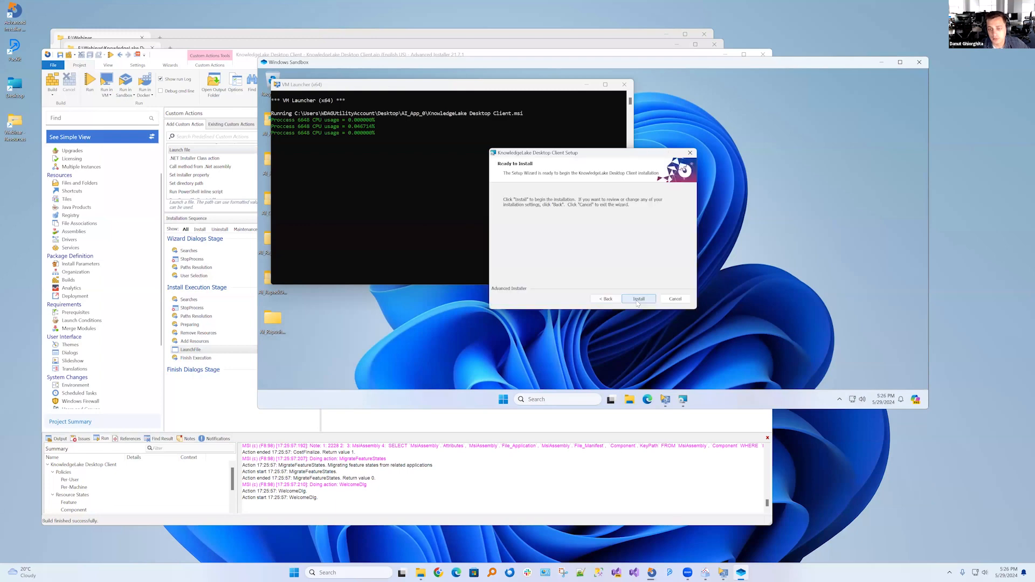
{"action": "left_click", "coordinate": [638, 301]}
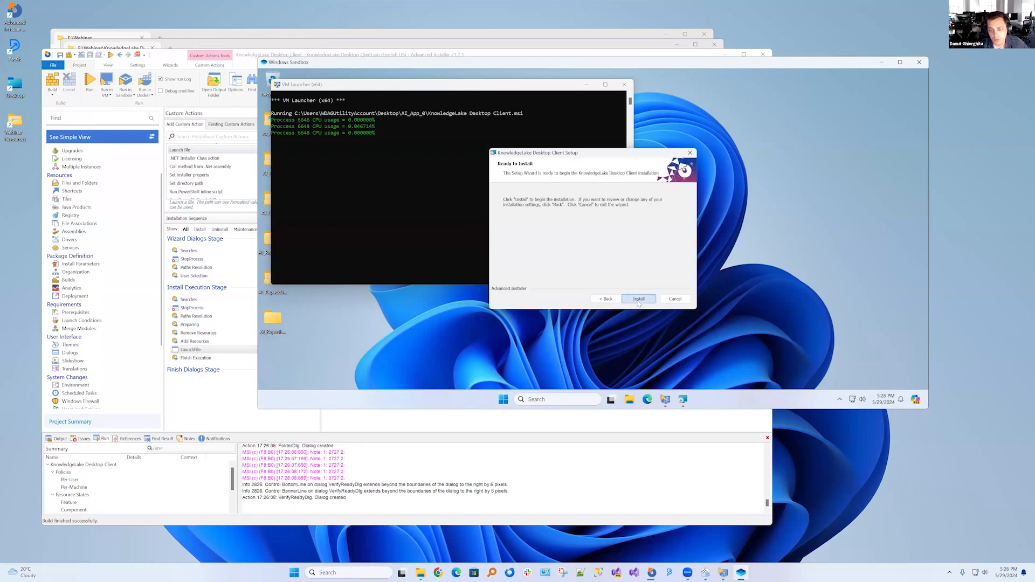
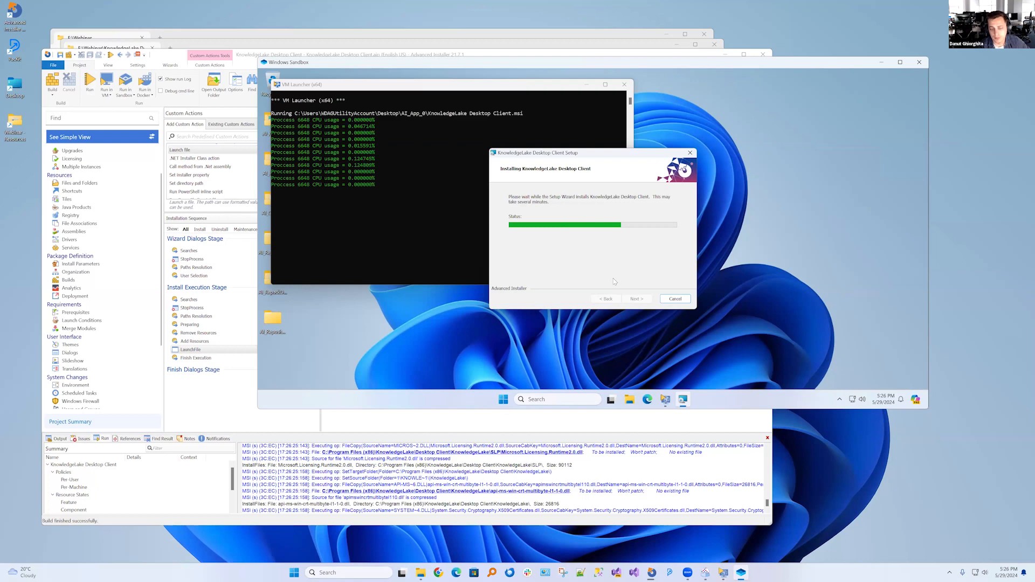
Show the sandbox's hidden tray icons and move the run progress dialog aside to inspect the LaunchFile action's execution options
{"action": "mouse_move", "coordinate": [611, 400]}
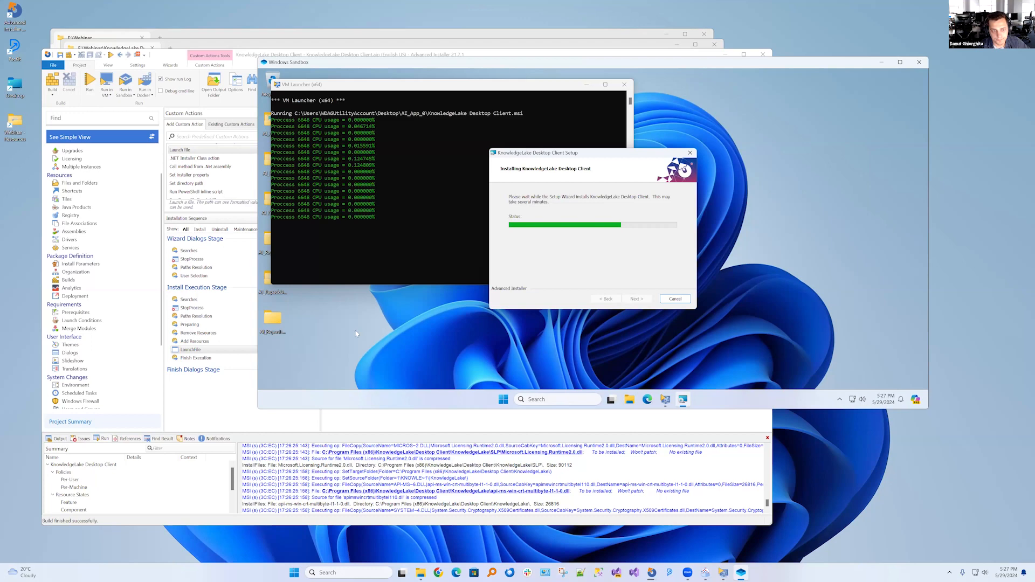
{"action": "left_click", "coordinate": [192, 351]}
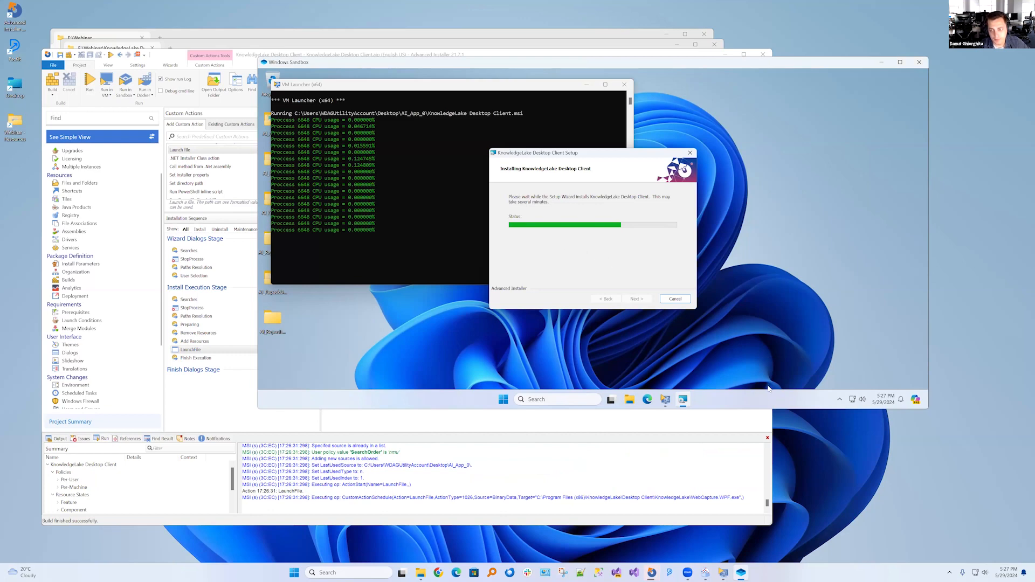
{"action": "left_click", "coordinate": [839, 401]}
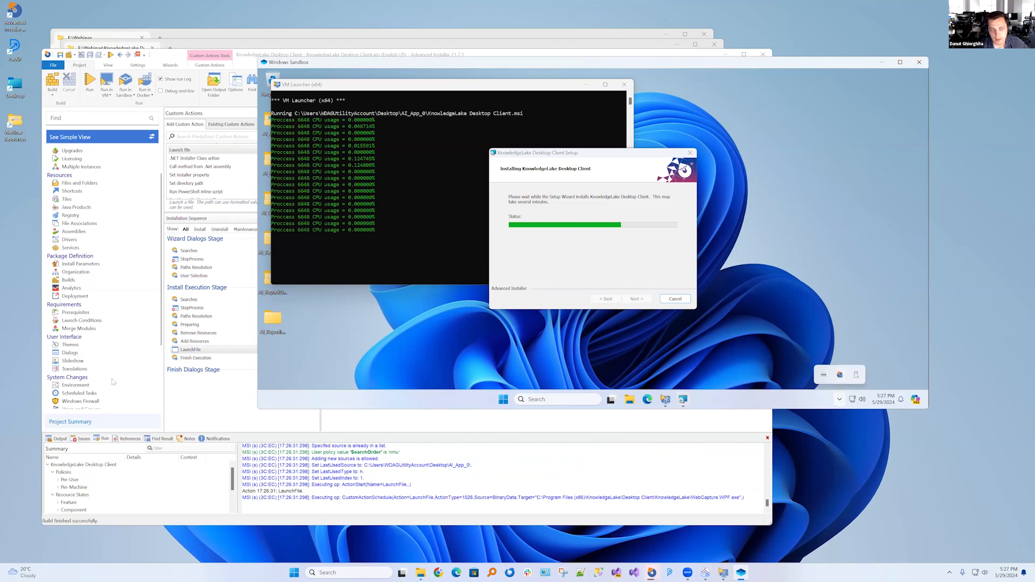
{"action": "left_click", "coordinate": [227, 407]}
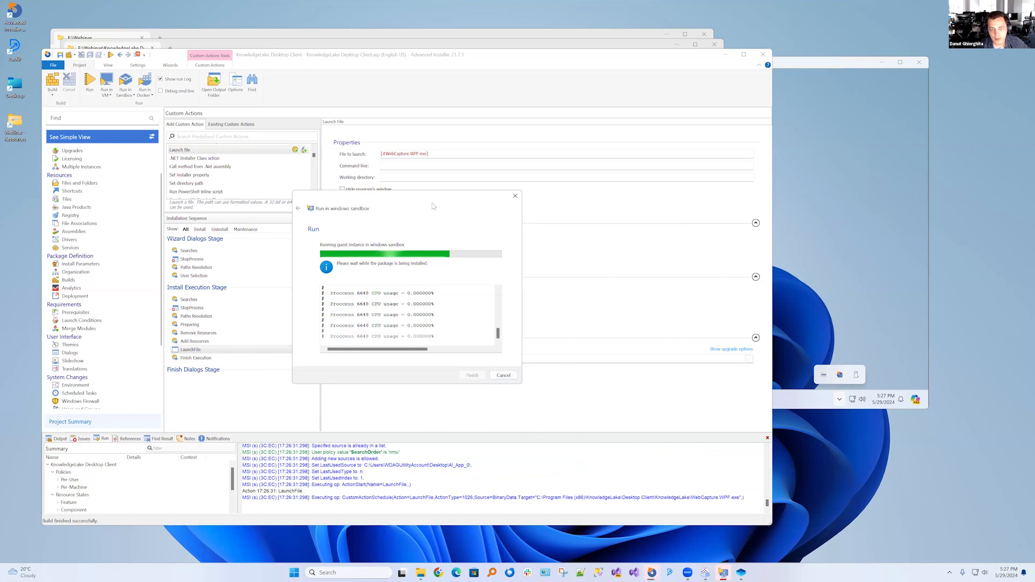
{"action": "left_click_drag", "start_coordinate": [433, 206], "coordinate": [640, 216]}
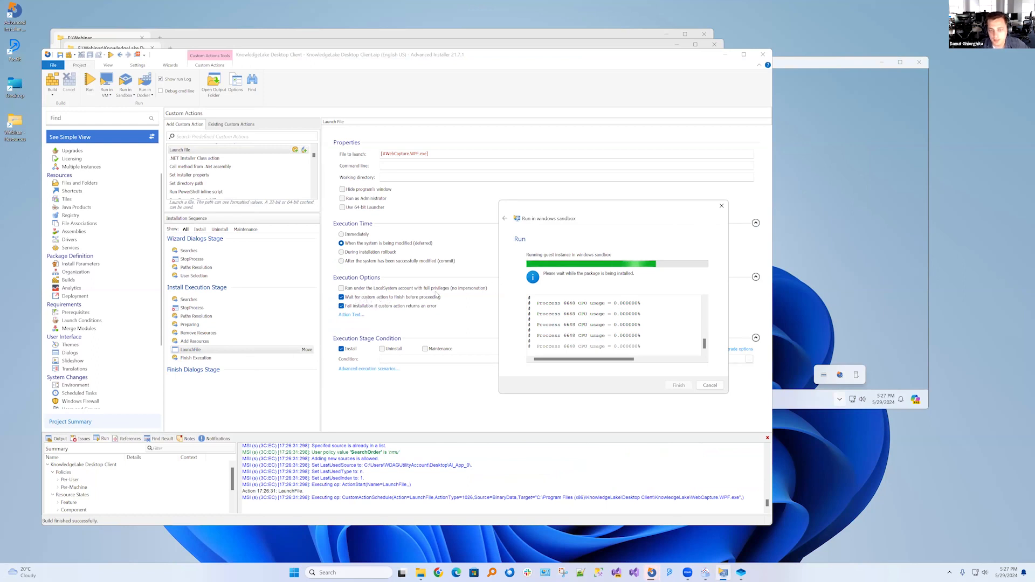
Quit the KnowledgeLake Desktop Client tray application in the sandbox and finish the setup wizard
{"action": "left_click", "coordinate": [824, 378]}
{"action": "right_click", "coordinate": [824, 378]}
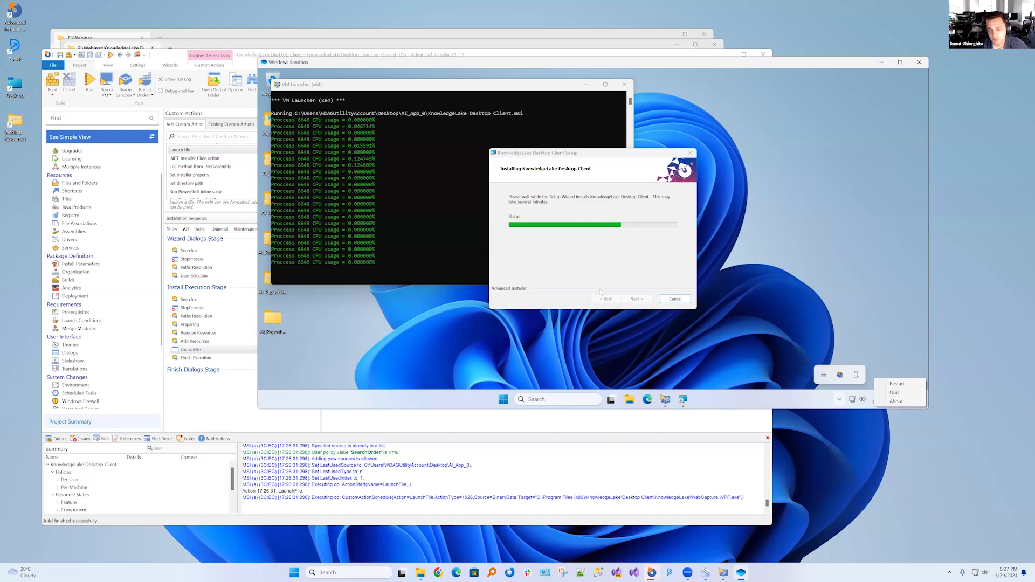
{"action": "left_click", "coordinate": [232, 413]}
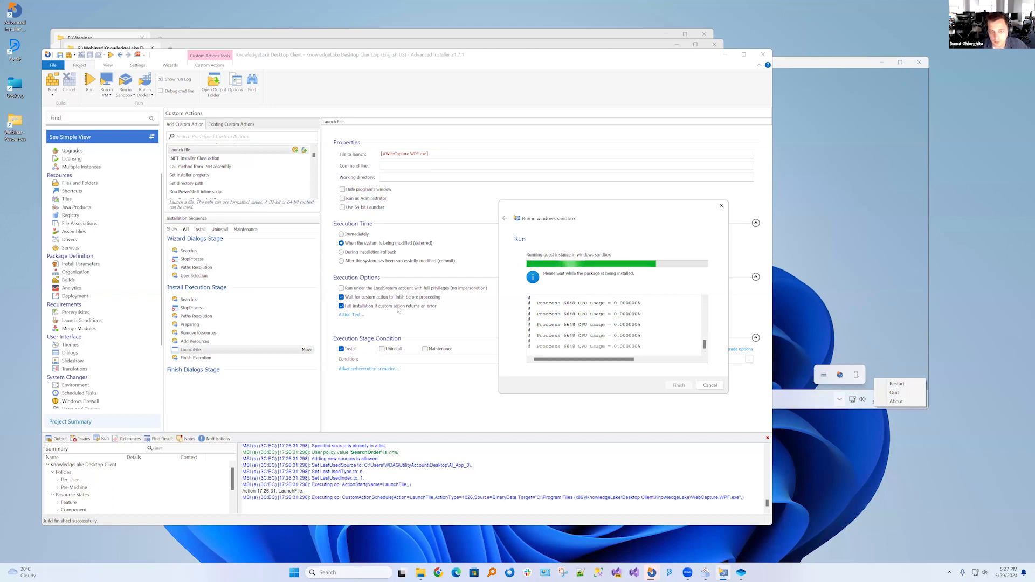
{"action": "left_click", "coordinate": [896, 393]}
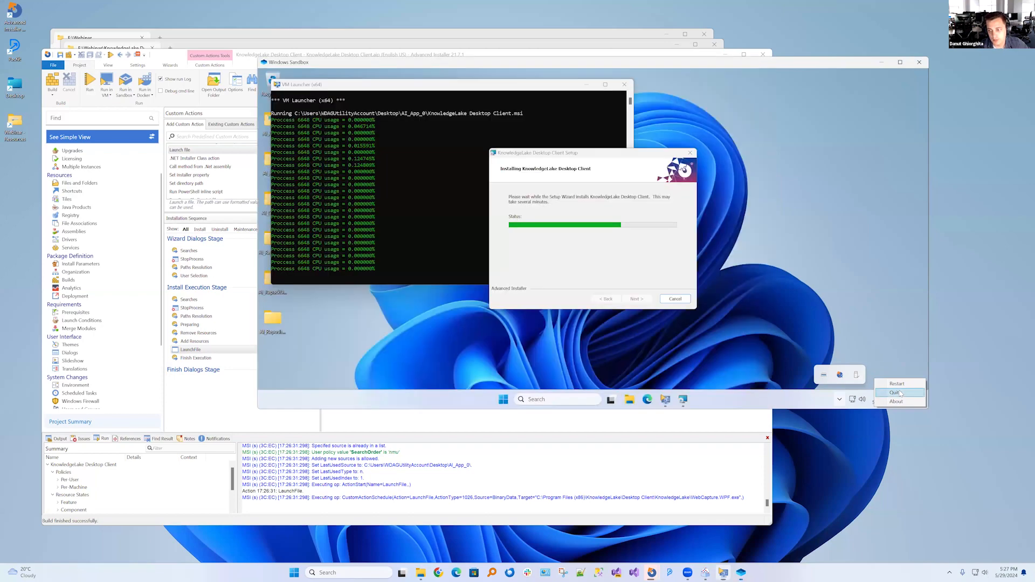
{"action": "left_click", "coordinate": [641, 298]}
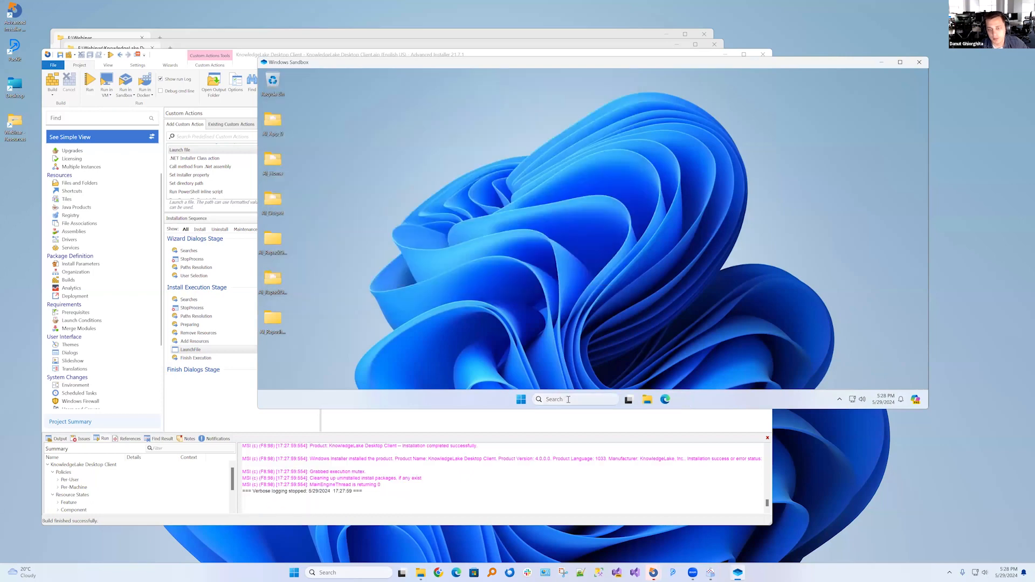
{"action": "left_click", "coordinate": [567, 399]}
{"action": "type", "text": "cmd"}
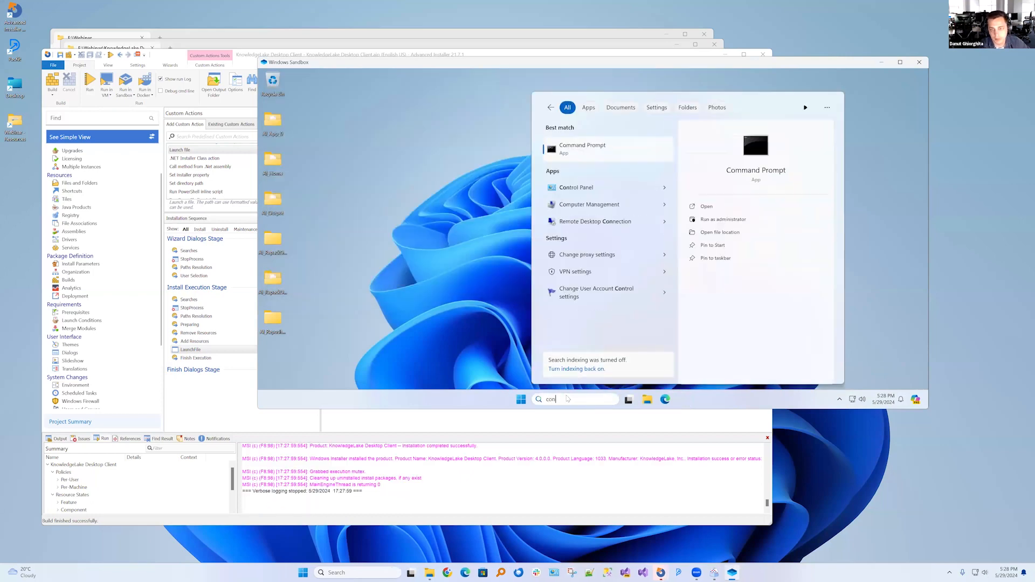
{"action": "key", "text": "Return"}
{"action": "left_click", "coordinate": [624, 84]}
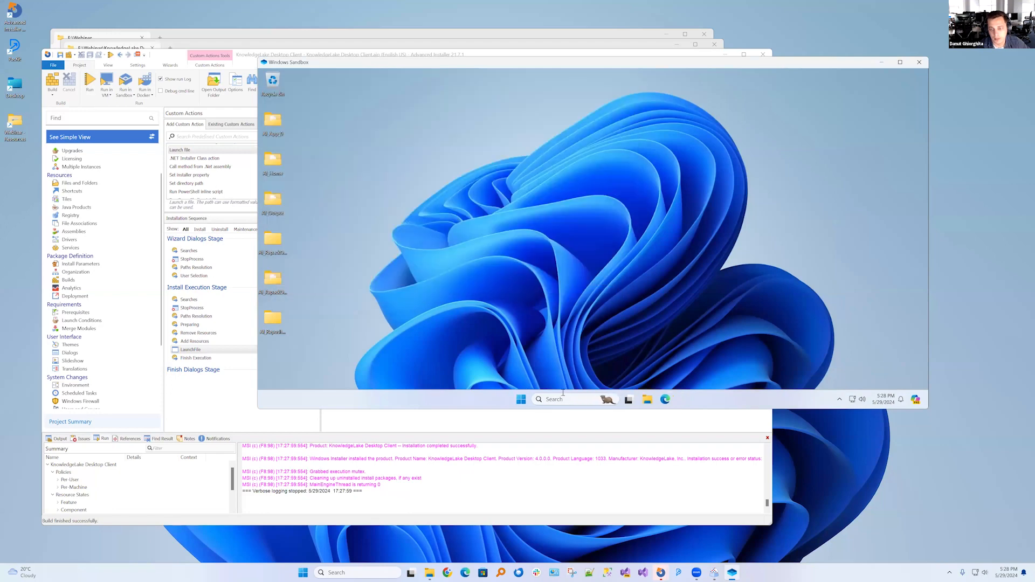
Open Control Panel's Programs and Features in the sandbox and select the KnowledgeLake Desktop Client entry
{"action": "left_click", "coordinate": [565, 395]}
{"action": "type", "text": "con"}
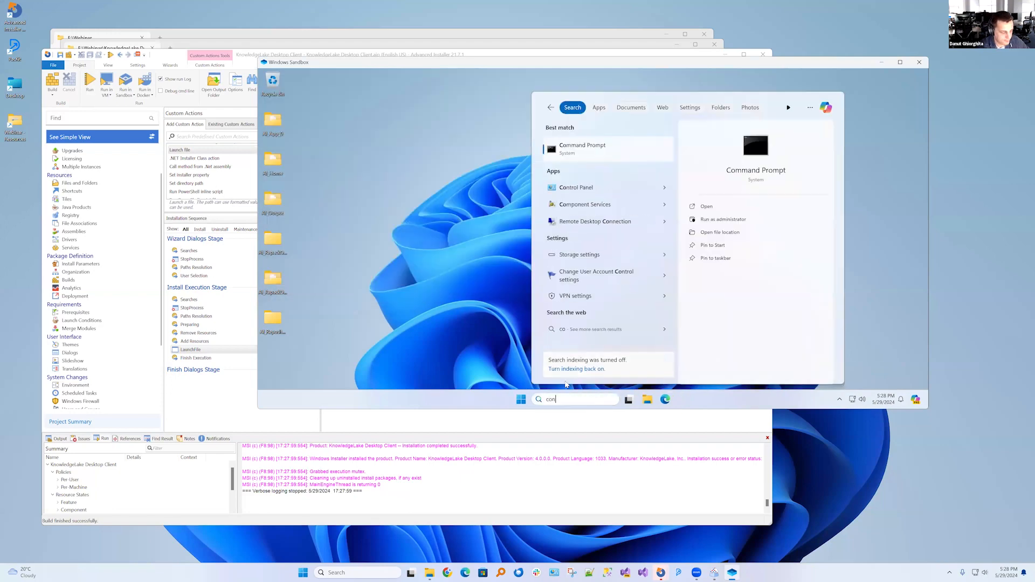
{"action": "key", "text": "Return"}
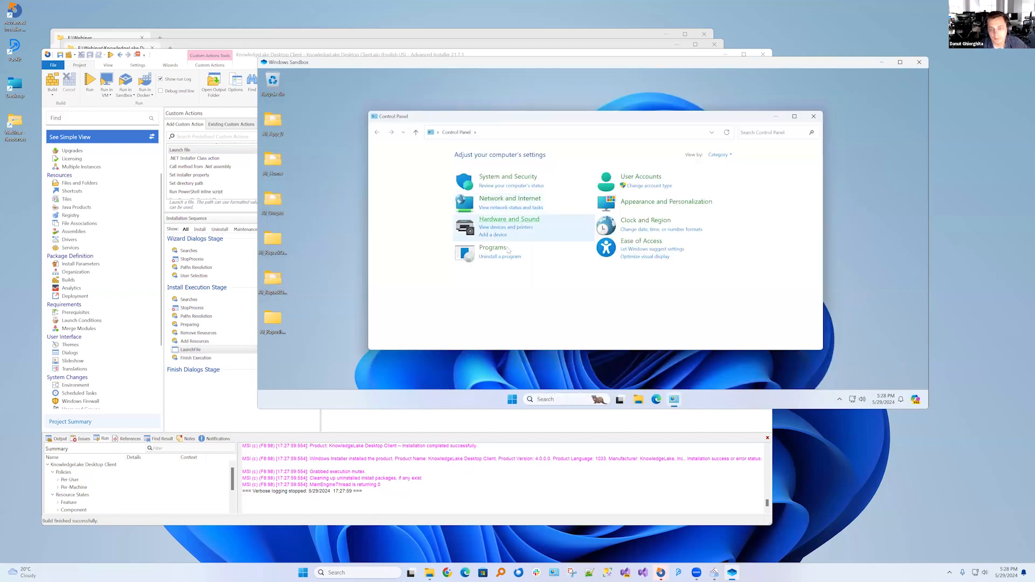
{"action": "left_click", "coordinate": [499, 261]}
{"action": "left_click", "coordinate": [491, 213]}
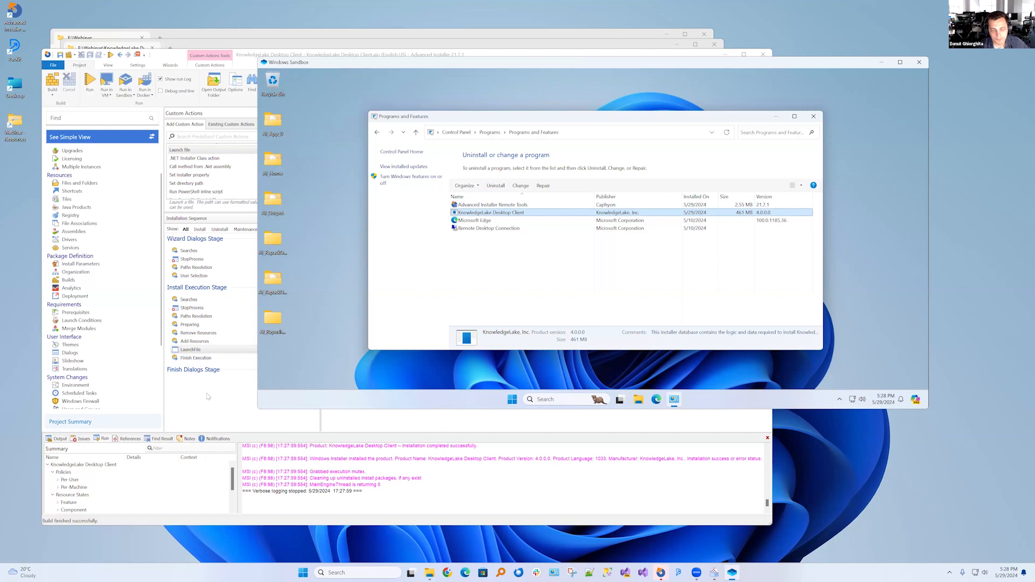
Stop the LaunchFile action from waiting for completion and from checking the return code
{"action": "left_click", "coordinate": [207, 397]}
{"action": "left_click", "coordinate": [357, 298]}
{"action": "left_click", "coordinate": [364, 307]}
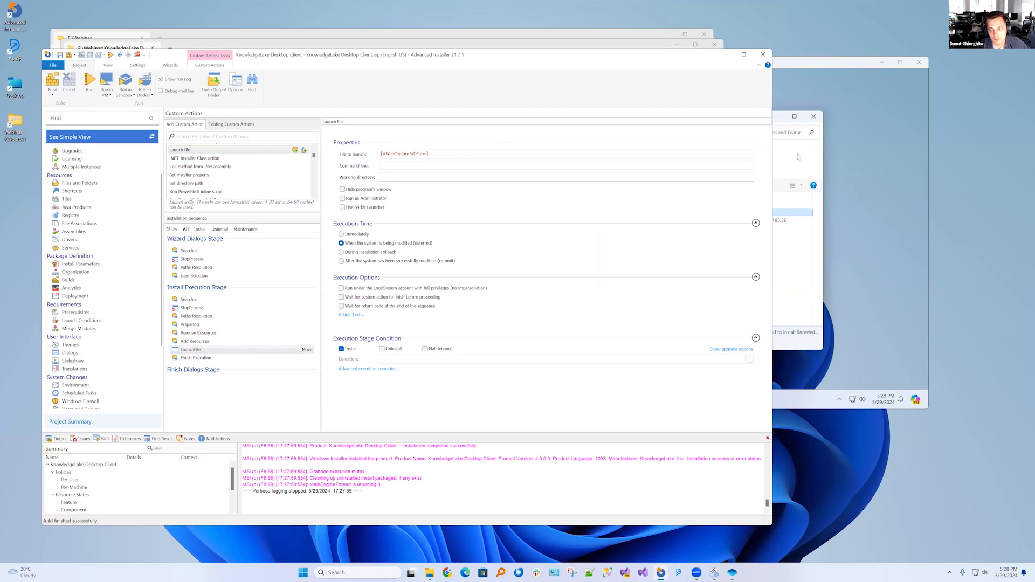
Check the sandbox's hidden tray icons, then open the KnowledgeLake\Desktop Client folder in Program Files (x86)
{"action": "left_click", "coordinate": [839, 400]}
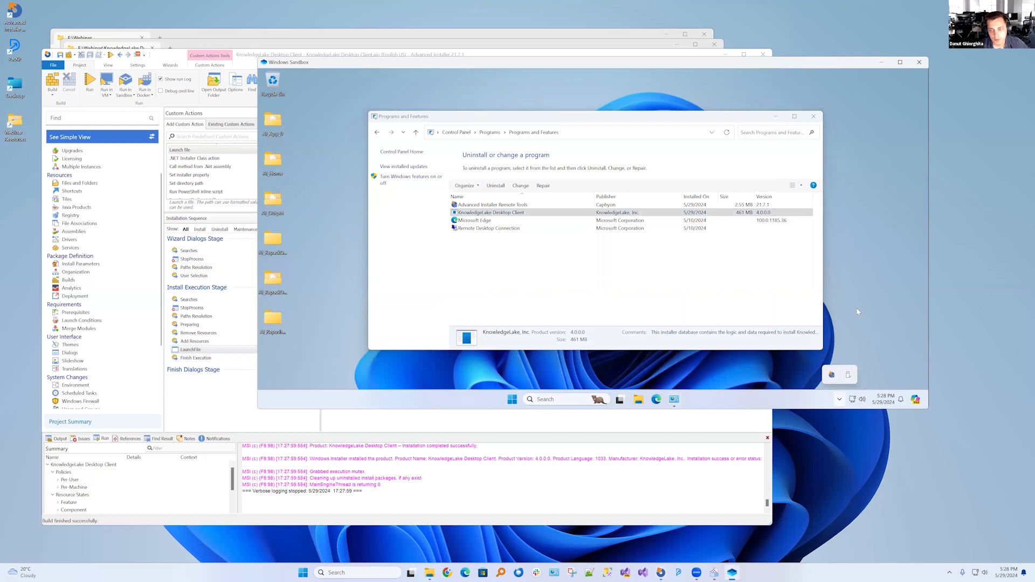
{"action": "left_click", "coordinate": [489, 265]}
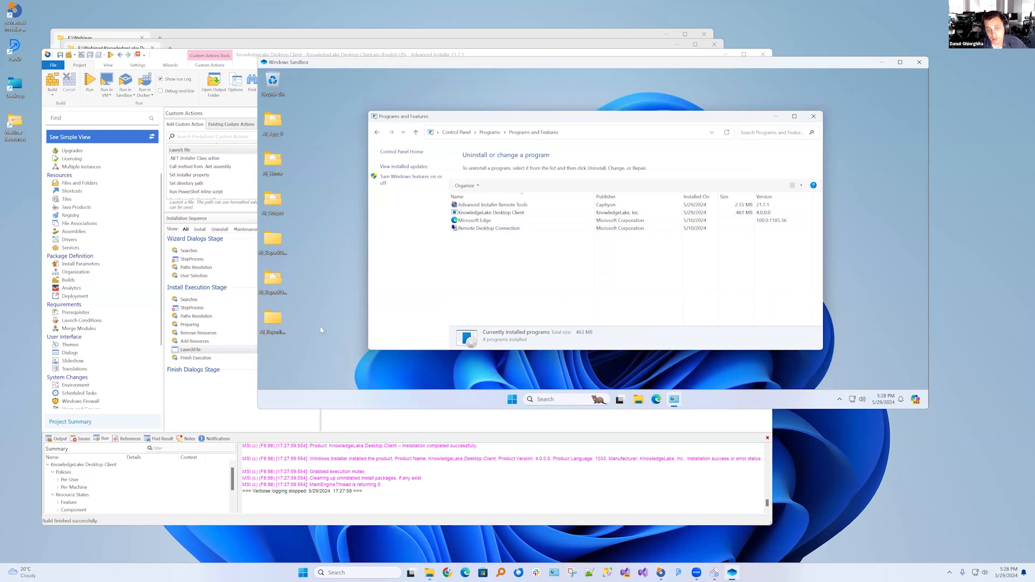
{"action": "left_click", "coordinate": [640, 400]}
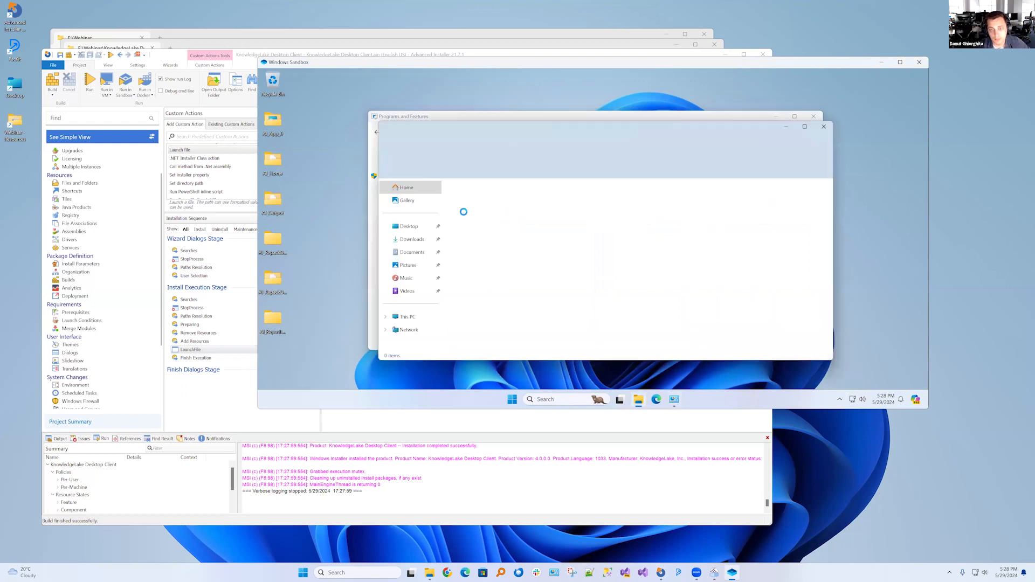
{"action": "left_click", "coordinate": [408, 317]}
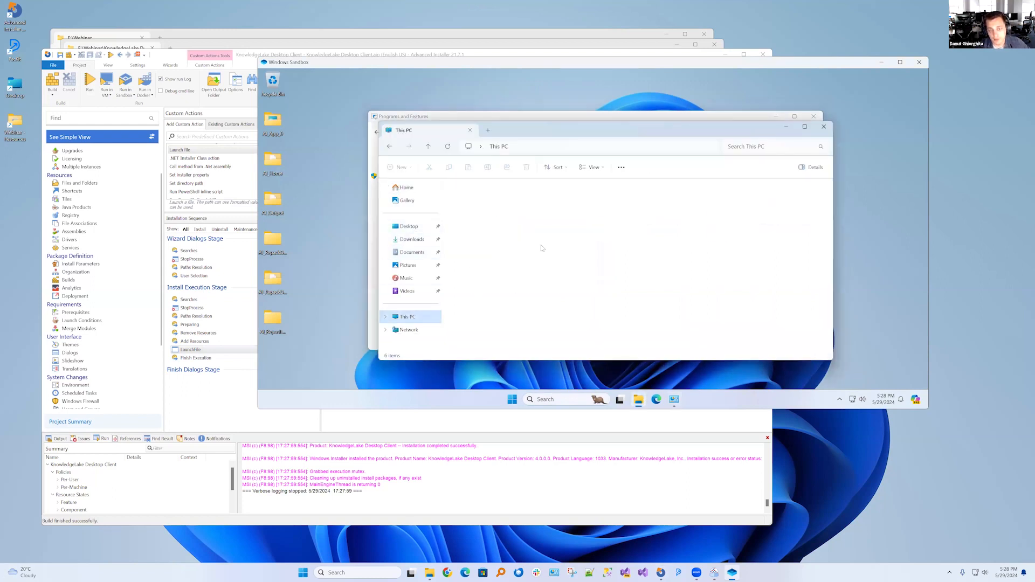
{"action": "double_click", "coordinate": [486, 204]}
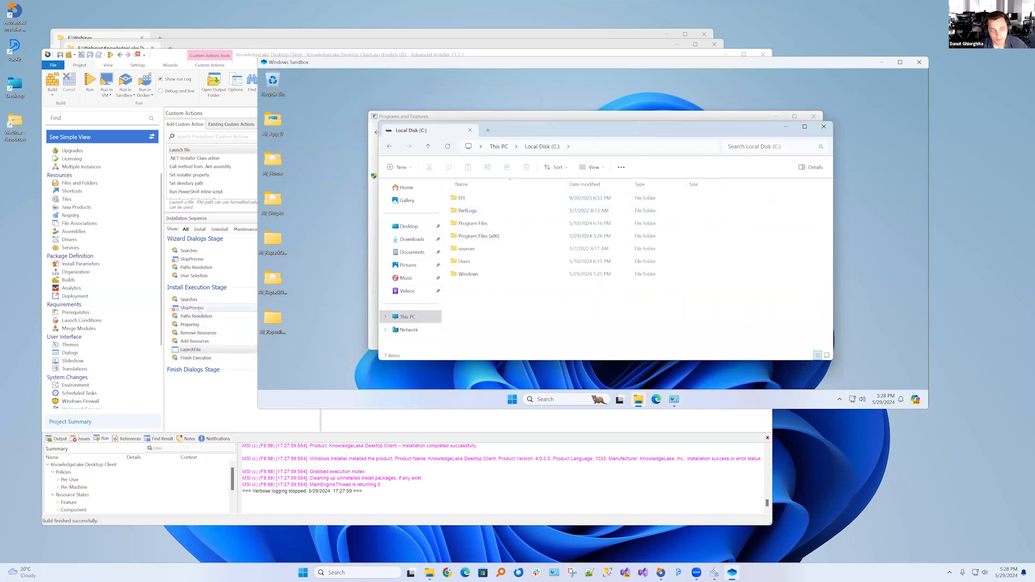
{"action": "left_click", "coordinate": [210, 308]}
{"action": "left_click", "coordinate": [820, 285]}
{"action": "double_click", "coordinate": [477, 236]}
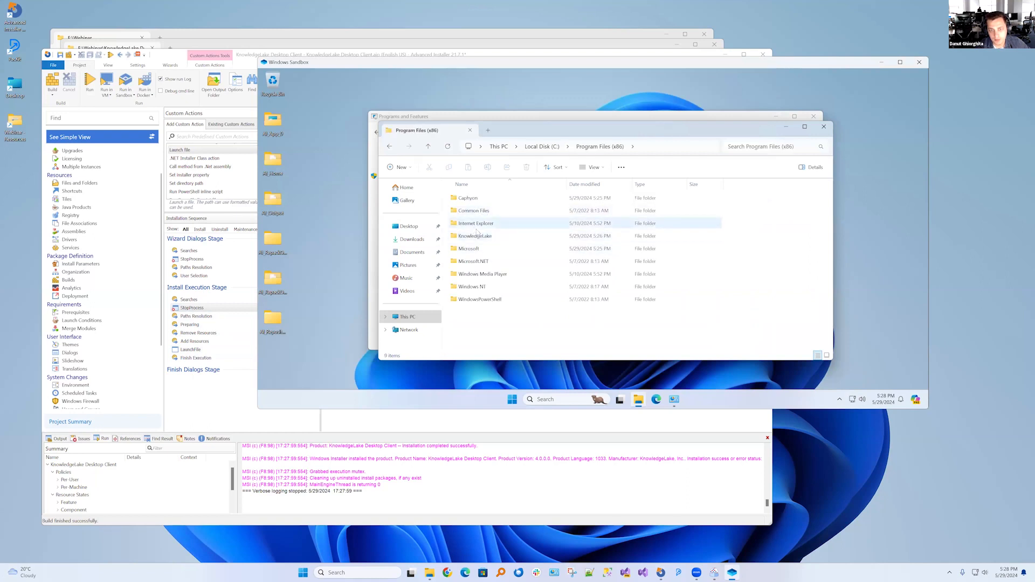
{"action": "double_click", "coordinate": [488, 237]}
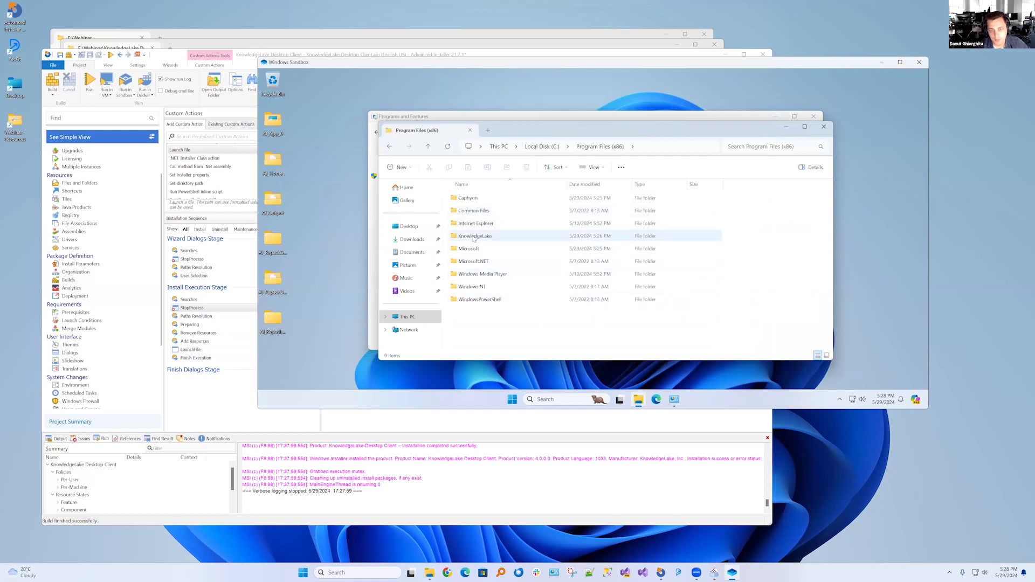
{"action": "double_click", "coordinate": [477, 198]}
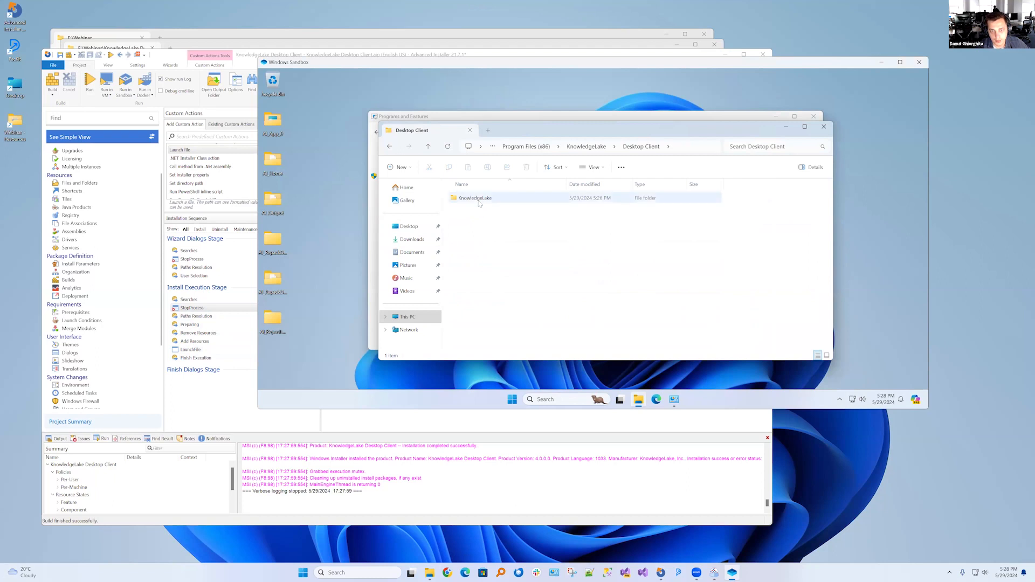
Run WebCapture.WPF from the installed KnowledgeLake application folder and check the hidden tray icons for the client
{"action": "left_click", "coordinate": [475, 312]}
{"action": "key", "text": "w"}
{"action": "scroll", "coordinate": [480, 297], "scroll_direction": "down", "scroll_amount": 3}
{"action": "scroll", "coordinate": [480, 299], "scroll_direction": "down", "scroll_amount": 15}
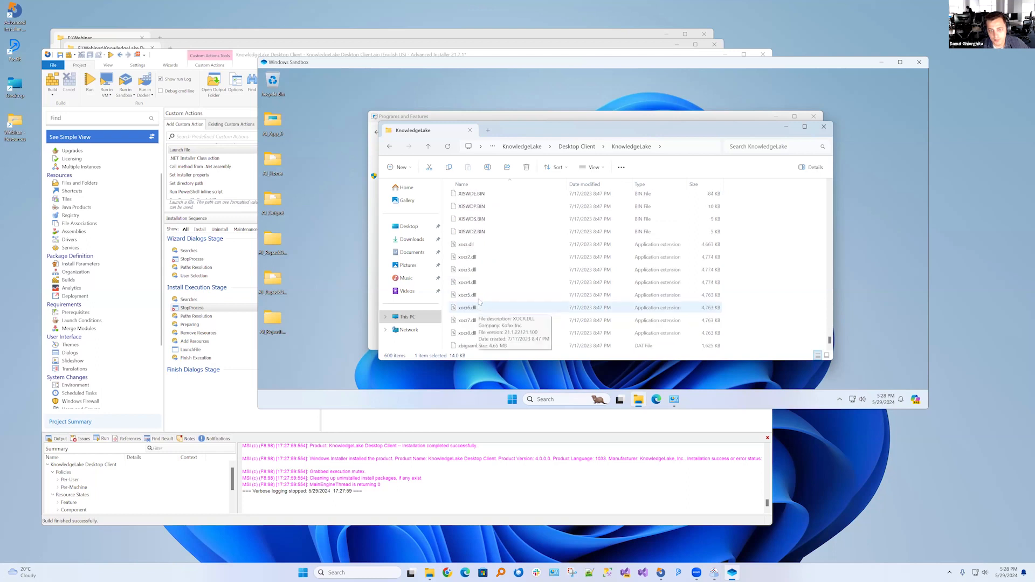
{"action": "scroll", "coordinate": [474, 292], "scroll_direction": "down", "scroll_amount": 2}
{"action": "scroll", "coordinate": [473, 276], "scroll_direction": "up", "scroll_amount": 20}
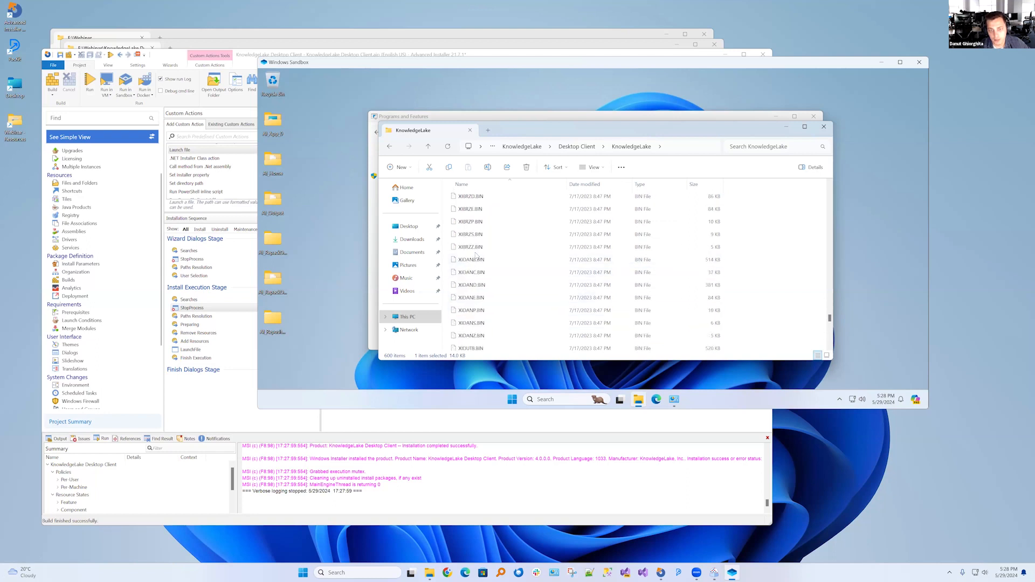
{"action": "scroll", "coordinate": [474, 253], "scroll_direction": "up", "scroll_amount": 1}
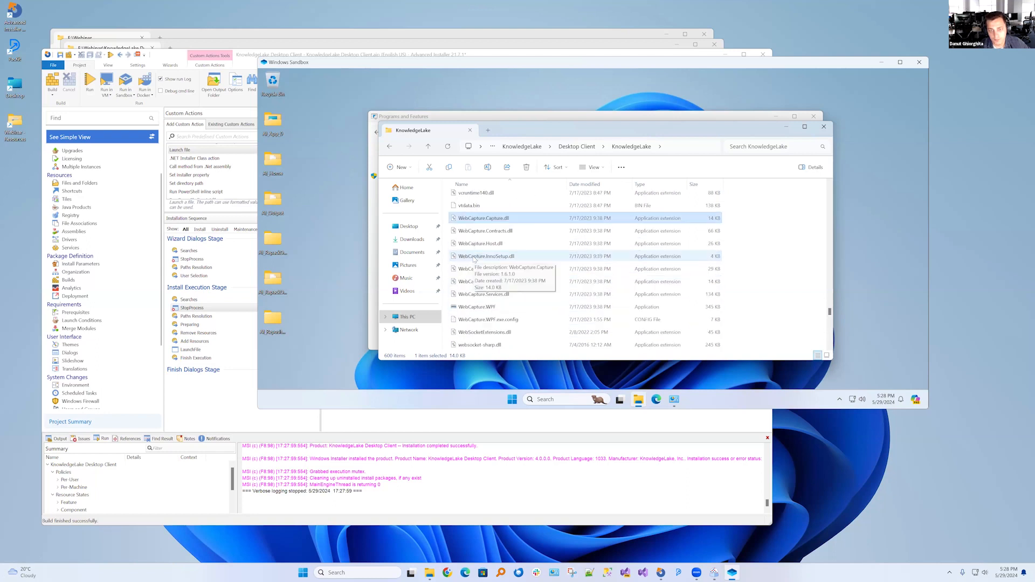
{"action": "left_click", "coordinate": [480, 308]}
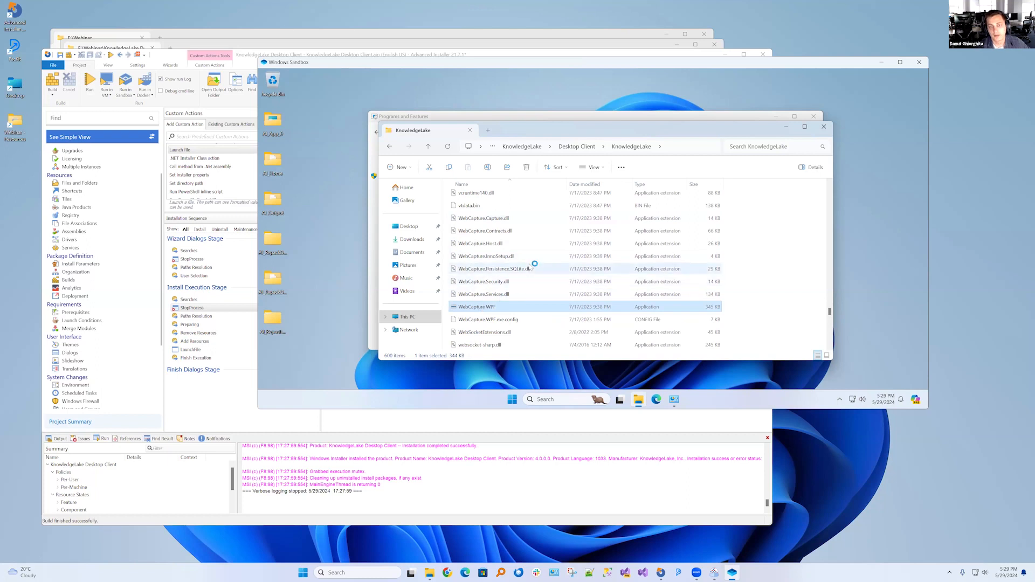
{"action": "left_click", "coordinate": [840, 399]}
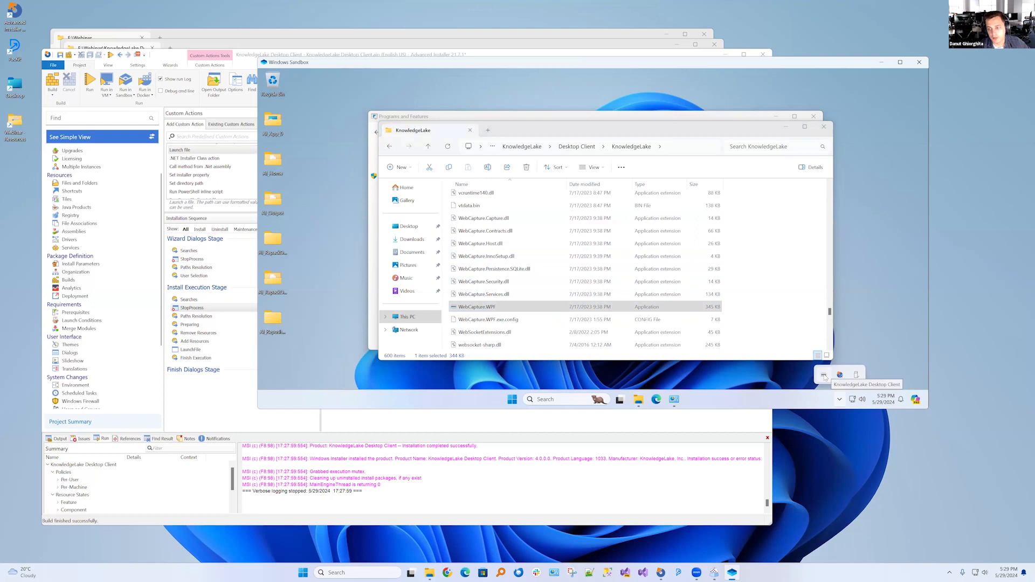
Close the file window and uninstall KnowledgeLake Desktop Client from Programs and Features in the sandbox
{"action": "left_click", "coordinate": [824, 127]}
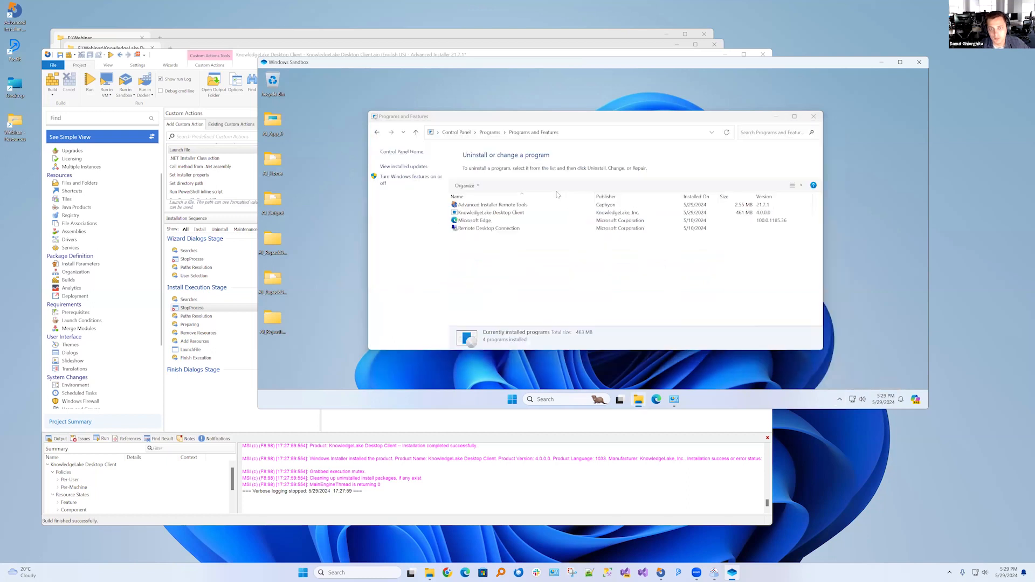
{"action": "left_click", "coordinate": [480, 213]}
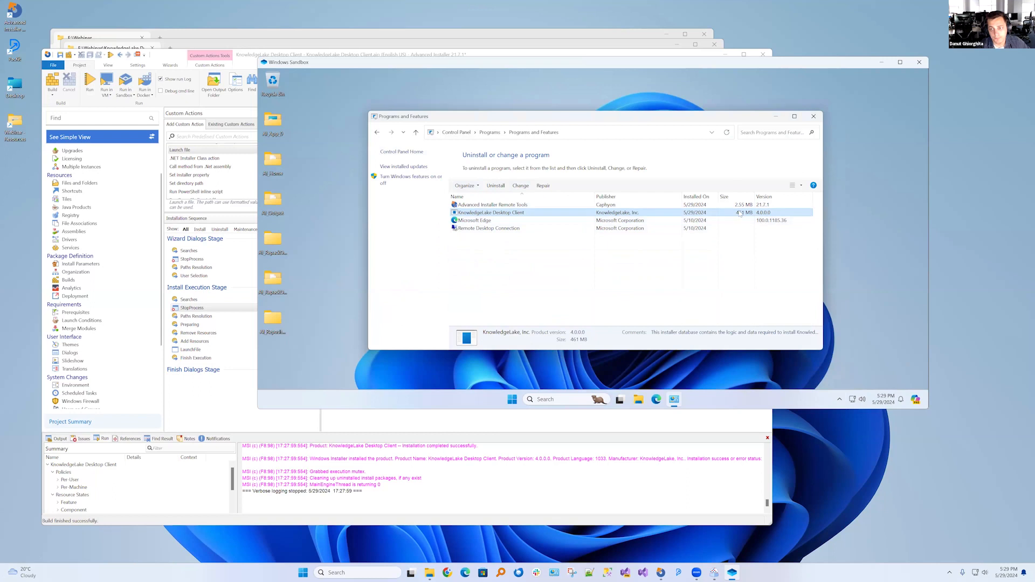
{"action": "left_click", "coordinate": [496, 186]}
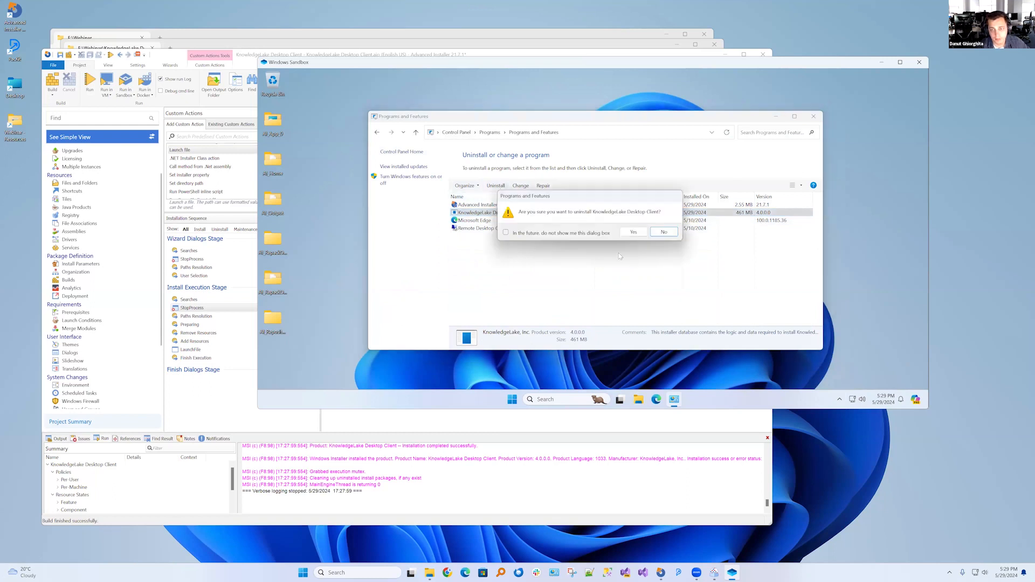
{"action": "left_click", "coordinate": [634, 233]}
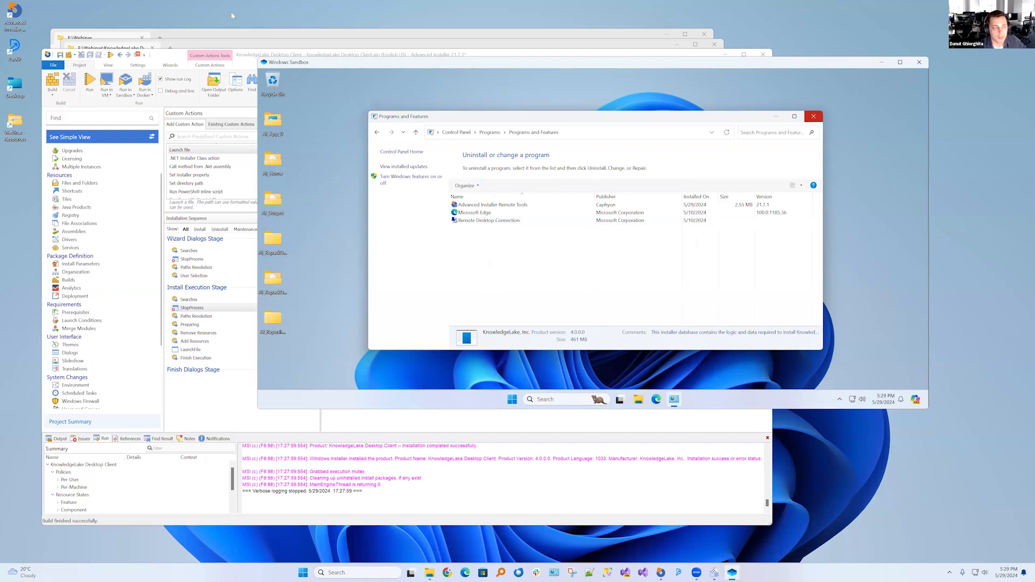
Set the product's Control Panel icon to Knowledge Lake.exe from the F:\Webinar folder
{"action": "scroll", "coordinate": [107, 186], "scroll_direction": "up", "scroll_amount": 2}
{"action": "left_click", "coordinate": [79, 157]}
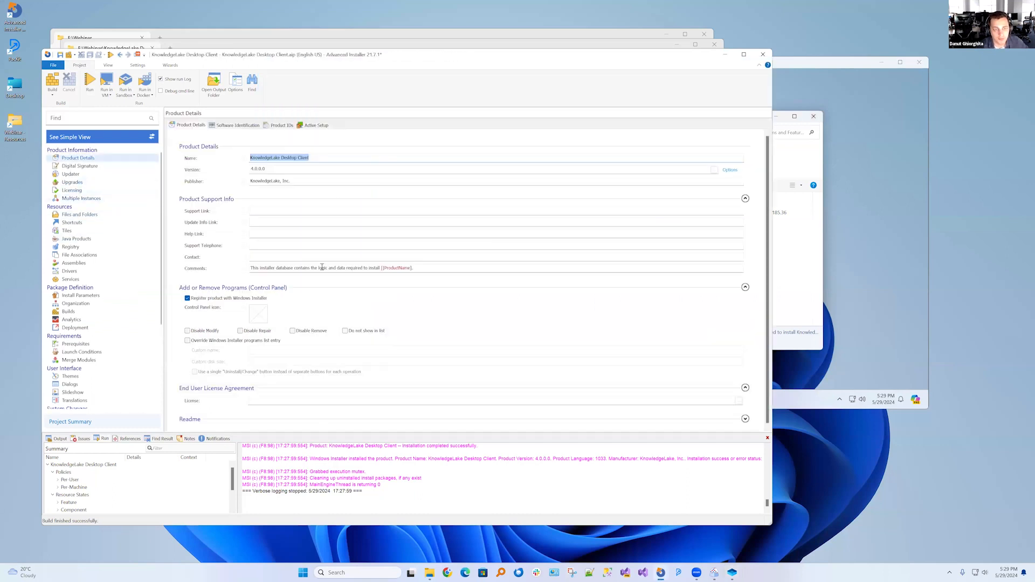
{"action": "left_click", "coordinate": [259, 313]}
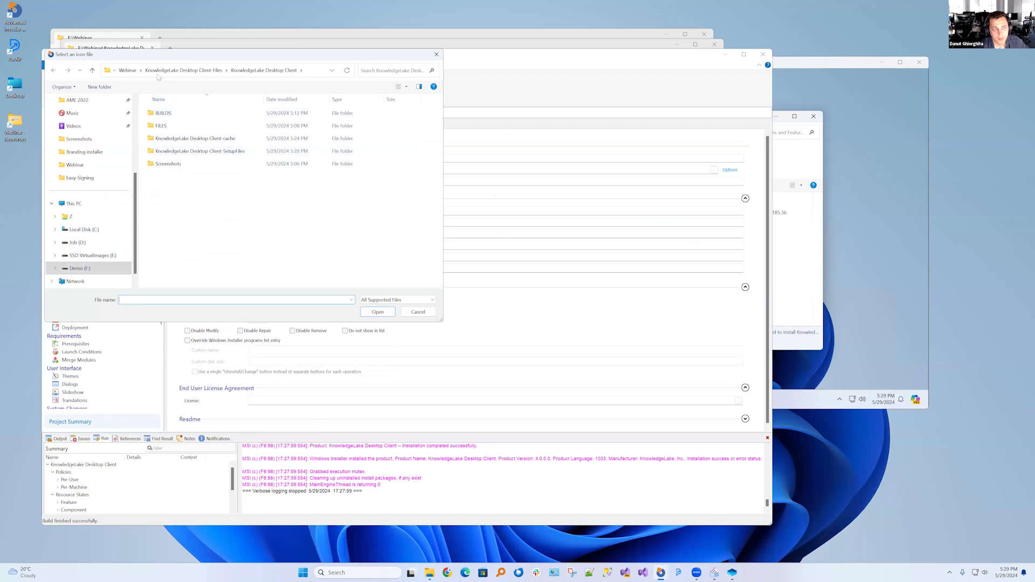
{"action": "left_click", "coordinate": [127, 70]}
{"action": "double_click", "coordinate": [186, 127]}
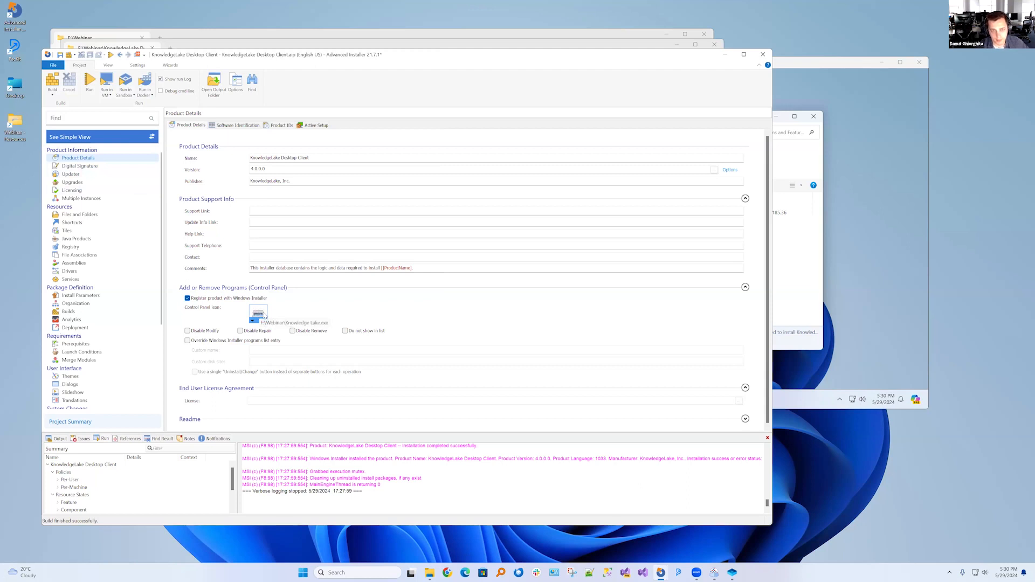
{"action": "left_click", "coordinate": [262, 315]}
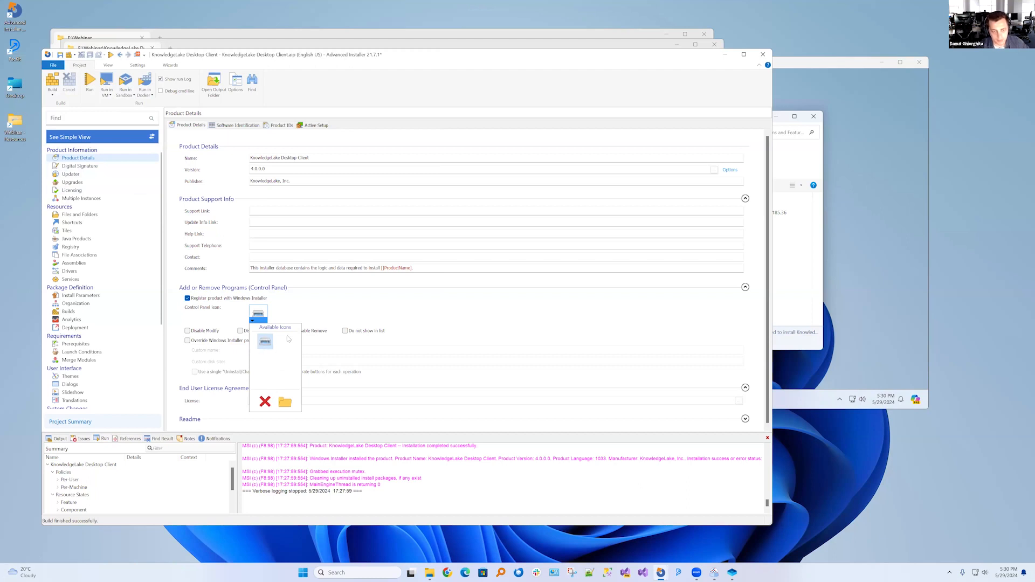
{"action": "left_click", "coordinate": [453, 299]}
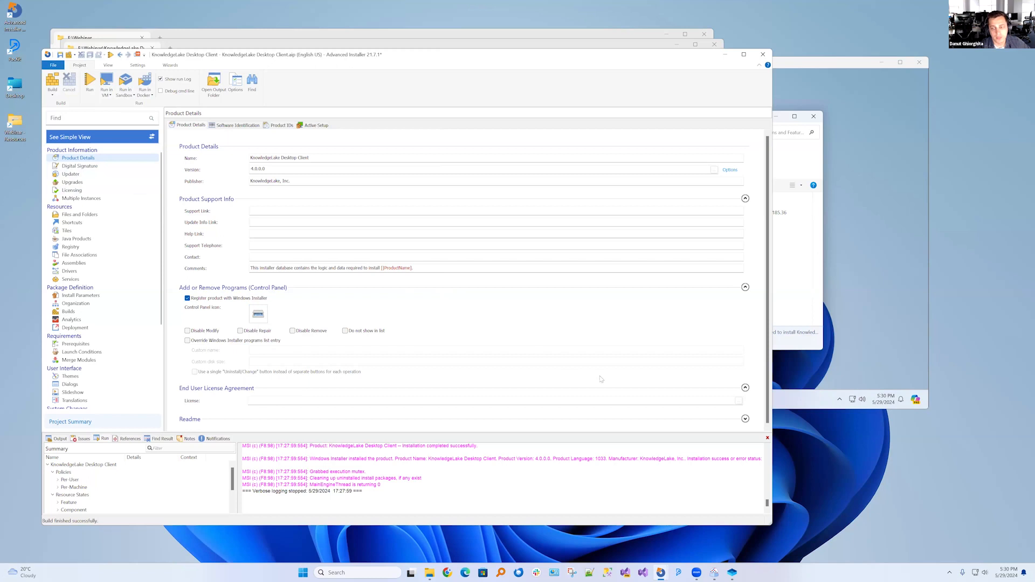
{"action": "left_click", "coordinate": [827, 374]}
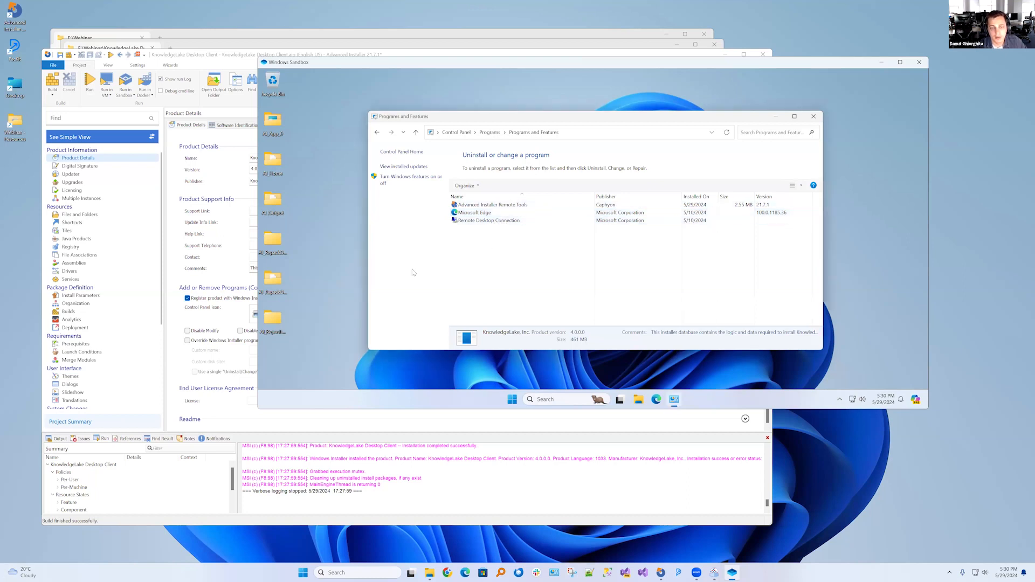
{"action": "left_click", "coordinate": [351, 334]}
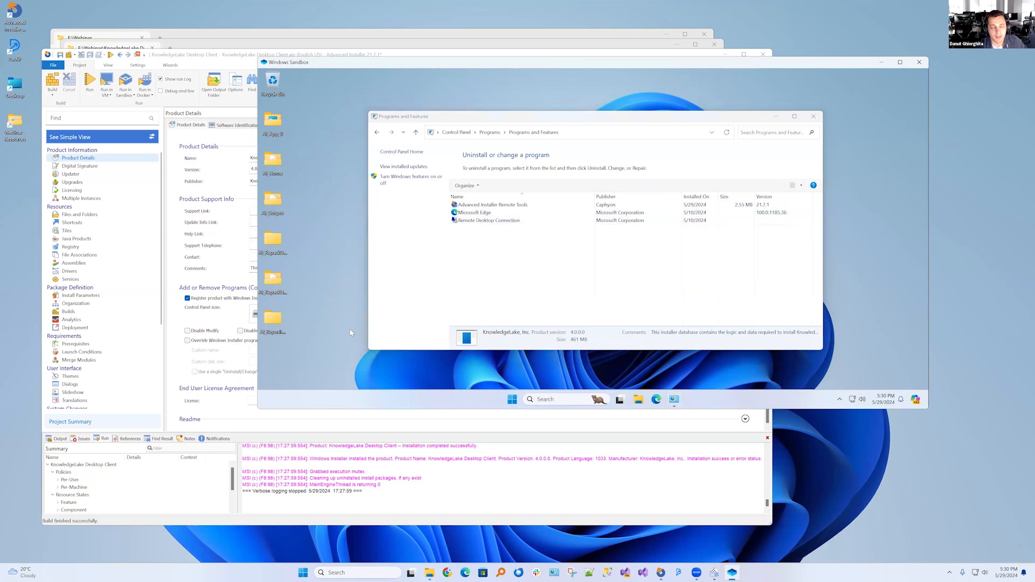
{"action": "left_click", "coordinate": [161, 305]}
{"action": "scroll", "coordinate": [160, 350], "scroll_direction": "down", "scroll_amount": 5}
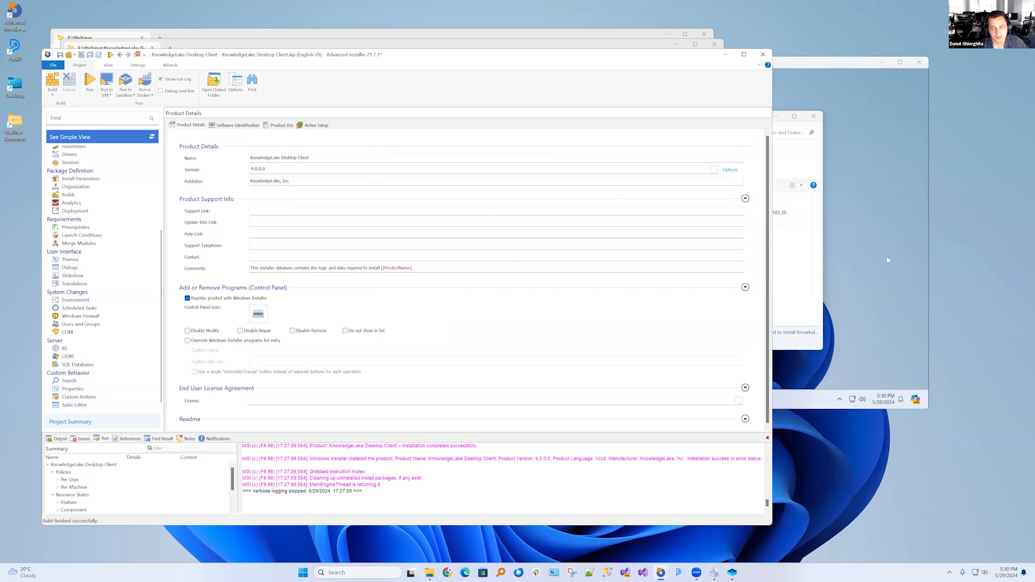
{"action": "left_click", "coordinate": [874, 265]}
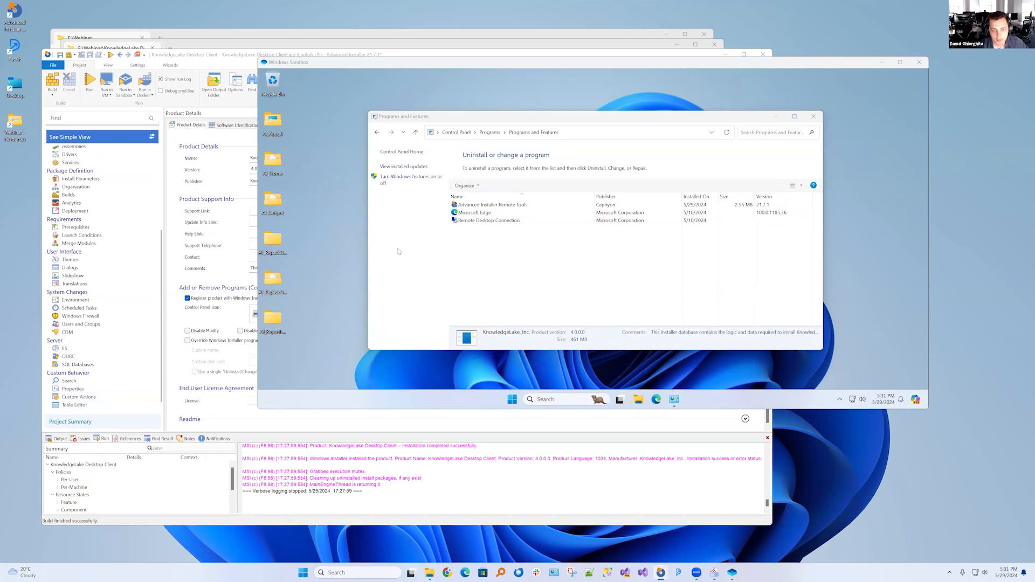
Close the current Windows Sandbox, discarding its content, and launch a fresh sandbox
{"action": "left_click", "coordinate": [815, 118]}
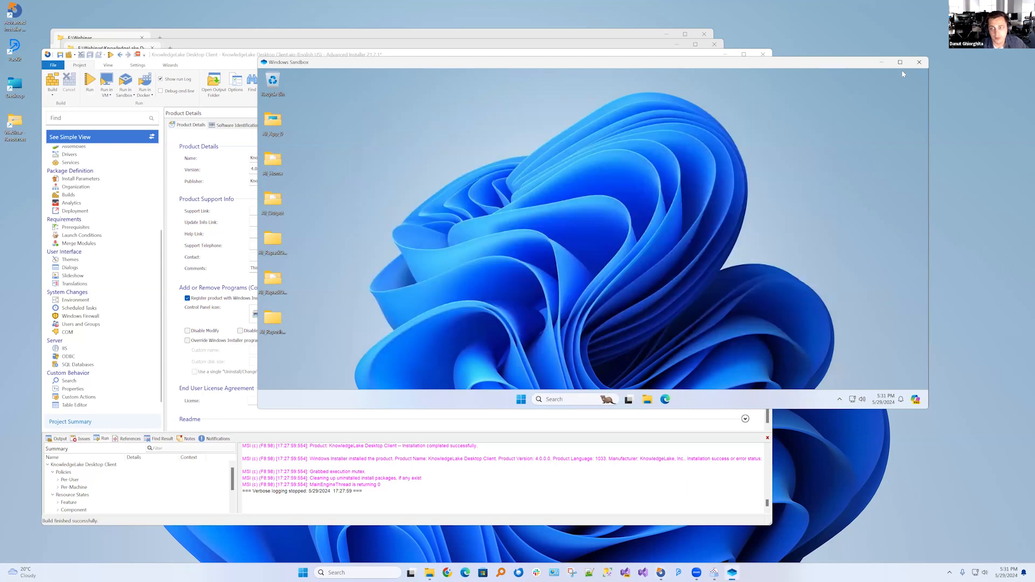
{"action": "left_click", "coordinate": [919, 62]}
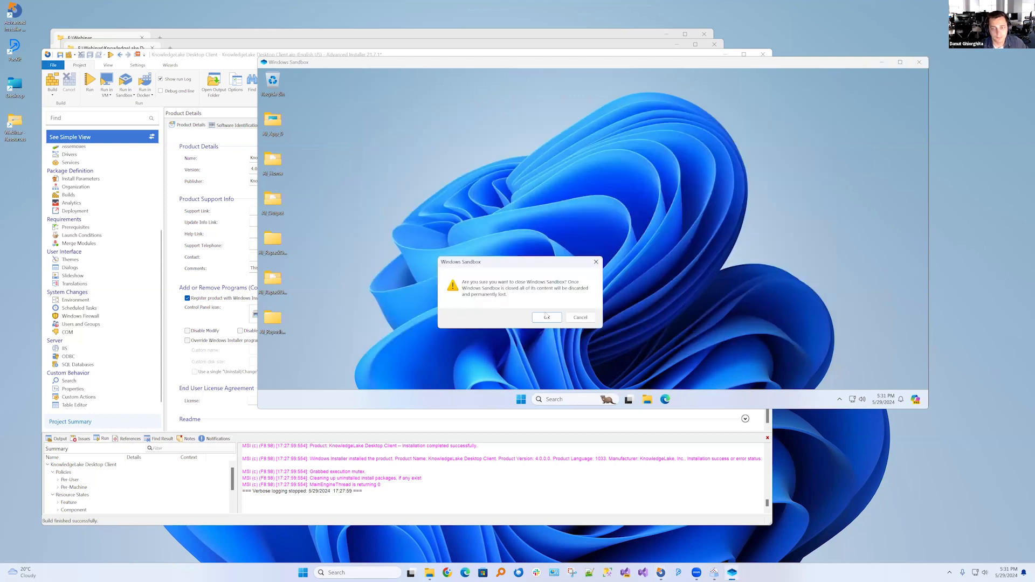
{"action": "left_click", "coordinate": [544, 315]}
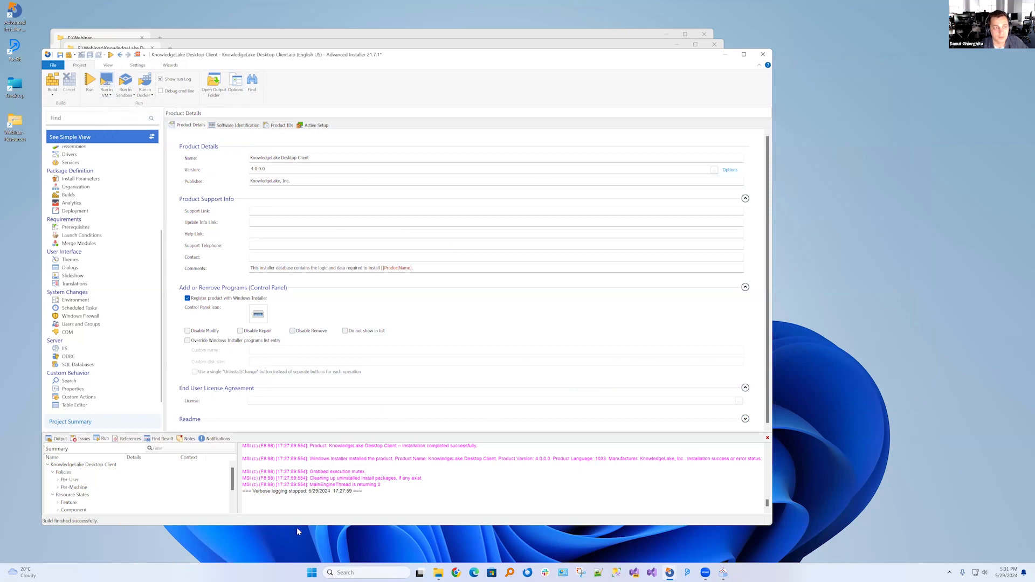
{"action": "left_click", "coordinate": [374, 574]}
{"action": "type", "text": "sa"}
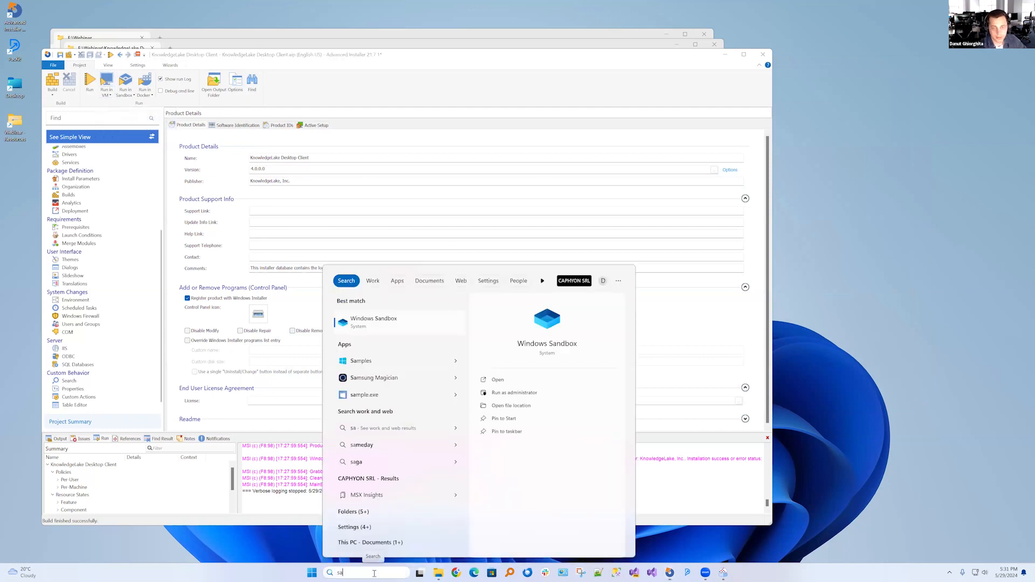
{"action": "key", "text": "Return"}
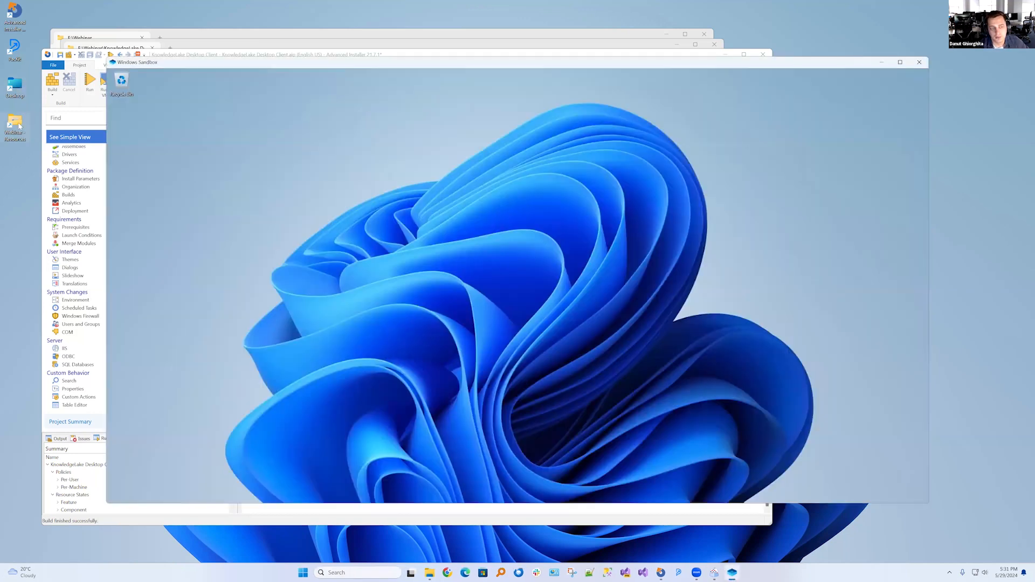
Copy Knowledge Lake.exe from the F:\Webinar folder to the desktop of the new sandbox
{"action": "double_click", "coordinate": [19, 124]}
{"action": "left_click", "coordinate": [209, 165]}
{"action": "left_click", "coordinate": [207, 119]}
{"action": "key", "text": "ctrl+c"}
{"action": "left_click", "coordinate": [786, 246]}
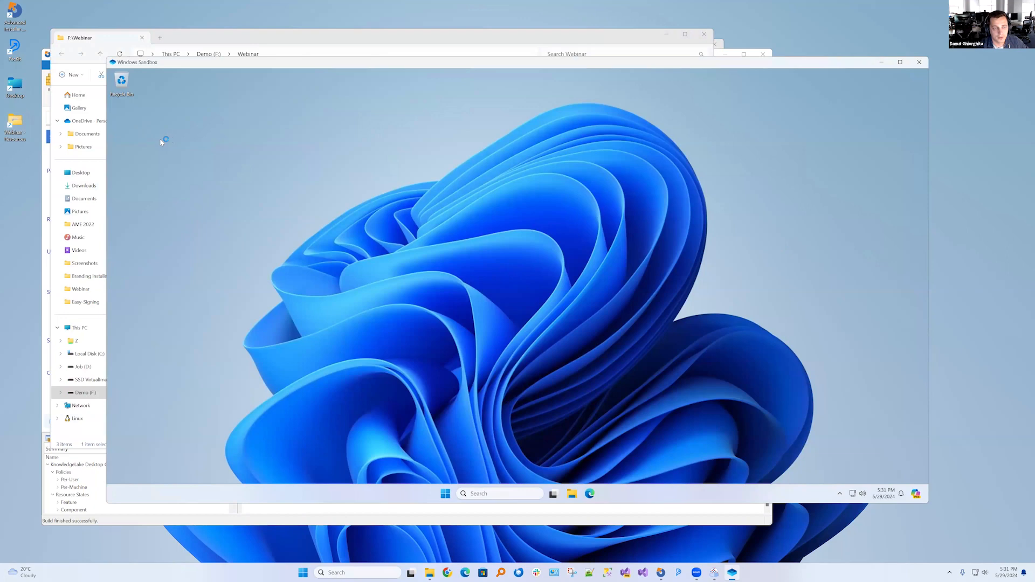
{"action": "key", "text": "ctrl+v"}
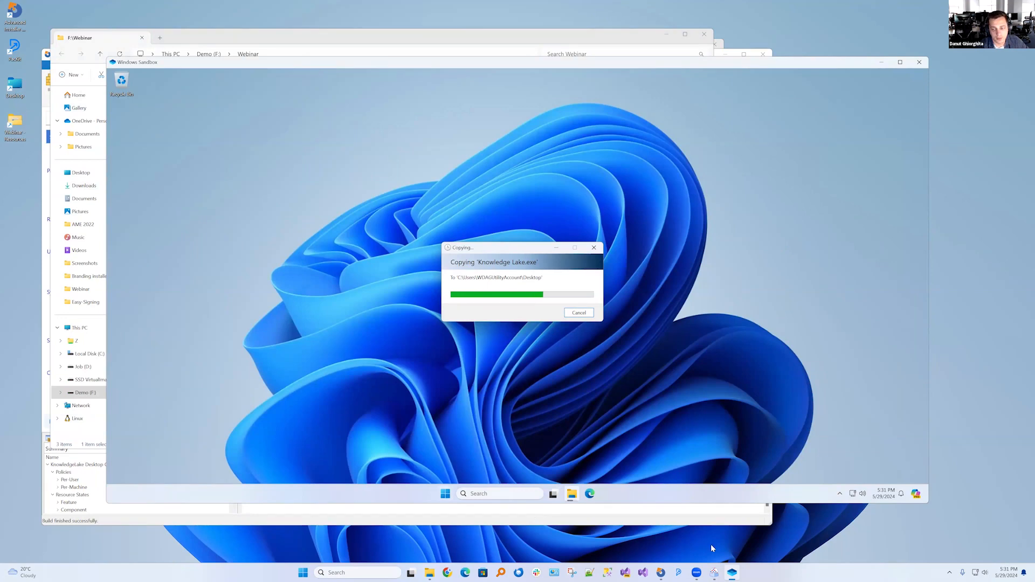
Switch to Advanced Repackager and examine the captured Uninstall registry key's values, especially UninstallString, with the columns widened enough to read
{"action": "mouse_move", "coordinate": [714, 573]}
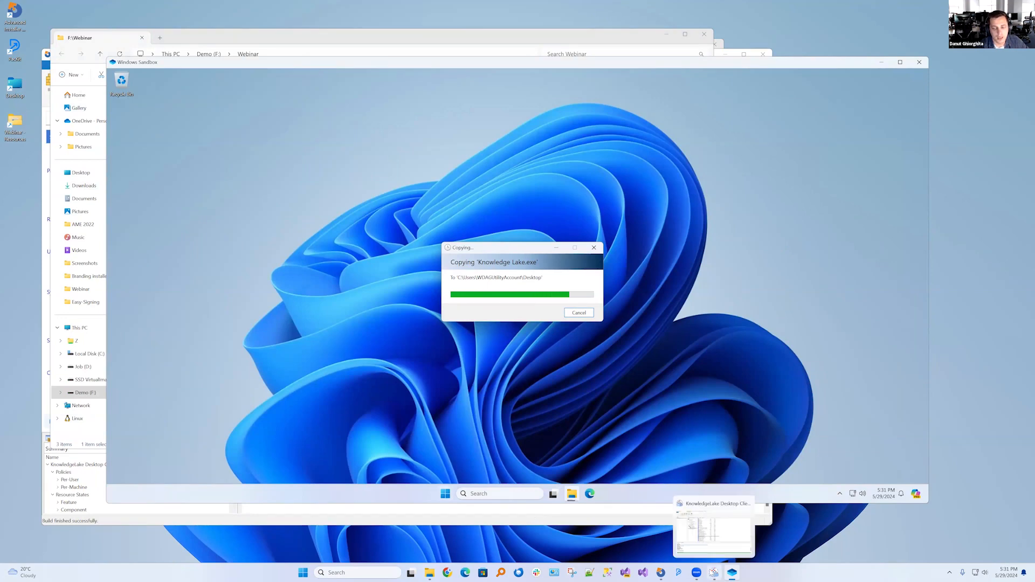
{"action": "left_click", "coordinate": [715, 574]}
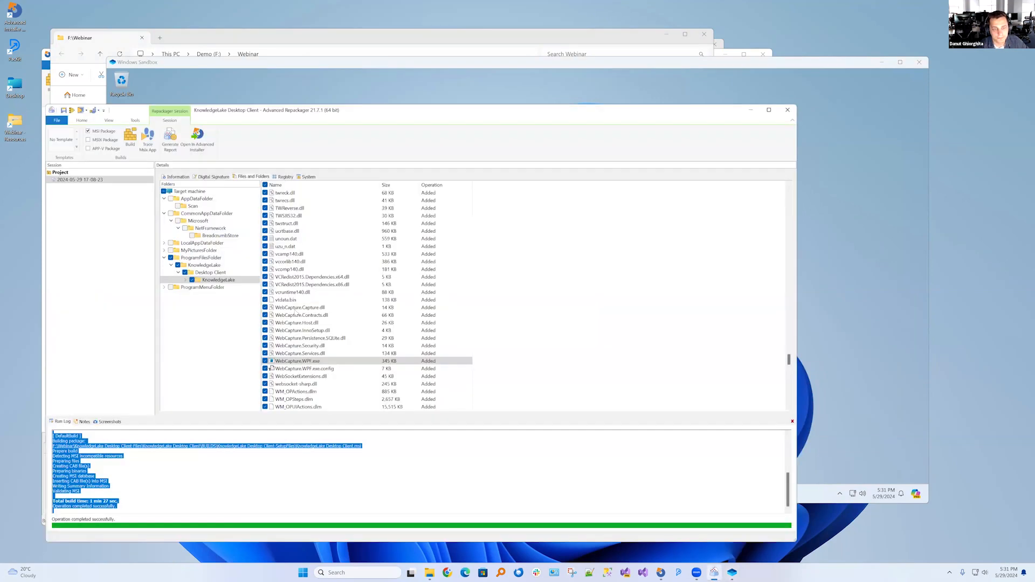
{"action": "scroll", "coordinate": [318, 372], "scroll_direction": "down", "scroll_amount": 2}
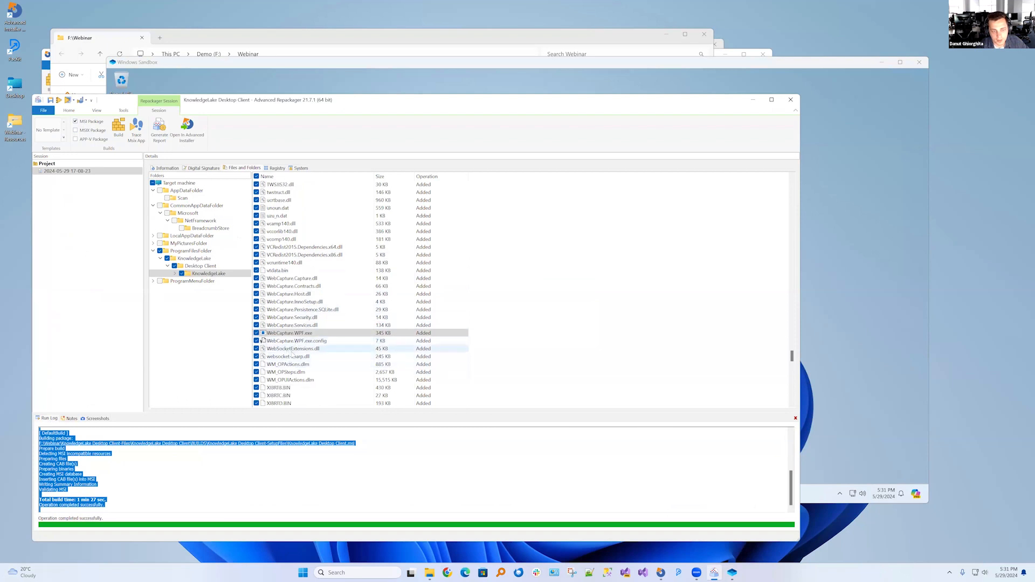
{"action": "left_click", "coordinate": [276, 168]}
{"action": "left_click", "coordinate": [240, 304]}
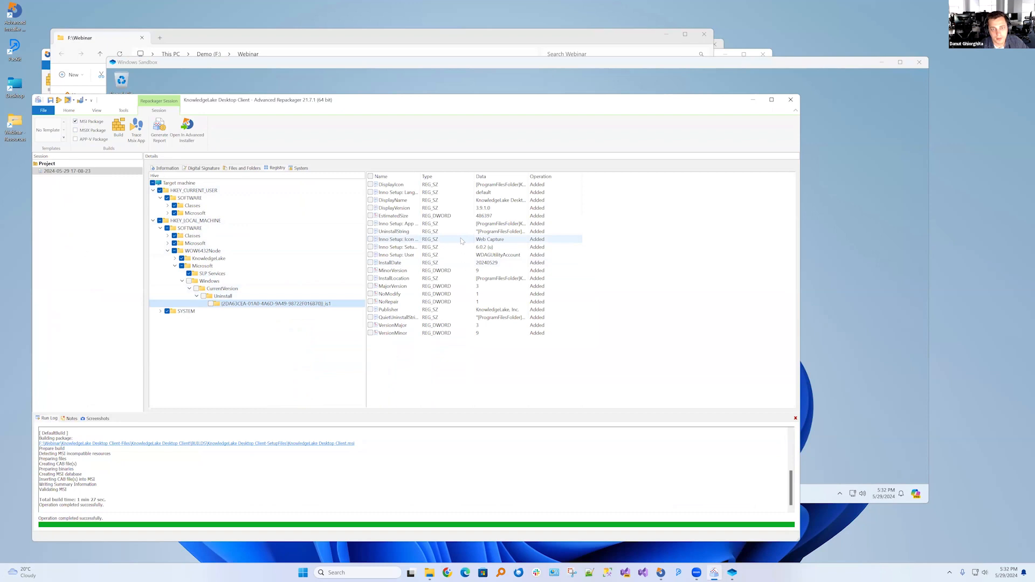
{"action": "left_click_drag", "start_coordinate": [420, 174], "coordinate": [455, 175]}
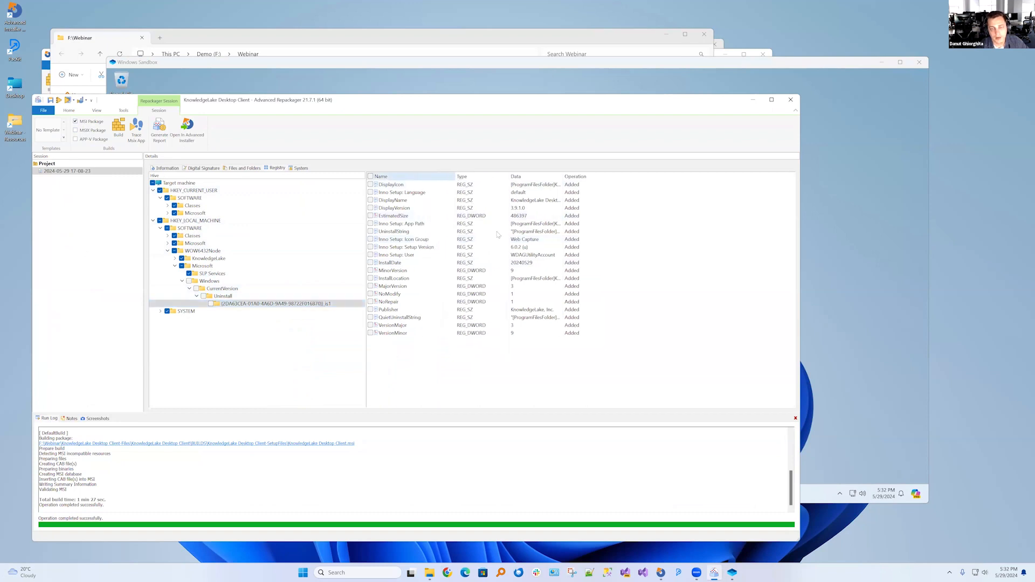
{"action": "left_click_drag", "start_coordinate": [564, 174], "coordinate": [763, 171]}
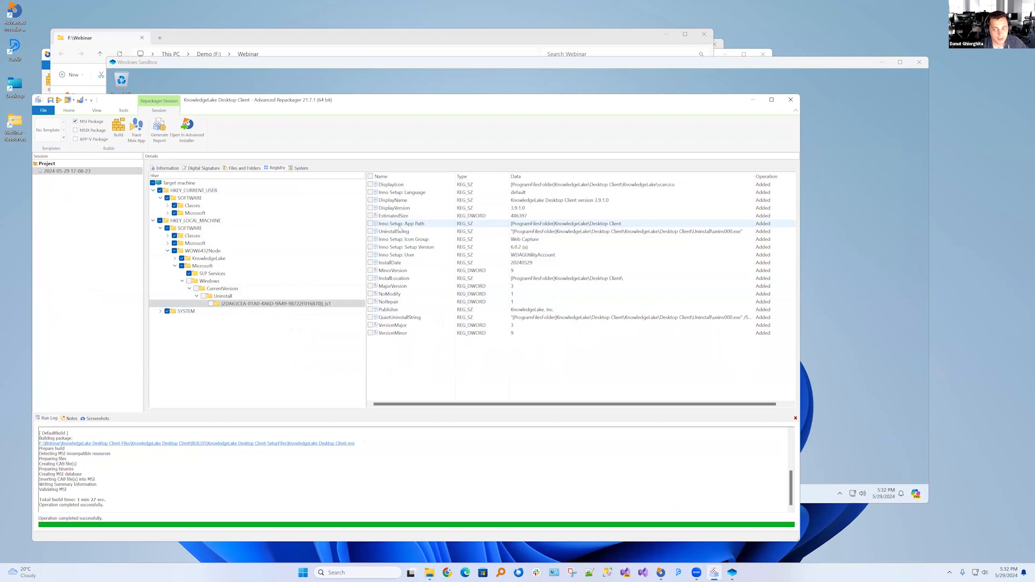
{"action": "left_click", "coordinate": [396, 232]}
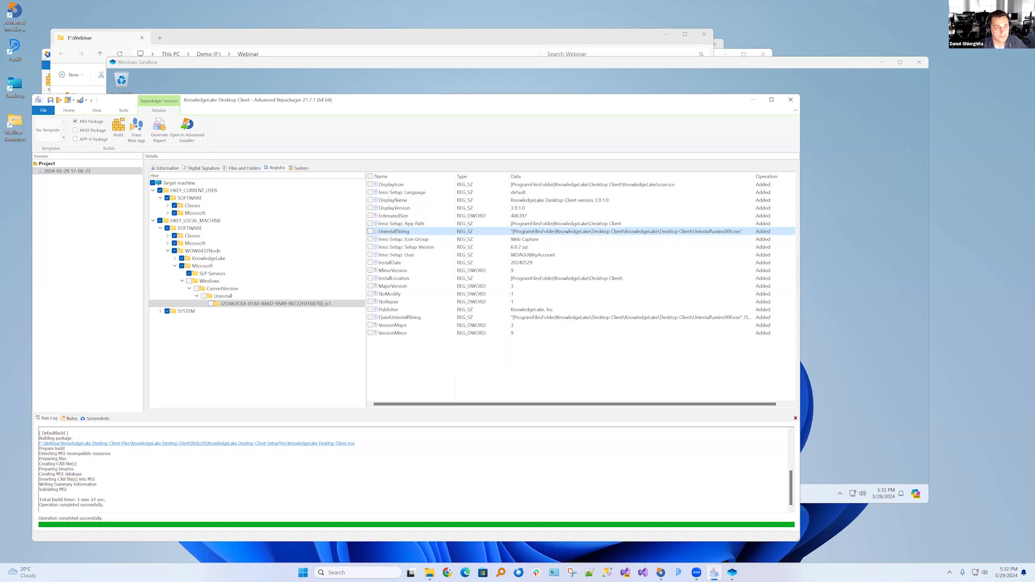
Switch to Advanced Installer and add a Run PowerShell inline script custom action to the Install Execution Stage
{"action": "left_click", "coordinate": [46, 55]}
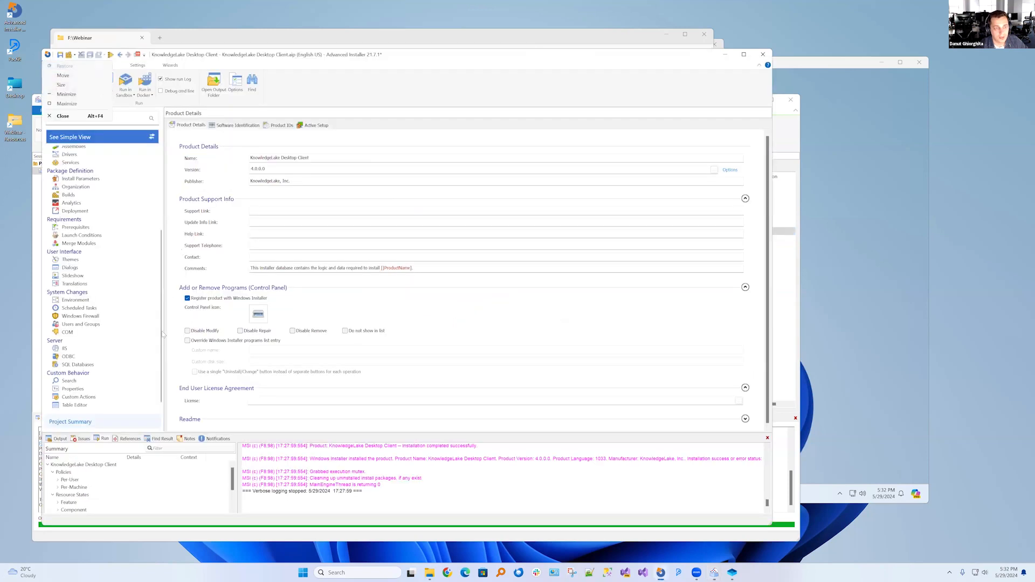
{"action": "left_click", "coordinate": [767, 440]}
{"action": "left_click", "coordinate": [766, 439]}
{"action": "left_click", "coordinate": [78, 480]}
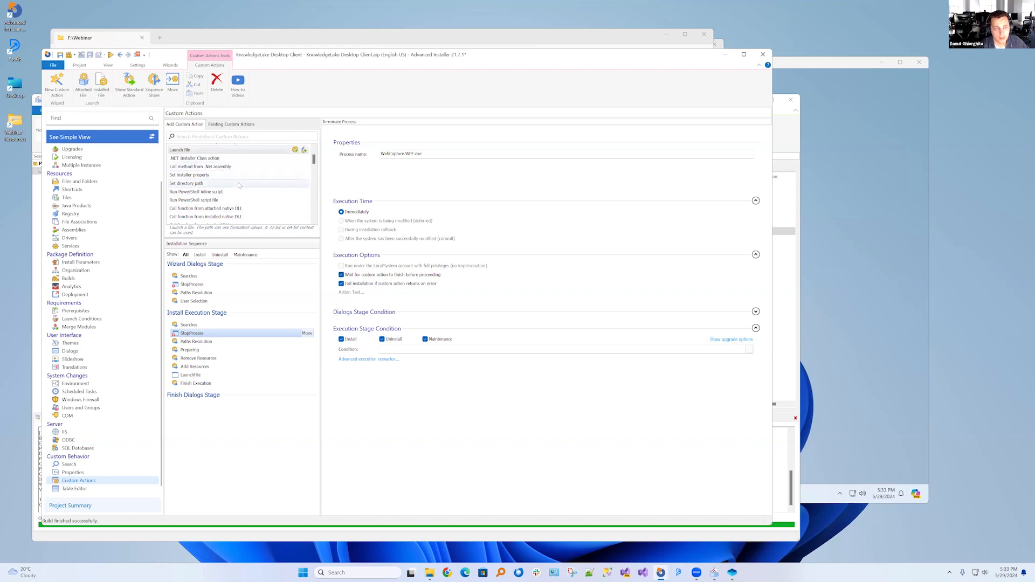
{"action": "left_click", "coordinate": [215, 138]}
{"action": "type", "text": "po"}
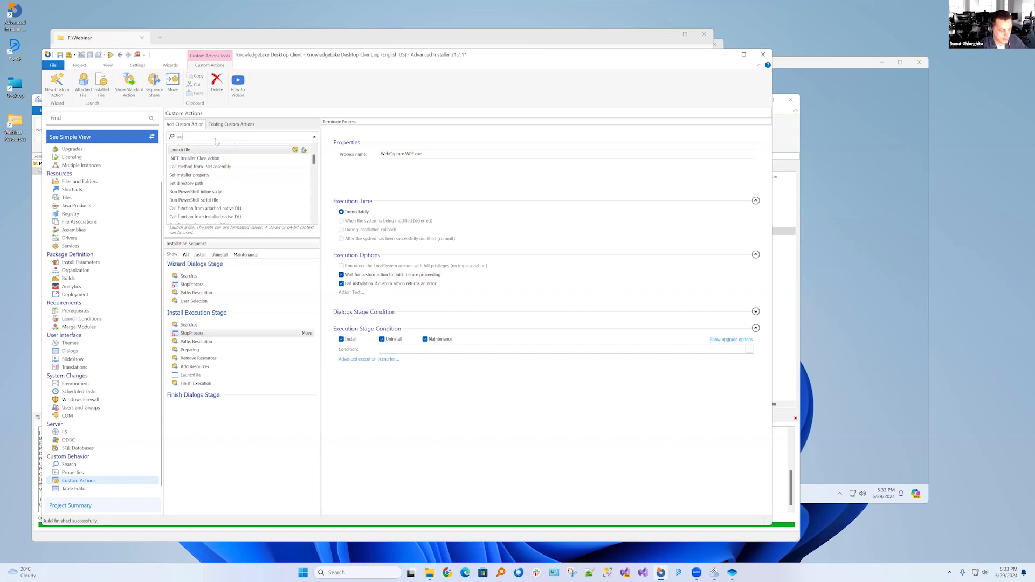
{"action": "type", "text": "wer"}
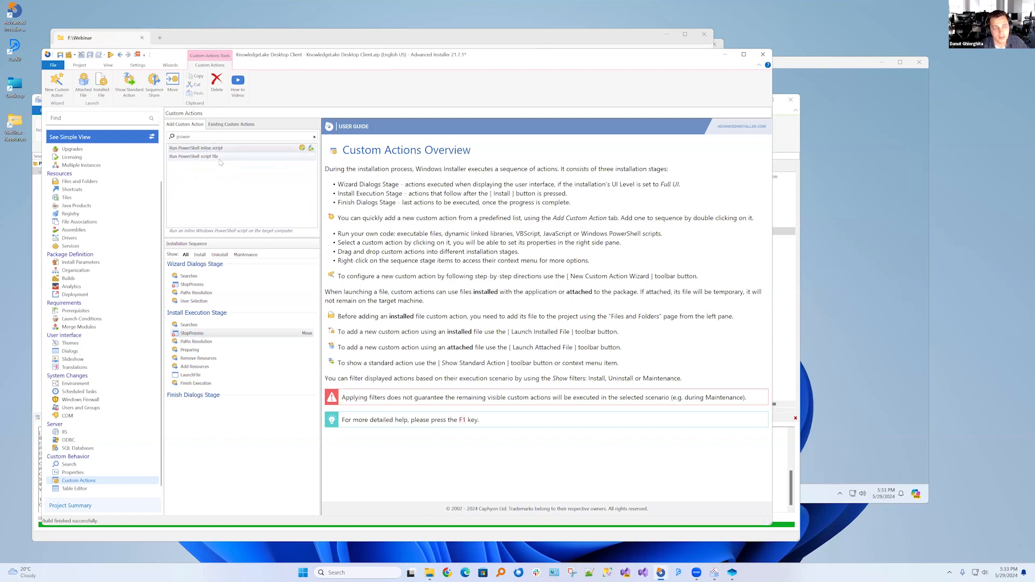
{"action": "left_click", "coordinate": [302, 149]}
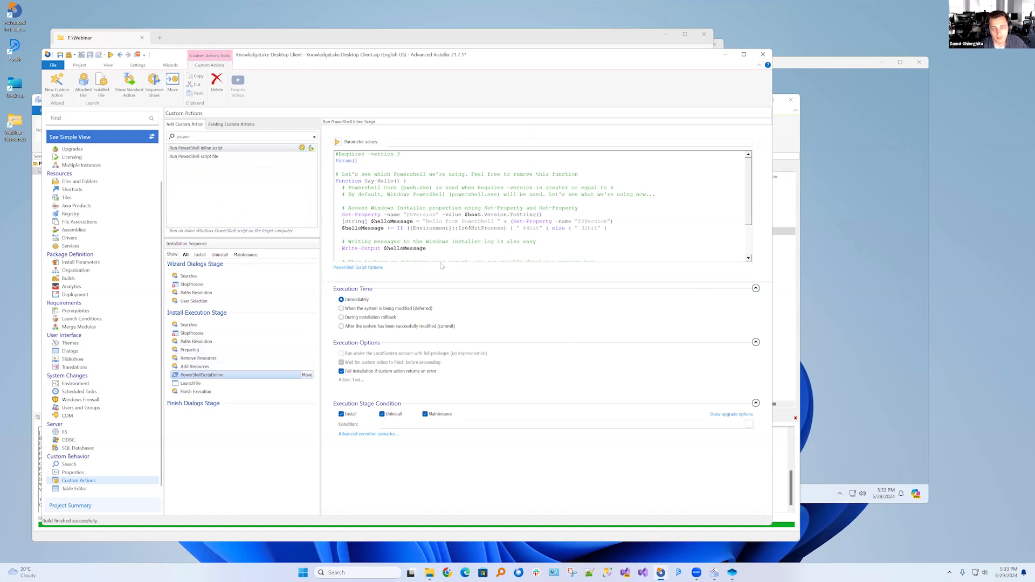
Enlarge the script editor and move the PowerShell script action directly after StopProcess in the Install Execution Stage
{"action": "left_click", "coordinate": [358, 268]}
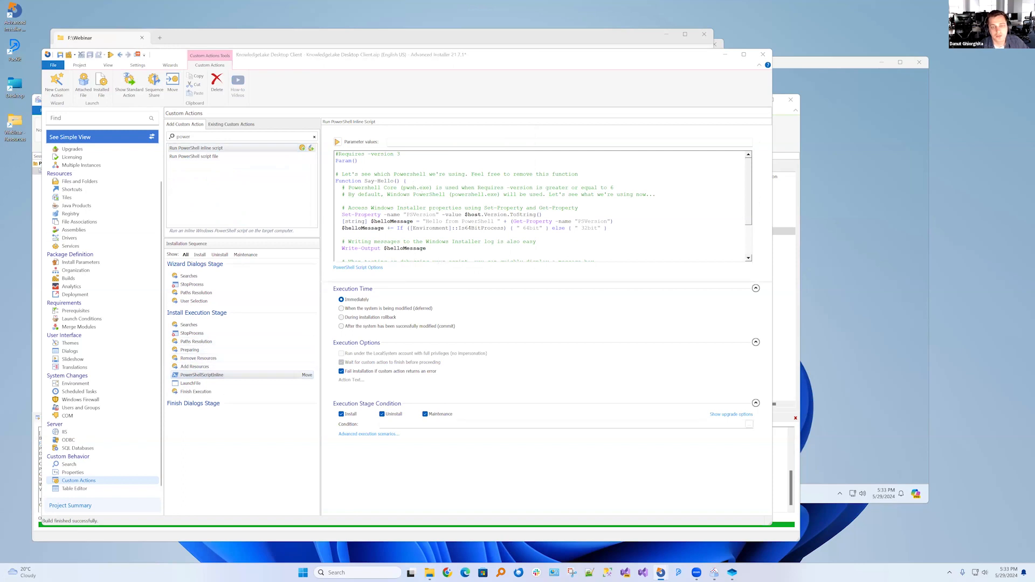
{"action": "left_click", "coordinate": [345, 194]}
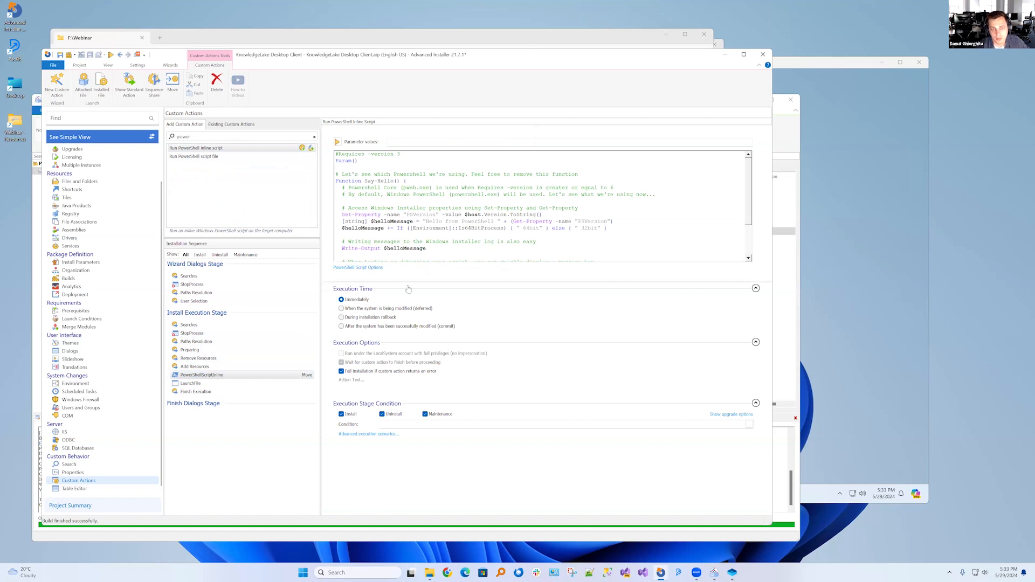
{"action": "left_click_drag", "start_coordinate": [409, 289], "coordinate": [402, 350]}
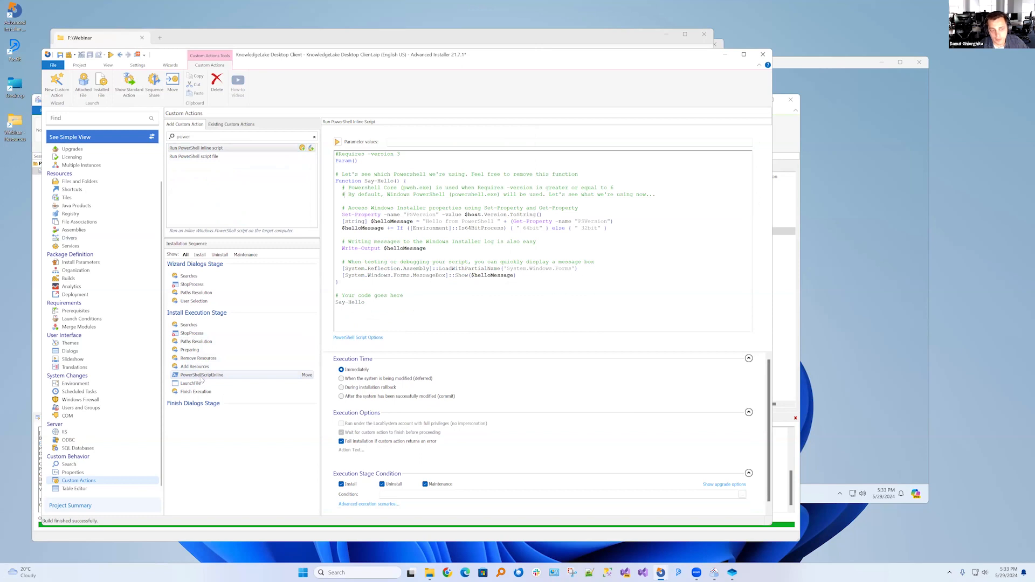
{"action": "left_click_drag", "start_coordinate": [200, 380], "coordinate": [221, 347]}
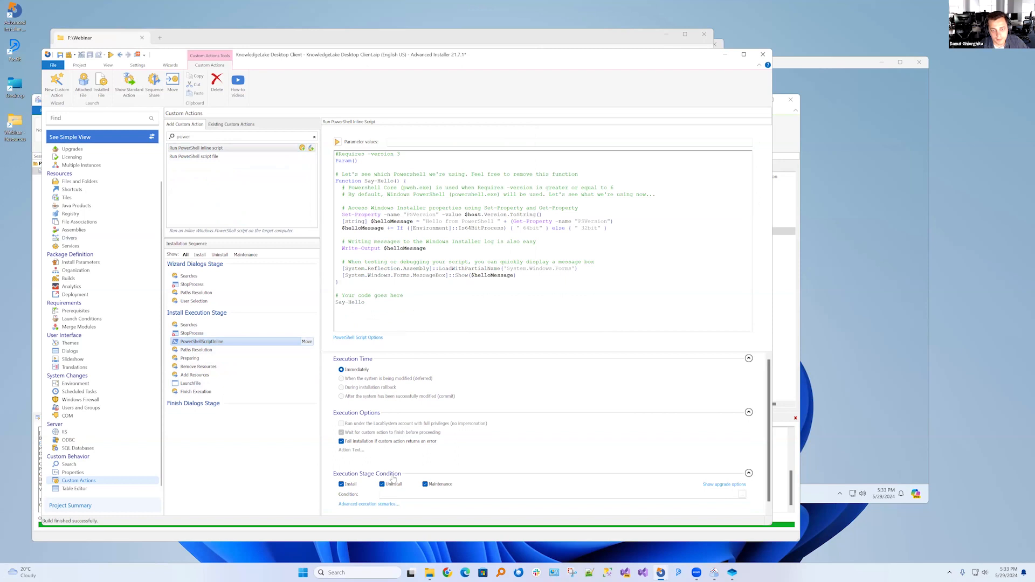
Rename the PowerShell script action as SearchExistingVerison
{"action": "left_click", "coordinate": [202, 342]}
{"action": "type", "text": "Search"}
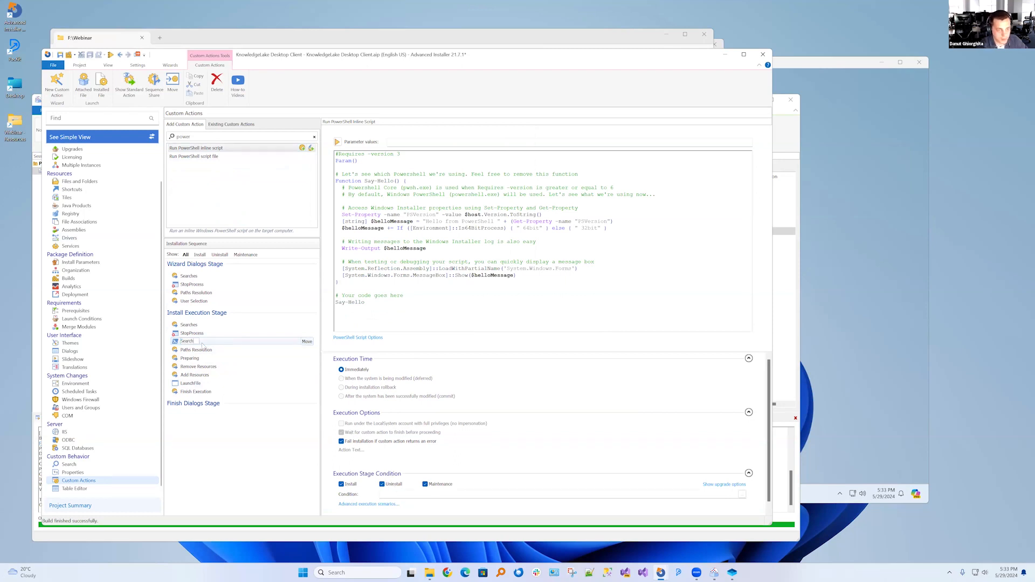
{"action": "type", "text": "ExistingVerison"}
{"action": "key", "text": "Return"}
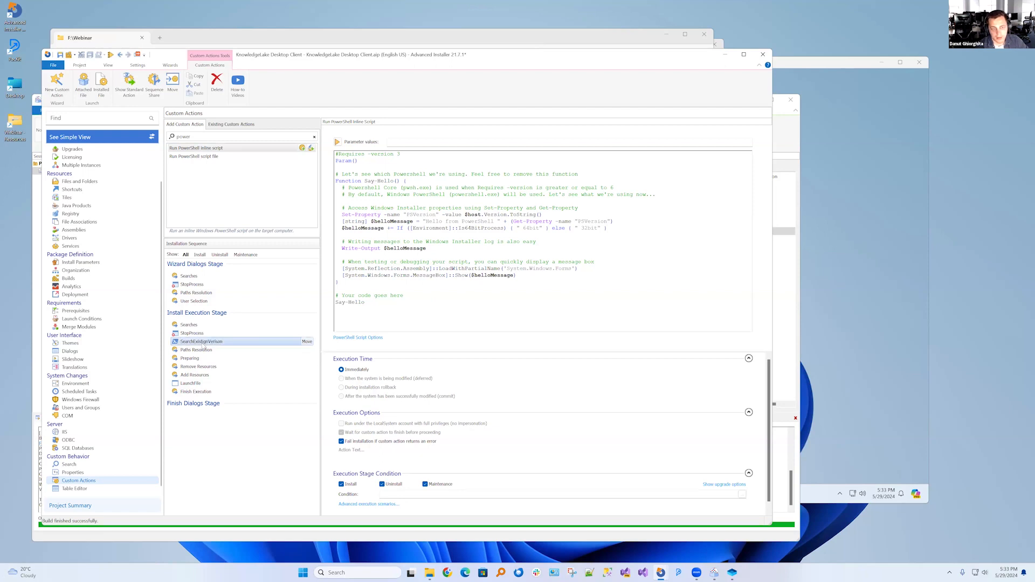
Replace the template script with the copied code that finds KnowledgeLake Desktop Client's uninstall string and stores it in OLD_VERSION_UNINSTALL_PATH
{"action": "left_click_drag", "start_coordinate": [485, 239], "coordinate": [484, 235]}
{"action": "left_click", "coordinate": [474, 220]}
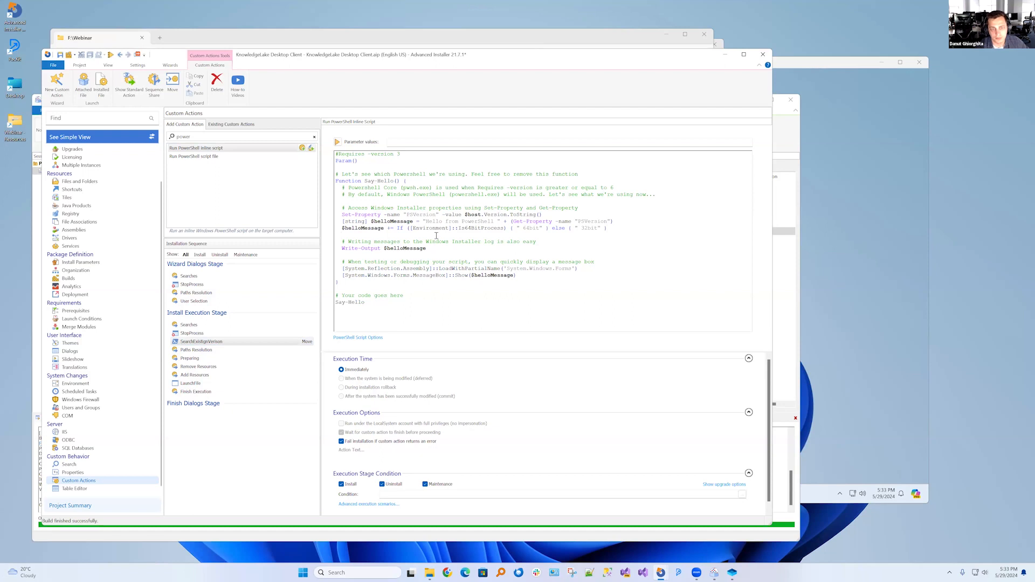
{"action": "key", "text": "ctrl+a"}
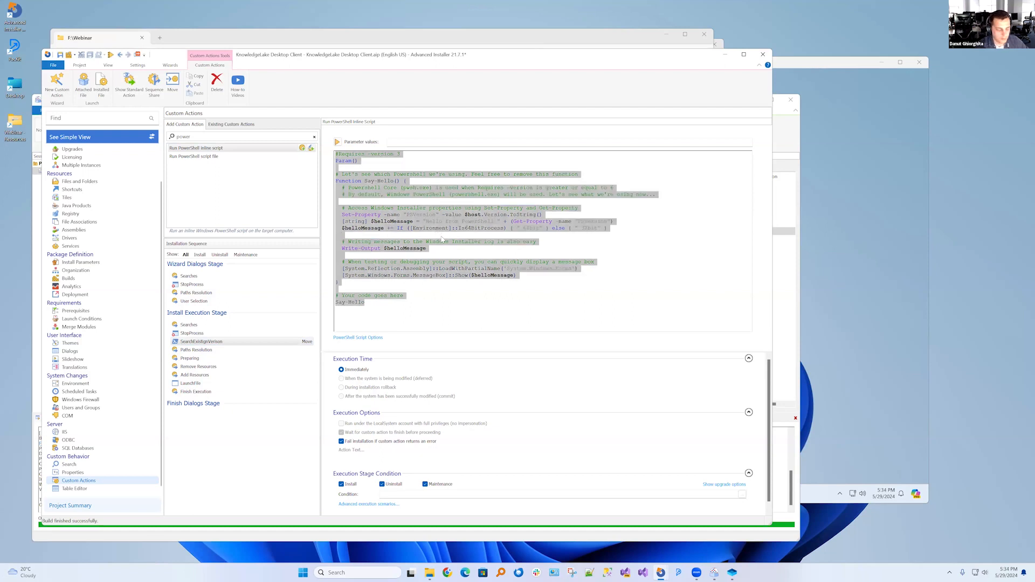
{"action": "key", "text": "Delete"}
{"action": "key", "text": "ctrl+v"}
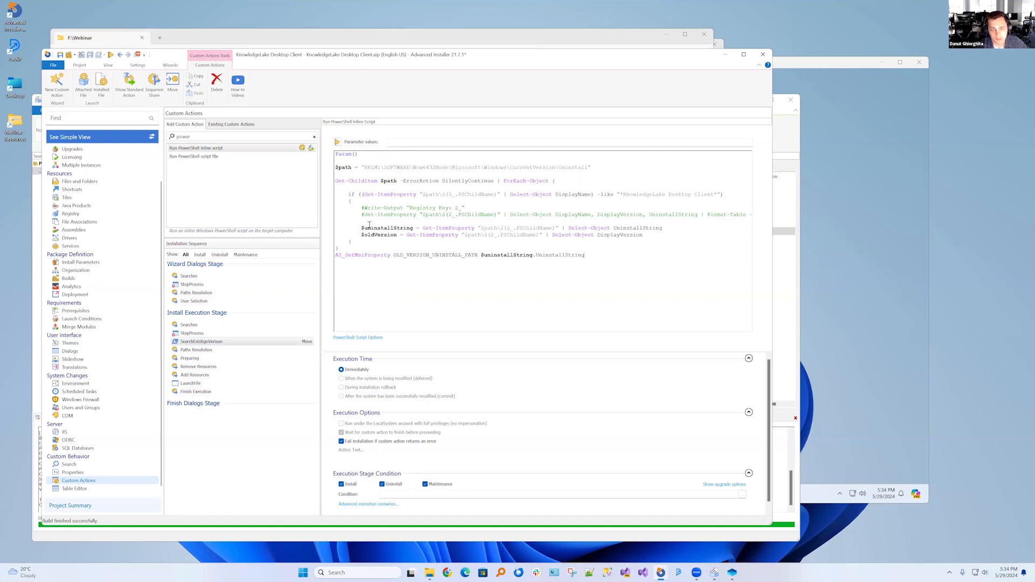
{"action": "left_click_drag", "start_coordinate": [355, 248], "coordinate": [323, 154]}
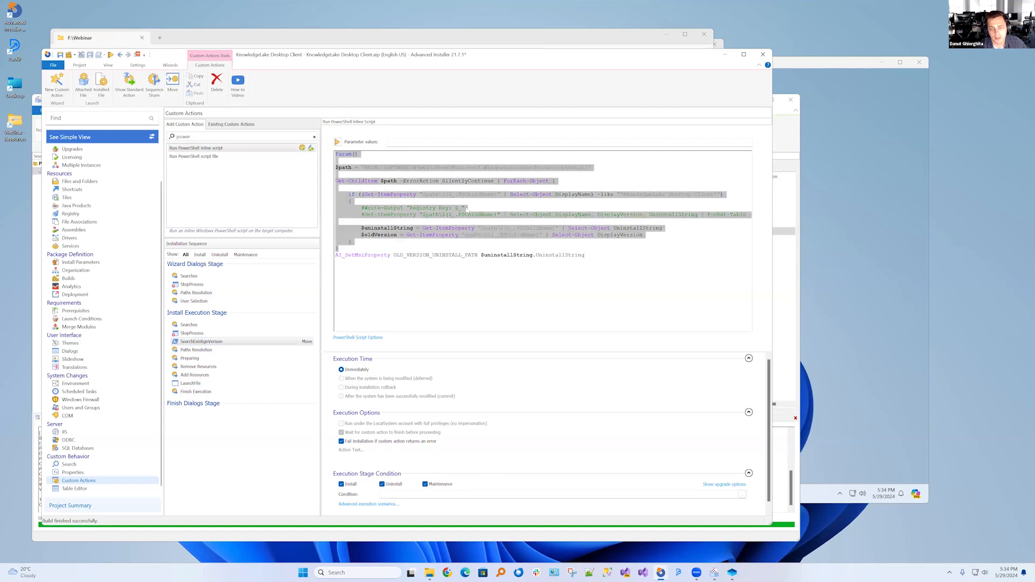
Switch to Windows Sandbox, open Windows PowerShell ISE (x86), and paste the copied uninstall-detection code into a new script
{"action": "left_click", "coordinate": [835, 308]}
{"action": "left_click", "coordinate": [511, 494]}
{"action": "type", "text": "power"}
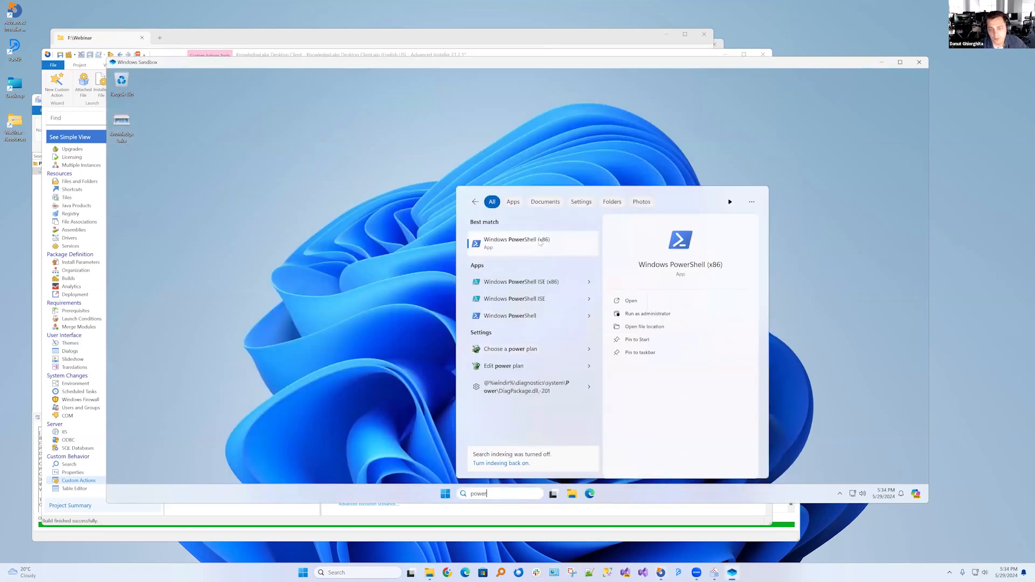
{"action": "left_click", "coordinate": [498, 251]}
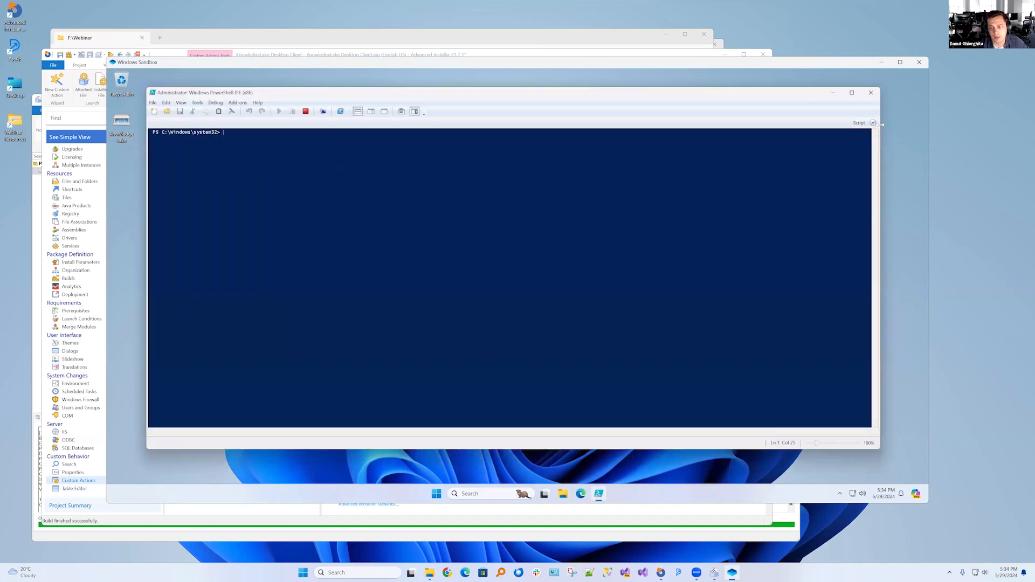
{"action": "left_click", "coordinate": [874, 123]}
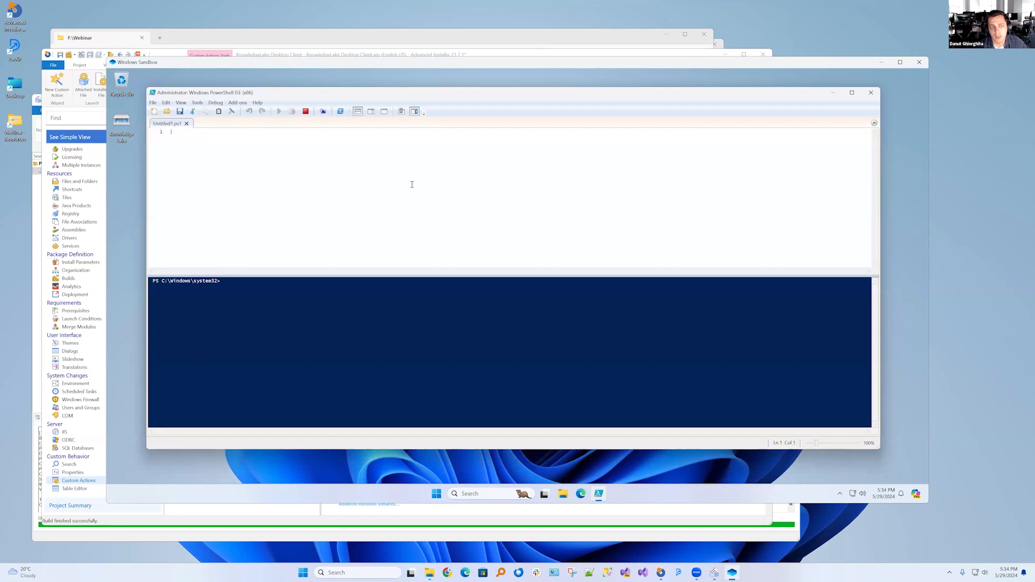
{"action": "key", "text": "ctrl+v"}
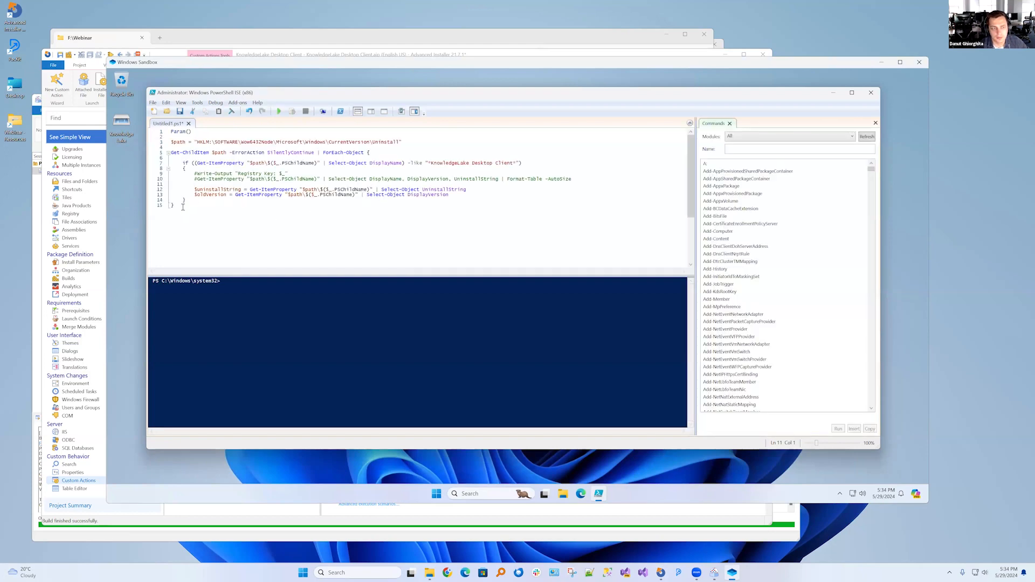
Run the whole pasted script in the sandbox and output the $uninstallString variable
{"action": "left_click_drag", "start_coordinate": [180, 207], "coordinate": [154, 119]}
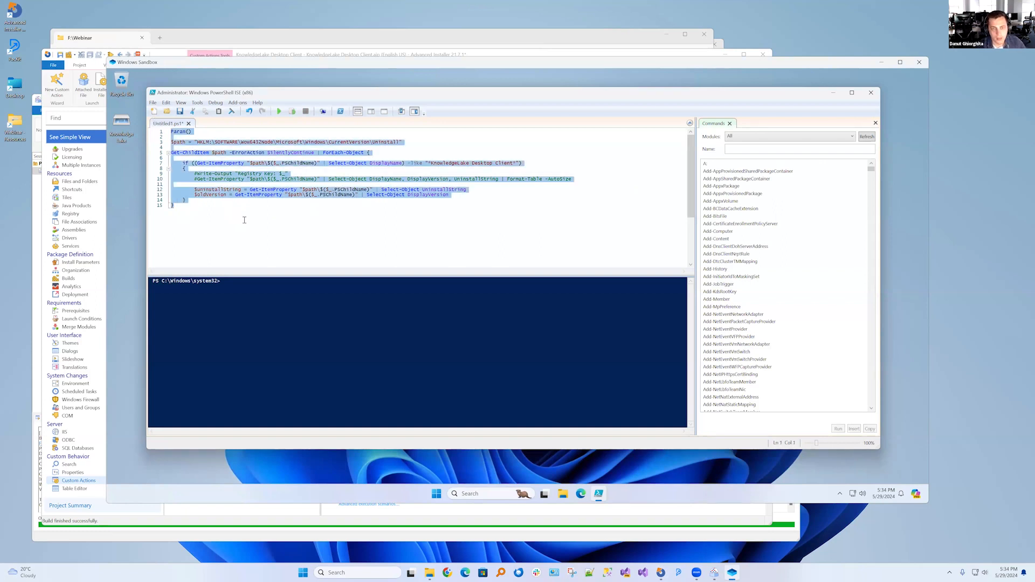
{"action": "key", "text": "F8"}
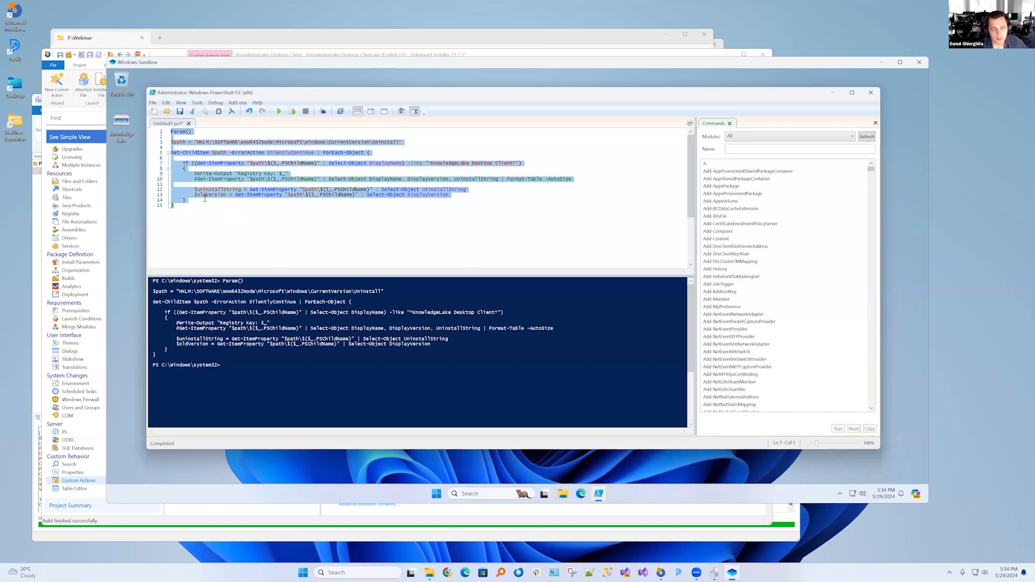
{"action": "left_click", "coordinate": [194, 196]}
{"action": "left_click_drag", "start_coordinate": [194, 196], "coordinate": [243, 190]}
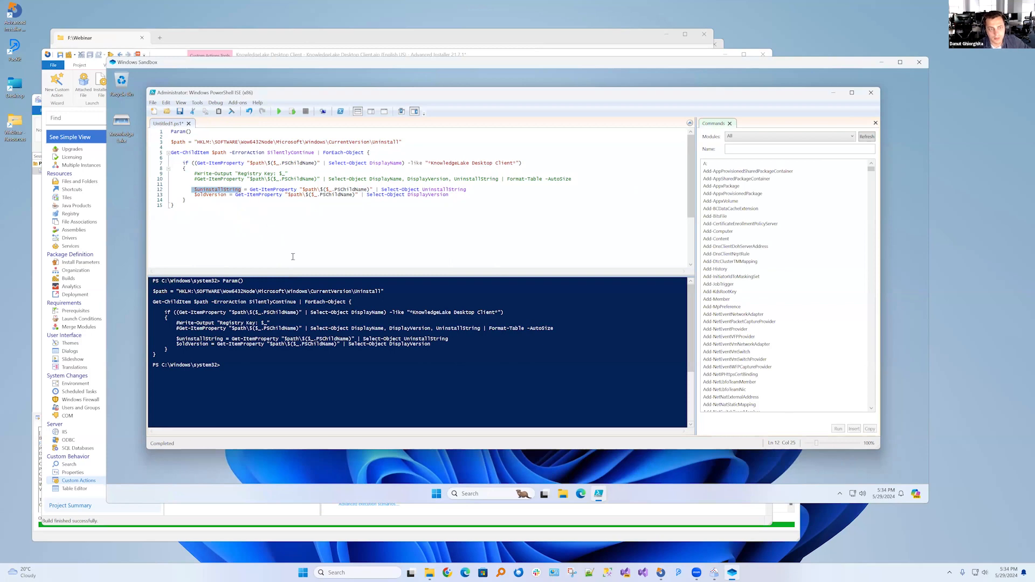
{"action": "key", "text": "F8"}
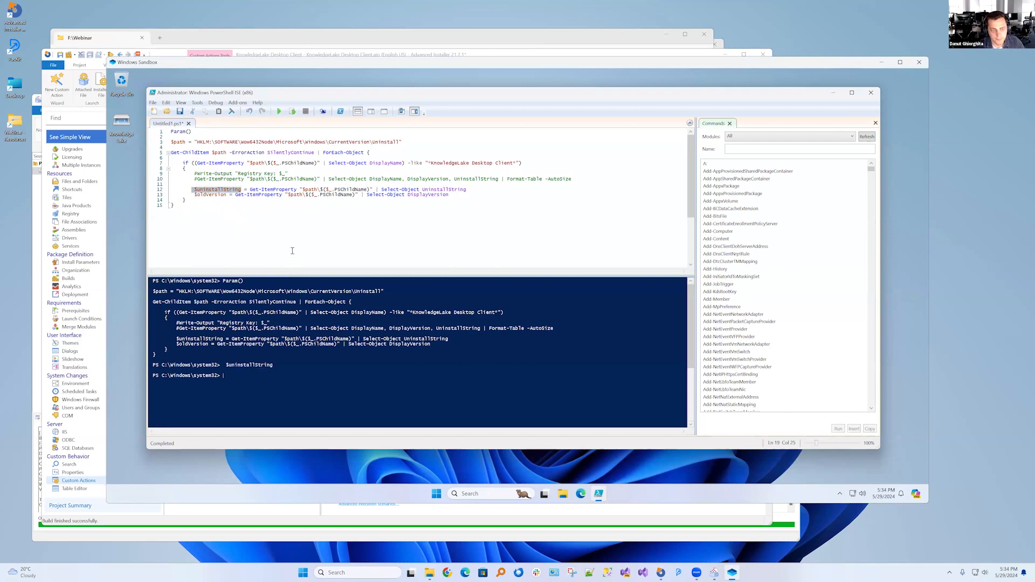
Rerun the $uninstallString assignment, then the script from the $path line, and output the variable again
{"action": "left_click_drag", "start_coordinate": [194, 190], "coordinate": [469, 189]}
{"action": "key", "text": "F8"}
{"action": "key", "text": "F8"}
{"action": "left_click_drag", "start_coordinate": [186, 200], "coordinate": [164, 139]}
{"action": "key", "text": "F8"}
{"action": "left_click", "coordinate": [193, 195]}
{"action": "left_click_drag", "start_coordinate": [217, 195], "coordinate": [241, 190]}
{"action": "left_click", "coordinate": [204, 189]}
{"action": "key", "text": "F8"}
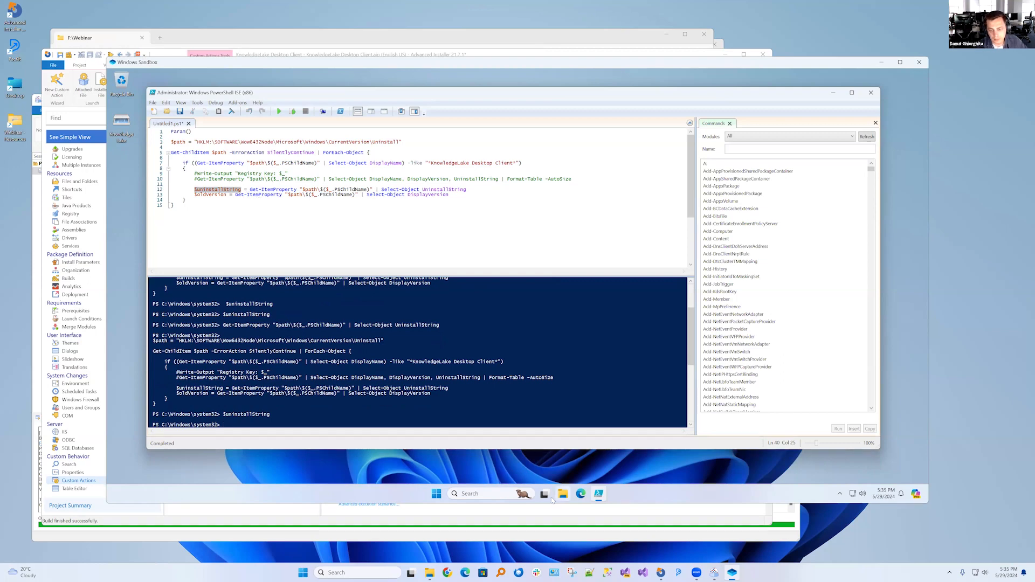
Open Control Panel in the sandbox and check the list of installed programs for KnowledgeLake Desktop Client
{"action": "left_click", "coordinate": [477, 494]}
{"action": "type", "text": "control Panel"}
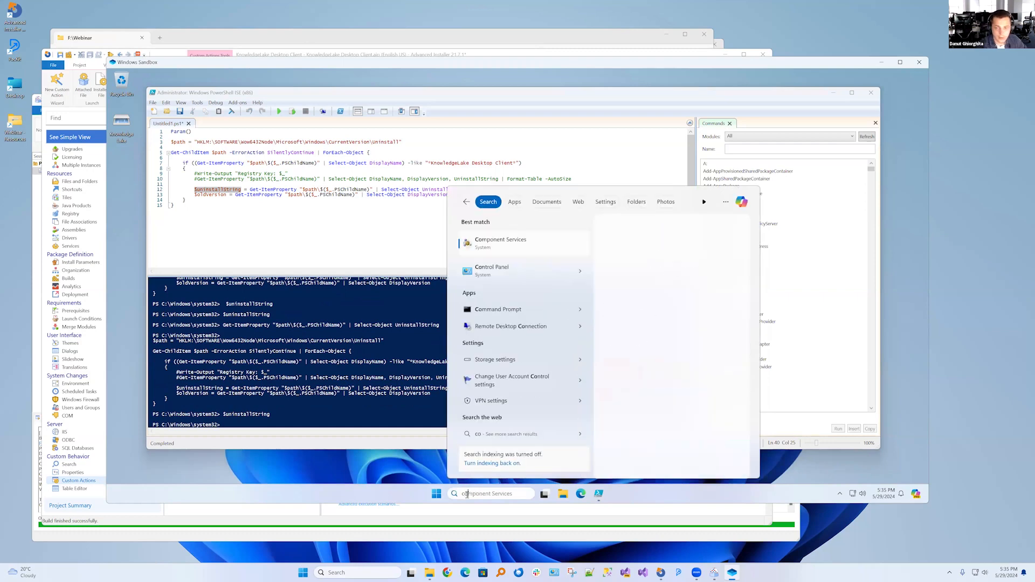
{"action": "key", "text": "Return"}
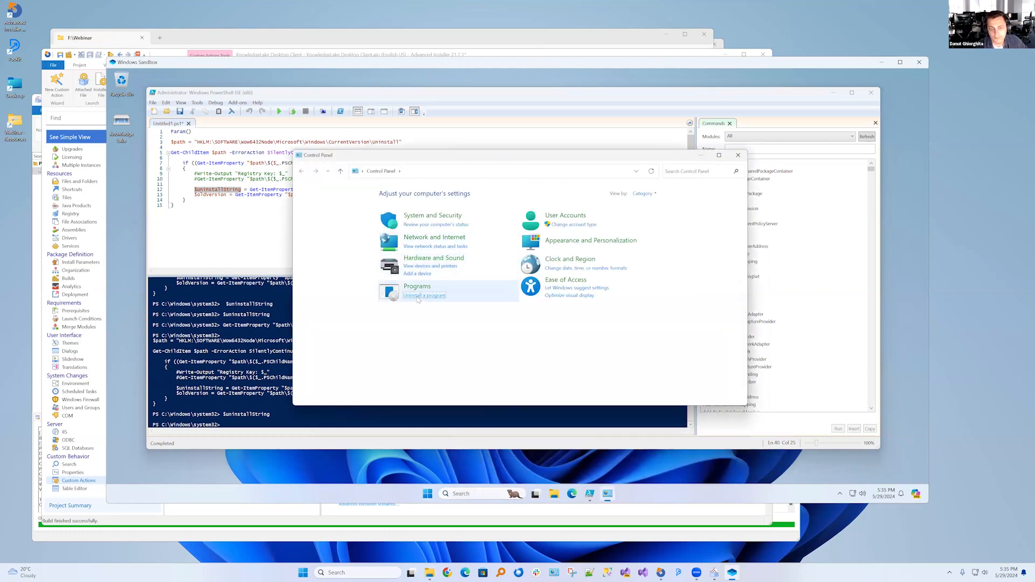
{"action": "left_click", "coordinate": [417, 297]}
Install KnowledgeLake Desktop Client 3.9.1.0 in the sandbox using the default folder and finish the setup wizard
{"action": "left_click", "coordinate": [202, 231]}
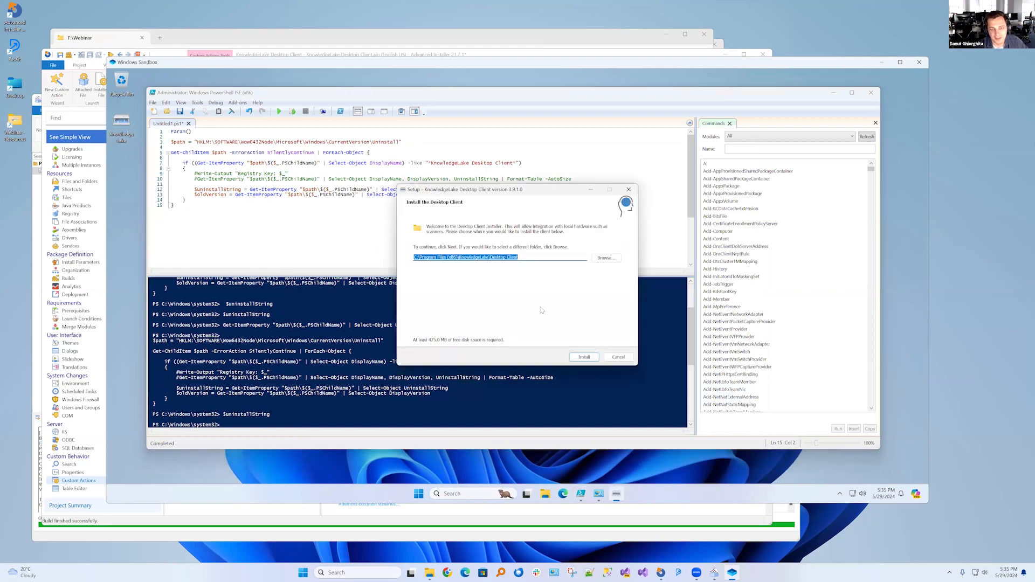
{"action": "left_click", "coordinate": [582, 357]}
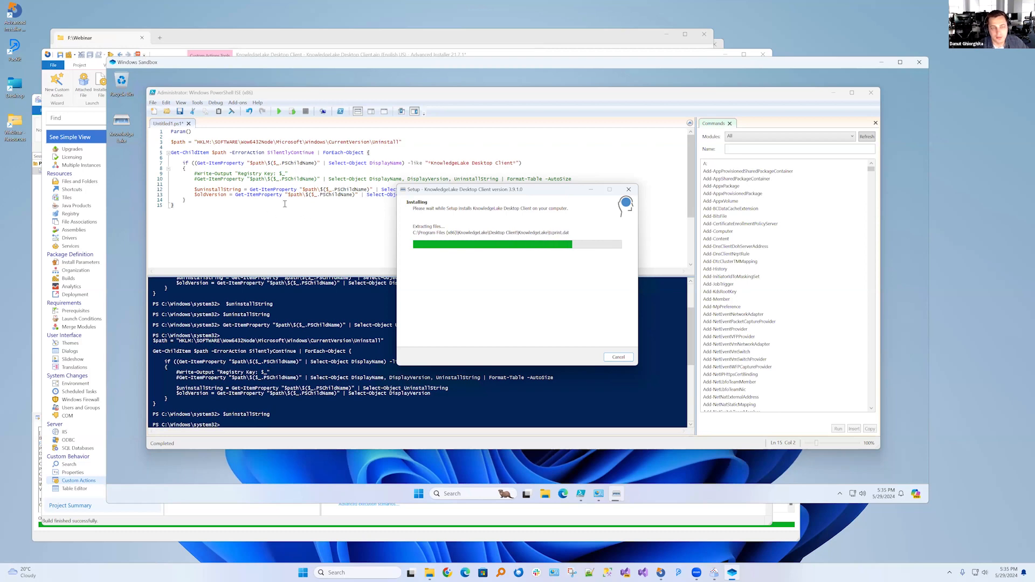
{"action": "scroll", "coordinate": [285, 203], "scroll_direction": "up", "scroll_amount": 4}
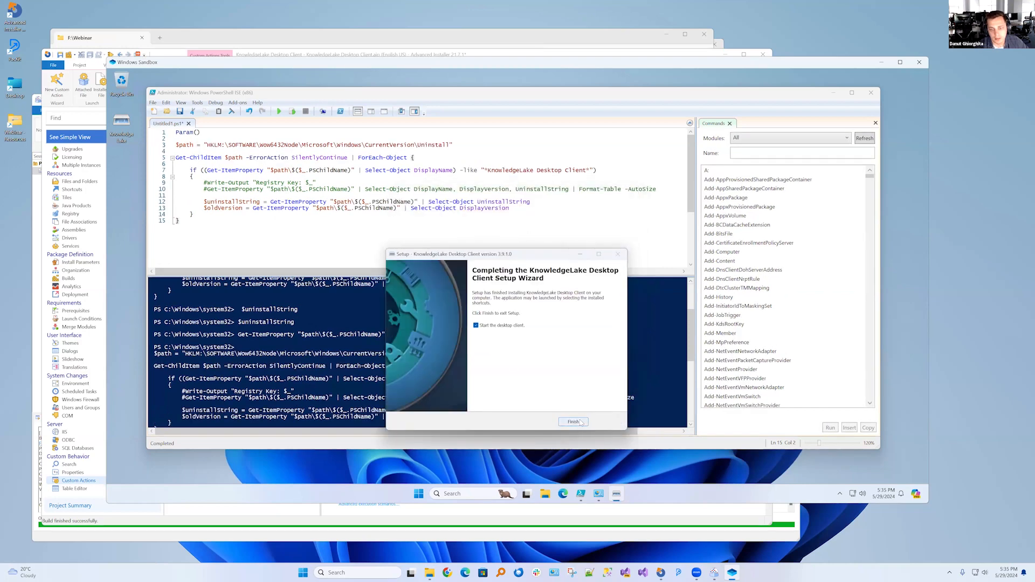
{"action": "left_click", "coordinate": [573, 422]}
Examine the script's registry path, the DisplayName filter for KnowledgeLake Desktop Client, and the $uninstallString and $oldVersion variables
{"action": "left_click_drag", "start_coordinate": [199, 145], "coordinate": [438, 152]}
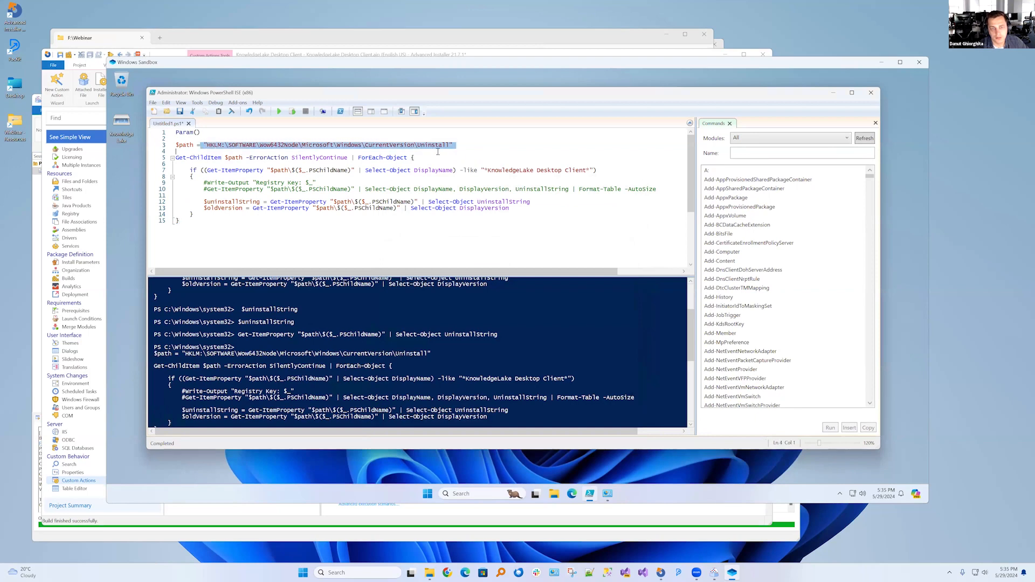
{"action": "left_click", "coordinate": [487, 171]}
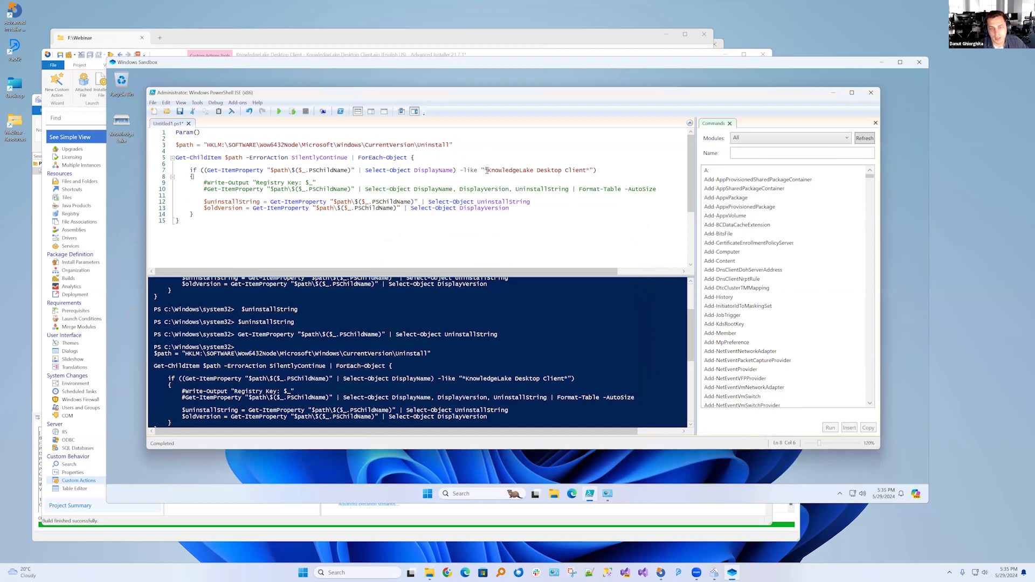
{"action": "double_click", "coordinate": [428, 171]}
{"action": "left_click", "coordinate": [497, 170]}
{"action": "left_click_drag", "start_coordinate": [487, 170], "coordinate": [588, 173]}
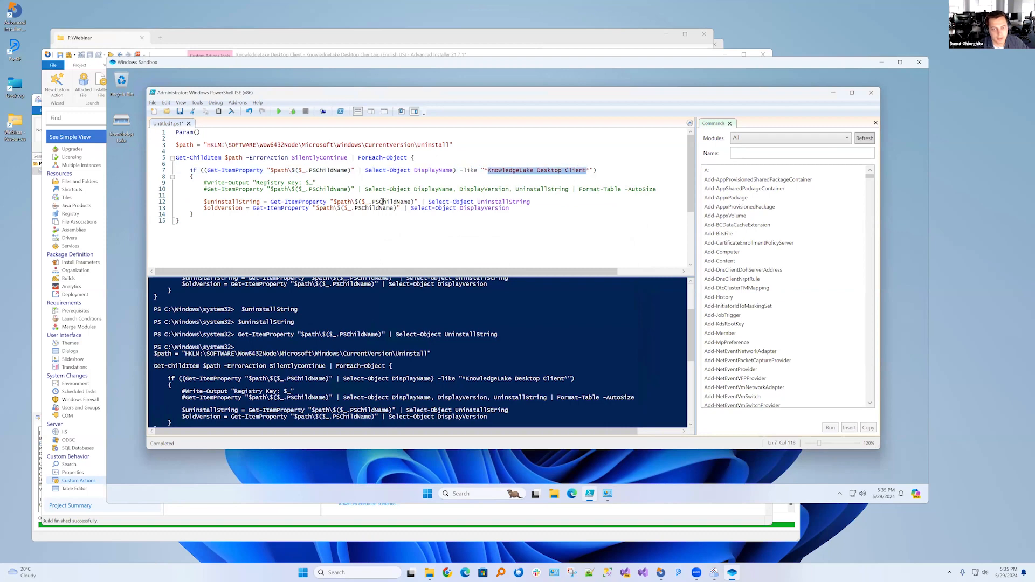
{"action": "left_click_drag", "start_coordinate": [204, 202], "coordinate": [261, 204]}
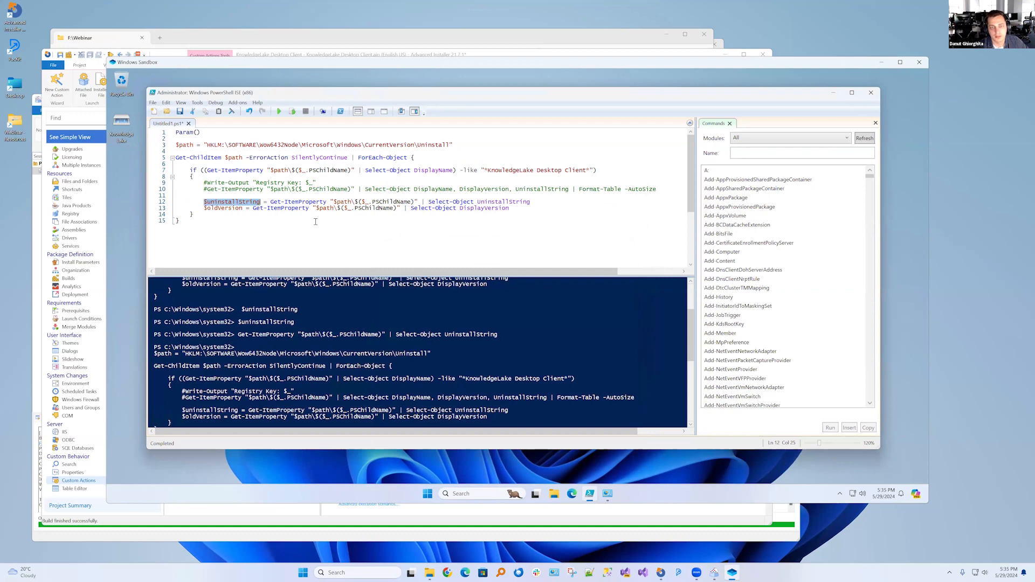
{"action": "left_click_drag", "start_coordinate": [204, 208], "coordinate": [267, 208]}
{"action": "left_click", "coordinate": [254, 231]}
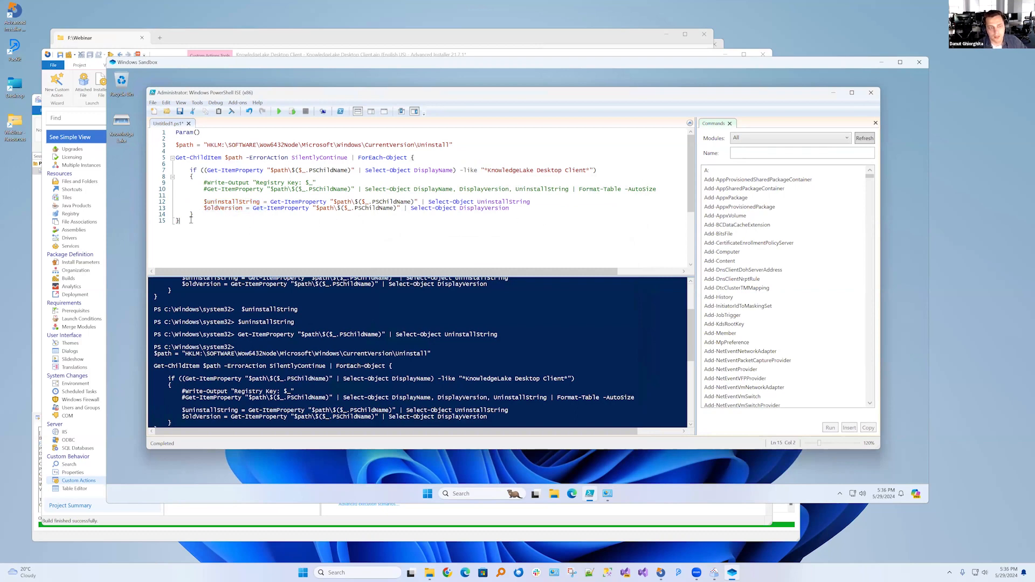
Execute the full detection script against the installed client and display the value of $uninstallString
{"action": "key", "text": "ctrl+a"}
{"action": "key", "text": "F8"}
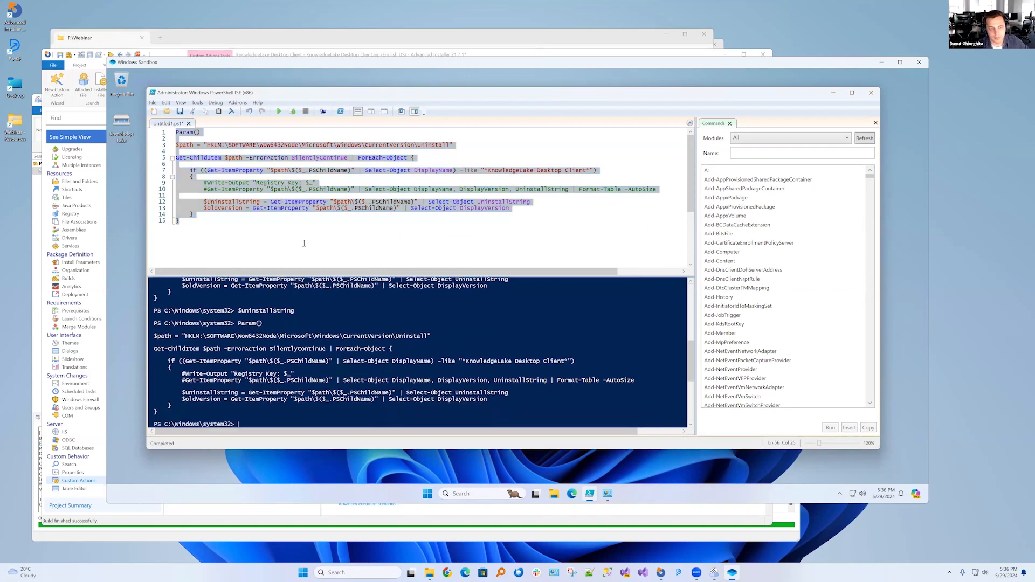
{"action": "left_click", "coordinate": [259, 226]}
{"action": "left_click_drag", "start_coordinate": [204, 203], "coordinate": [262, 208]}
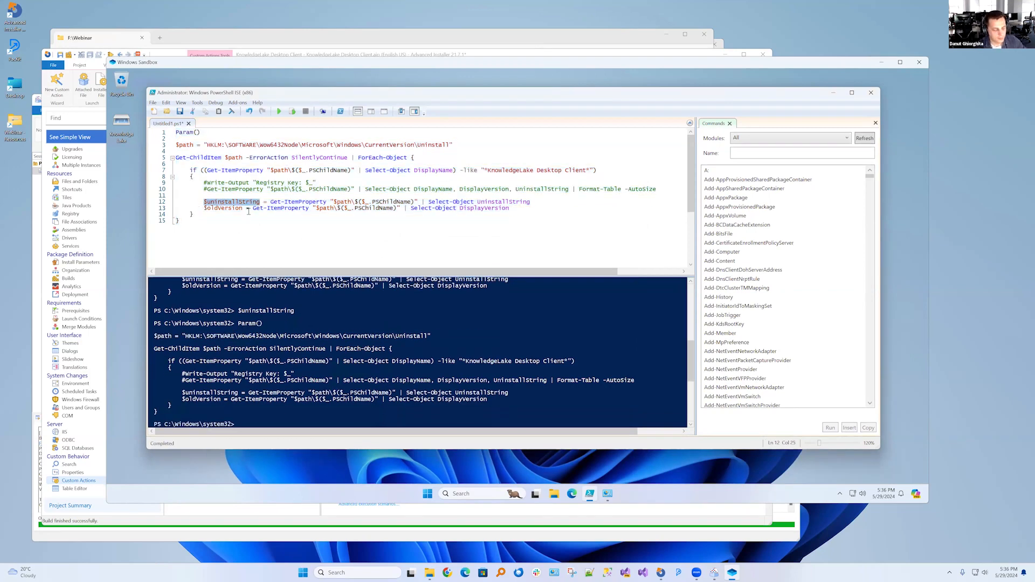
{"action": "key", "text": "F8"}
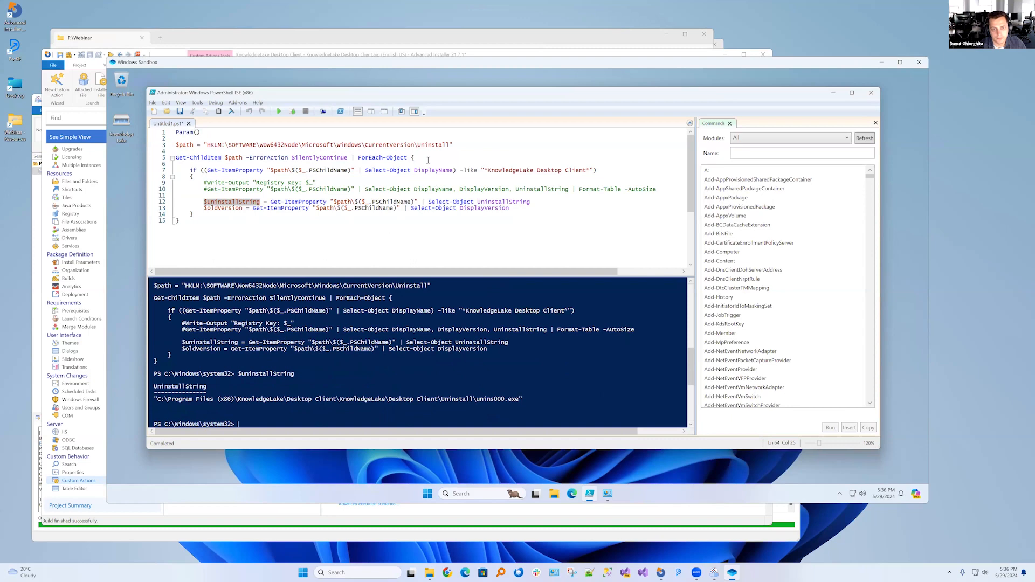
Compare the returned uninstall path with the script's registry path and its KnowledgeLake Desktop Client name filter
{"action": "left_click_drag", "start_coordinate": [425, 145], "coordinate": [379, 144]}
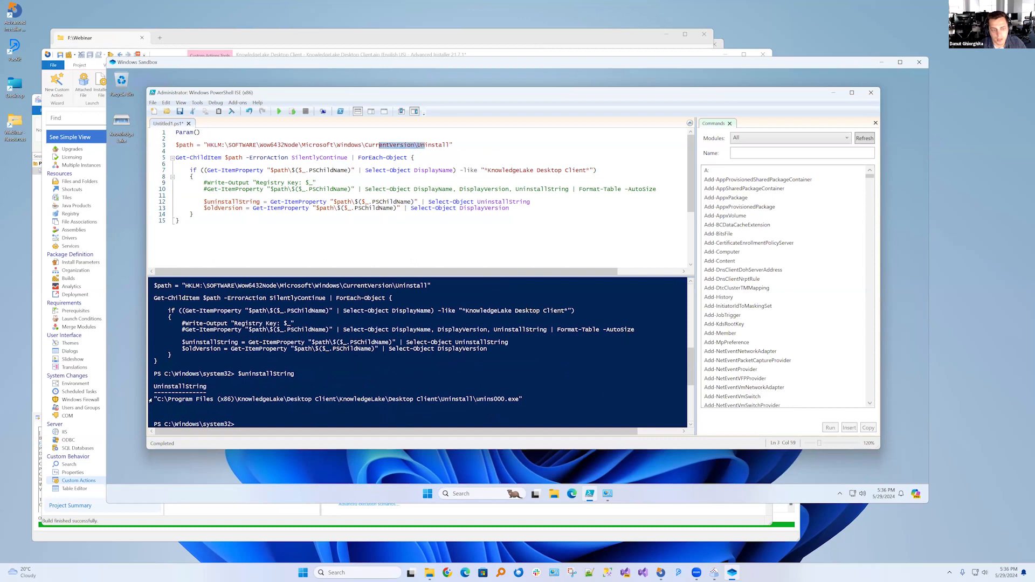
{"action": "left_click", "coordinate": [454, 391]}
{"action": "left_click_drag", "start_coordinate": [521, 401], "coordinate": [157, 400]}
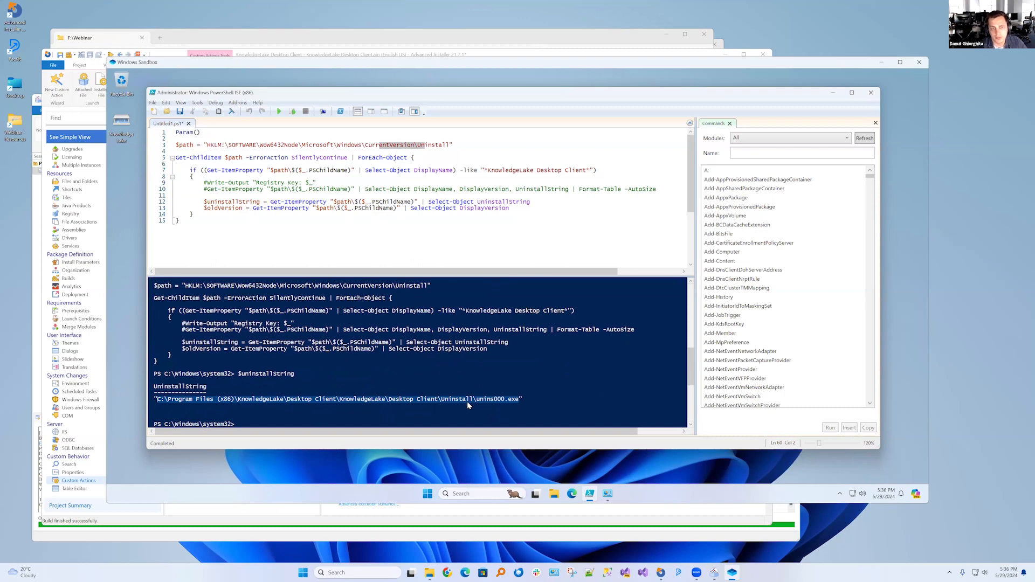
{"action": "left_click", "coordinate": [488, 171]}
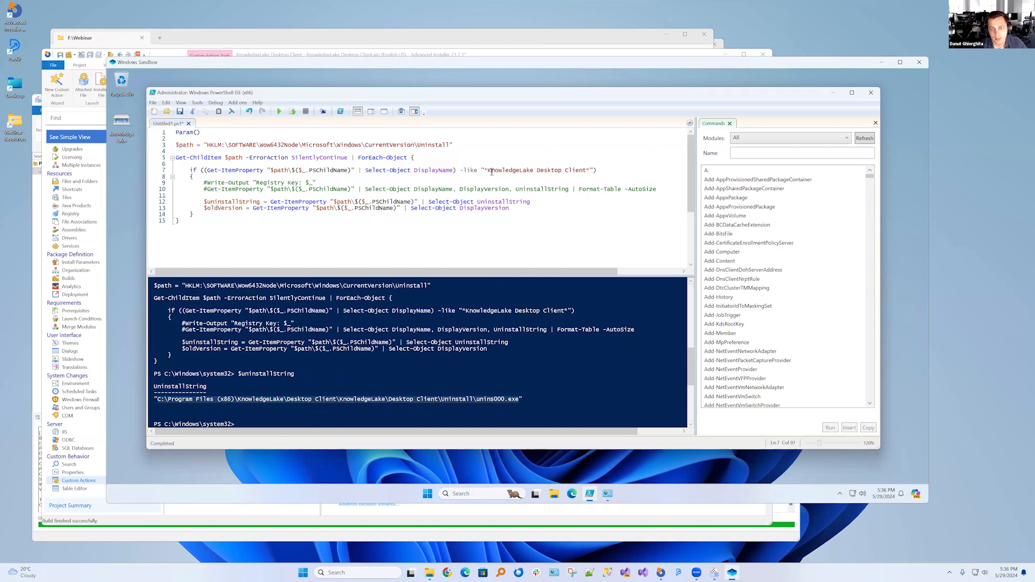
{"action": "left_click_drag", "start_coordinate": [488, 171], "coordinate": [586, 171]}
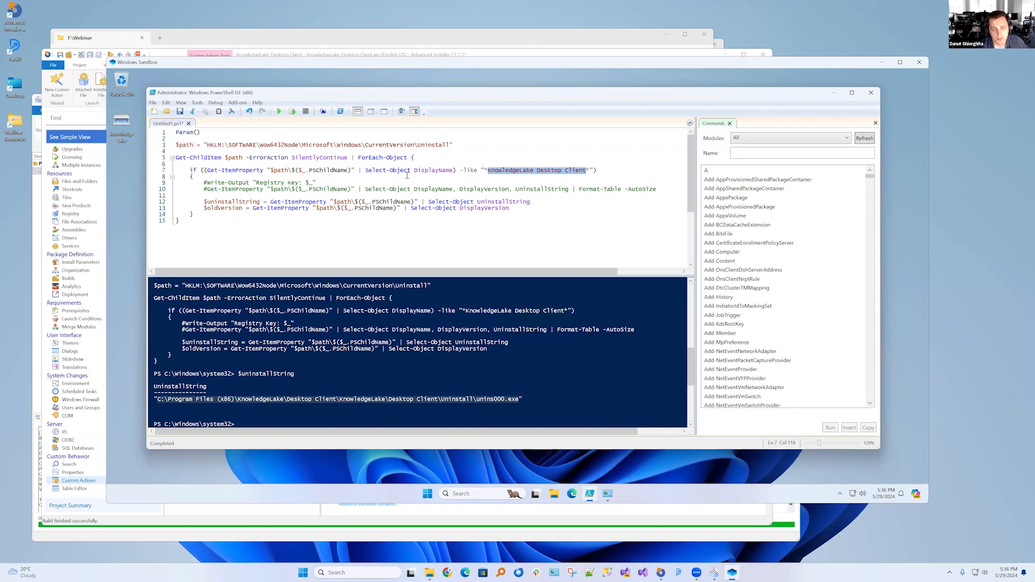
{"action": "key", "text": "Down"}
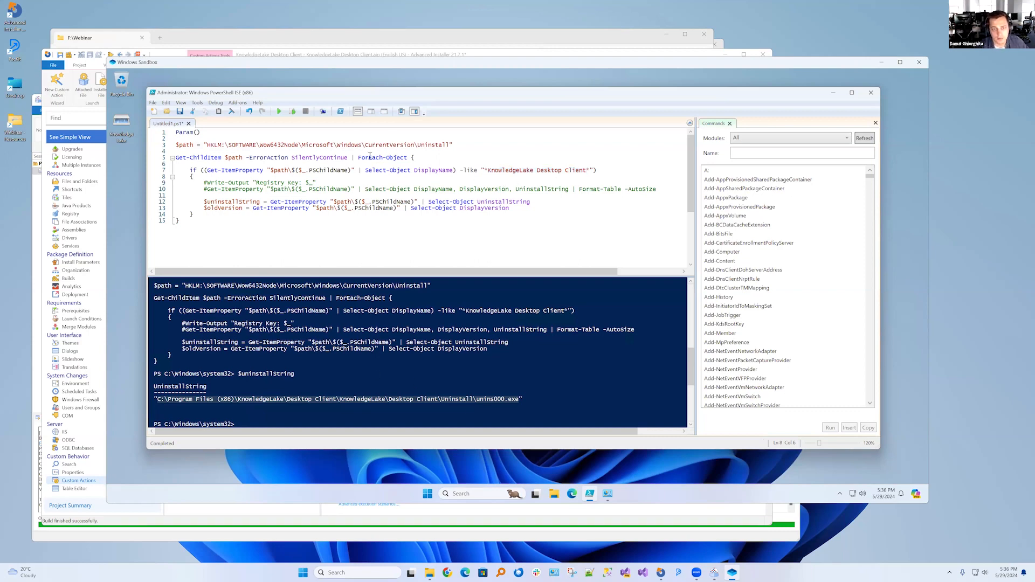
{"action": "left_click_drag", "start_coordinate": [489, 171], "coordinate": [589, 172]}
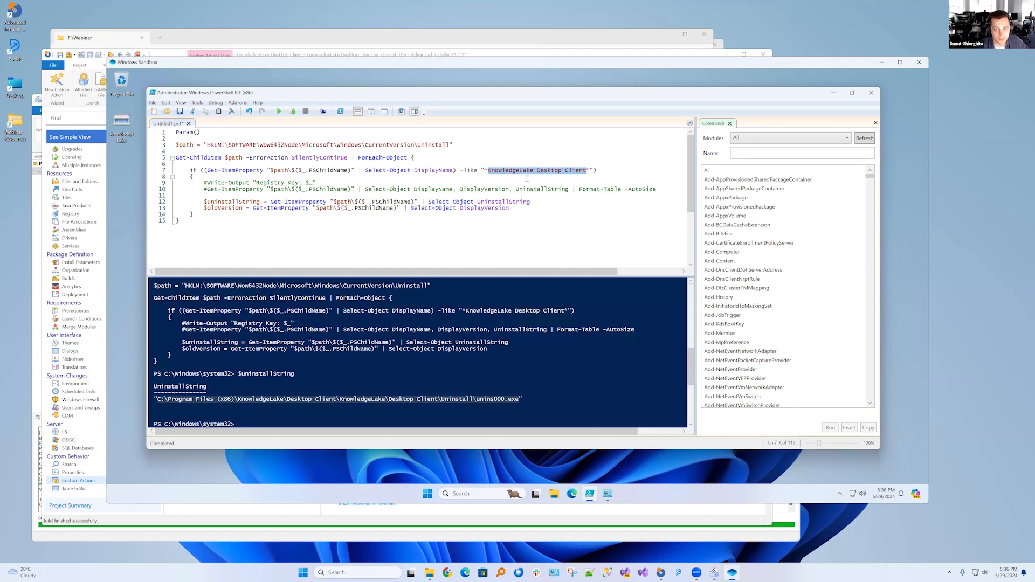
{"action": "left_click", "coordinate": [489, 177]}
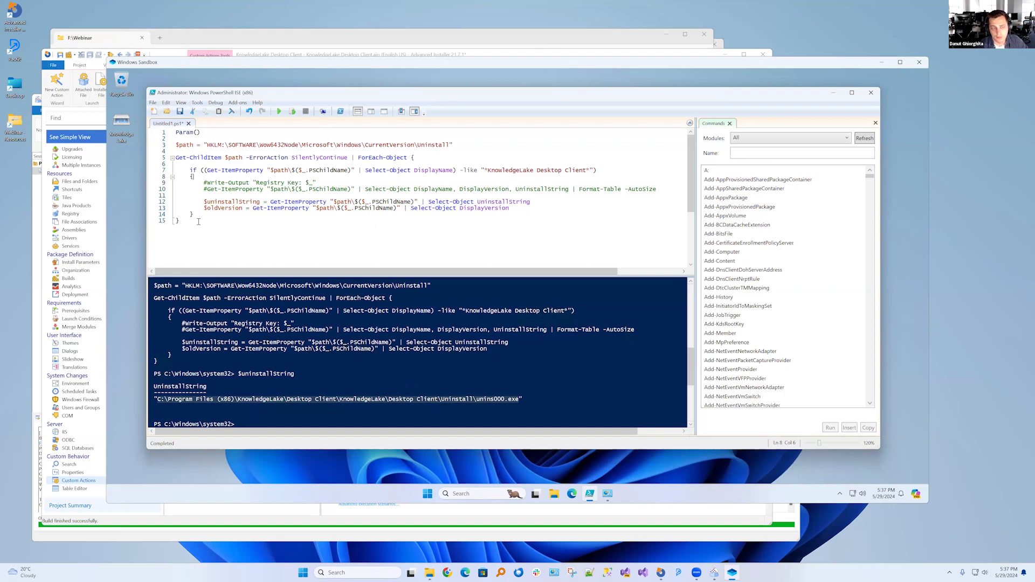
Select the whole test script and close PowerShell ISE without saving Untitled1.ps1
{"action": "left_click_drag", "start_coordinate": [180, 221], "coordinate": [162, 131]}
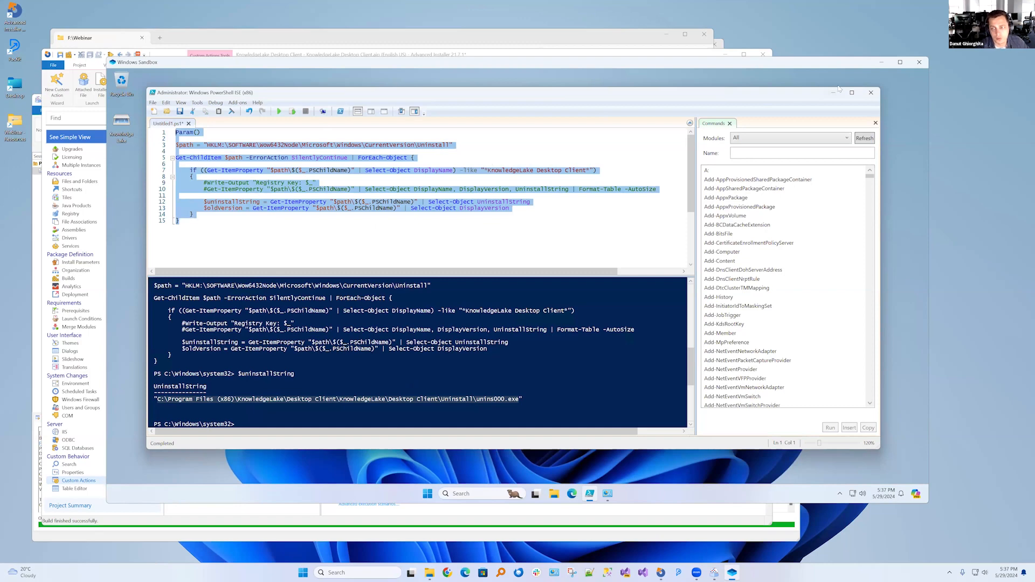
{"action": "left_click", "coordinate": [873, 96]}
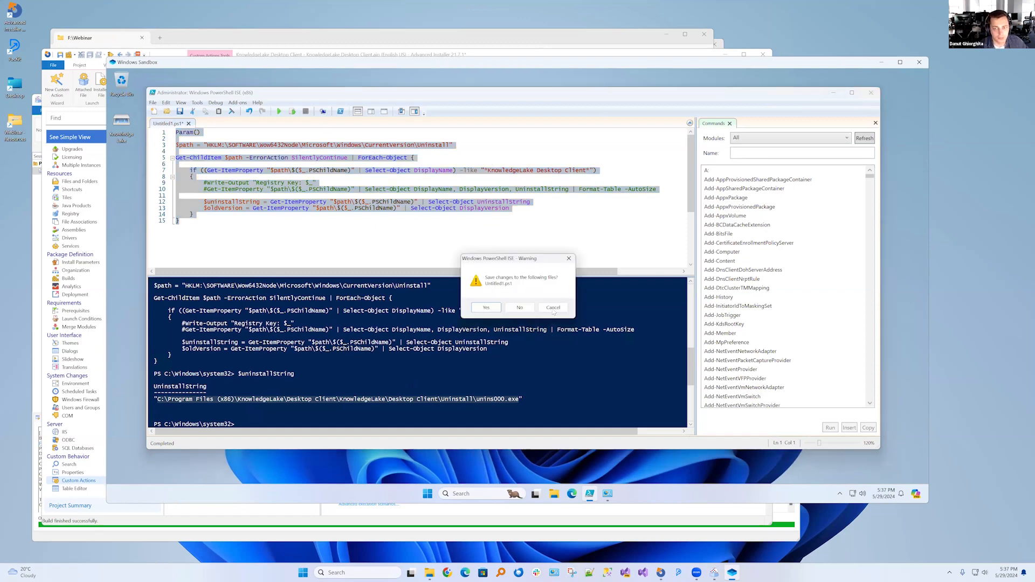
{"action": "left_click", "coordinate": [525, 312]}
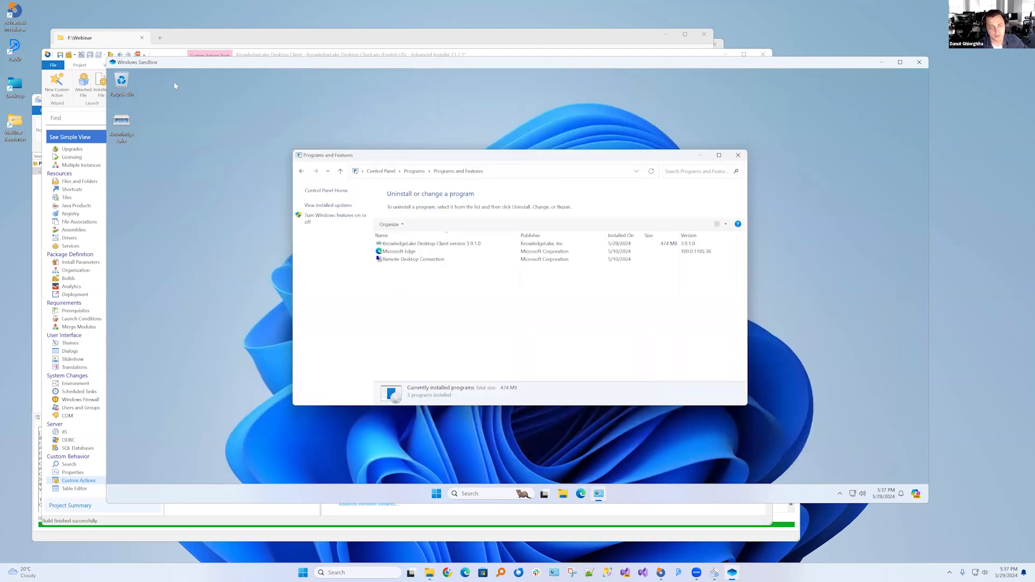
Switch back to Advanced Installer and review the SearchExistingVerison script's detection block and its AI_SetMsiProperty line
{"action": "left_click", "coordinate": [48, 54]}
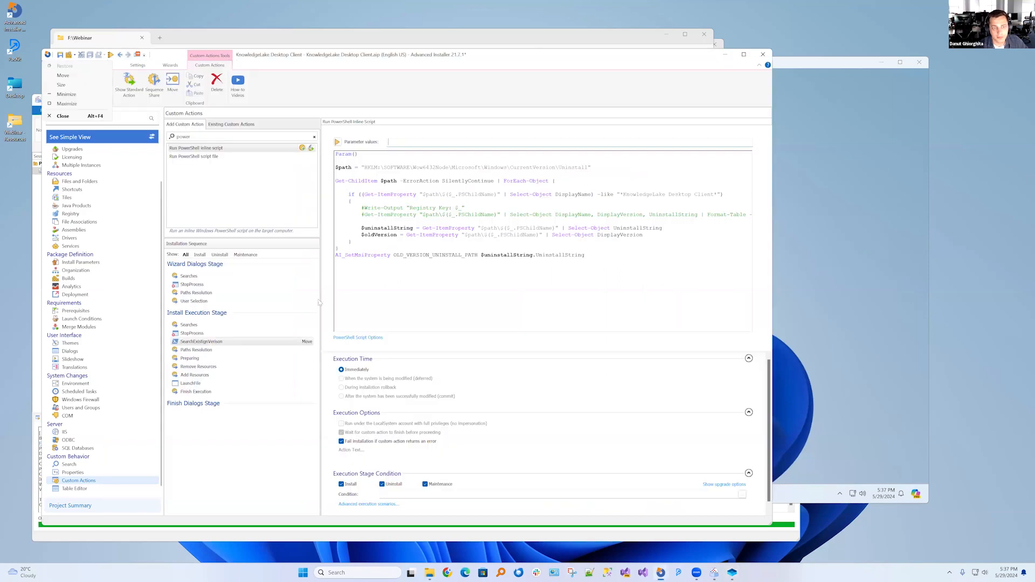
{"action": "left_click", "coordinate": [426, 268]}
{"action": "left_click_drag", "start_coordinate": [343, 251], "coordinate": [318, 150]}
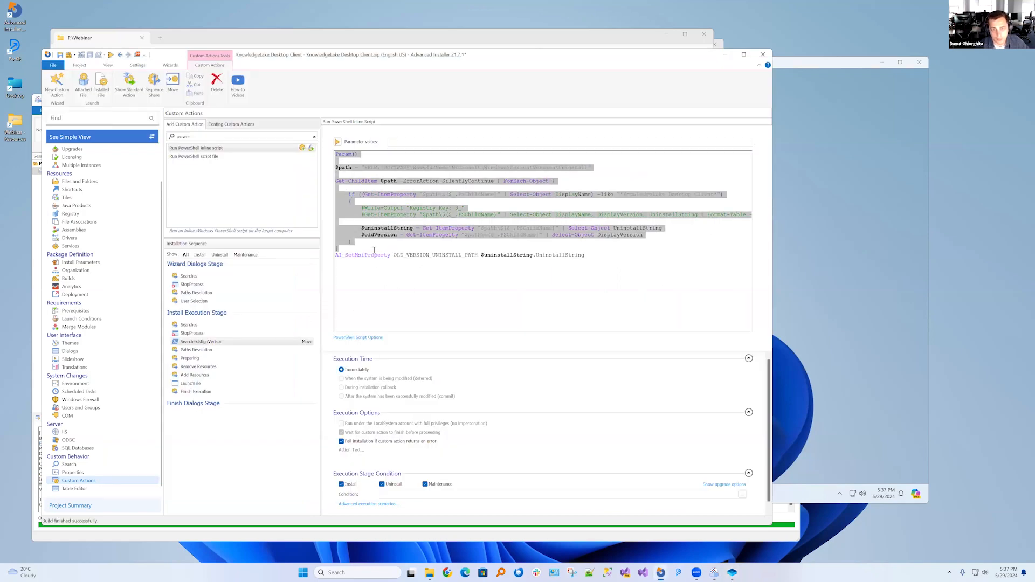
{"action": "left_click", "coordinate": [376, 257]}
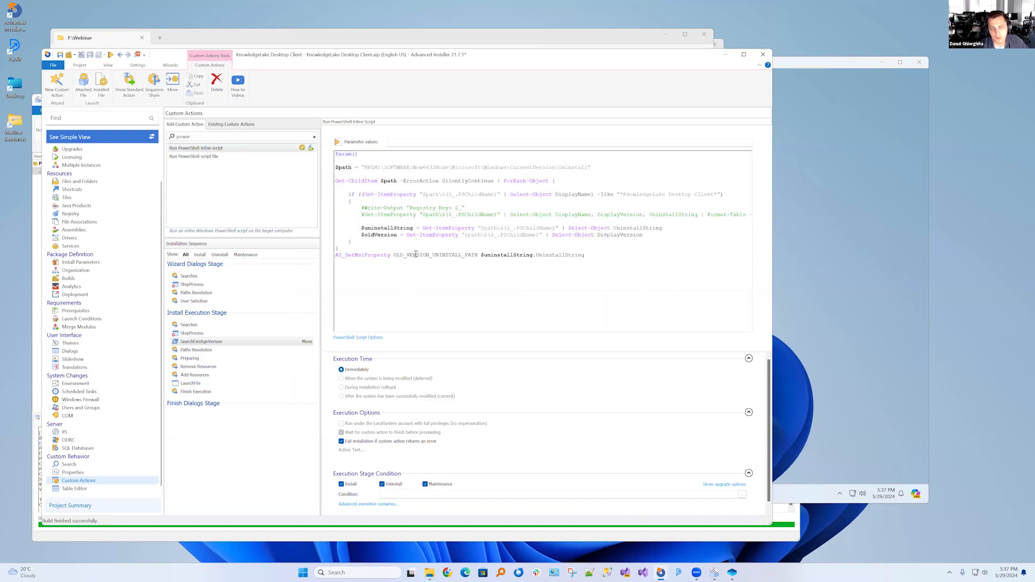
Limit the SearchExistingVerison action to first-time installs by clearing its Uninstall, Maintenance and Upgrade execution conditions
{"action": "double_click", "coordinate": [416, 256]}
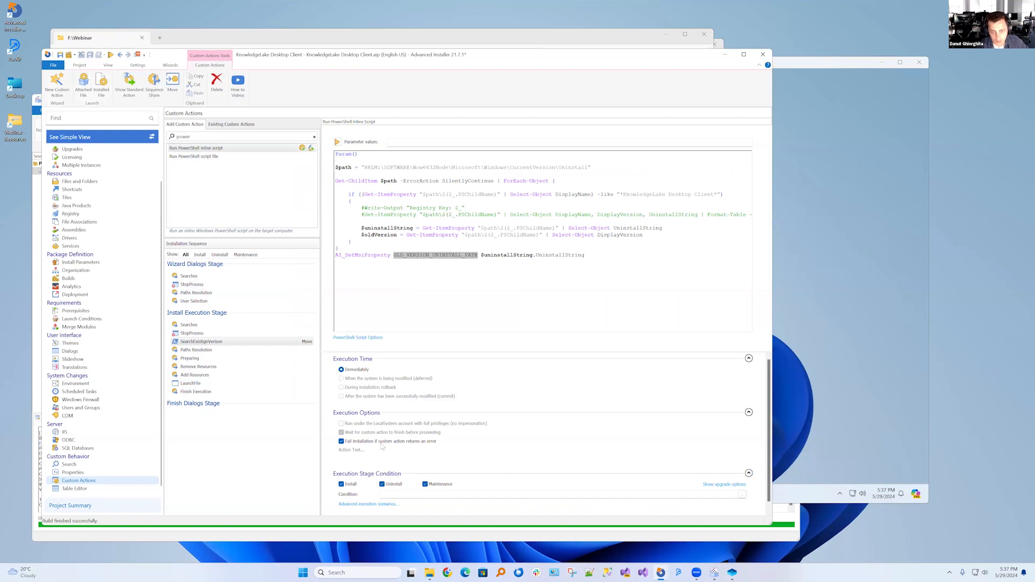
{"action": "left_click", "coordinate": [369, 505]}
{"action": "left_click", "coordinate": [474, 323]}
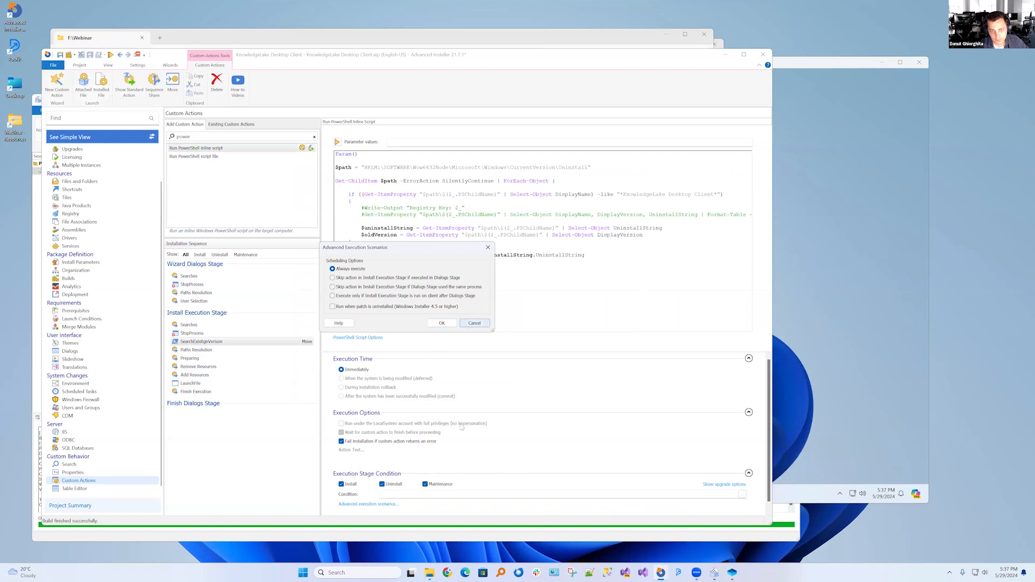
{"action": "scroll", "coordinate": [574, 453], "scroll_direction": "down", "scroll_amount": 1}
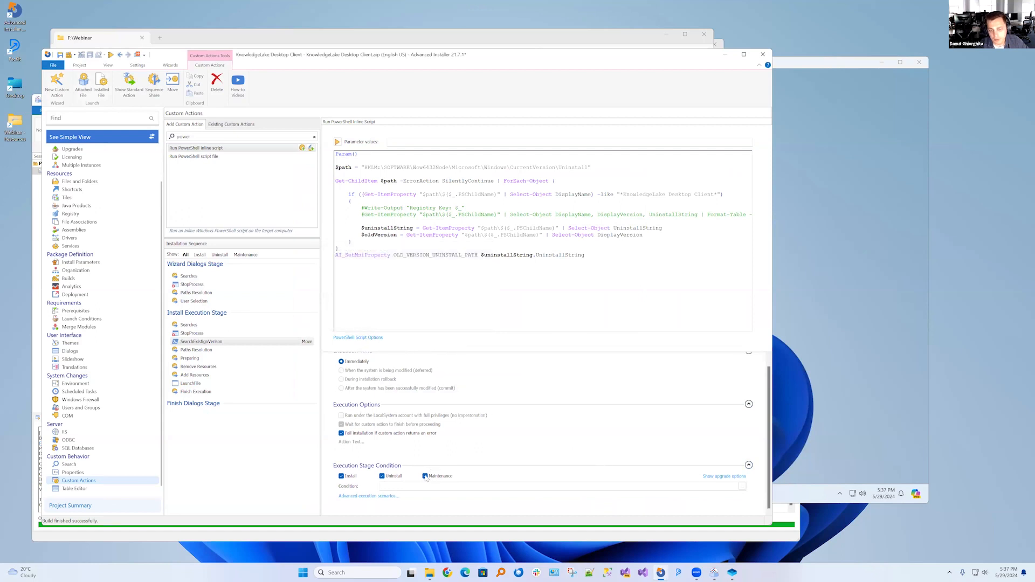
{"action": "left_click", "coordinate": [388, 477]}
{"action": "left_click", "coordinate": [427, 478]}
{"action": "left_click", "coordinate": [724, 476]}
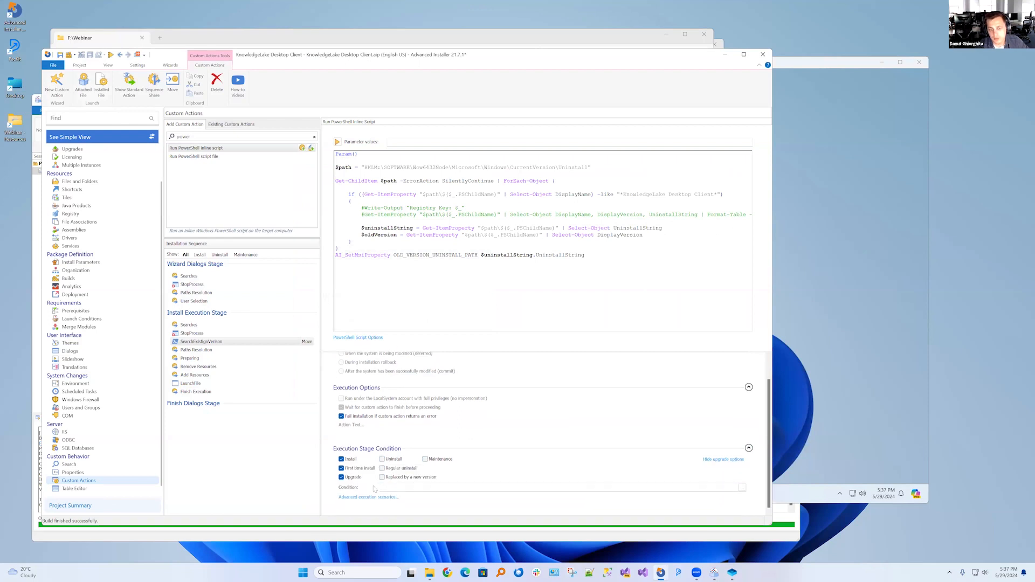
{"action": "left_click", "coordinate": [341, 478]}
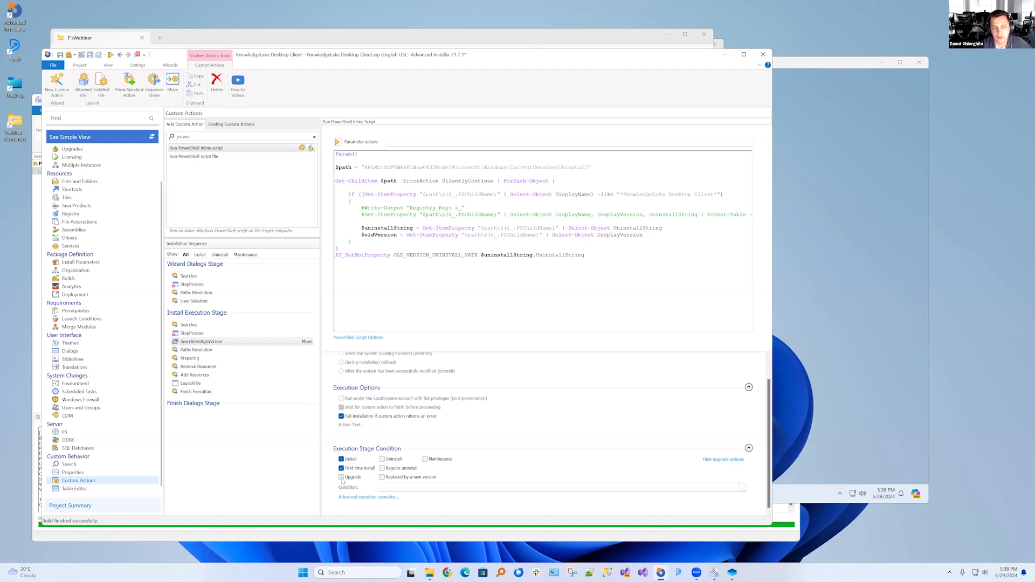
Find the Launch file custom action with the filter "lau" and add it to the Install Execution Stage
{"action": "left_click", "coordinate": [201, 344]}
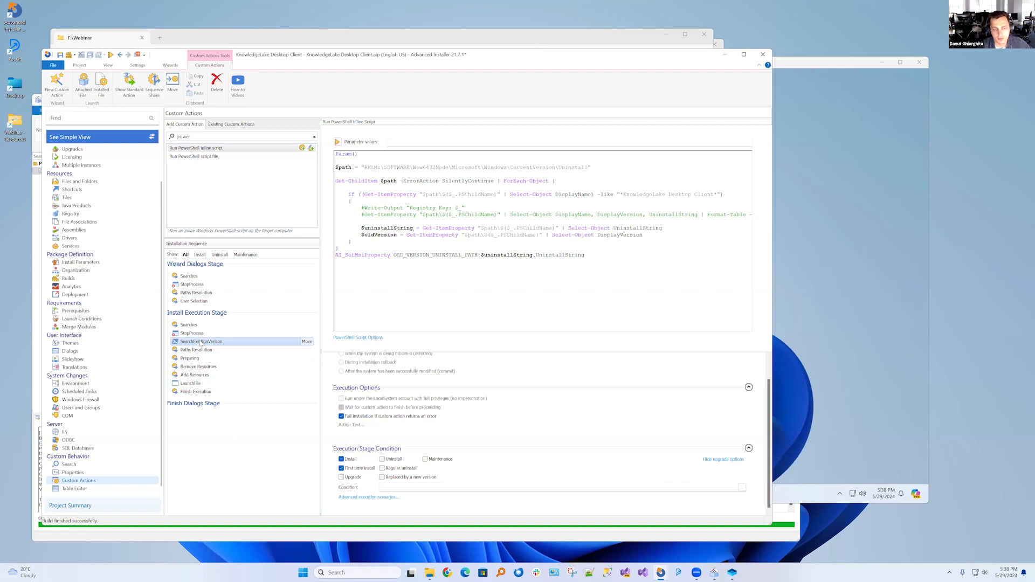
{"action": "double_click", "coordinate": [195, 137]}
{"action": "key", "text": "BackSpace"}
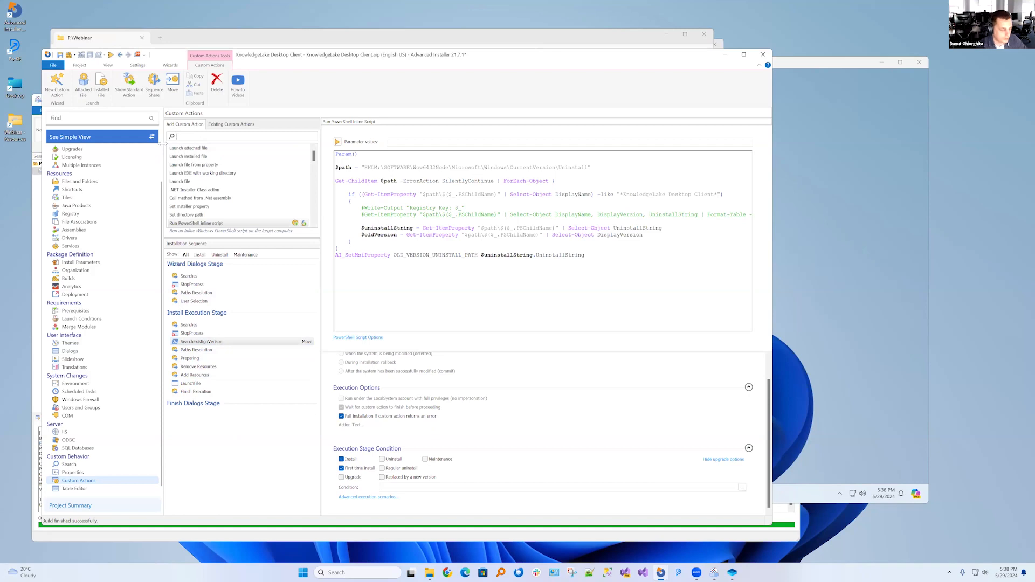
{"action": "type", "text": "lau"}
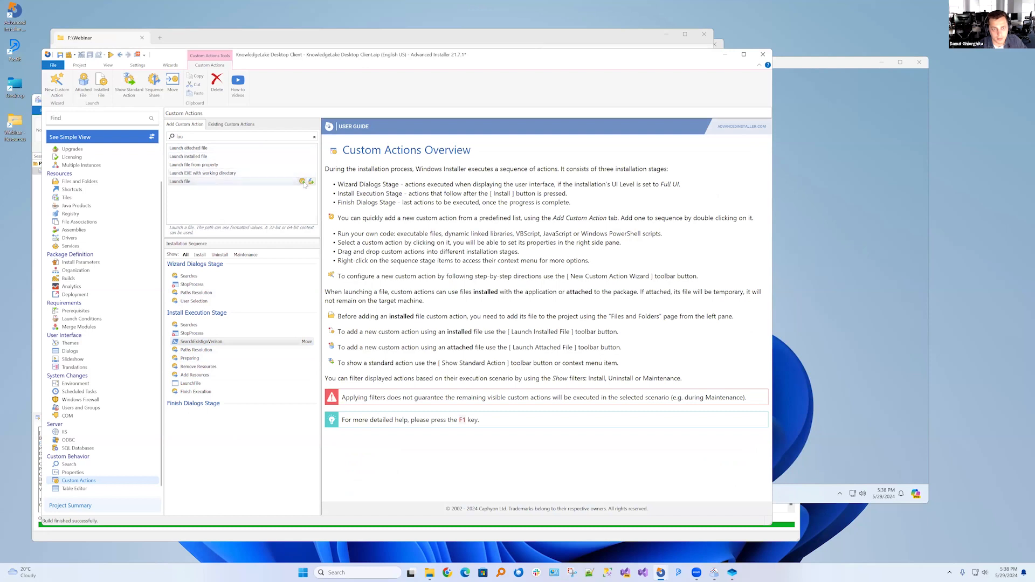
{"action": "double_click", "coordinate": [179, 181]}
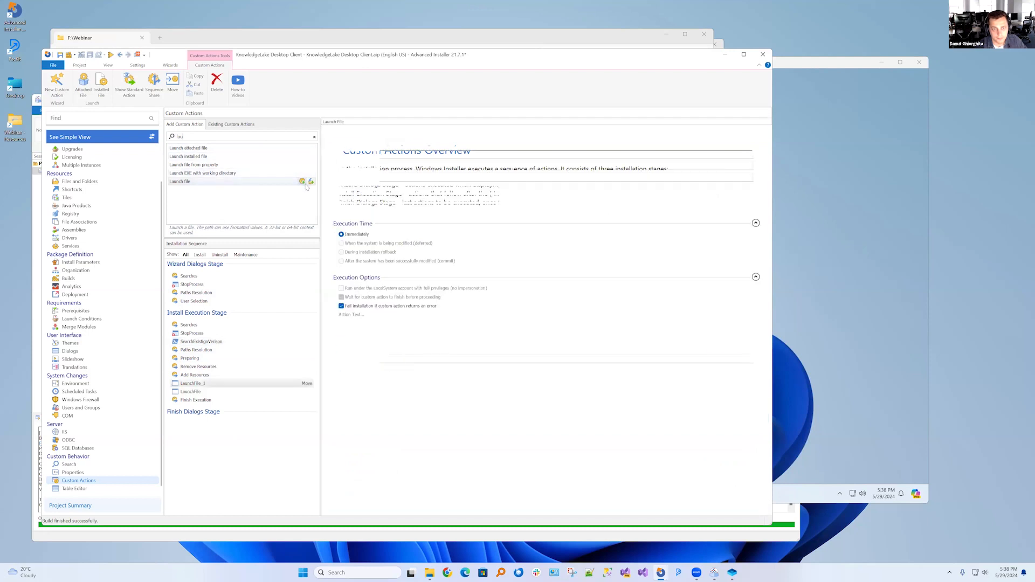
Rename the newly added launch-file action as RemoveOldVersionCA
{"action": "left_click", "coordinate": [205, 392]}
{"action": "left_click", "coordinate": [205, 392]}
{"action": "left_click", "coordinate": [204, 394]}
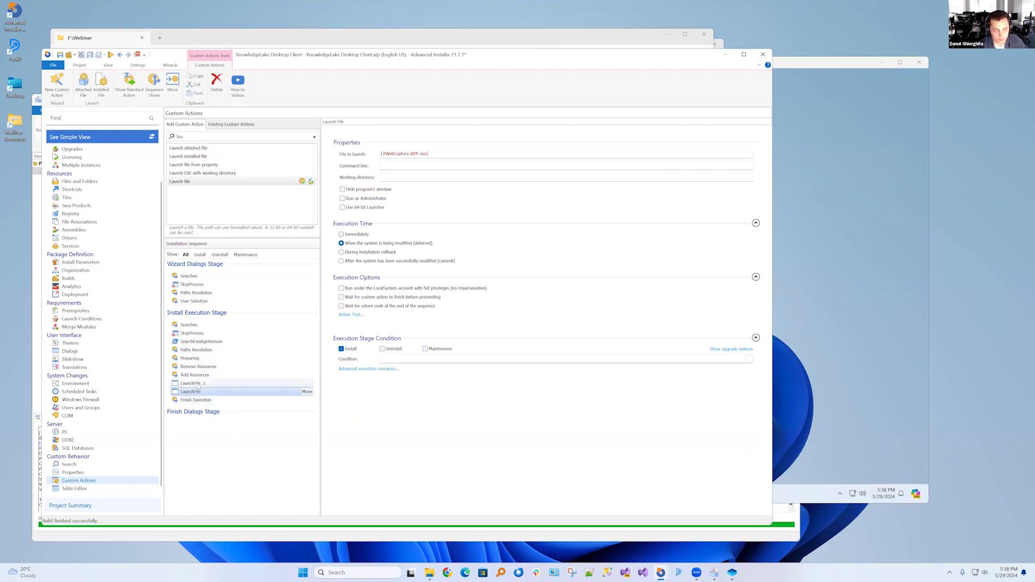
{"action": "left_click", "coordinate": [207, 385]}
{"action": "left_click", "coordinate": [207, 386]}
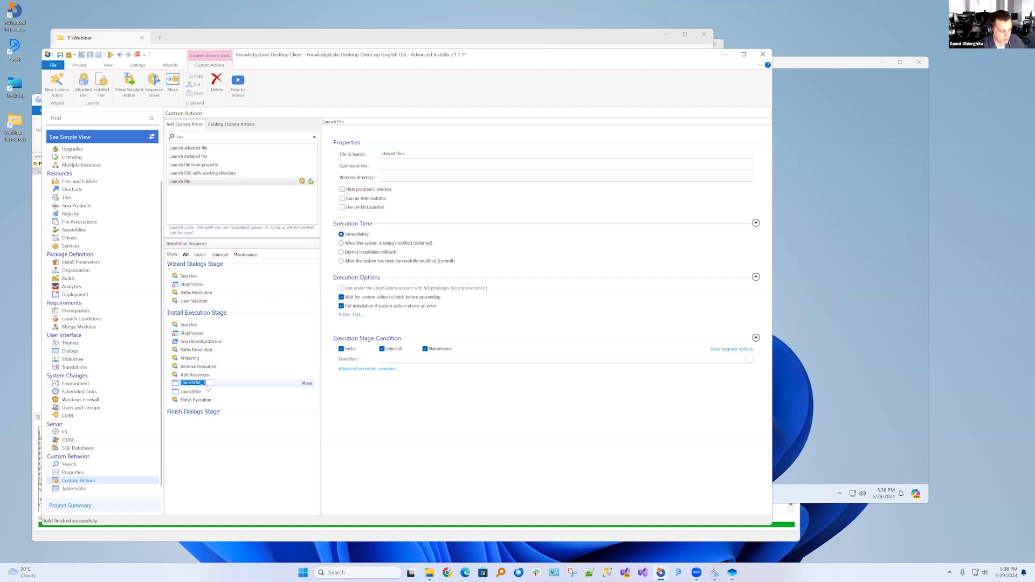
{"action": "type", "text": "T"}
{"action": "type", "text": "emoveOldVersionCA"}
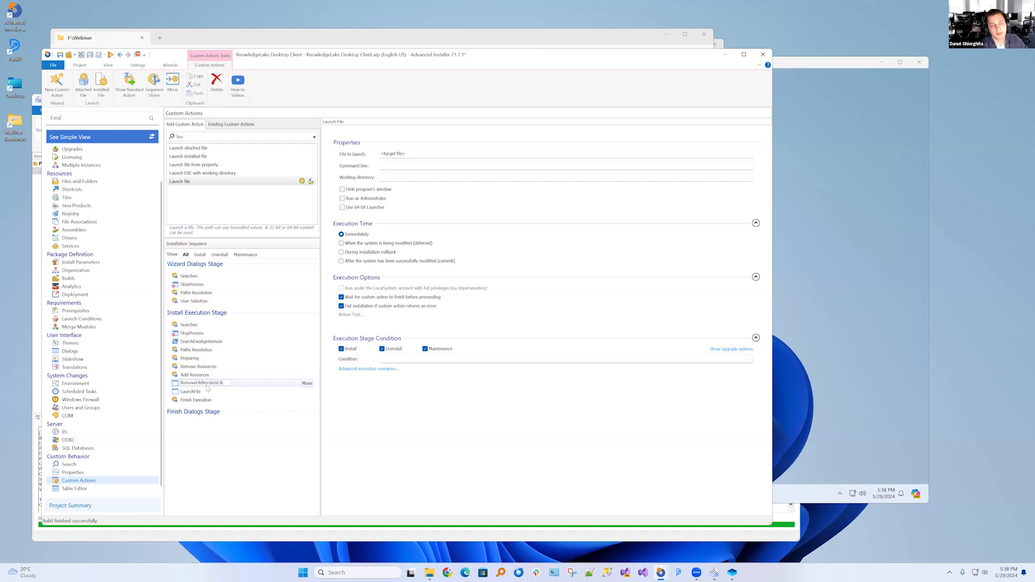
Limit RemoveOldVersionCA to first-time installs by clearing its Uninstall, Maintenance and Upgrade conditions
{"action": "left_click", "coordinate": [382, 349]}
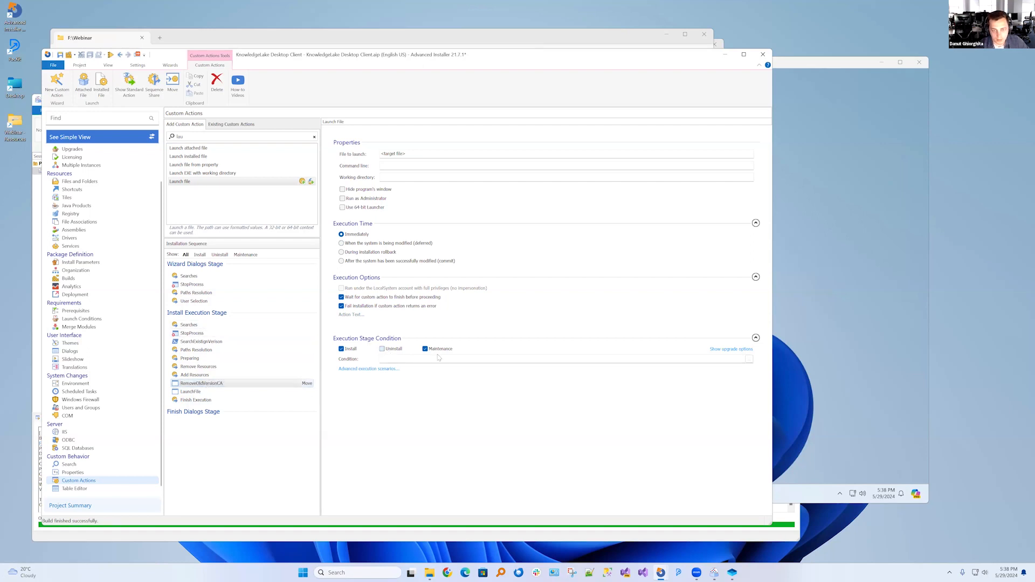
{"action": "left_click", "coordinate": [425, 349]}
{"action": "left_click", "coordinate": [722, 350]}
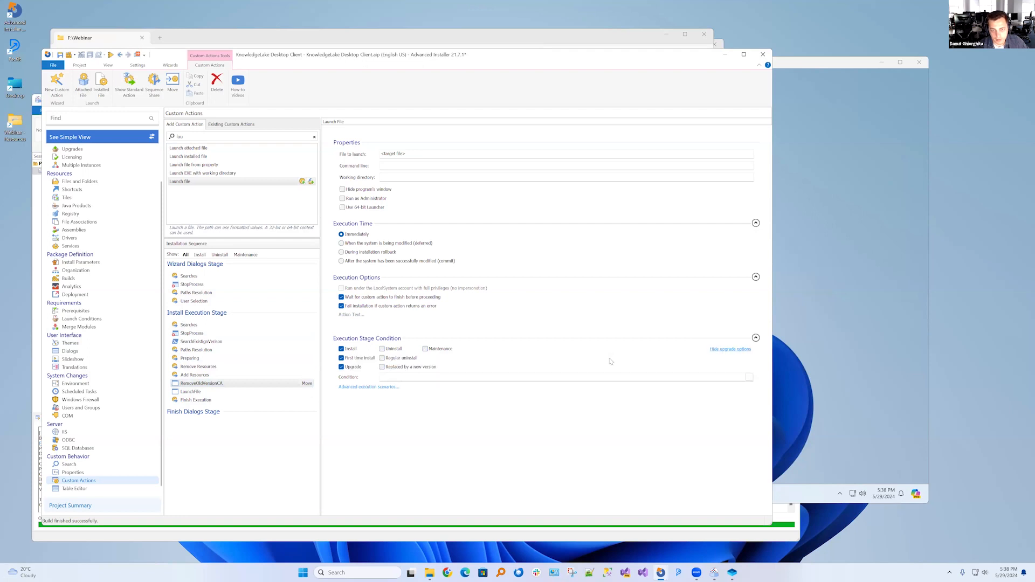
{"action": "left_click", "coordinate": [341, 367]}
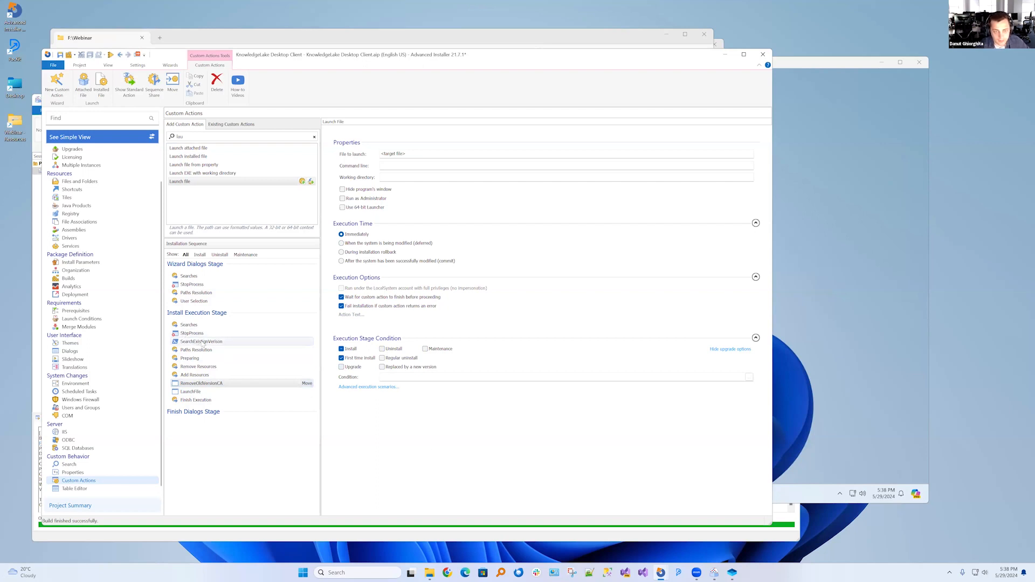
Make RemoveOldVersionCA launch cmd.exe with the command line /c [OLD_VERSION_UNINSTALL_PATH], reusing the property name from the SearchExistingVerison script
{"action": "left_click", "coordinate": [410, 154]}
{"action": "type", "text": "C"}
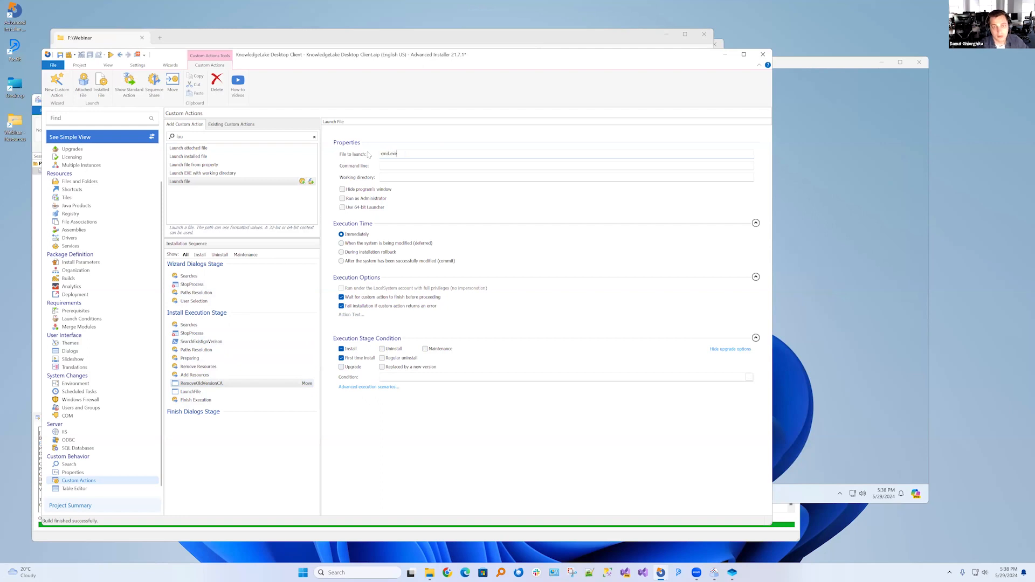
{"action": "left_click", "coordinate": [201, 342]}
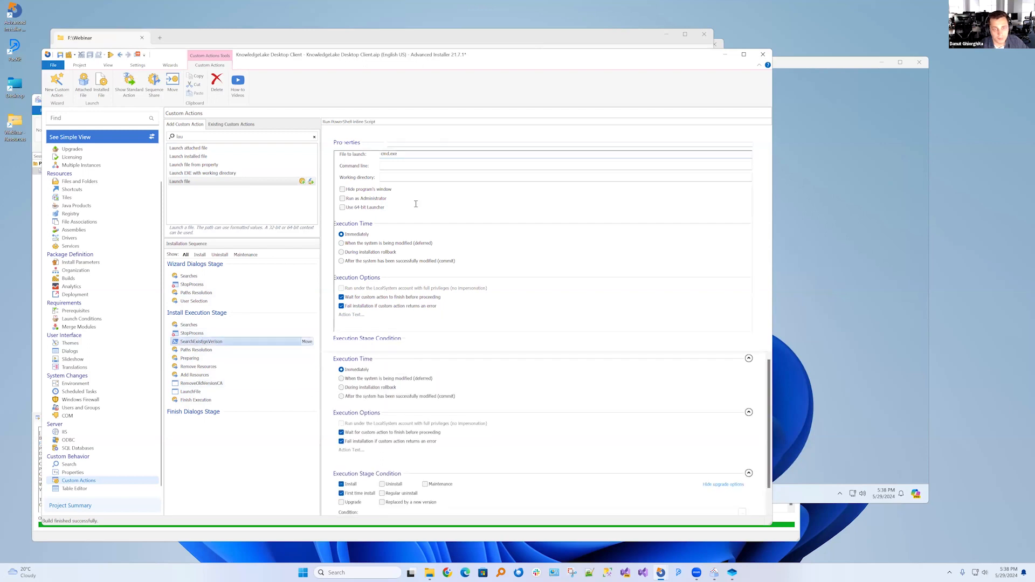
{"action": "double_click", "coordinate": [454, 254]}
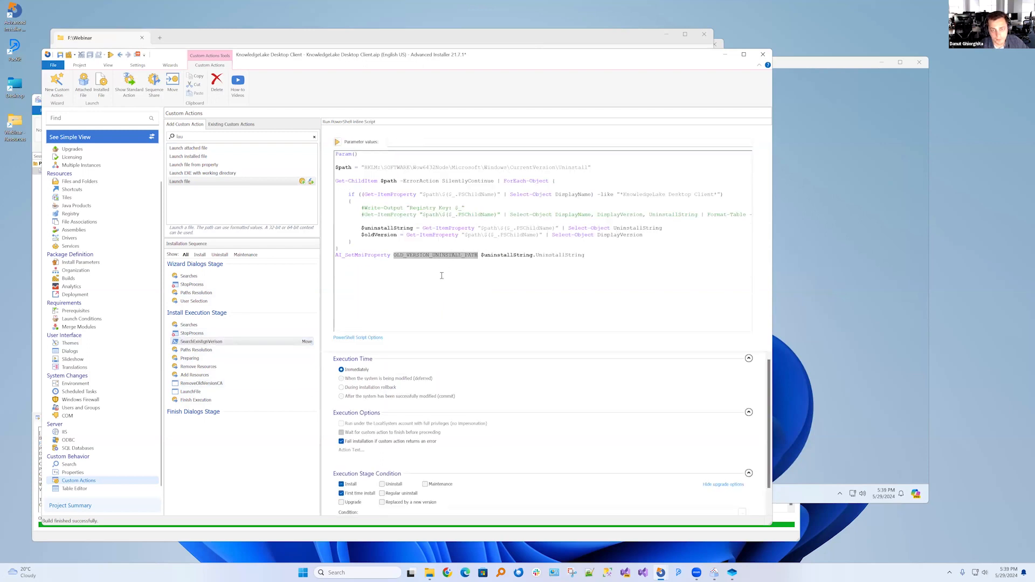
{"action": "left_click", "coordinate": [207, 384]}
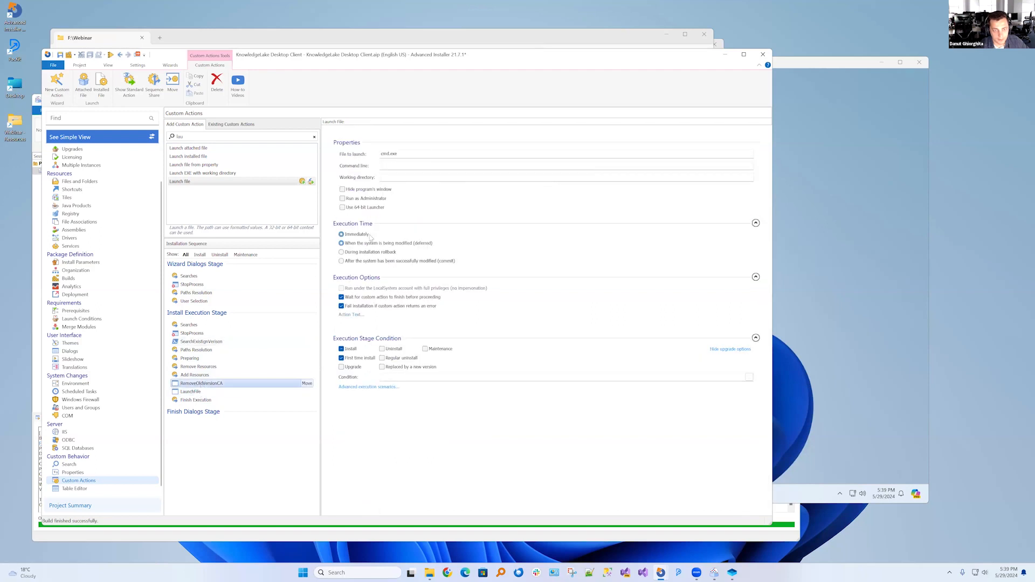
{"action": "left_click", "coordinate": [395, 164]}
{"action": "type", "text": "/c [OLD_VERSION_UNINSTALL_PATH"}
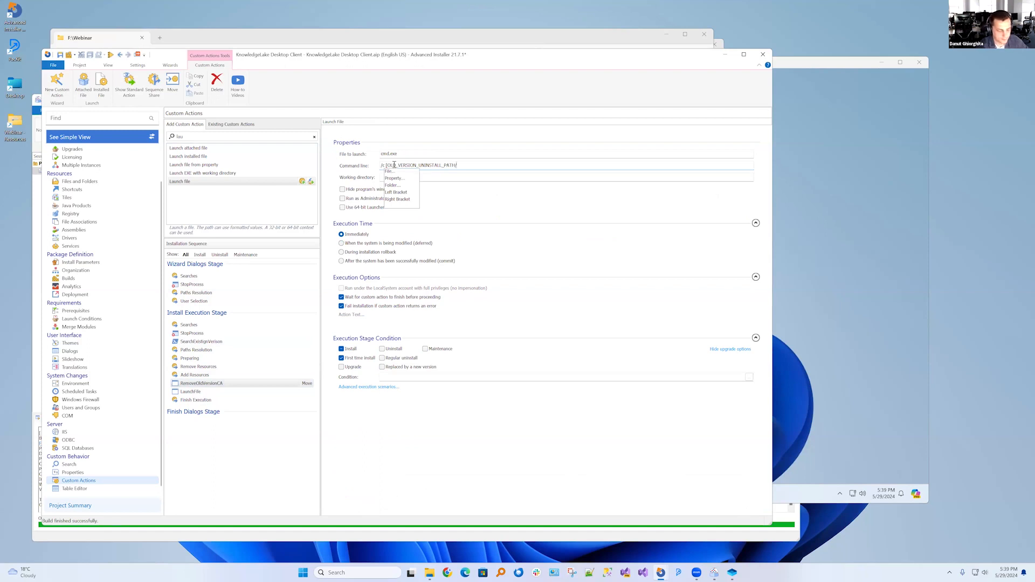
{"action": "type", "text": "]"}
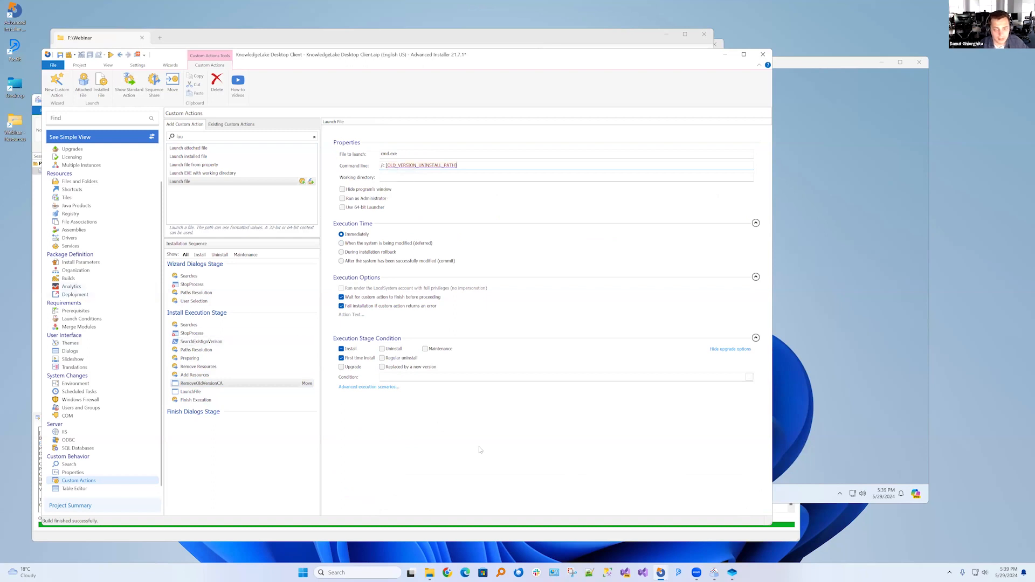
Check the captured QuietUninstallString in Advanced Repackager, then return to Advanced Installer and append /SILENT to RemoveOldVersionCA's command line
{"action": "left_click", "coordinate": [713, 572]}
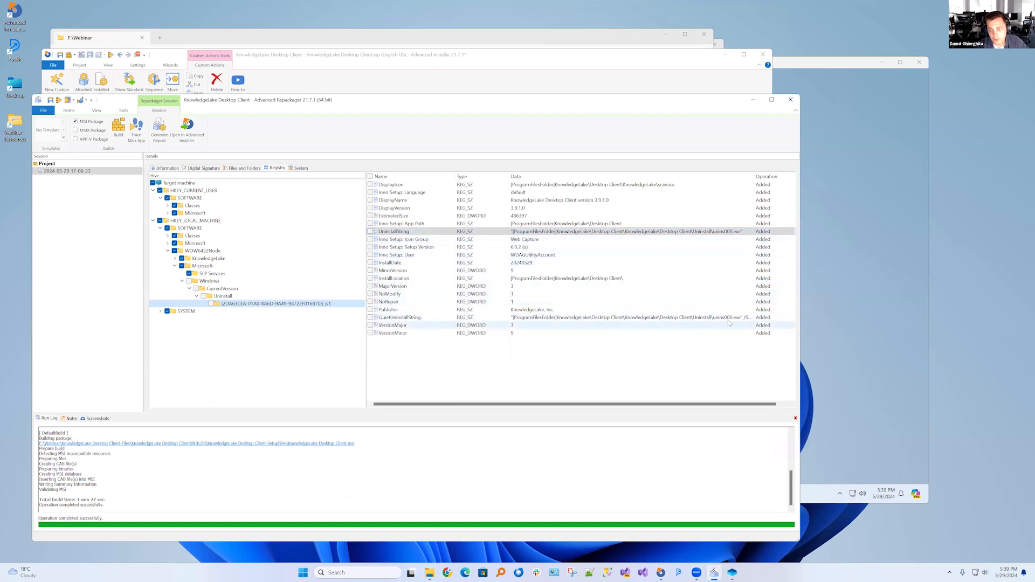
{"action": "left_click_drag", "start_coordinate": [754, 177], "coordinate": [776, 178]}
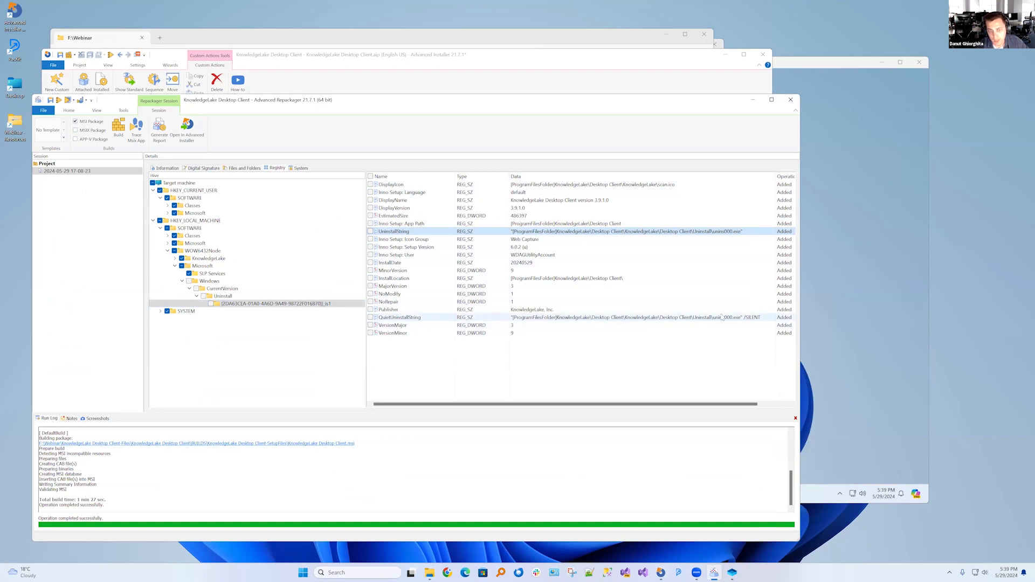
{"action": "left_click", "coordinate": [685, 318]}
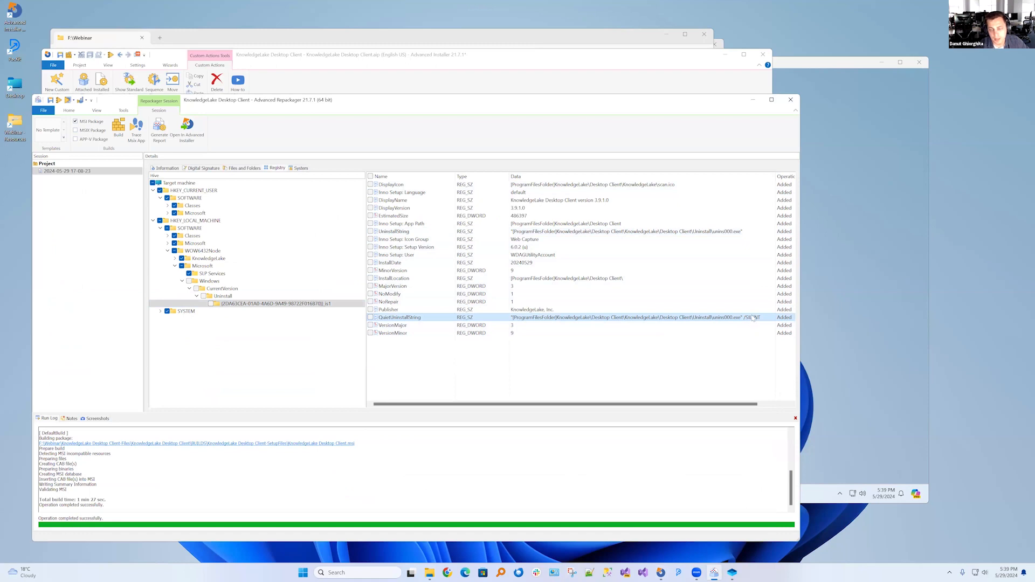
{"action": "left_click", "coordinate": [483, 75]}
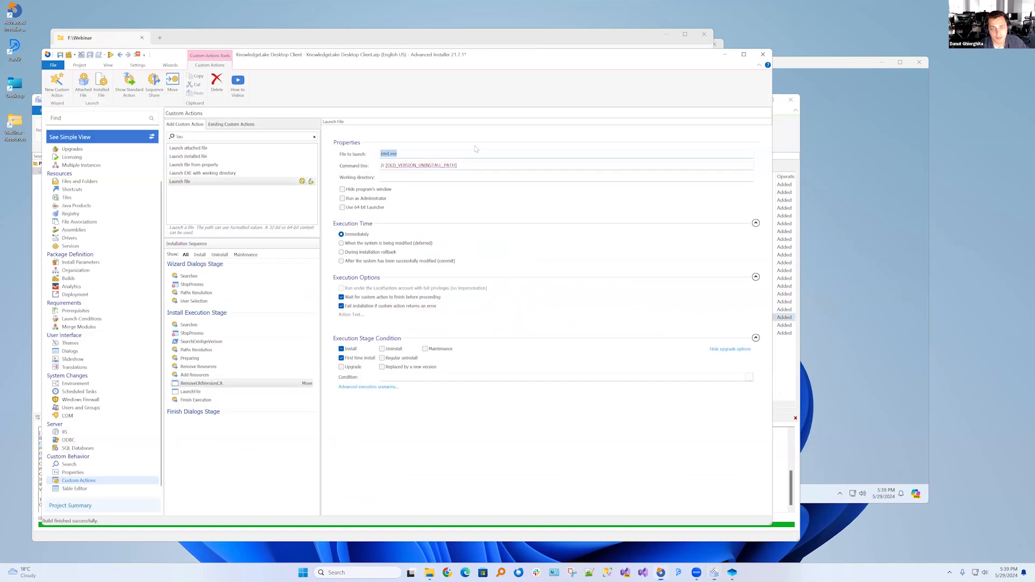
{"action": "left_click", "coordinate": [485, 166]}
{"action": "type", "text": "/"}
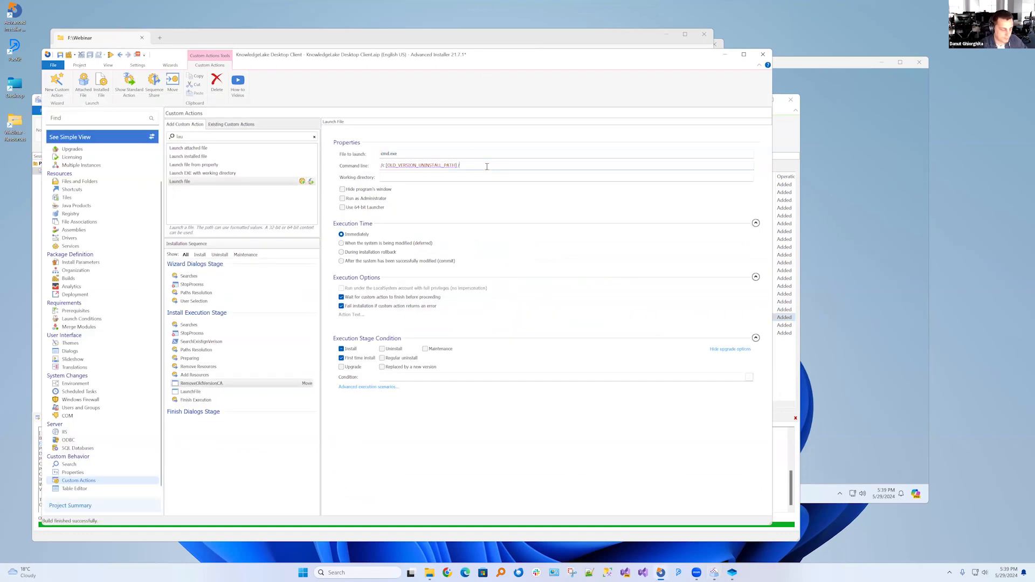
{"action": "type", "text": "SILENT"}
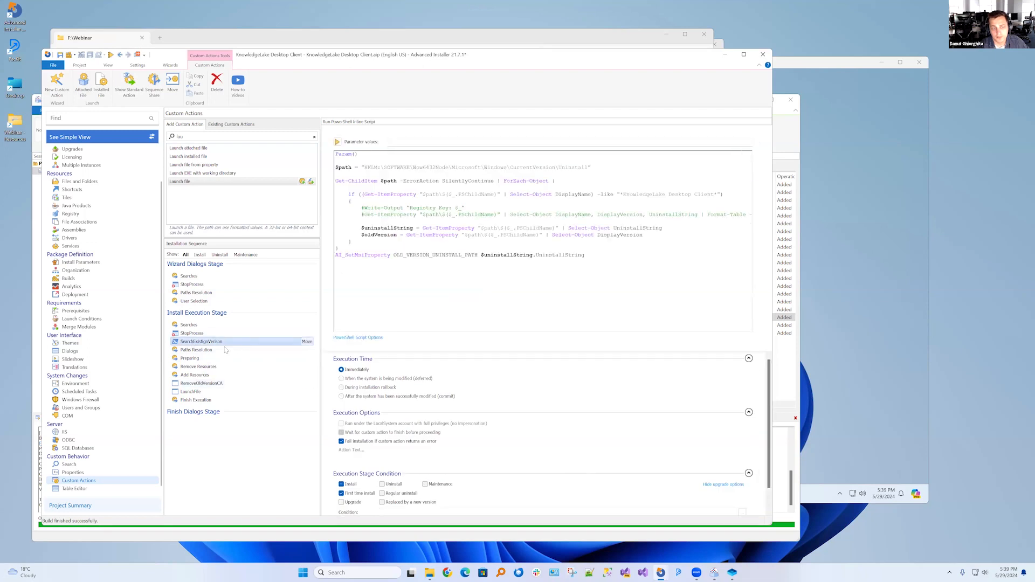
Copy OLD_VERSION_UNINSTALL_PATH from the SearchExistingVerison script and enter it as RemoveOldVersionCA's execution condition
{"action": "double_click", "coordinate": [419, 256]}
{"action": "key", "text": "ctrl+c"}
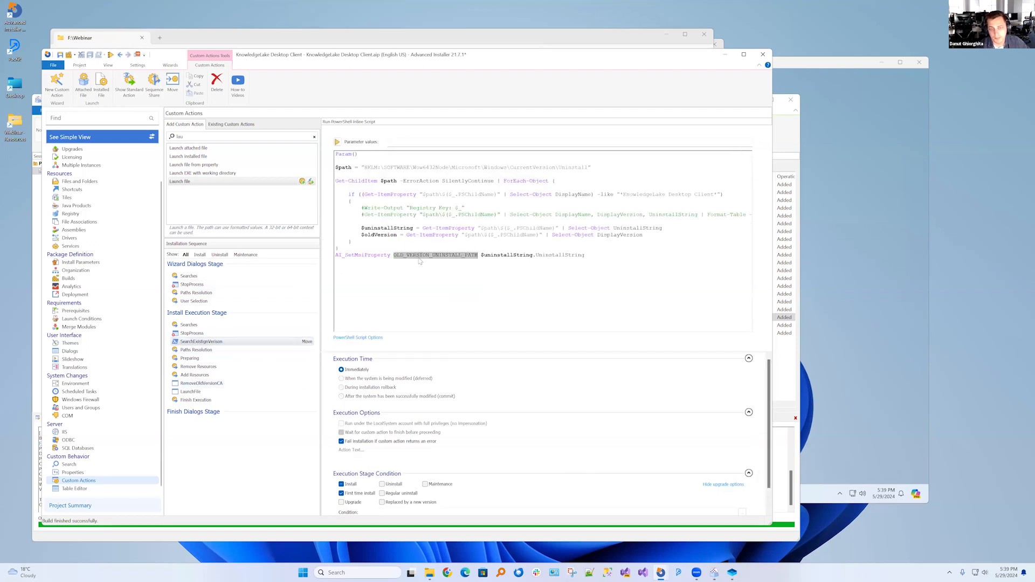
{"action": "left_click", "coordinate": [202, 384]}
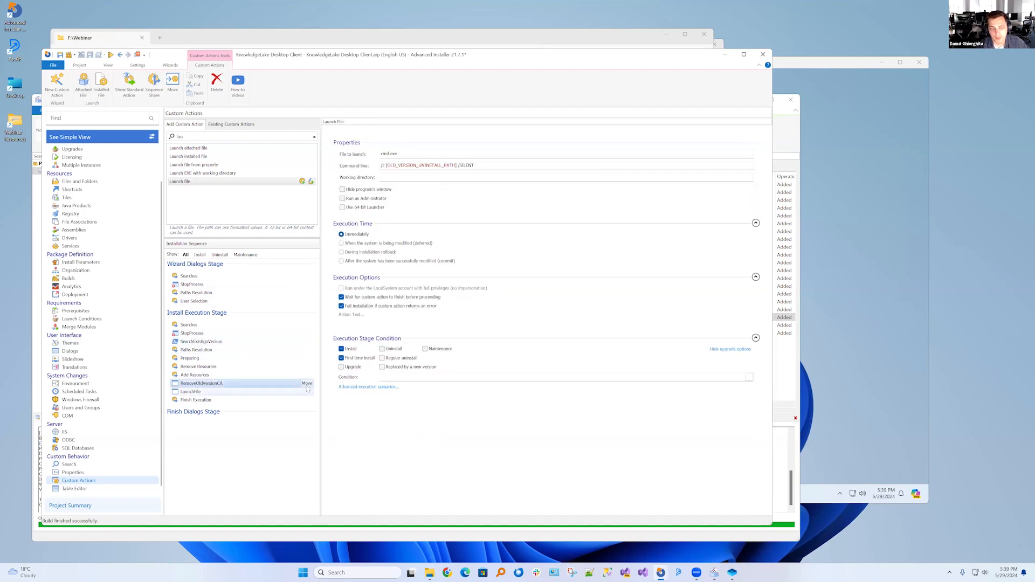
{"action": "left_click", "coordinate": [387, 379]}
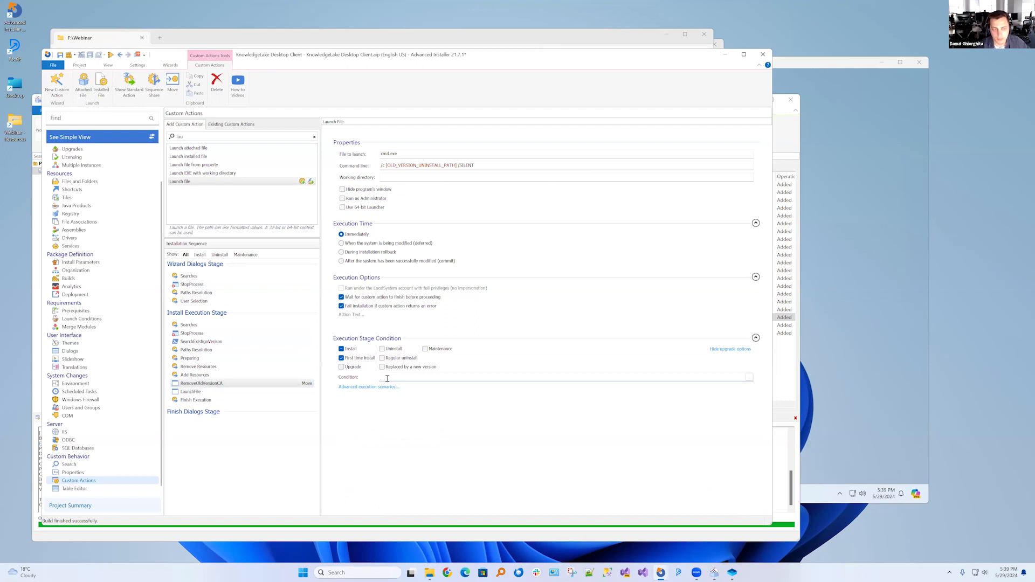
{"action": "key", "text": "ctrl+v"}
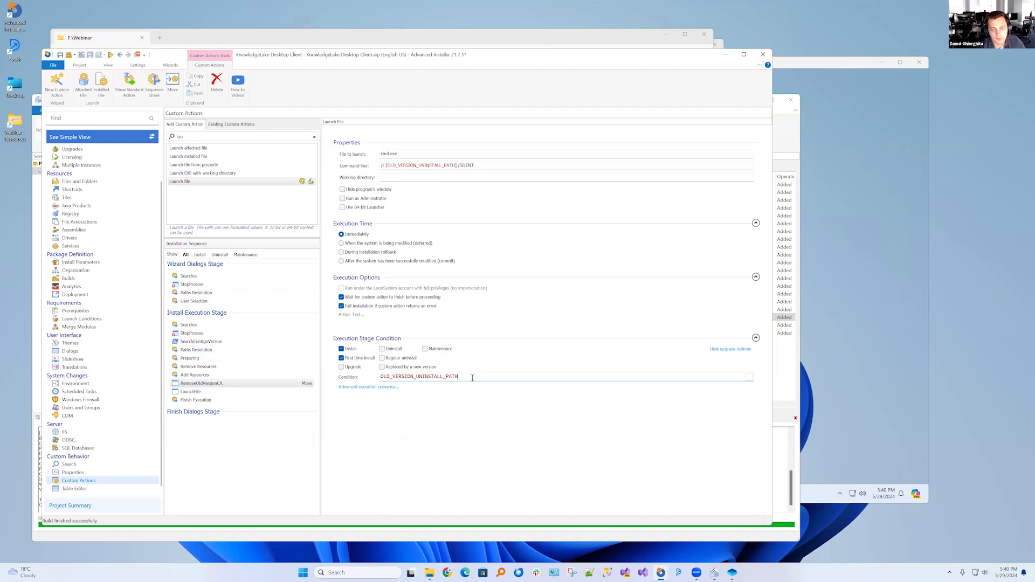
Compare RemoveOldVersionCA's condition with the script's property name and set its execution time to when the system is being modified (deferred)
{"action": "left_click_drag", "start_coordinate": [470, 377], "coordinate": [360, 378]}
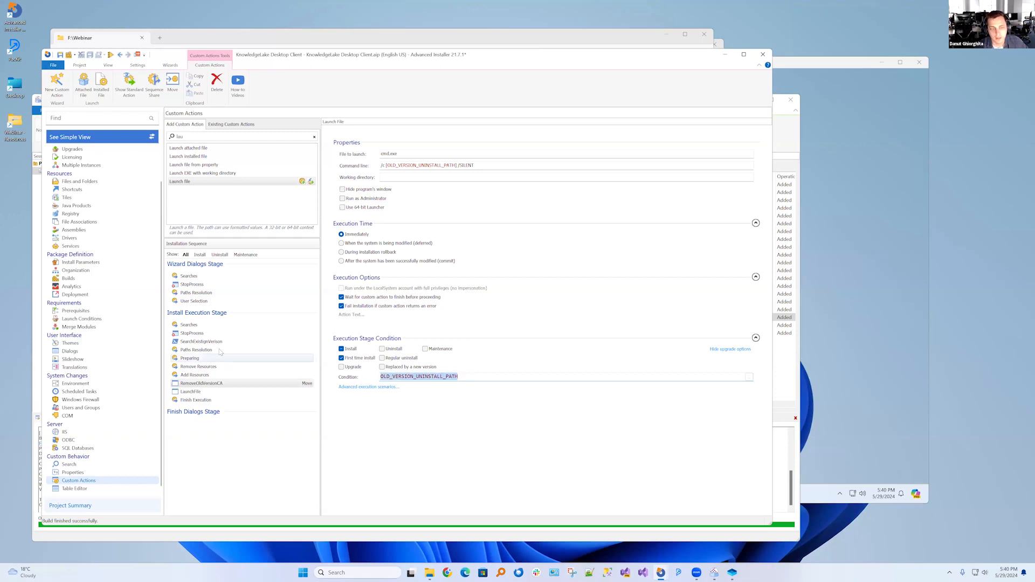
{"action": "left_click", "coordinate": [201, 341]}
{"action": "double_click", "coordinate": [434, 256]}
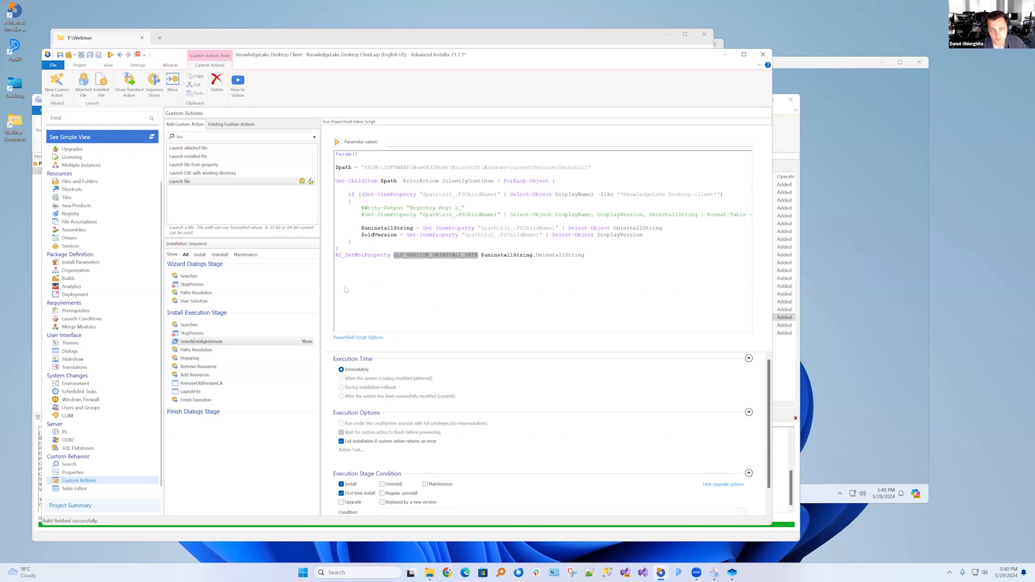
{"action": "left_click", "coordinate": [205, 383]}
{"action": "left_click_drag", "start_coordinate": [459, 377], "coordinate": [374, 387]}
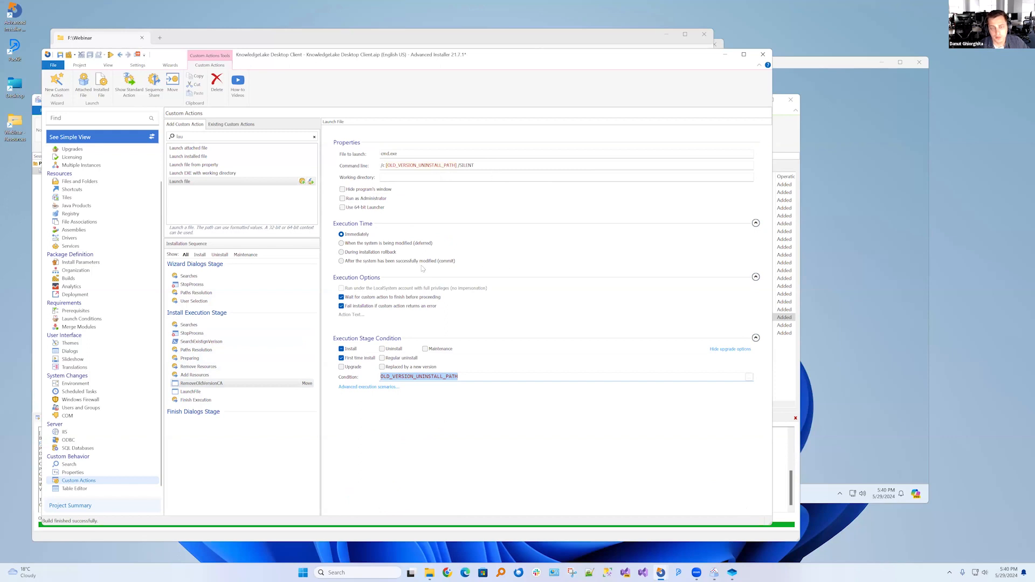
{"action": "left_click", "coordinate": [376, 244]}
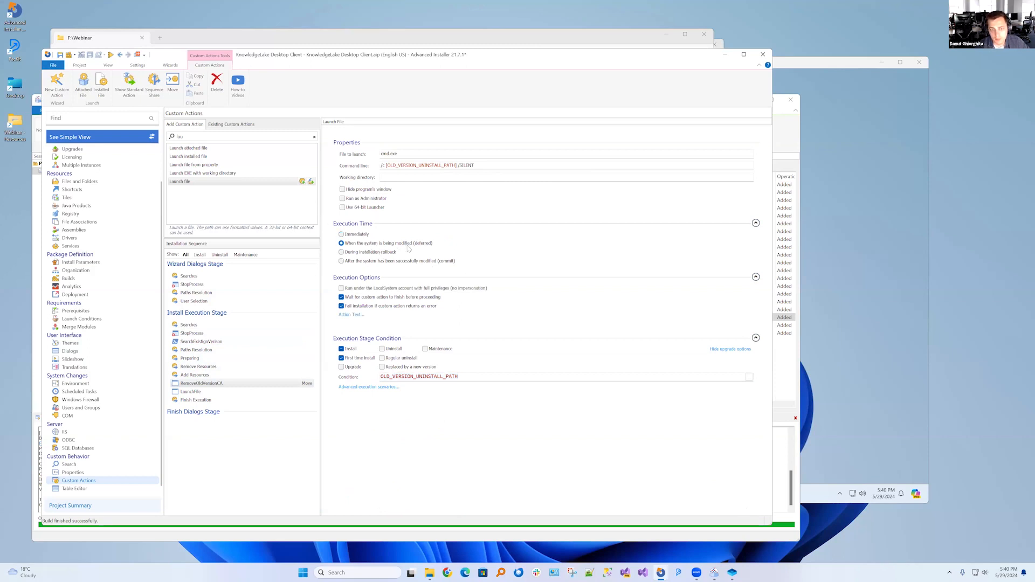
Set RemoveOldVersionCA to run under the LocalSystem account with full privileges and hide the program's window
{"action": "left_click", "coordinate": [359, 290]}
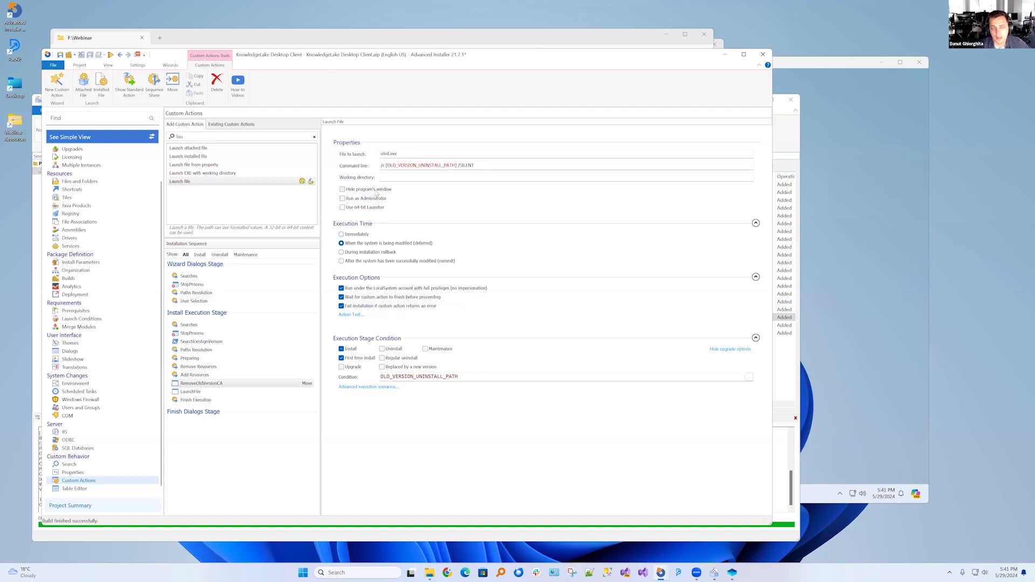
{"action": "double_click", "coordinate": [385, 154]}
{"action": "left_click", "coordinate": [485, 167]}
{"action": "left_click", "coordinate": [362, 191]}
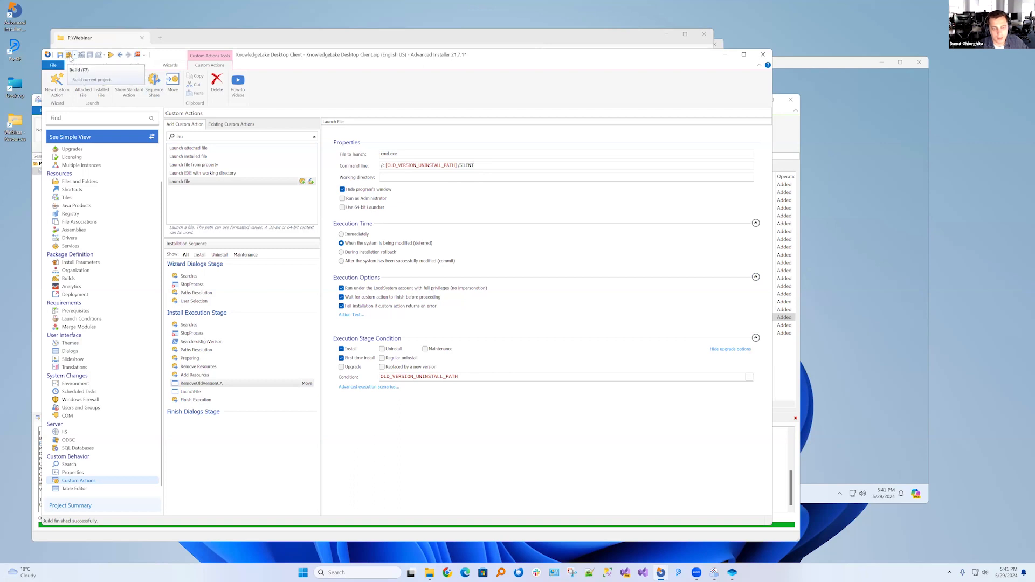
Build the KnowledgeLake Desktop Client project and enlarge the build output area
{"action": "left_click", "coordinate": [69, 55]}
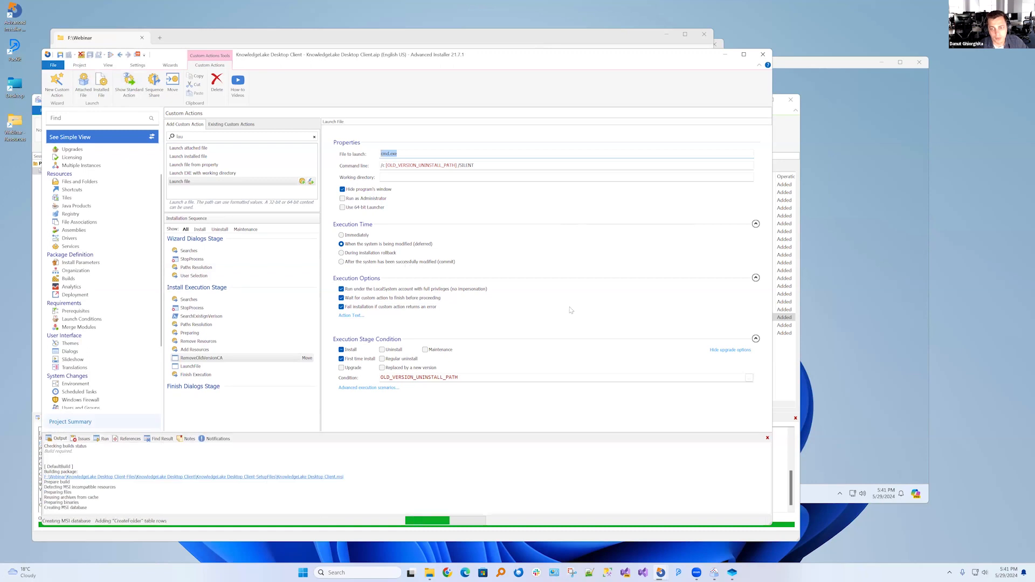
{"action": "left_click", "coordinate": [846, 273]}
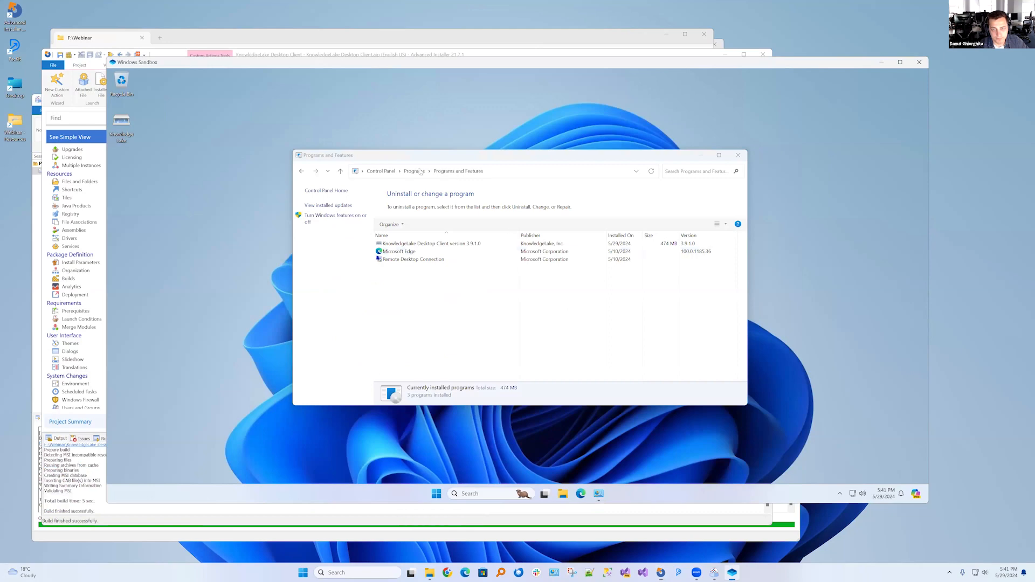
{"action": "left_click", "coordinate": [224, 516]}
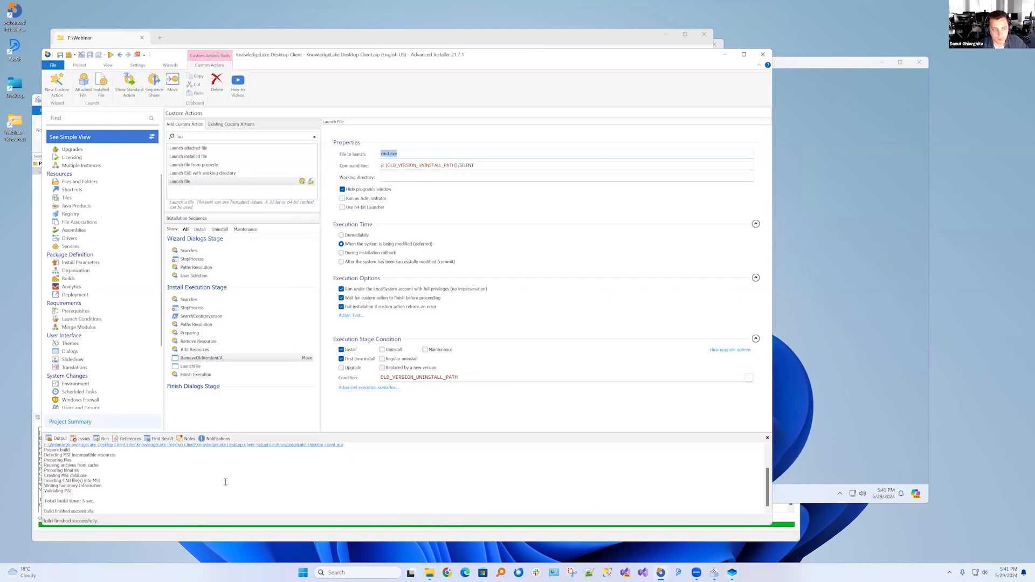
{"action": "left_click_drag", "start_coordinate": [311, 431], "coordinate": [265, 351]}
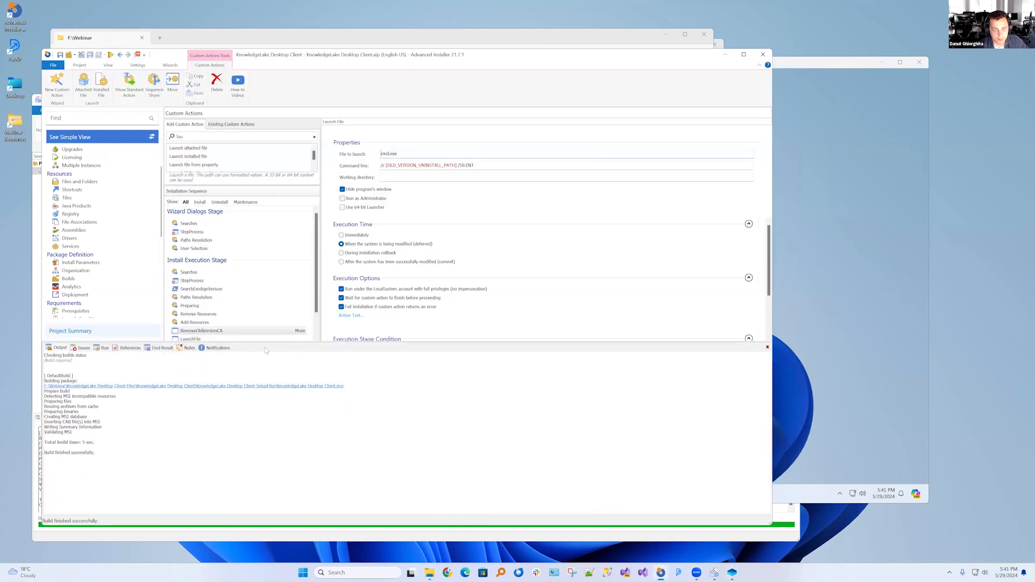
Copy KnowledgeLake Desktop Client.msi from the build output folder to the Windows Sandbox desktop and check the installed client entry in Programs and Features
{"action": "left_click", "coordinate": [108, 65]}
{"action": "left_click", "coordinate": [79, 65]}
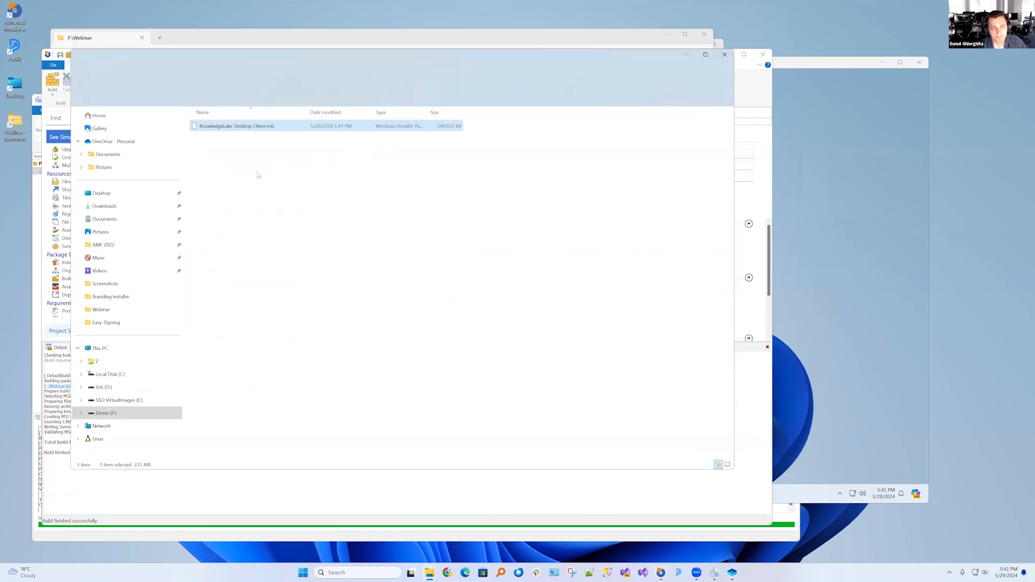
{"action": "left_click", "coordinate": [252, 166]}
{"action": "left_click", "coordinate": [246, 127]}
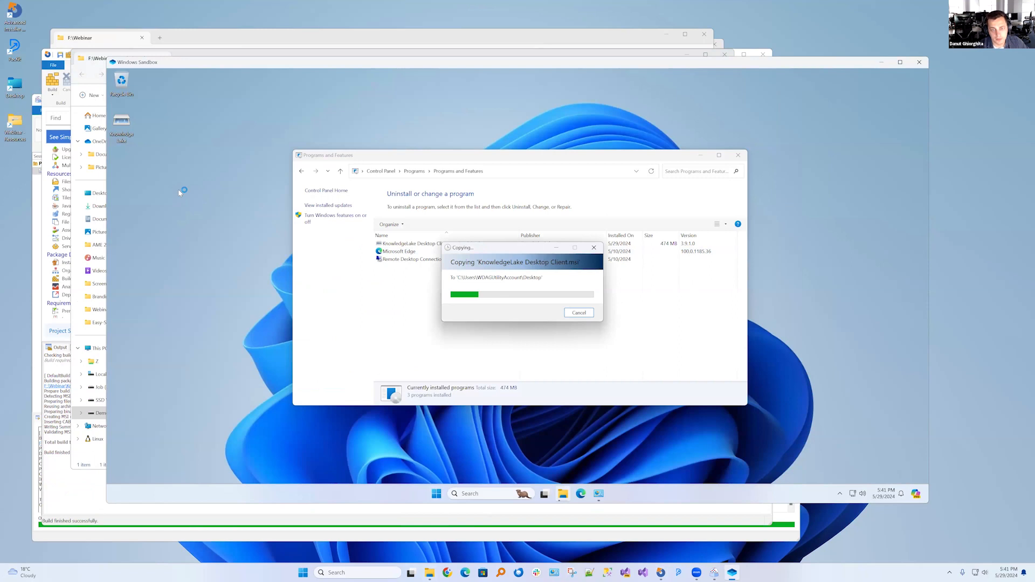
{"action": "left_click", "coordinate": [486, 247]}
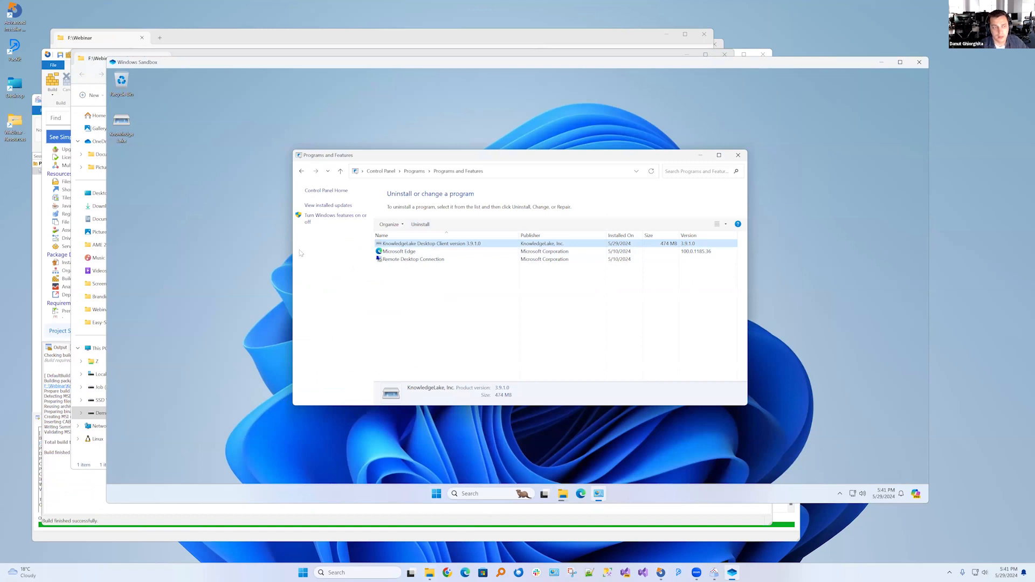
{"action": "left_click", "coordinate": [189, 141]}
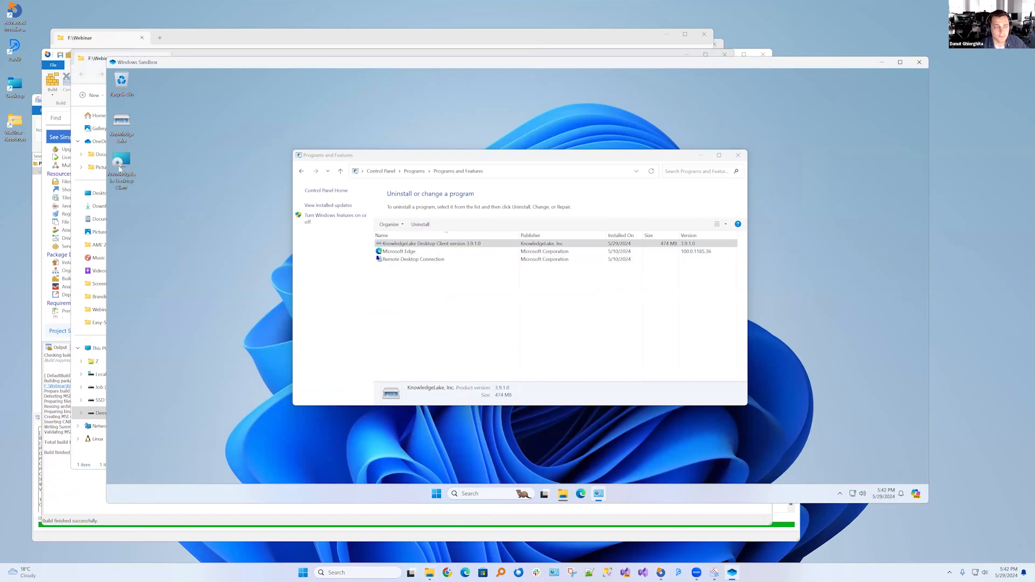
Launch the KnowledgeLake Desktop Client MSI in the sandbox and start the installation with the default installation folder
{"action": "double_click", "coordinate": [120, 169]}
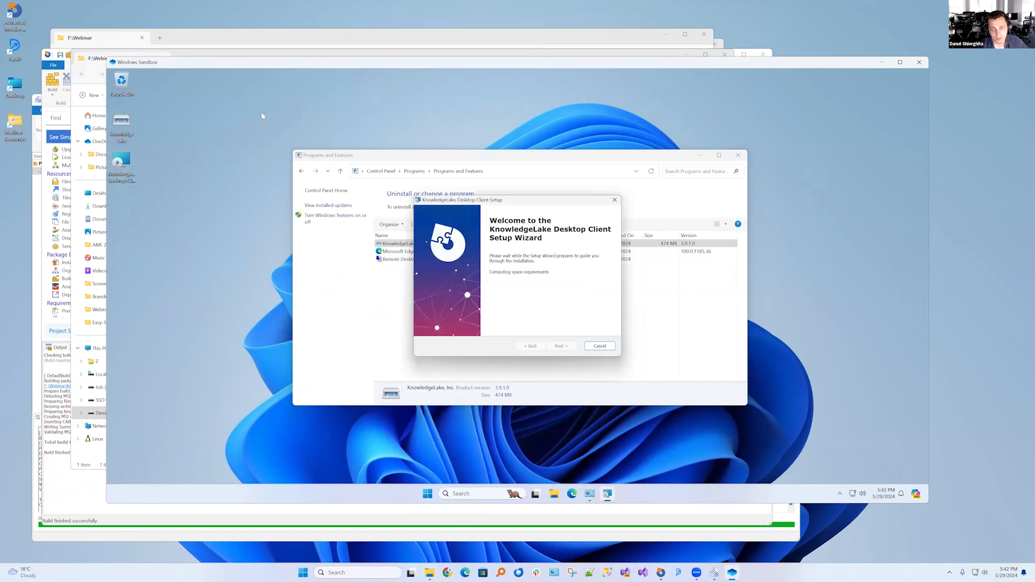
{"action": "left_click", "coordinate": [561, 346]}
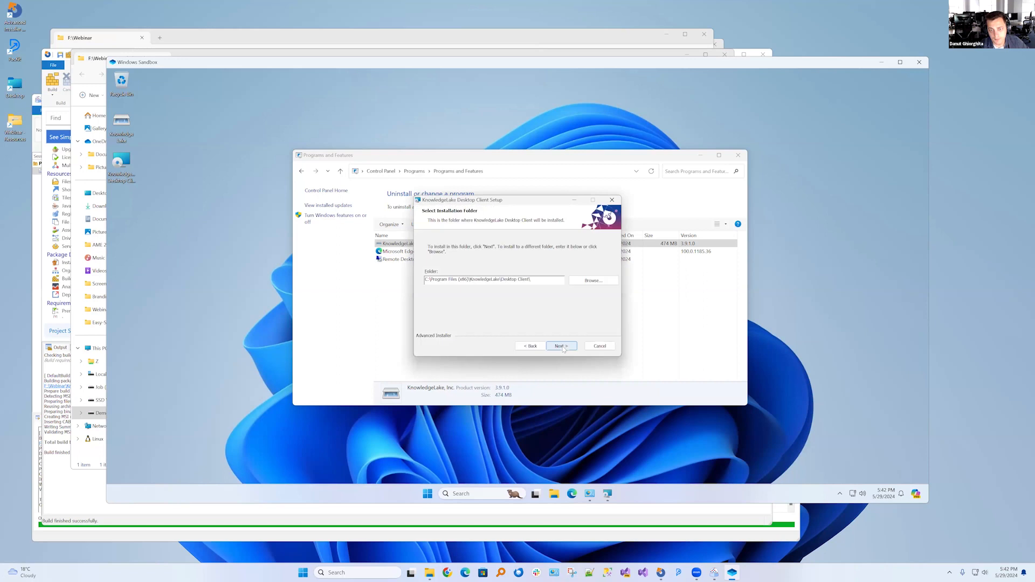
{"action": "left_click", "coordinate": [561, 346]}
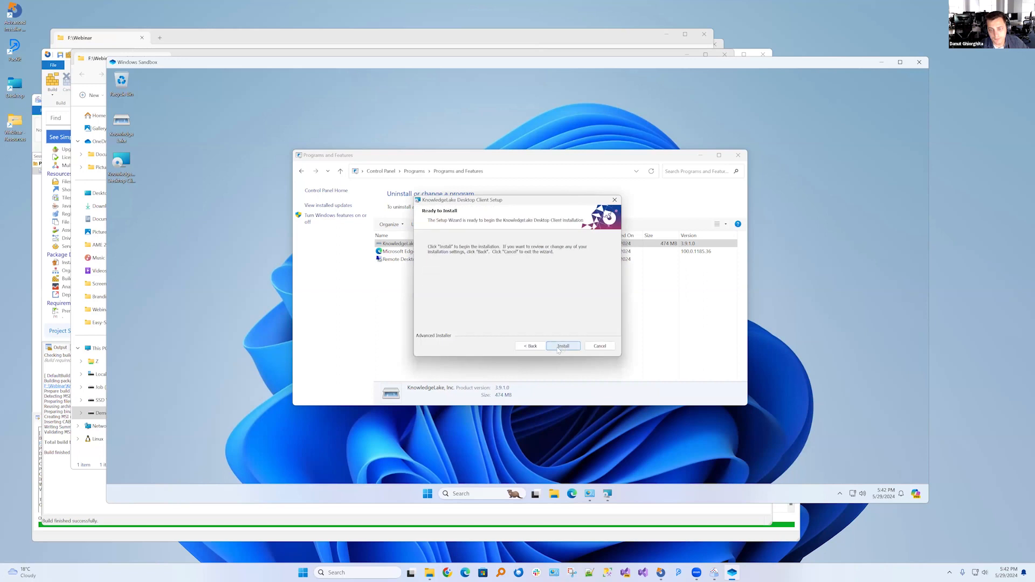
{"action": "left_click", "coordinate": [531, 347]}
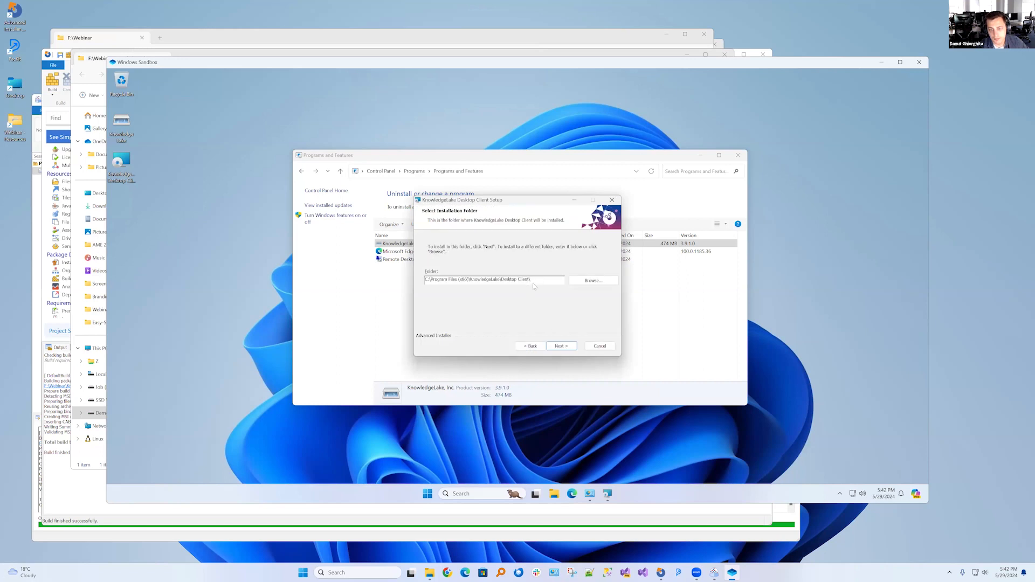
{"action": "left_click", "coordinate": [563, 347]}
{"action": "left_click", "coordinate": [567, 346]}
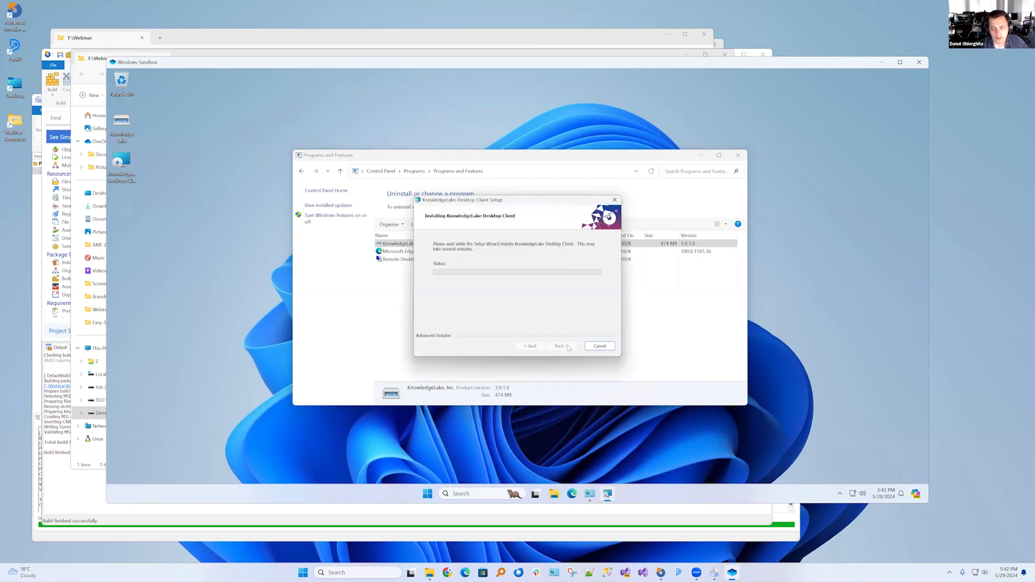
Move the setup wizard away from Programs and Features, dismiss the WebCapture.WPF.exe error, and finish the wizard
{"action": "left_click_drag", "start_coordinate": [503, 200], "coordinate": [200, 78]}
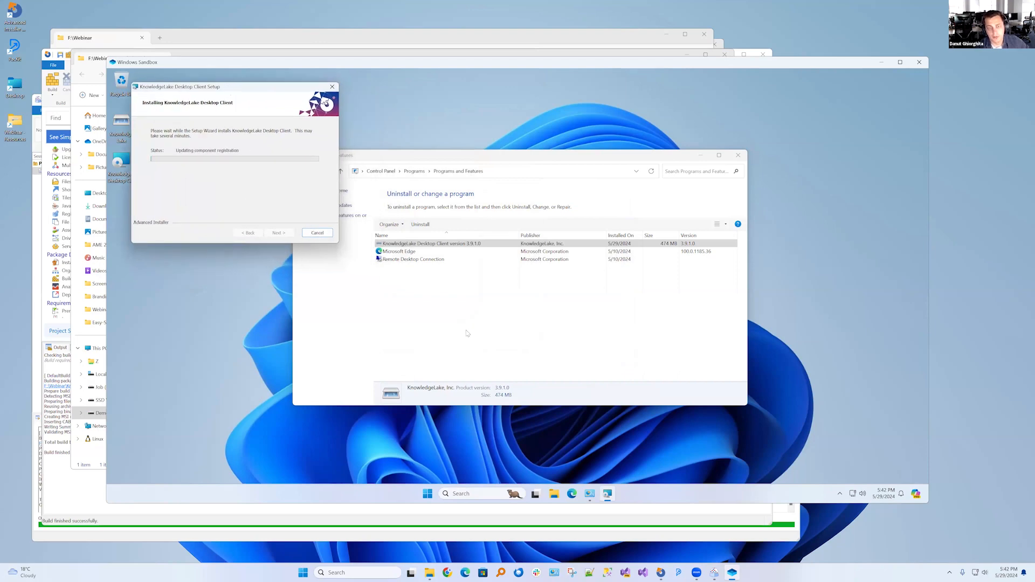
{"action": "left_click", "coordinate": [467, 333]}
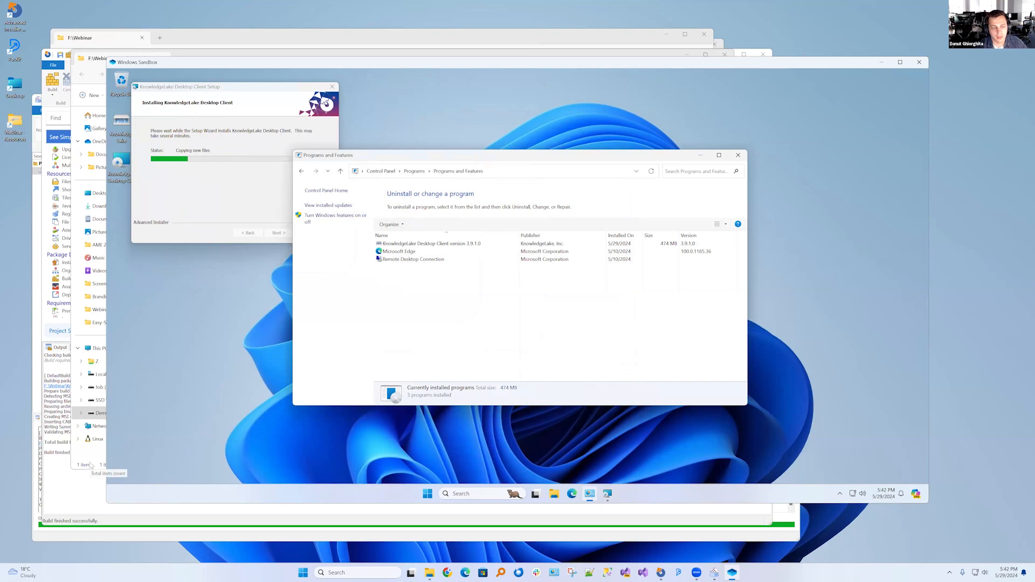
{"action": "left_click", "coordinate": [85, 509]}
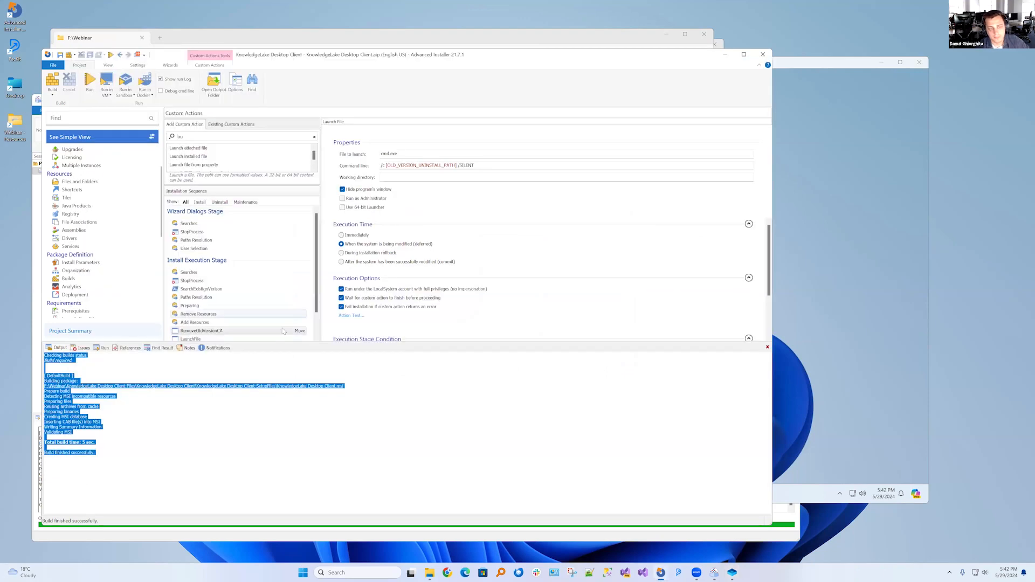
{"action": "left_click", "coordinate": [820, 298]}
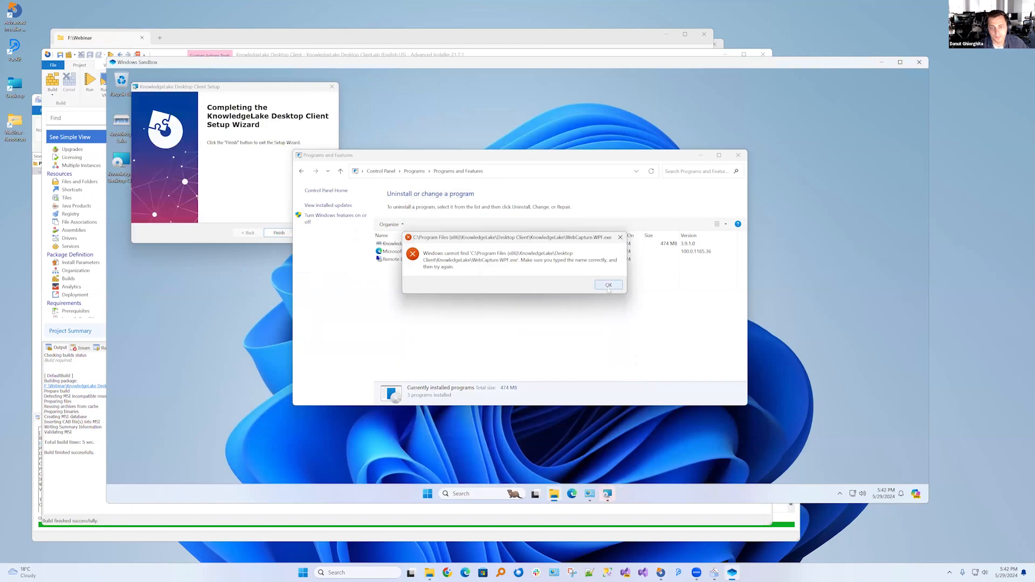
{"action": "left_click", "coordinate": [609, 285]}
{"action": "left_click", "coordinate": [278, 232]}
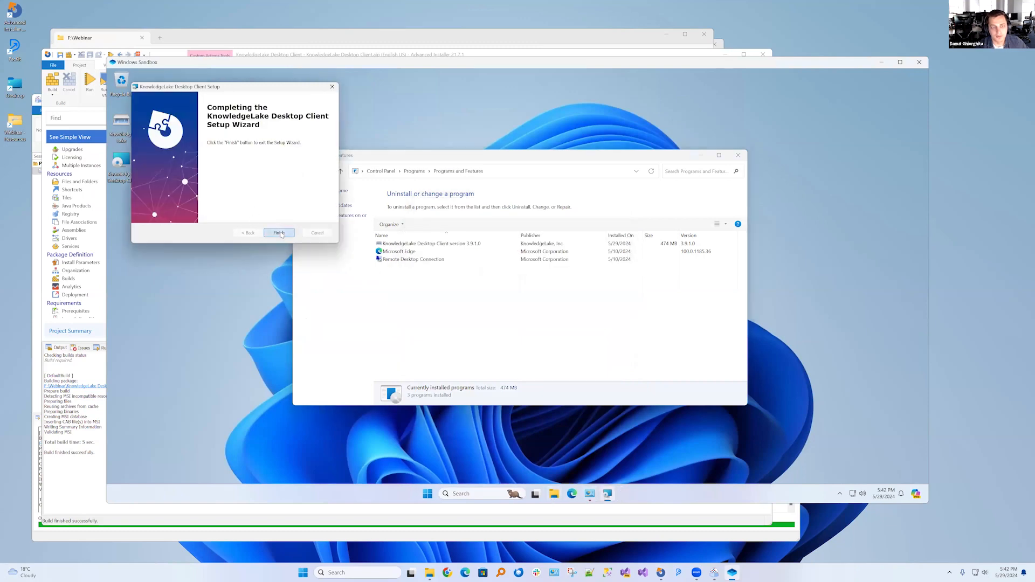
Back in Advanced Installer, move RemoveOldVersionCA between Preparing and Remove Resources in the Install Execution Stage and close the build output
{"action": "key", "text": "alt+Tab"}
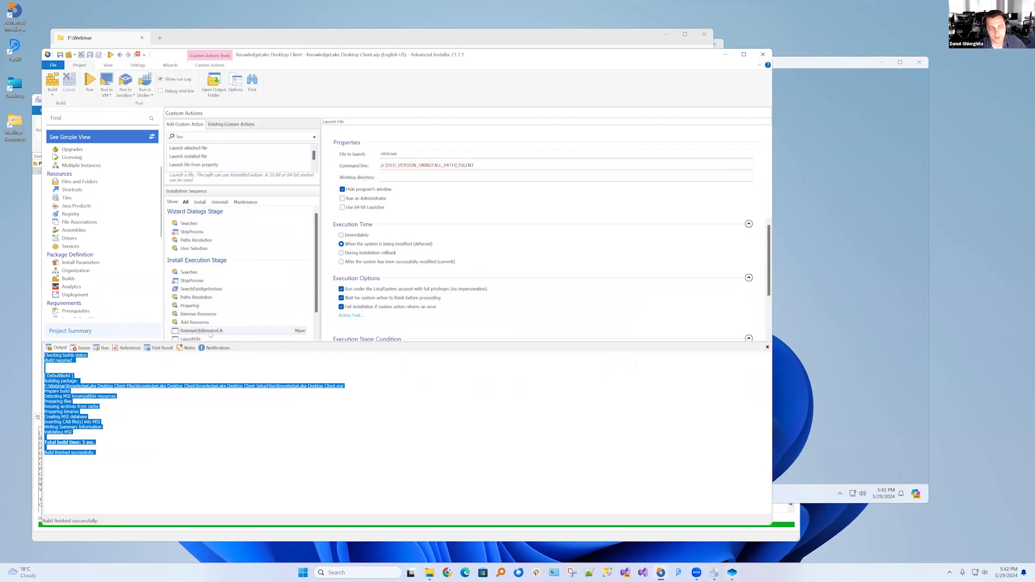
{"action": "left_click_drag", "start_coordinate": [212, 331], "coordinate": [233, 316]}
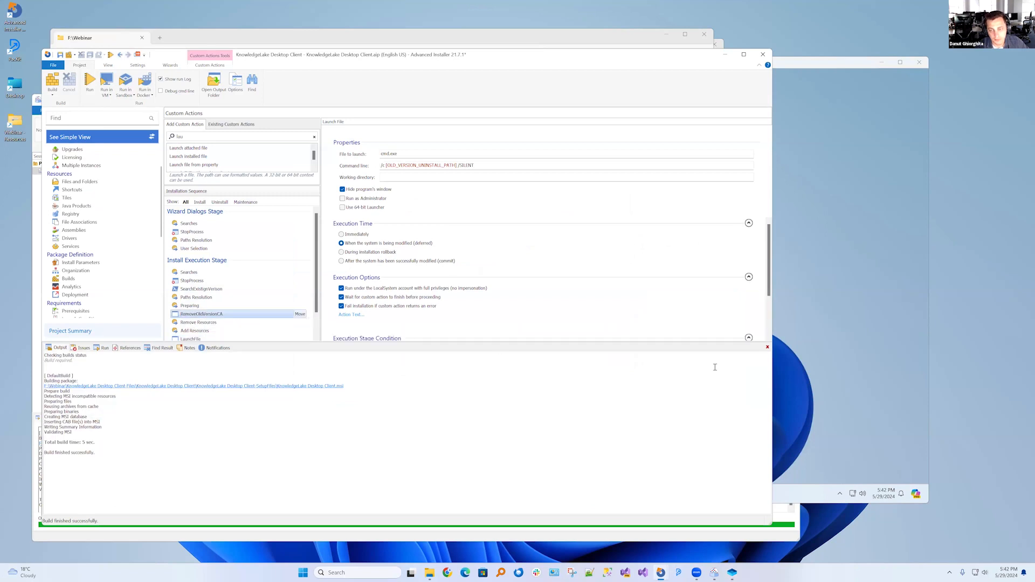
{"action": "left_click", "coordinate": [767, 348]}
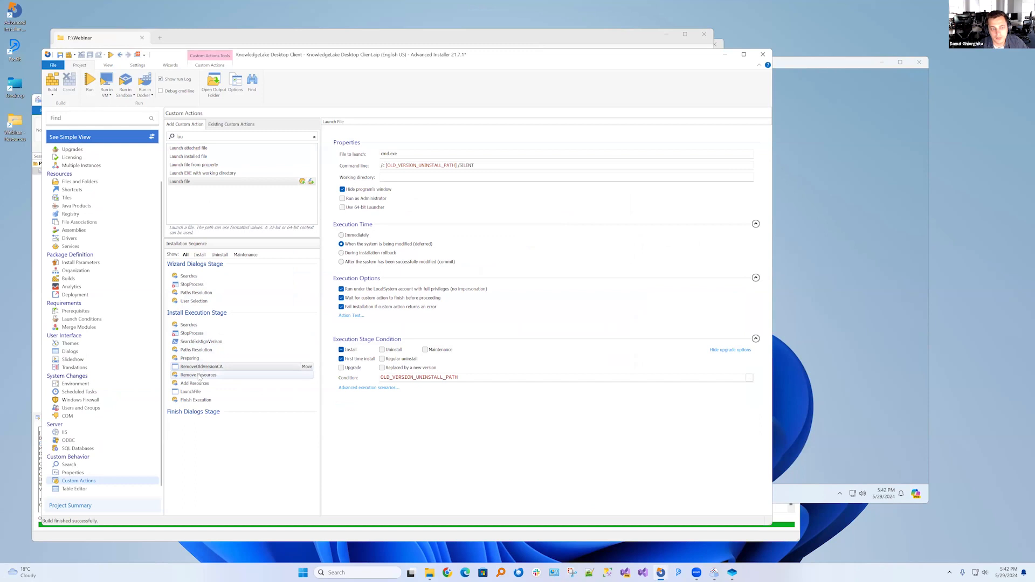
Close the current Windows Sandbox session and start a fresh one
{"action": "left_click", "coordinate": [852, 257]}
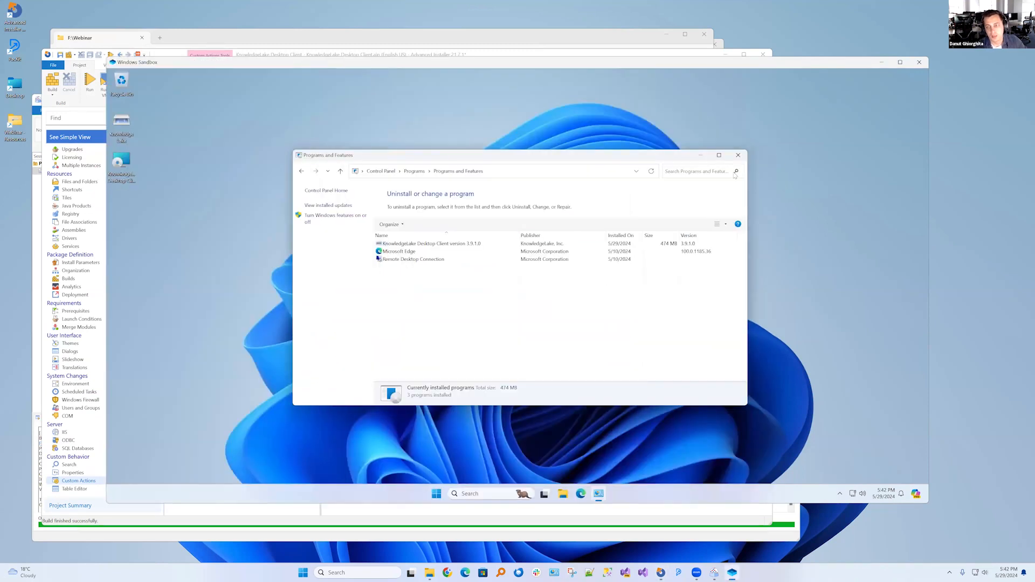
{"action": "left_click", "coordinate": [739, 155]}
{"action": "left_click", "coordinate": [919, 63]}
{"action": "key", "text": "Return"}
{"action": "left_click", "coordinate": [350, 572]}
{"action": "type", "text": "sand"}
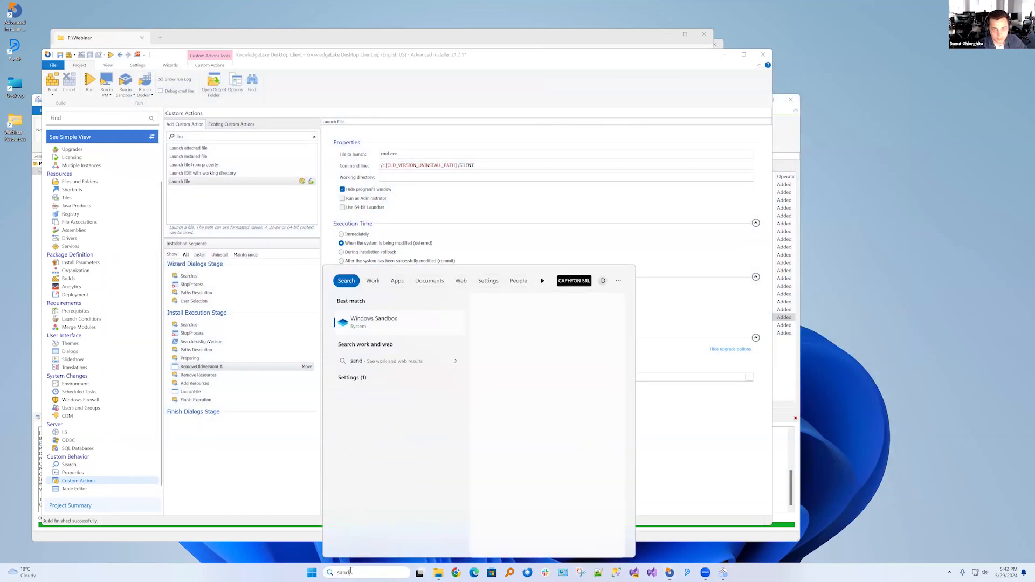
{"action": "key", "text": "Return"}
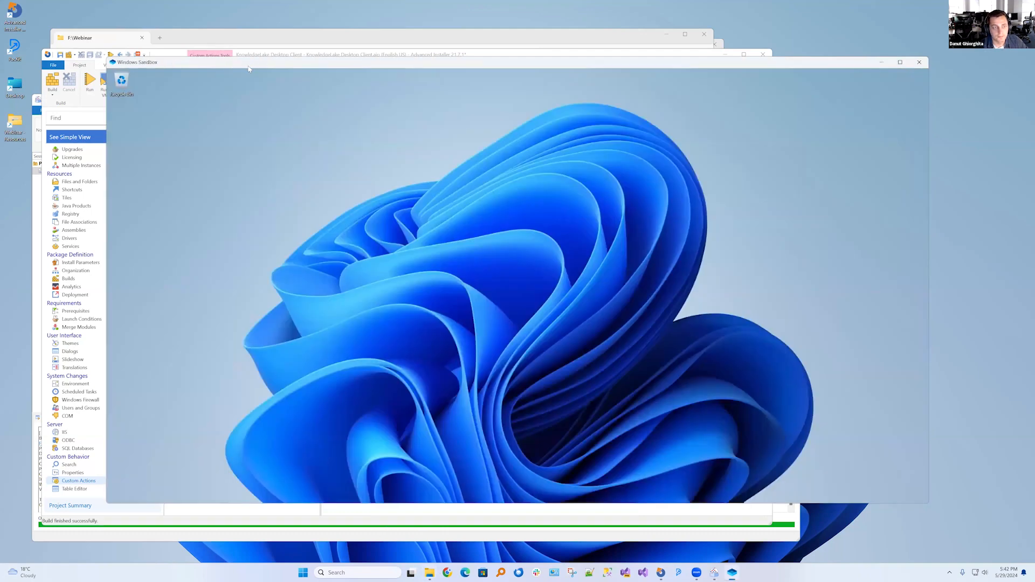
Copy Knowledge Lake.exe from the F:\Webinar folder to the new sandbox's desktop
{"action": "left_click", "coordinate": [102, 34]}
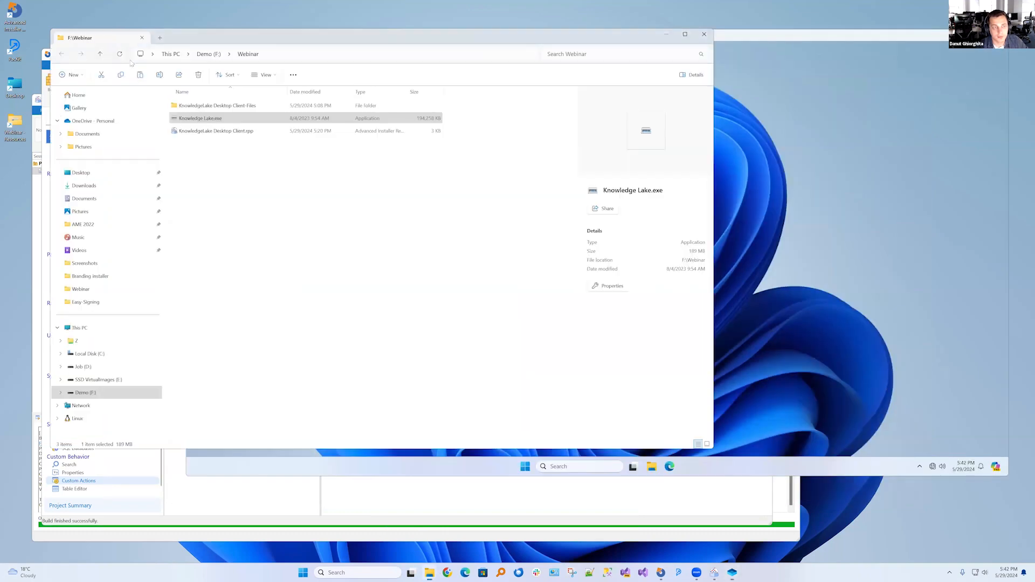
{"action": "left_click", "coordinate": [199, 119]}
{"action": "key", "text": "alt+Tab"}
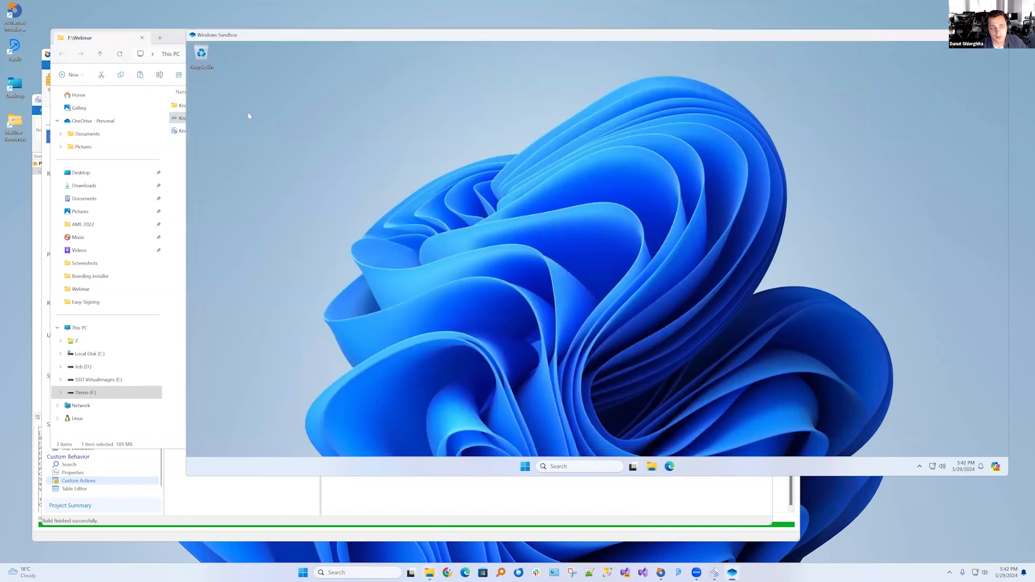
{"action": "key", "text": "ctrl+v"}
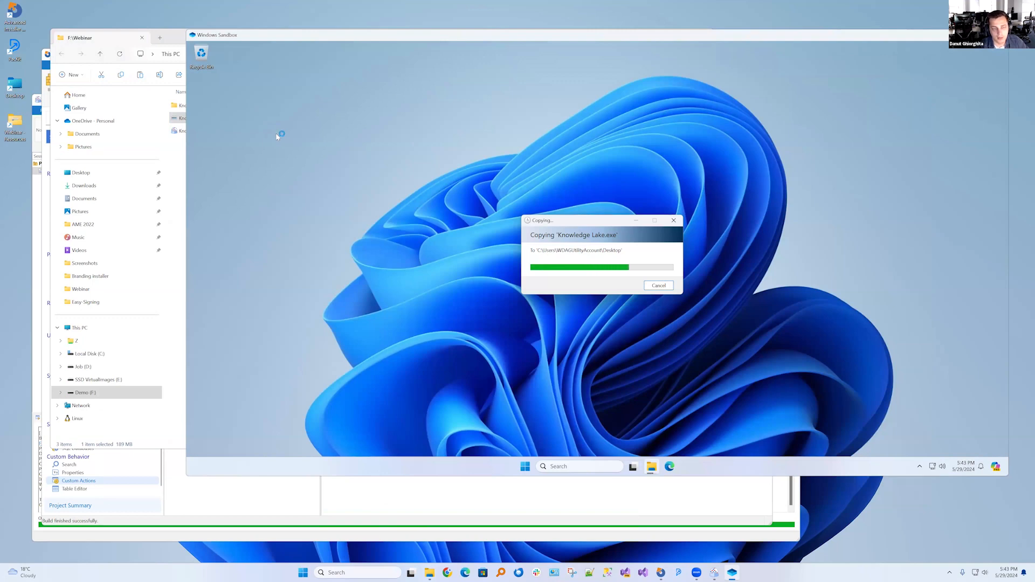
Return to Advanced Installer and rebuild the project with the reordered custom action
{"action": "left_click", "coordinate": [175, 226]}
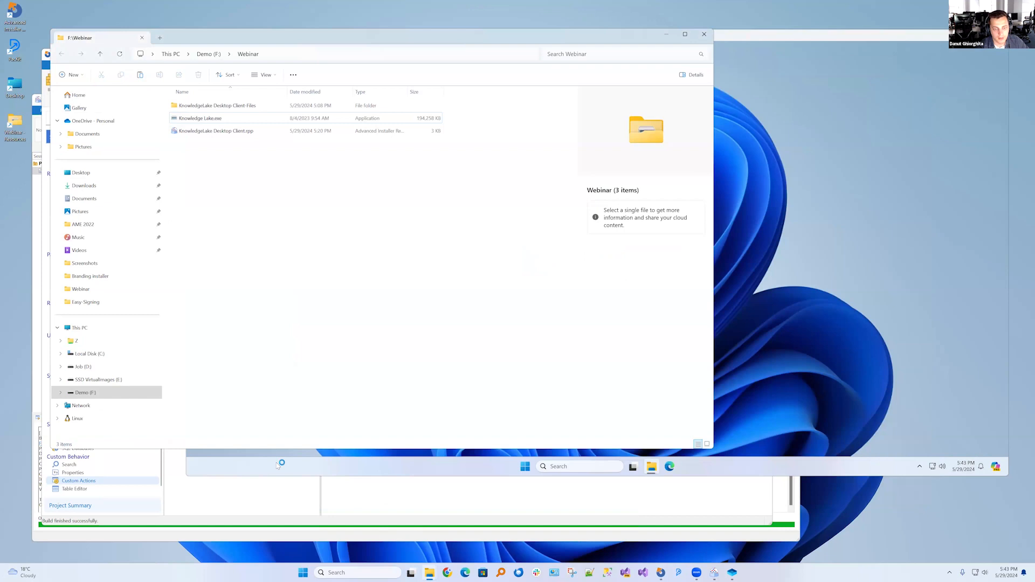
{"action": "left_click", "coordinate": [243, 499]}
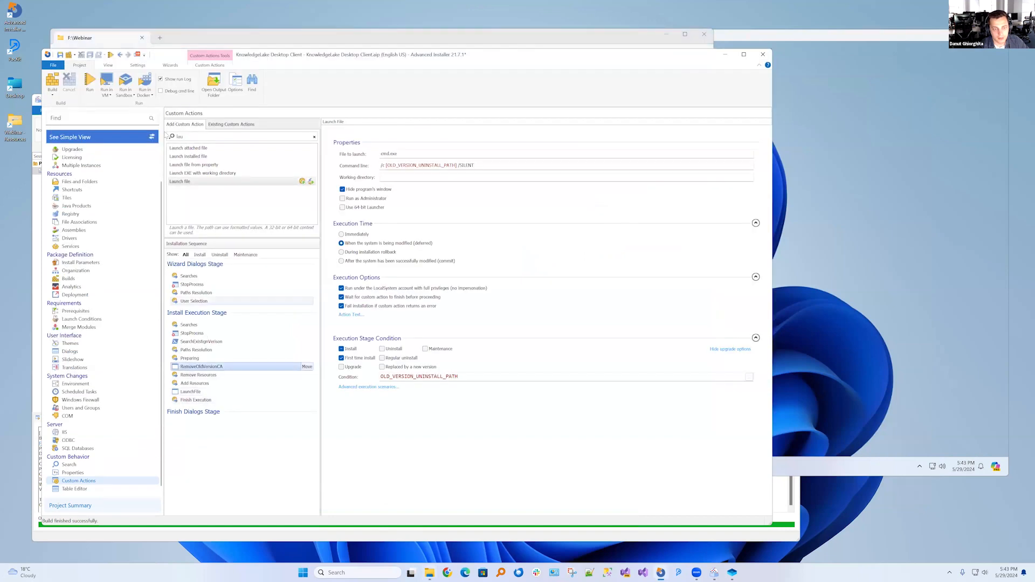
{"action": "left_click", "coordinate": [52, 81]}
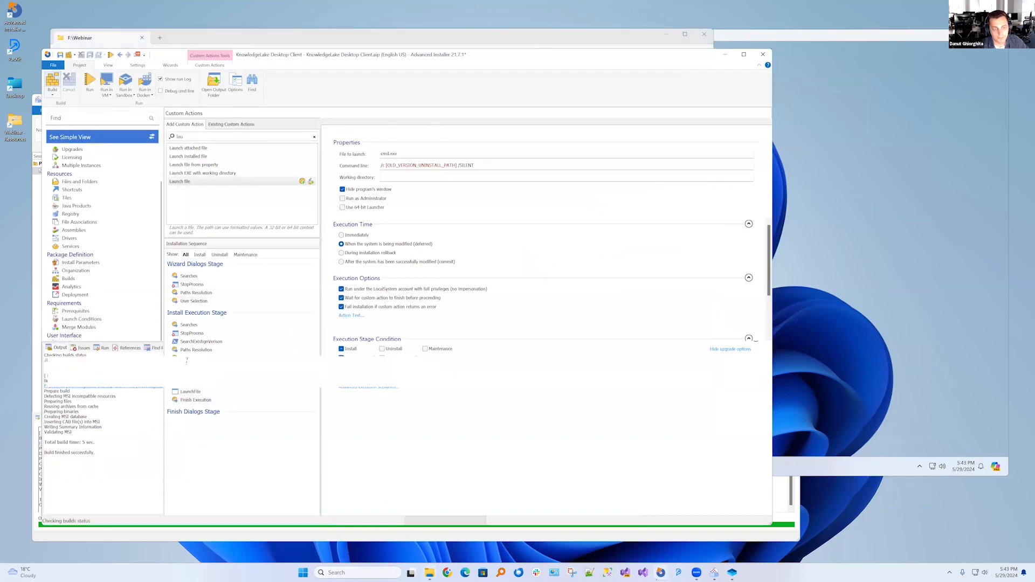
Install the old KnowledgeLake Desktop Client version 3.9.1.0 in the sandbox
{"action": "left_click", "coordinate": [847, 274]}
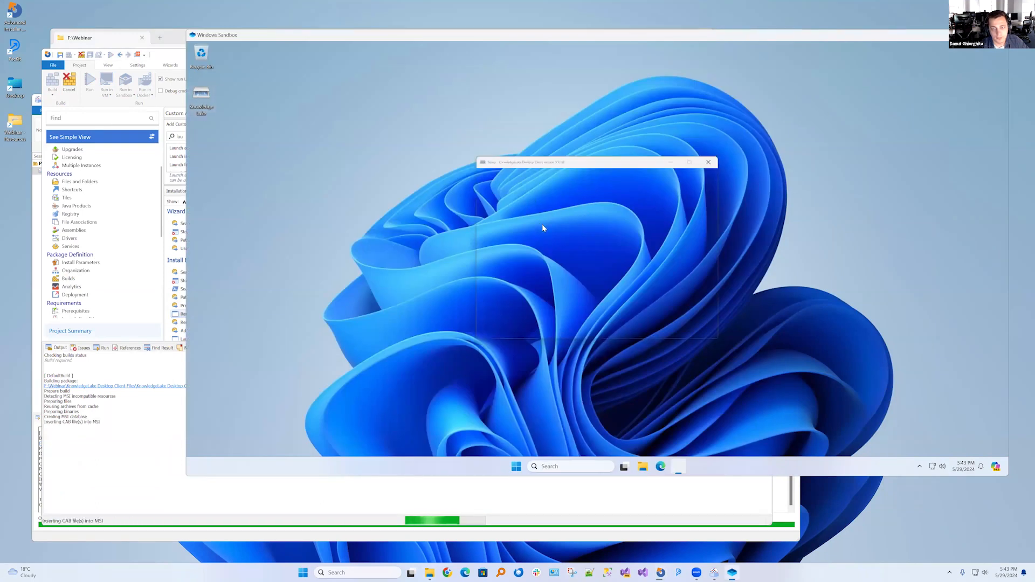
{"action": "left_click", "coordinate": [664, 330]}
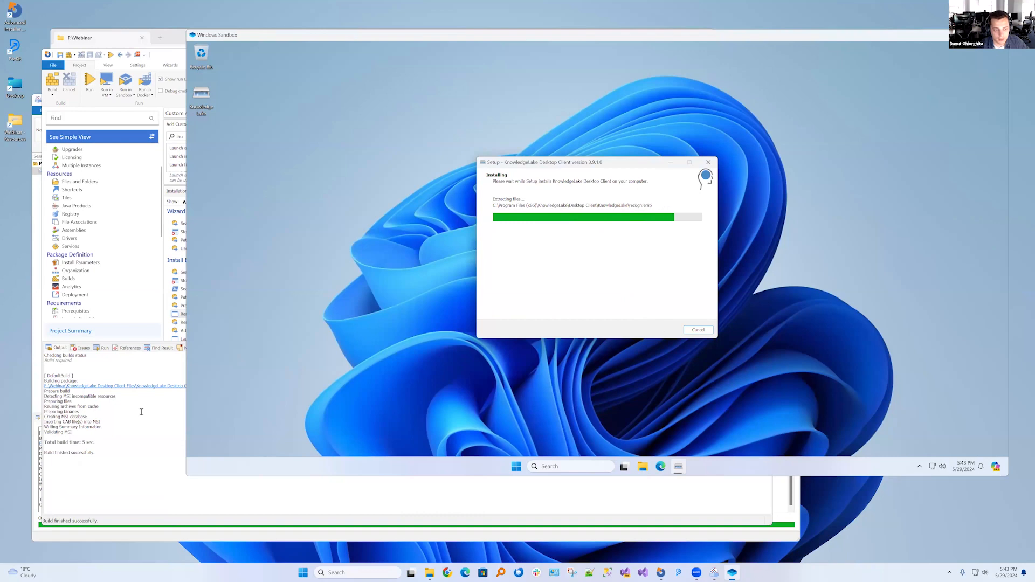
Copy the newly built KnowledgeLake Desktop Client.msi to the sandbox desktop and finish the old version's setup wizard
{"action": "left_click", "coordinate": [146, 390]}
{"action": "left_click", "coordinate": [147, 388]}
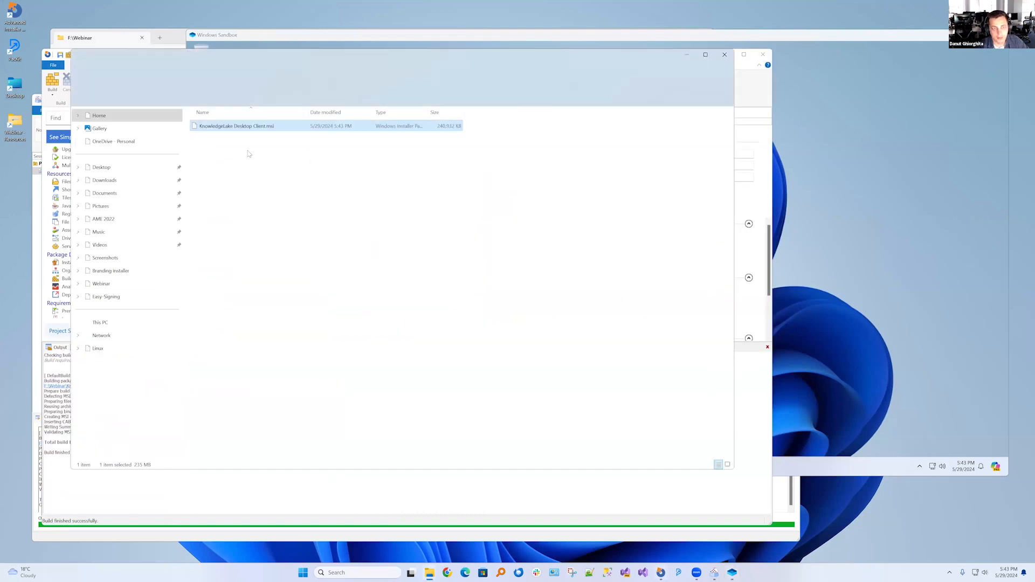
{"action": "left_click", "coordinate": [843, 281]}
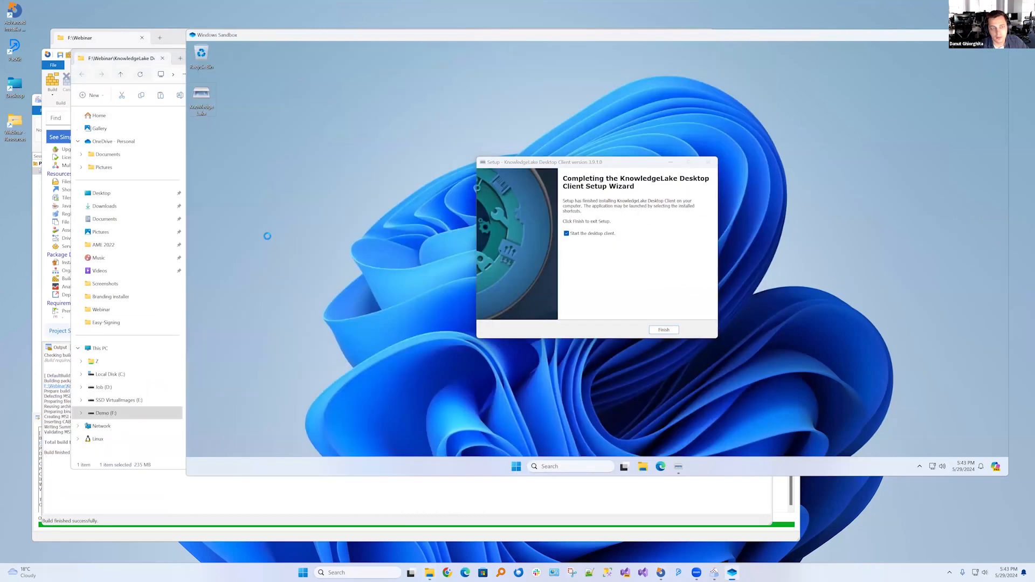
{"action": "key", "text": "ctrl+v"}
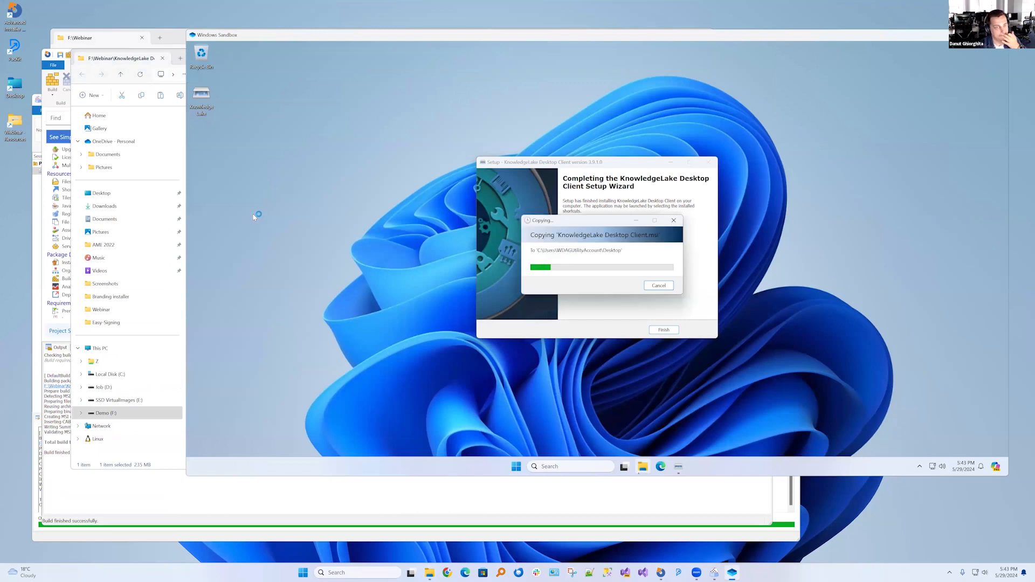
{"action": "left_click", "coordinate": [649, 317]}
{"action": "left_click", "coordinate": [663, 330]}
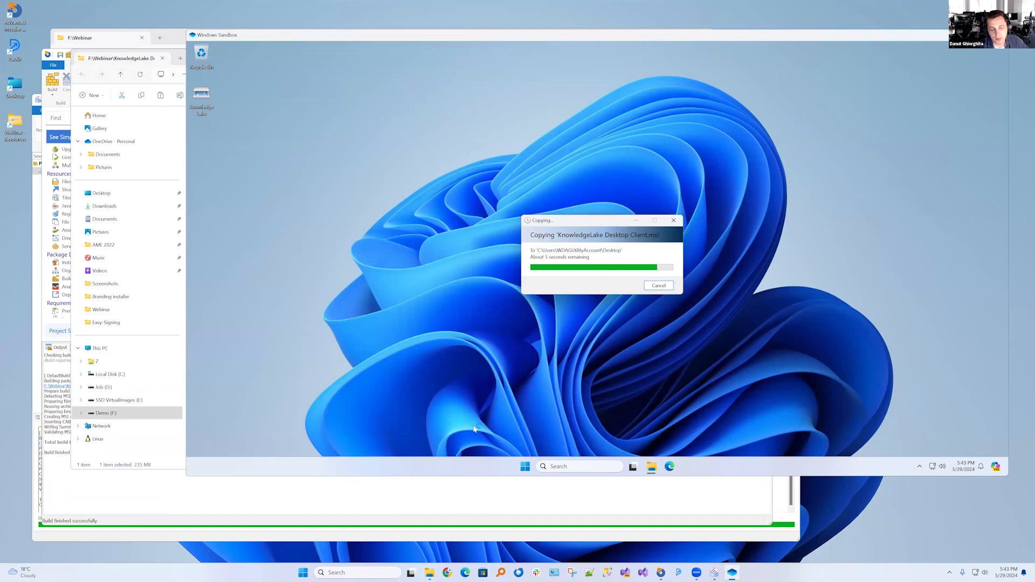
Dismiss the build output in Advanced Installer and install the new KnowledgeLake Desktop Client MSI in the sandbox using the default folder
{"action": "left_click", "coordinate": [167, 509]}
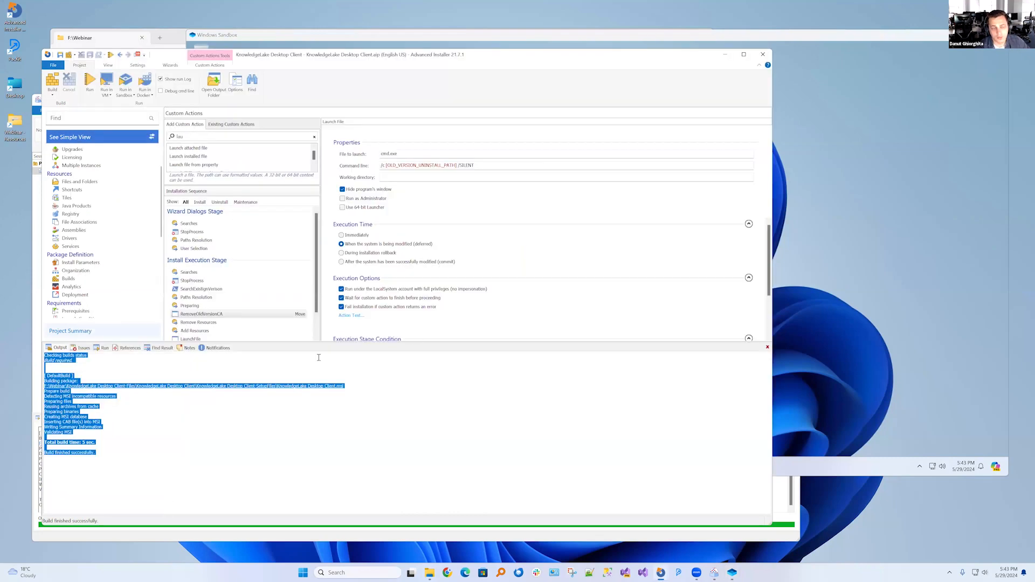
{"action": "left_click", "coordinate": [767, 349]}
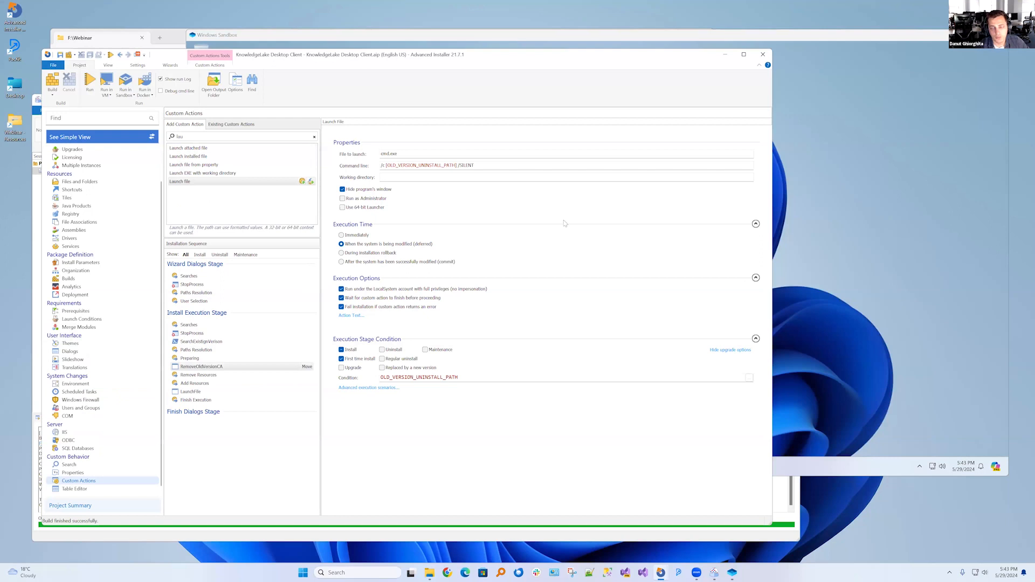
{"action": "left_click", "coordinate": [270, 36]}
{"action": "double_click", "coordinate": [204, 137]}
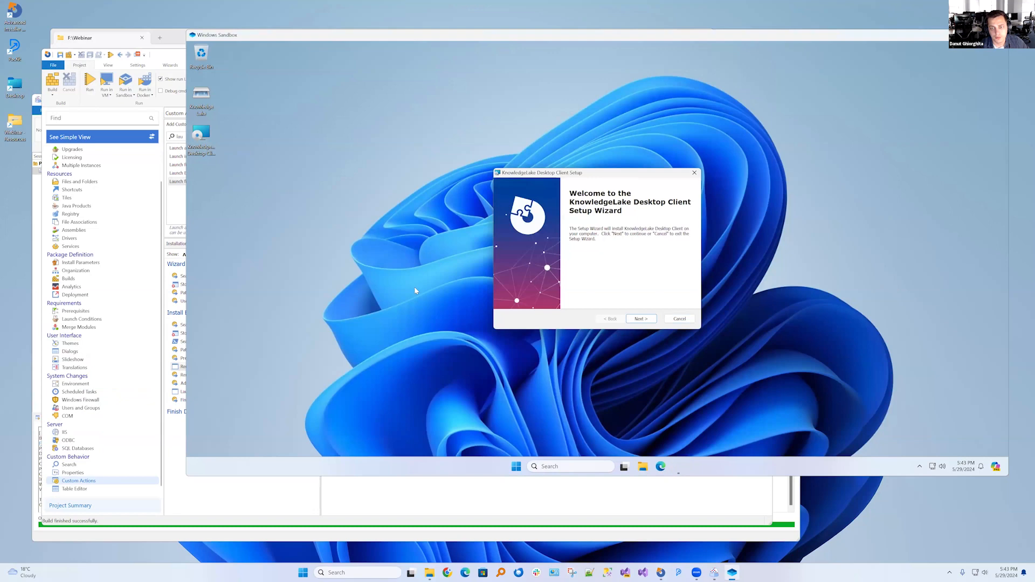
{"action": "left_click", "coordinate": [641, 320]}
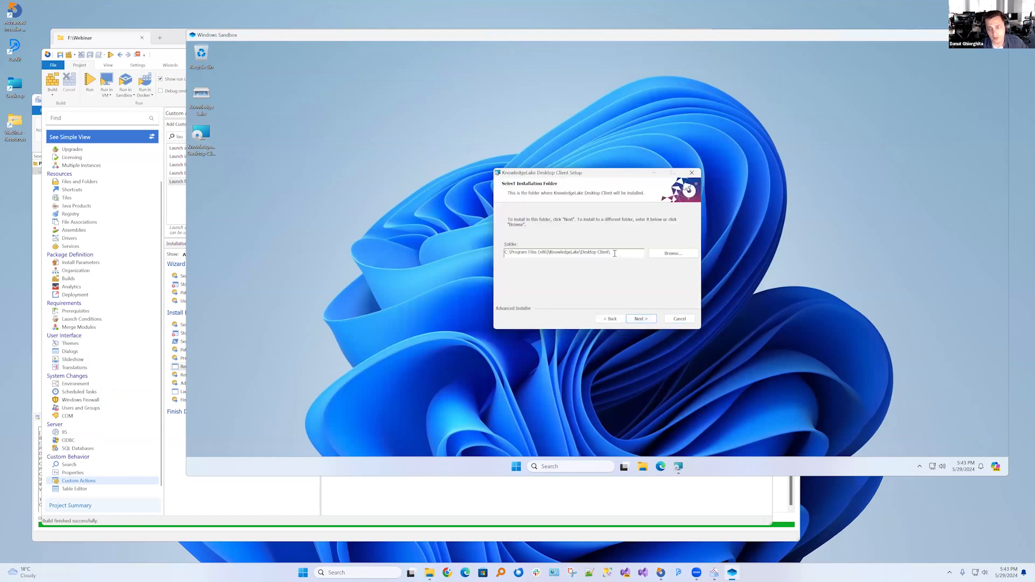
{"action": "left_click", "coordinate": [642, 318]}
{"action": "left_click", "coordinate": [642, 316]}
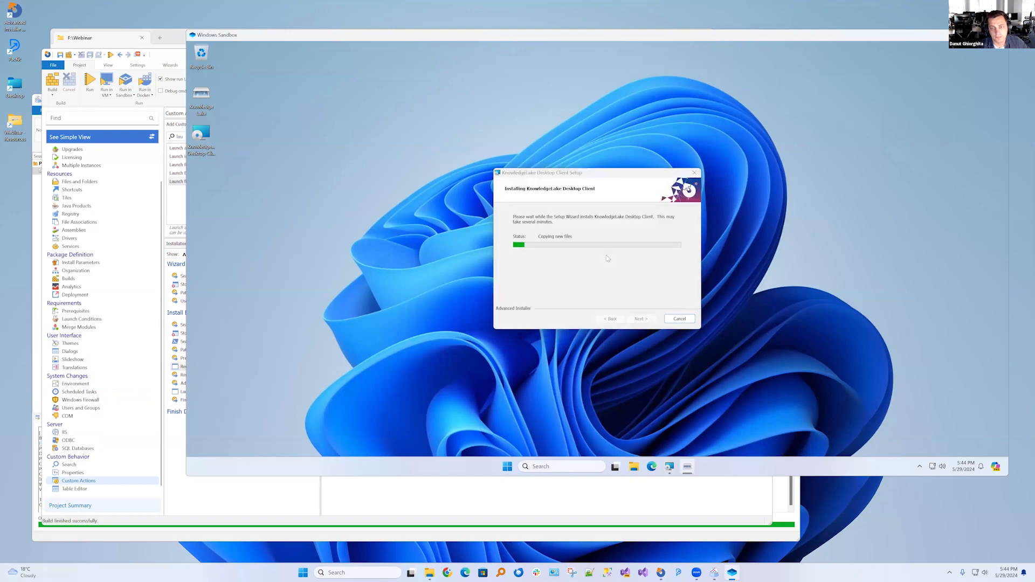
Open the sandbox's list of installed programs through Control Panel and check the KnowledgeLake Desktop Client entry
{"action": "left_click", "coordinate": [548, 466]}
{"action": "type", "text": "co"}
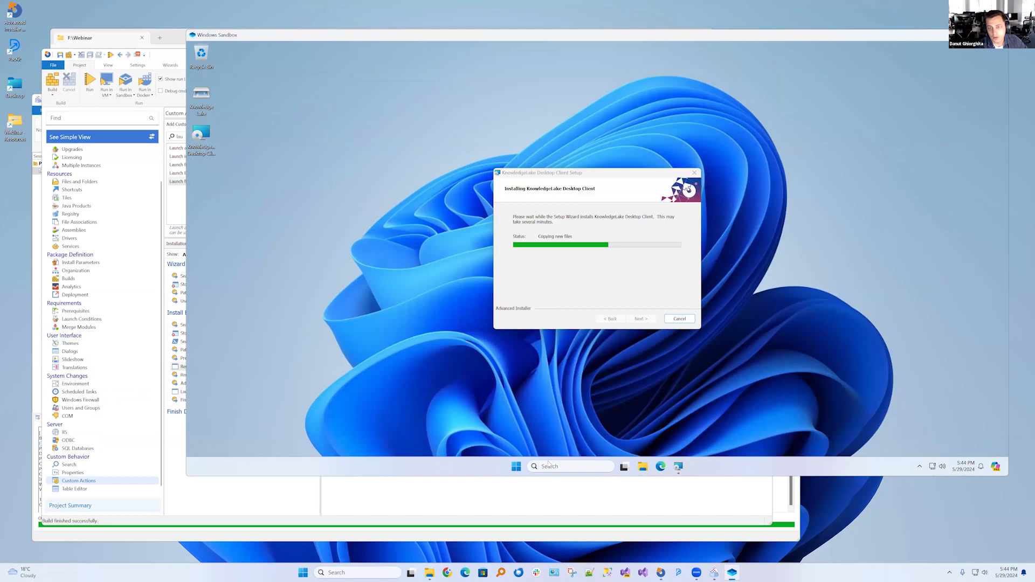
{"action": "left_click", "coordinate": [554, 466]}
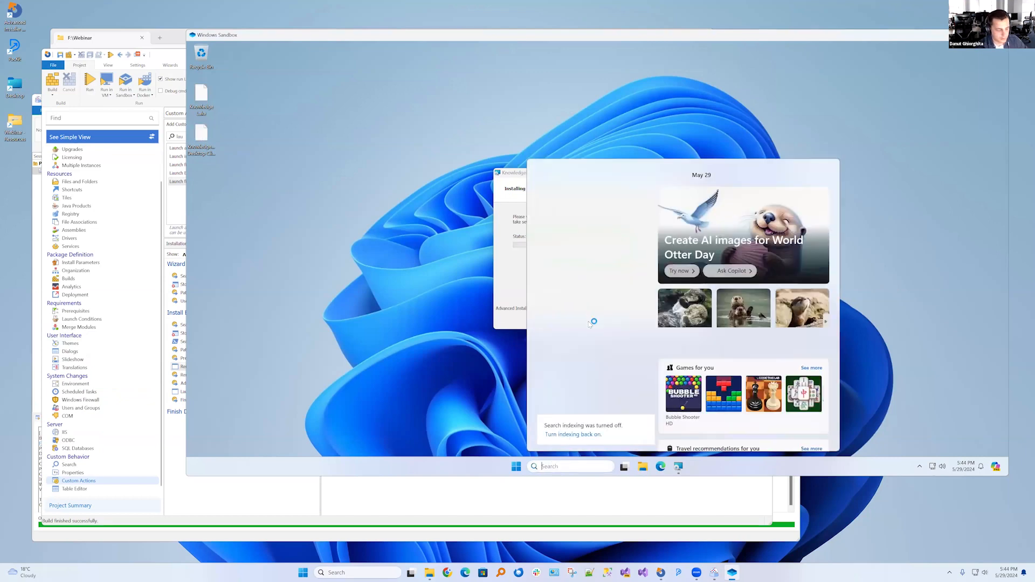
{"action": "type", "text": "con"}
{"action": "key", "text": "Return"}
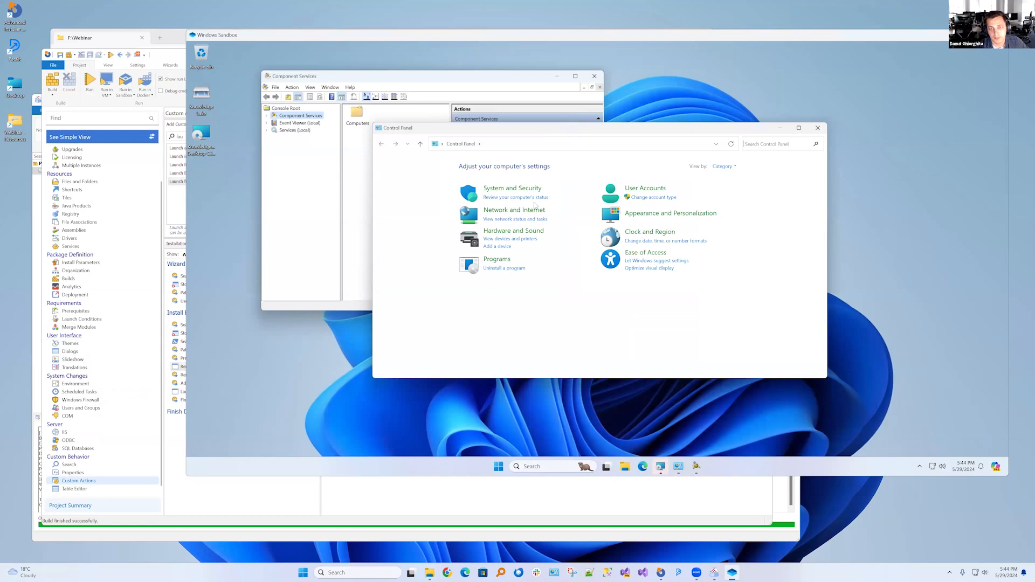
{"action": "left_click", "coordinate": [504, 268]}
{"action": "left_click", "coordinate": [595, 75]}
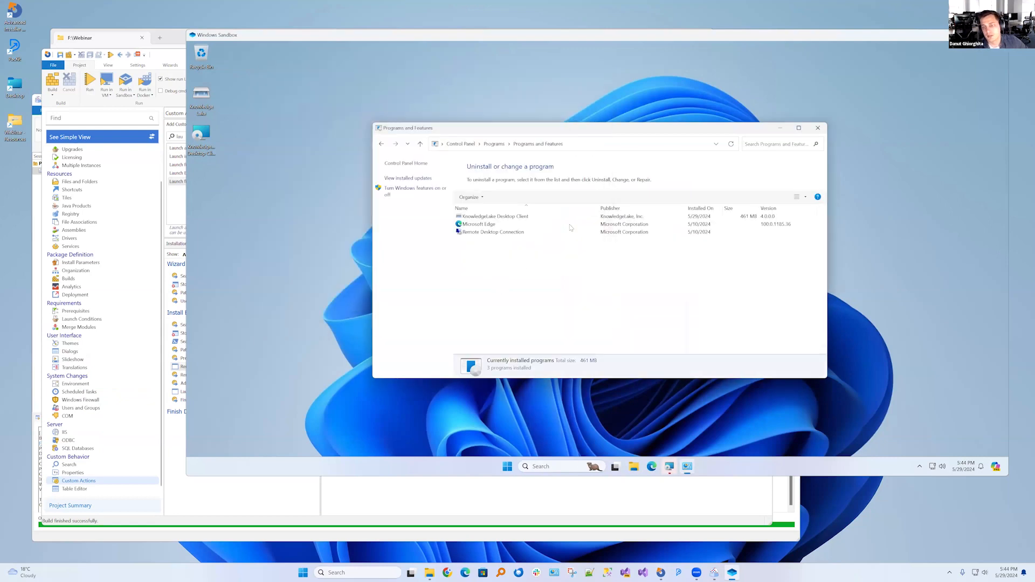
{"action": "left_click", "coordinate": [511, 217]}
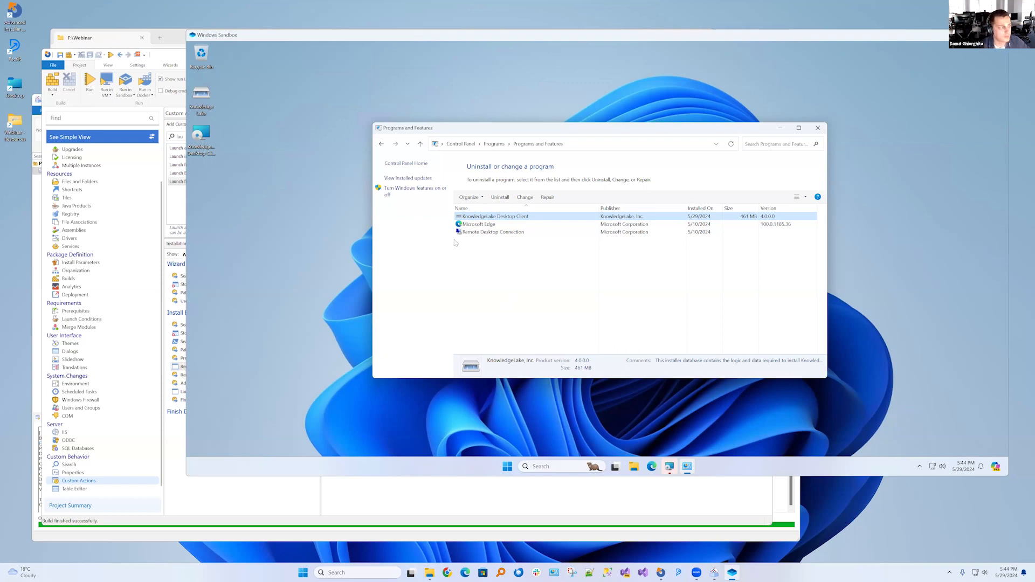
Check the version set in the Advanced Installer project's Product Details, then return to the sandbox
{"action": "scroll", "coordinate": [70, 180], "scroll_direction": "up", "scroll_amount": 2}
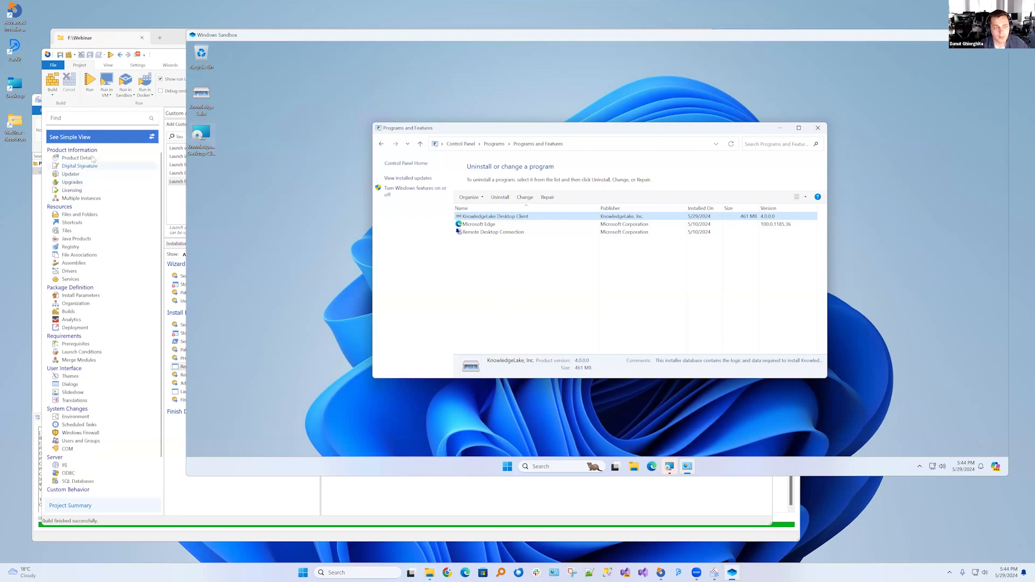
{"action": "left_click", "coordinate": [79, 158]}
{"action": "left_click", "coordinate": [271, 169]}
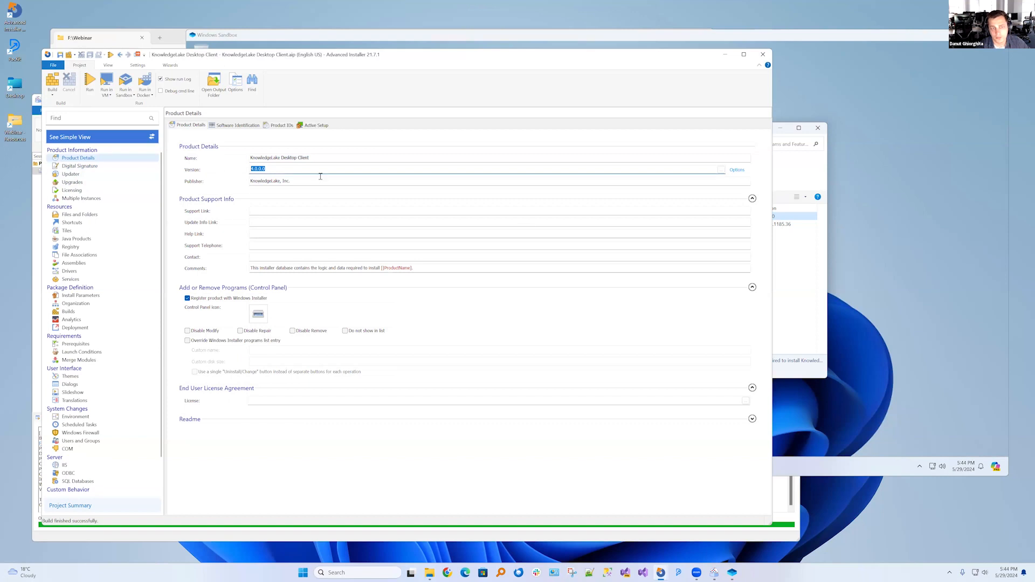
{"action": "left_click", "coordinate": [796, 287]}
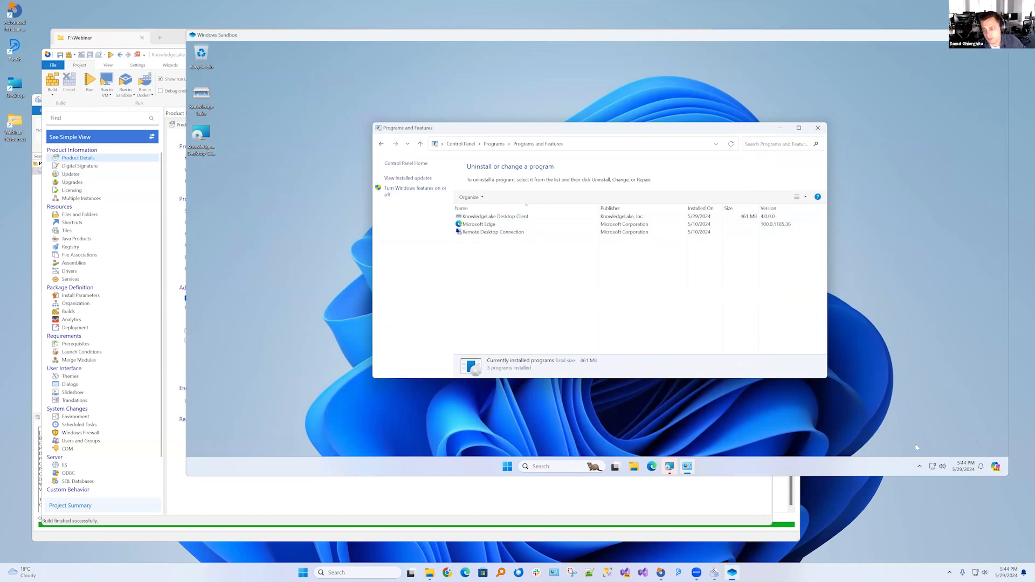
Check the sandbox's hidden tray icons and uninstall KnowledgeLake Desktop Client from Programs and Features
{"action": "left_click", "coordinate": [920, 466]}
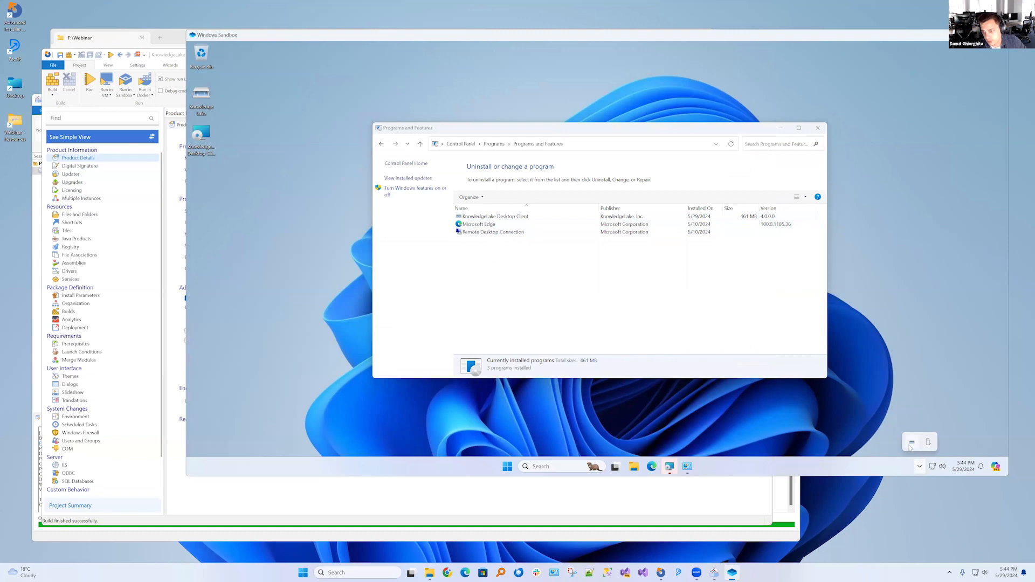
{"action": "left_click", "coordinate": [501, 232]}
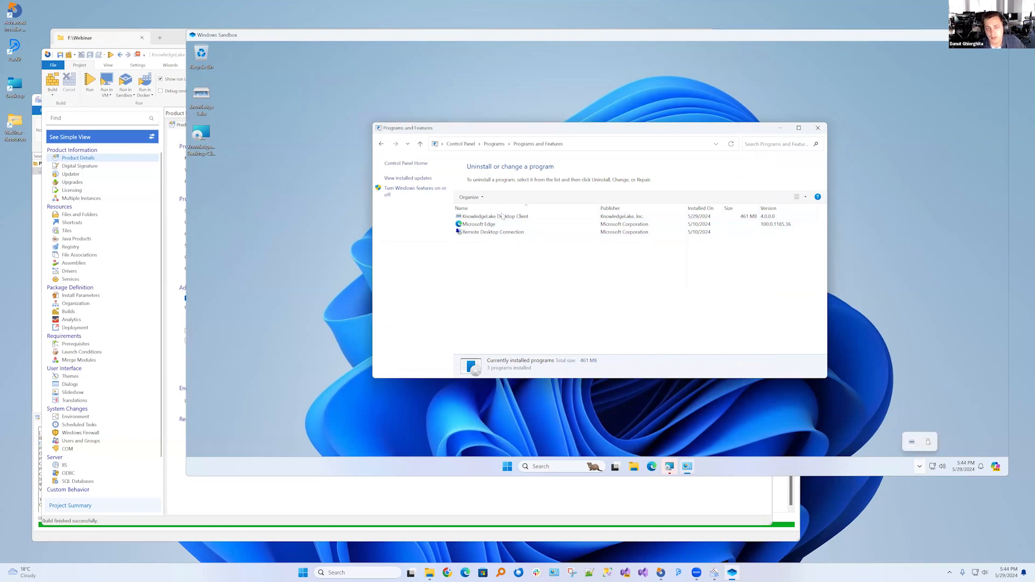
{"action": "left_click", "coordinate": [501, 208]}
{"action": "left_click", "coordinate": [501, 232]}
{"action": "left_click", "coordinate": [501, 198]}
{"action": "left_click", "coordinate": [637, 252]}
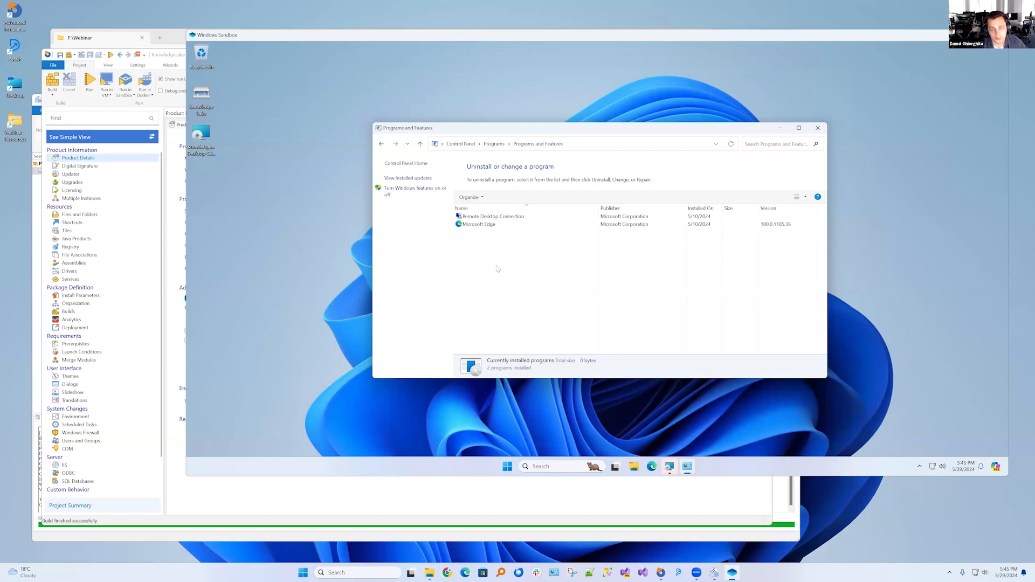
Run the KnowledgeLake Desktop Client MSI again in the sandbox without the old version and go through its setup wizard
{"action": "left_click", "coordinate": [201, 141]}
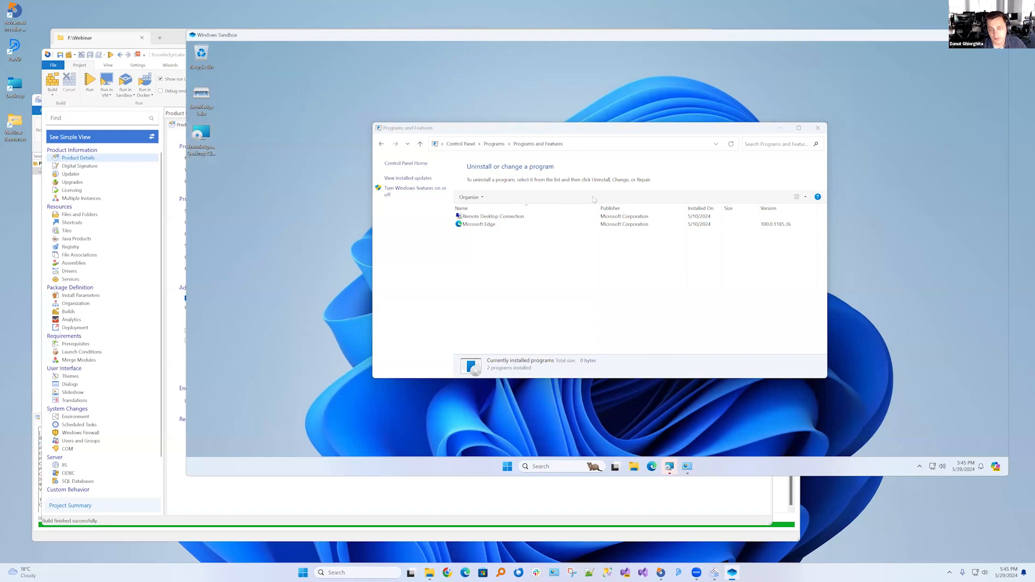
{"action": "left_click_drag", "start_coordinate": [513, 172], "coordinate": [224, 226]}
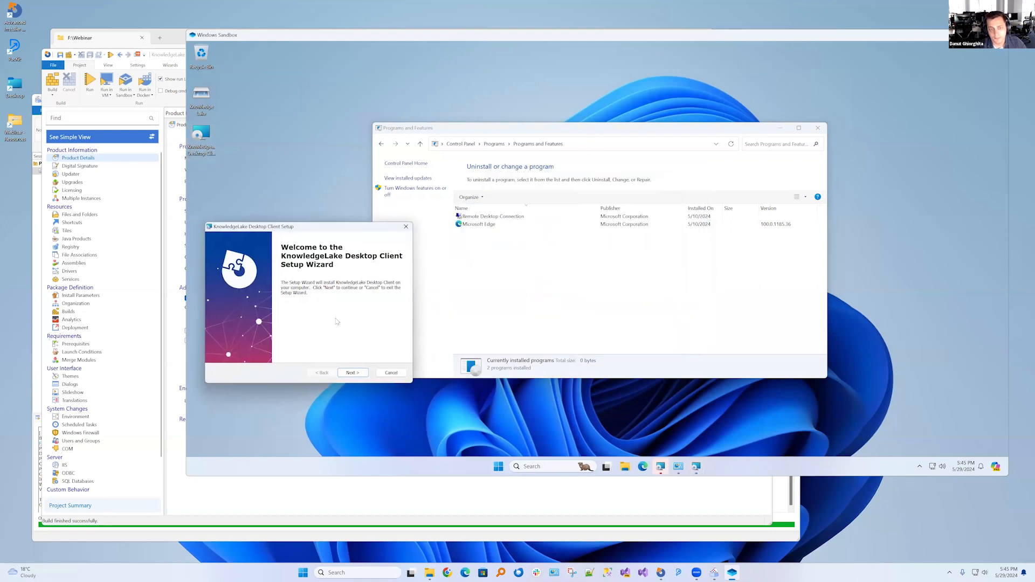
{"action": "left_click", "coordinate": [353, 374]}
{"action": "left_click", "coordinate": [352, 373]}
{"action": "left_click", "coordinate": [354, 373]}
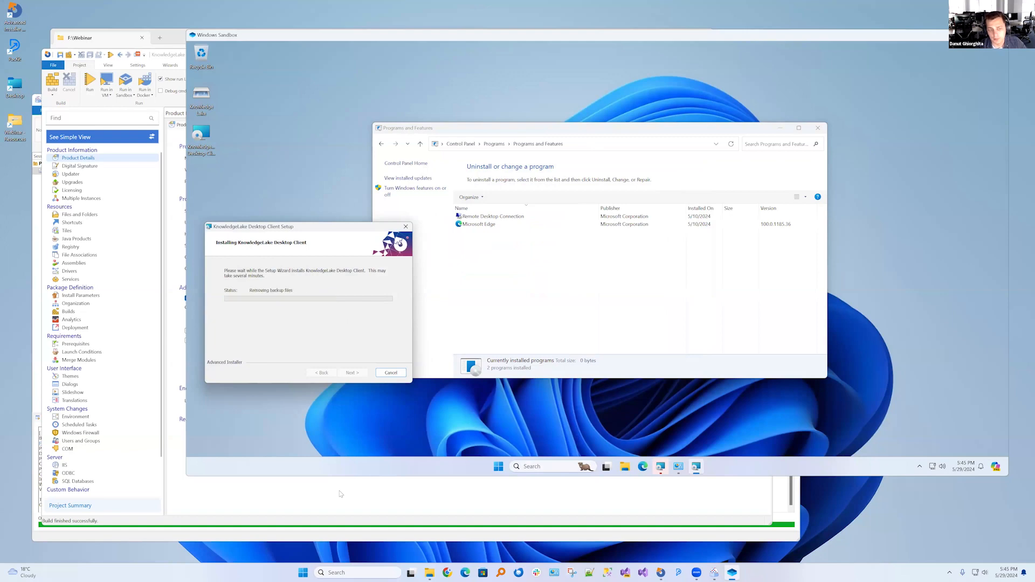
{"action": "left_click", "coordinate": [353, 371]}
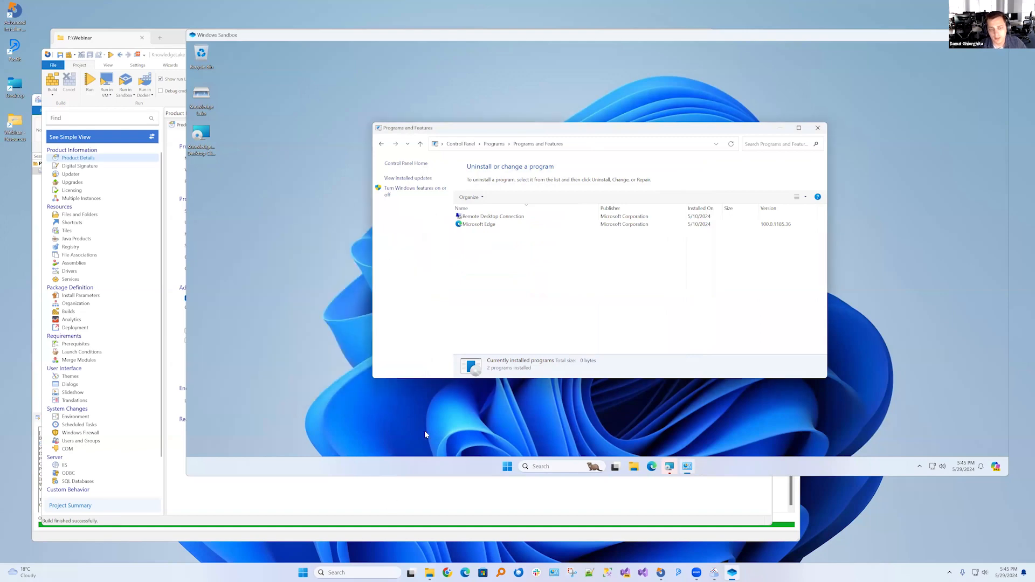
In Advanced Installer, examine the RemoveOldVersionCA condition and the PowerShell custom action that sets OLD_VERSION_UNINSTALL_PATH
{"action": "left_click", "coordinate": [393, 493]}
{"action": "scroll", "coordinate": [126, 465], "scroll_direction": "down", "scroll_amount": 2}
{"action": "scroll", "coordinate": [126, 465], "scroll_direction": "down", "scroll_amount": 1}
{"action": "left_click", "coordinate": [118, 480]}
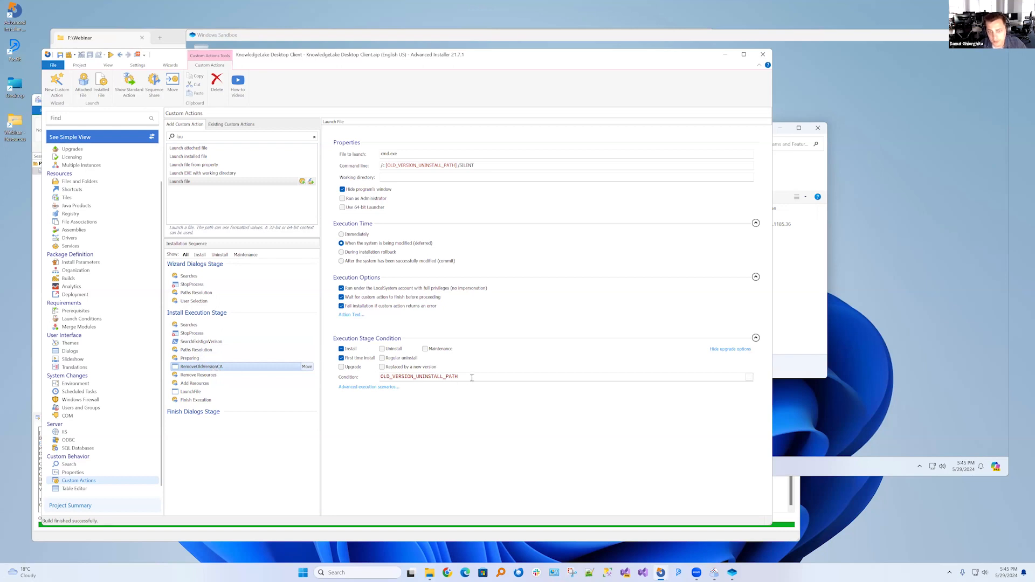
{"action": "left_click_drag", "start_coordinate": [471, 378], "coordinate": [358, 374]}
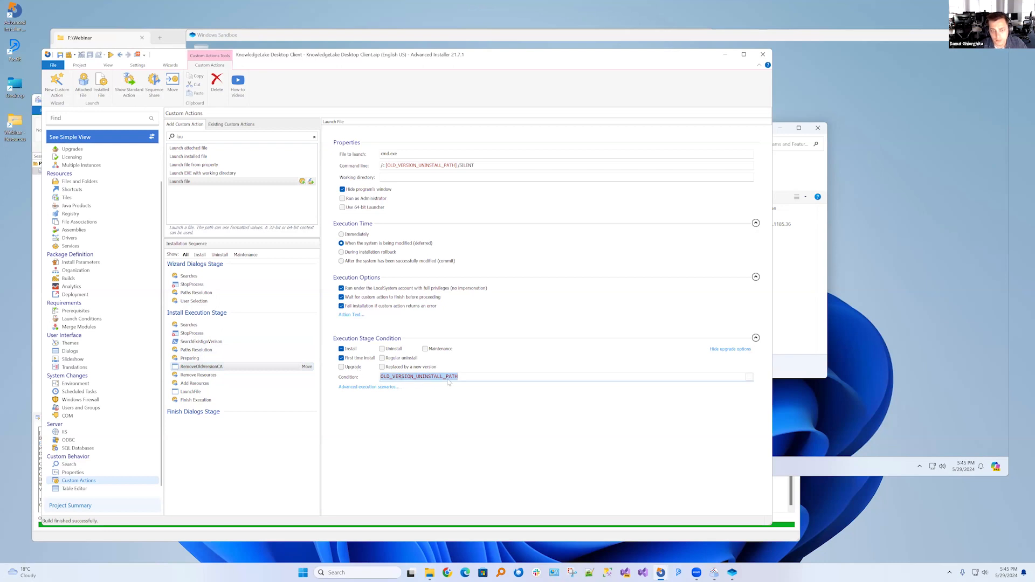
{"action": "left_click", "coordinate": [212, 342]}
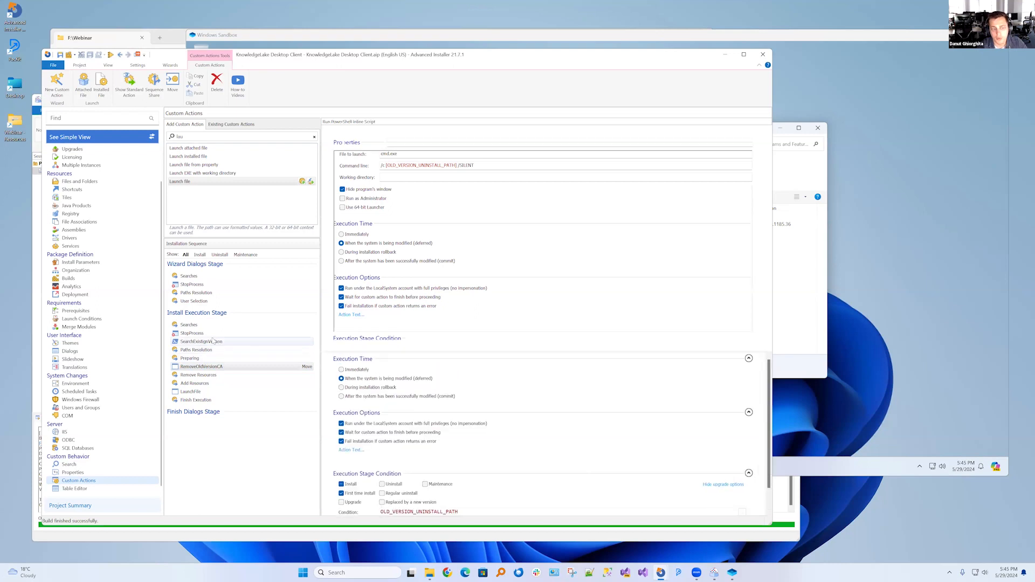
{"action": "double_click", "coordinate": [433, 256]}
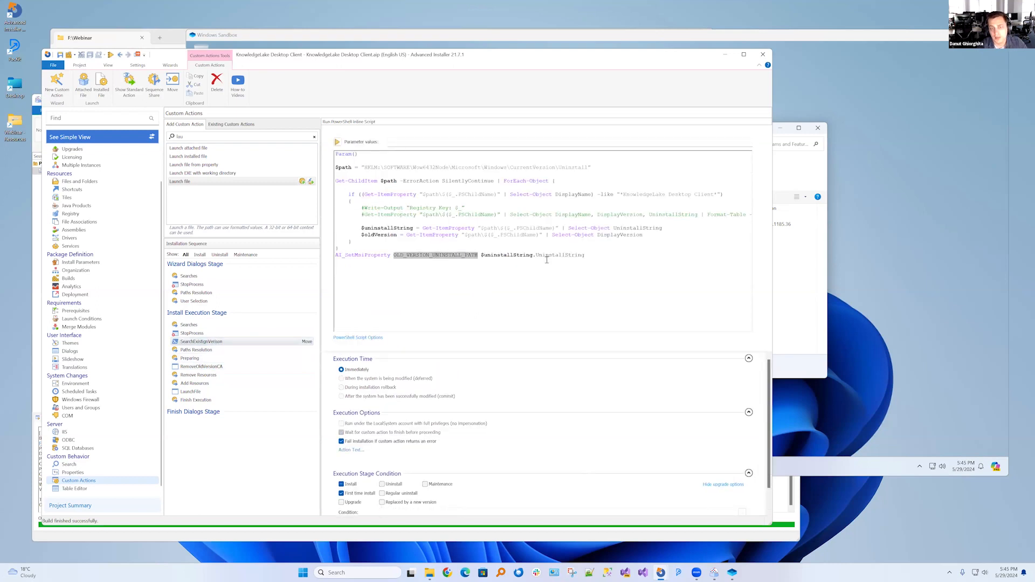
{"action": "double_click", "coordinate": [571, 257]}
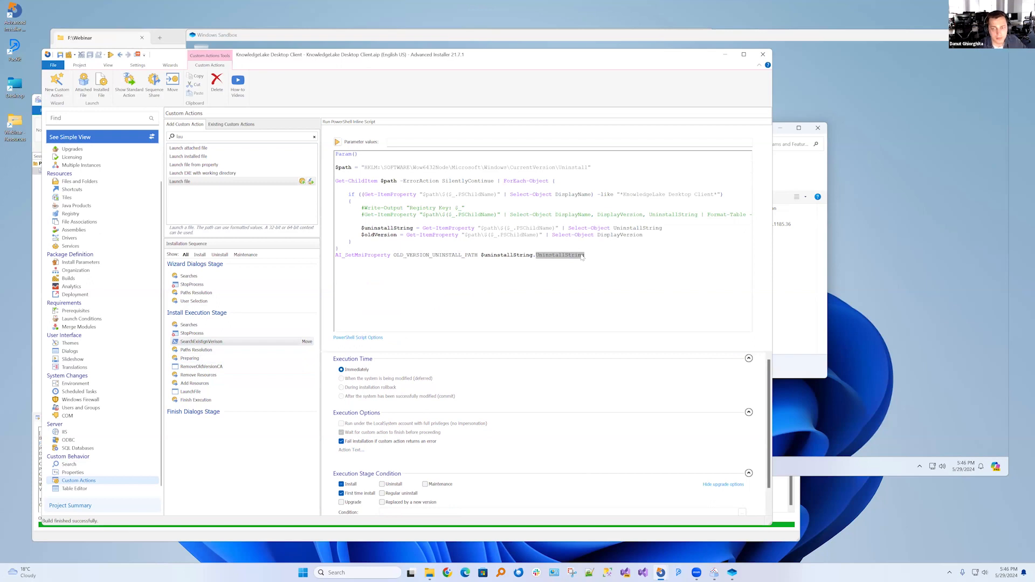
{"action": "left_click", "coordinate": [201, 367]}
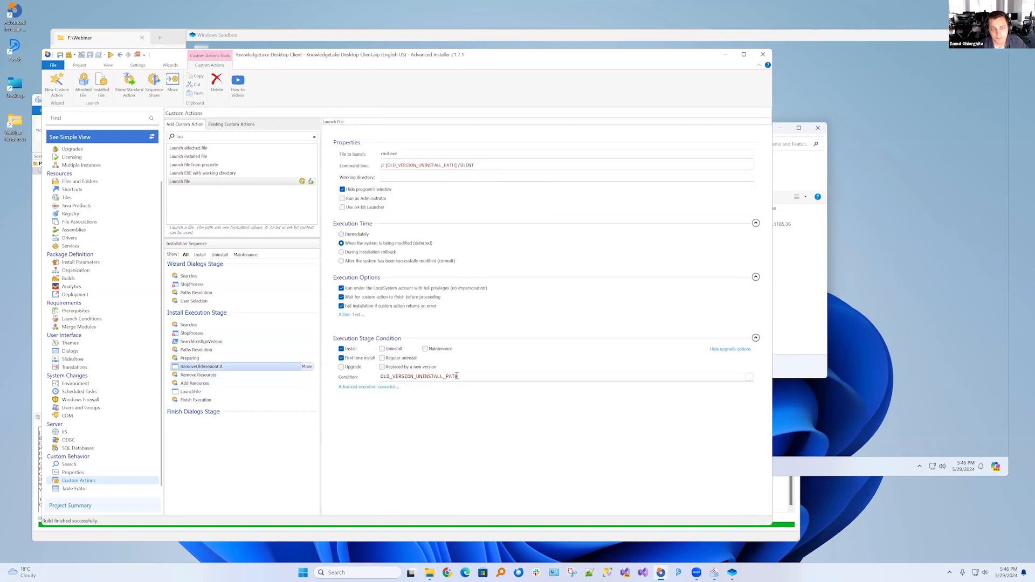
{"action": "left_click_drag", "start_coordinate": [468, 377], "coordinate": [364, 379]}
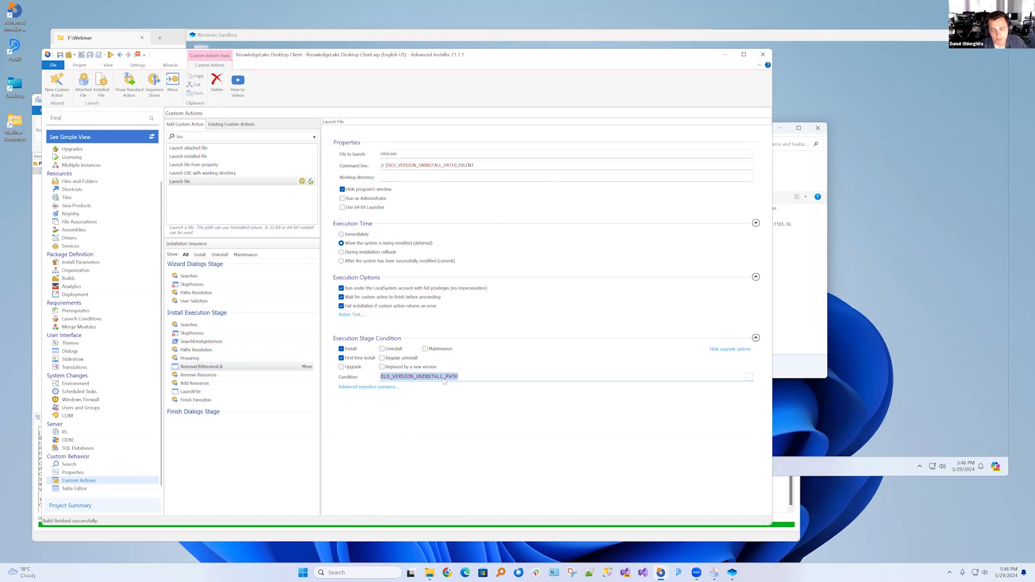
{"action": "left_click", "coordinate": [463, 377]}
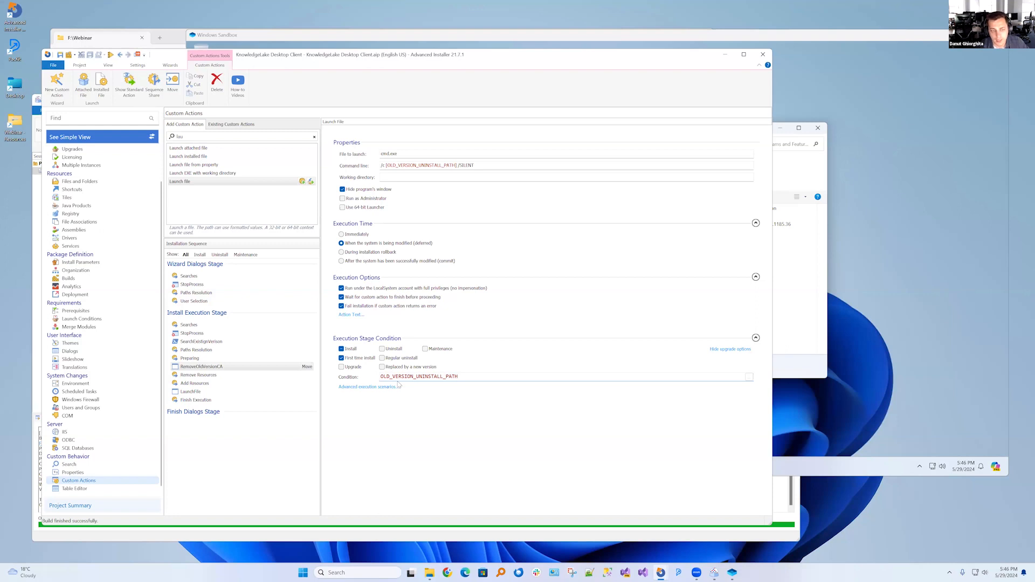
{"action": "left_click", "coordinate": [219, 368]}
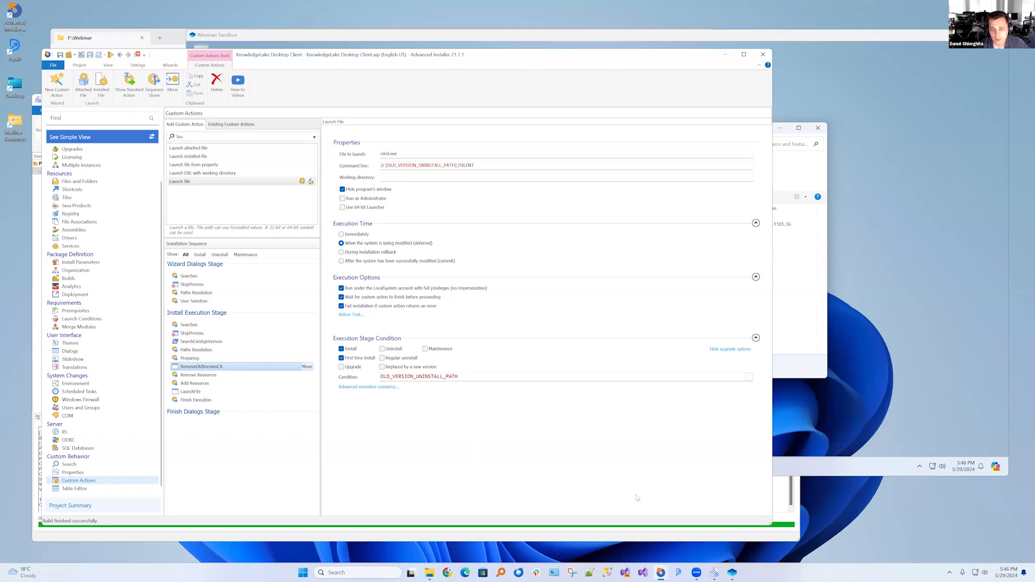
Open the project's output folder containing KnowledgeLake Desktop Client.msi
{"action": "left_click", "coordinate": [79, 66]}
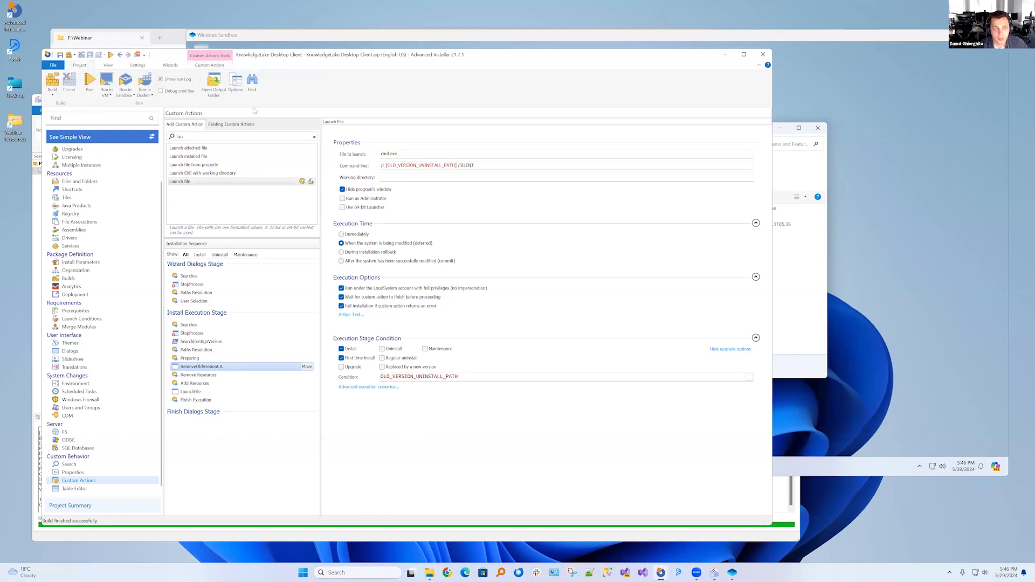
{"action": "left_click", "coordinate": [214, 85]}
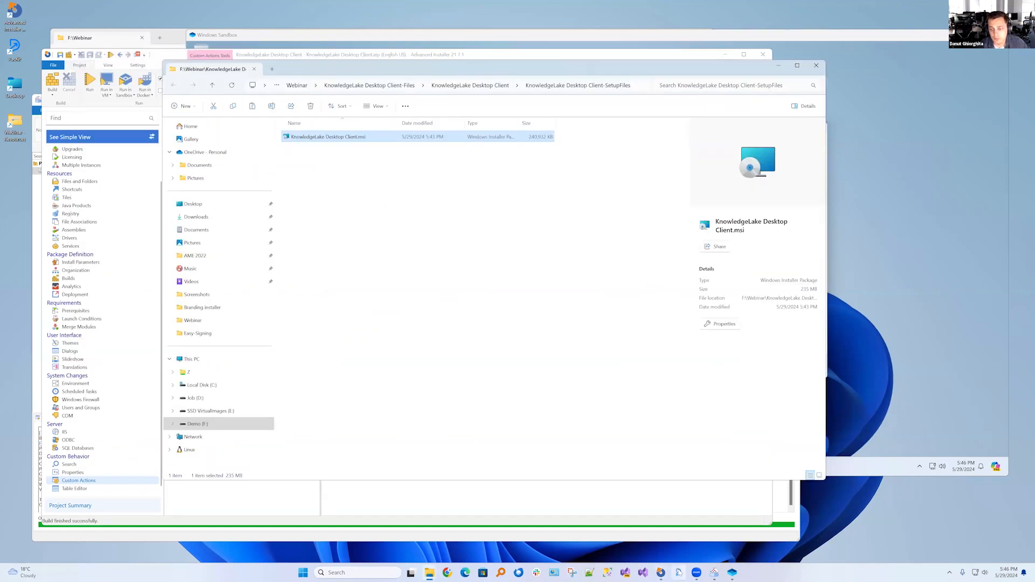
Switch to PacKit, minimize the Advanced Installer project window and reposition the PacKit window on the desktop
{"action": "left_click", "coordinate": [679, 572]}
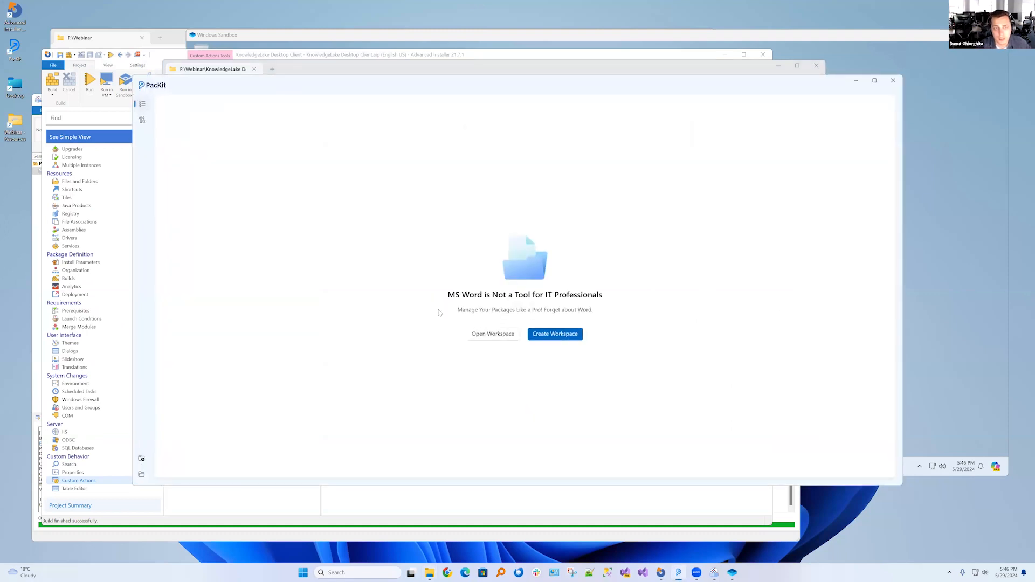
{"action": "left_click", "coordinate": [164, 55]}
{"action": "left_click", "coordinate": [726, 55]}
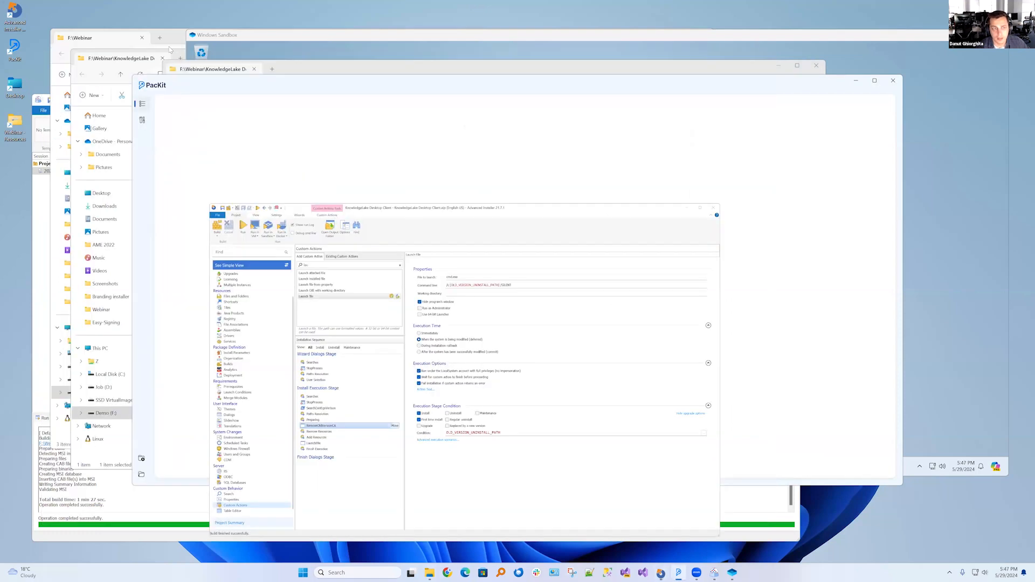
{"action": "right_click", "coordinate": [430, 573]}
{"action": "left_click", "coordinate": [628, 397]}
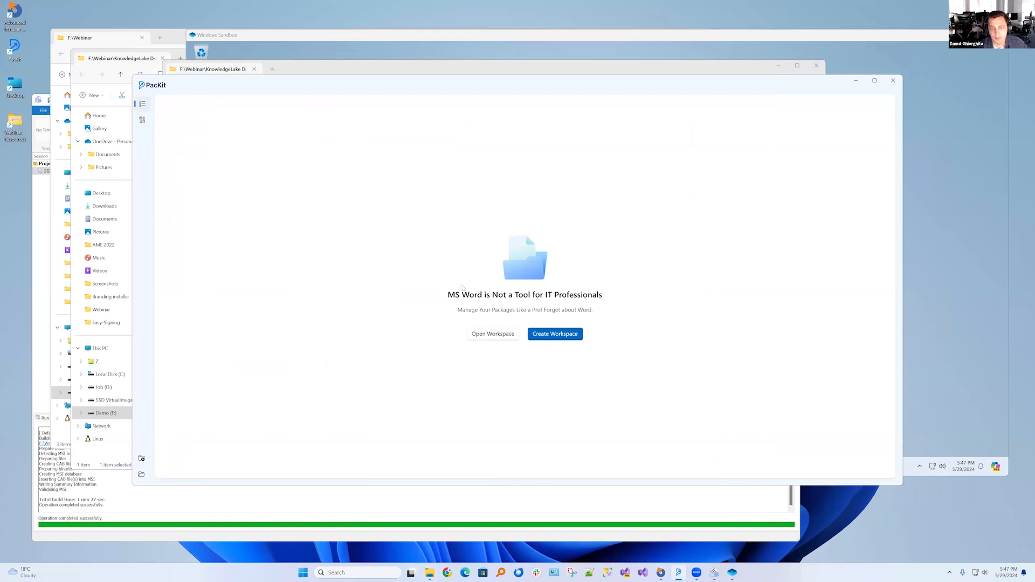
{"action": "left_click_drag", "start_coordinate": [378, 85], "coordinate": [334, 54]}
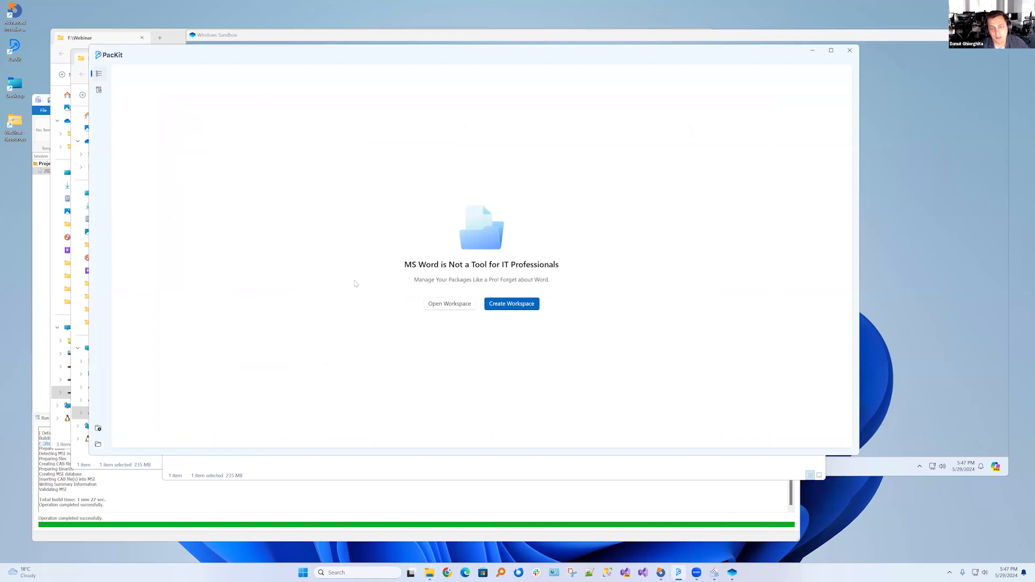
View PacKit's tools page and create a workspace saved as Your Workspace.pkproj in the F:\Webinar folder
{"action": "left_click", "coordinate": [99, 90]}
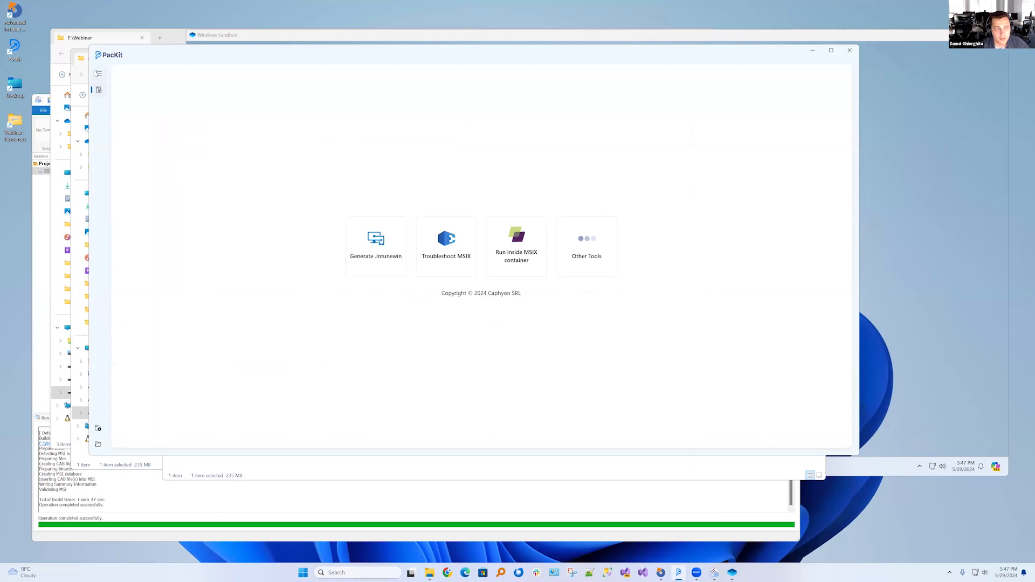
{"action": "left_click", "coordinate": [98, 75]}
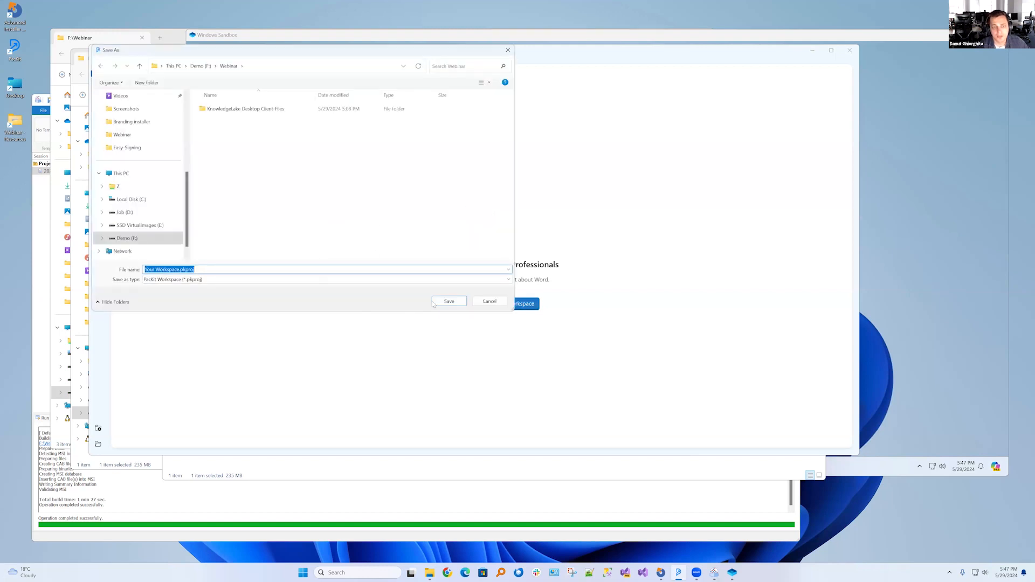
{"action": "left_click", "coordinate": [449, 302]}
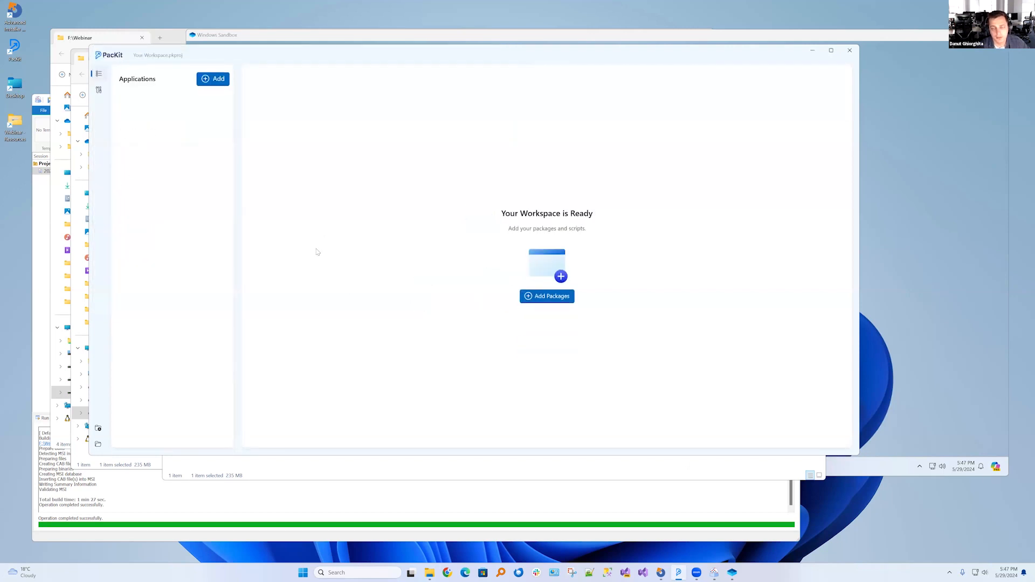
Add KnowledgeLake Desktop Client.msi from the KnowledgeLake Desktop Client-SetupFiles folder to the workspace, reusing the folder path from File Explorer
{"action": "left_click", "coordinate": [217, 83]}
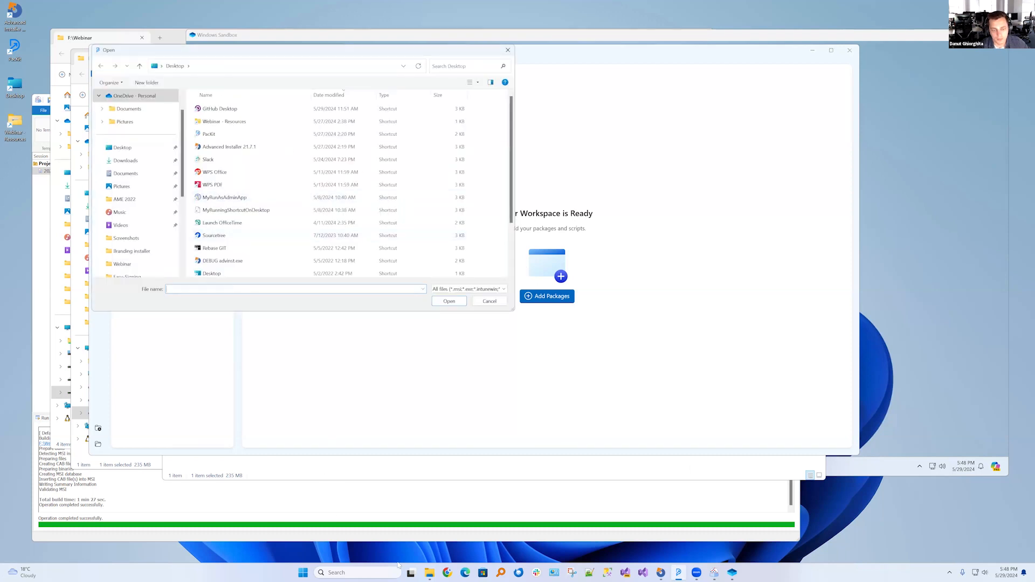
{"action": "left_click", "coordinate": [429, 573]}
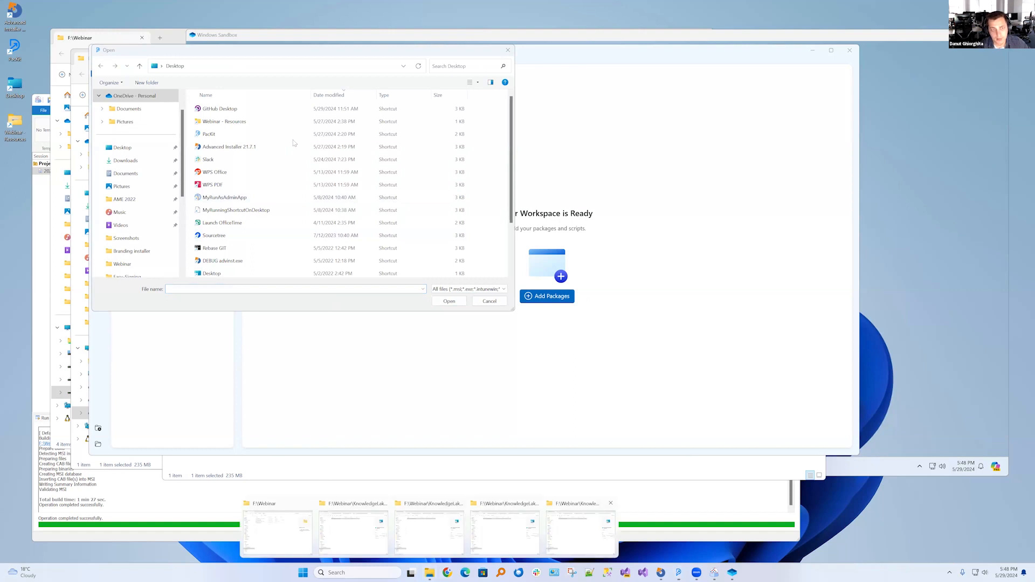
{"action": "left_click", "coordinate": [581, 533]}
{"action": "left_click", "coordinate": [637, 87]}
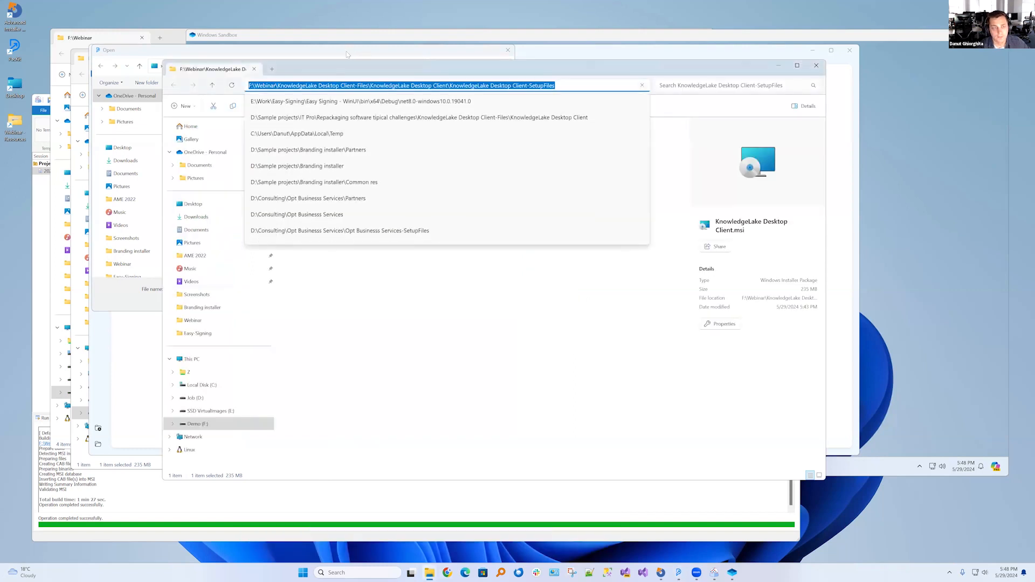
{"action": "left_click", "coordinate": [281, 54]}
{"action": "left_click", "coordinate": [261, 67]}
{"action": "key", "text": "ctrl+v"}
{"action": "key", "text": "Return"}
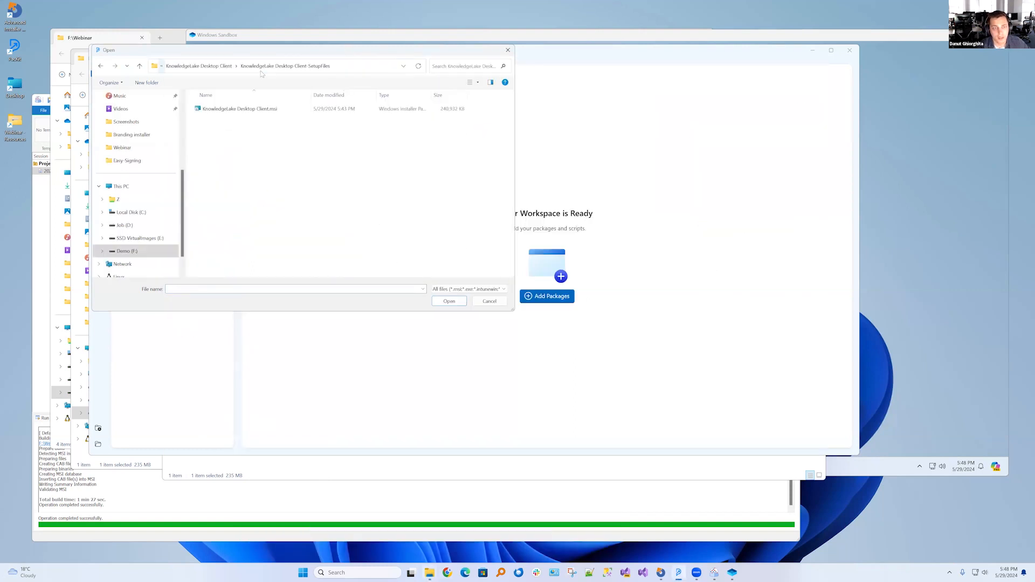
{"action": "left_click", "coordinate": [248, 109]}
{"action": "left_click", "coordinate": [450, 301]}
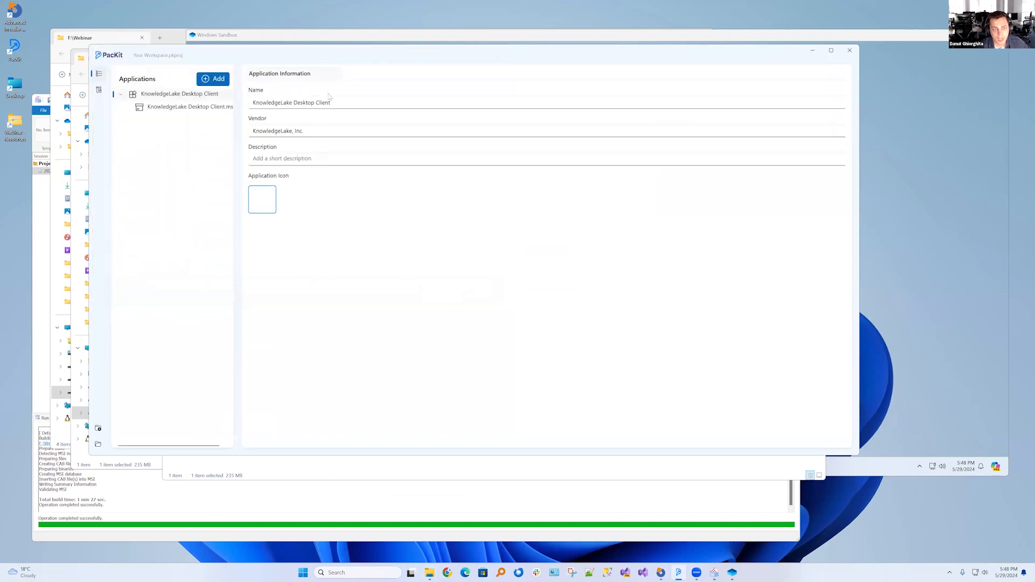
Review the application's name and vendor, set its description to "Testing MSI package" and check the application icon's file selection
{"action": "left_click_drag", "start_coordinate": [335, 101], "coordinate": [243, 103]}
{"action": "left_click_drag", "start_coordinate": [328, 131], "coordinate": [236, 132]}
{"action": "left_click", "coordinate": [310, 160]}
{"action": "type", "text": "Testing MSIX"}
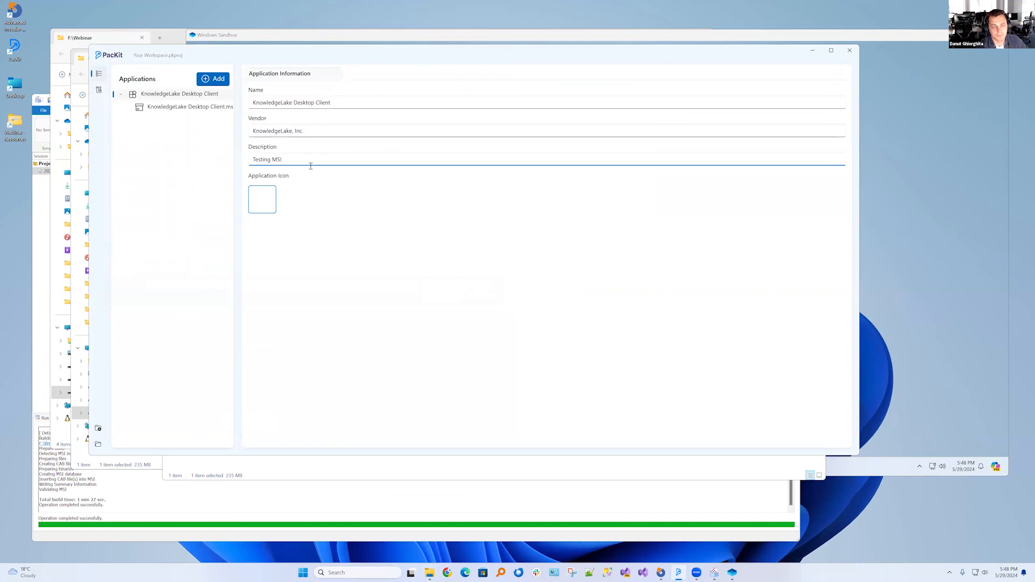
{"action": "type", "text": "package"}
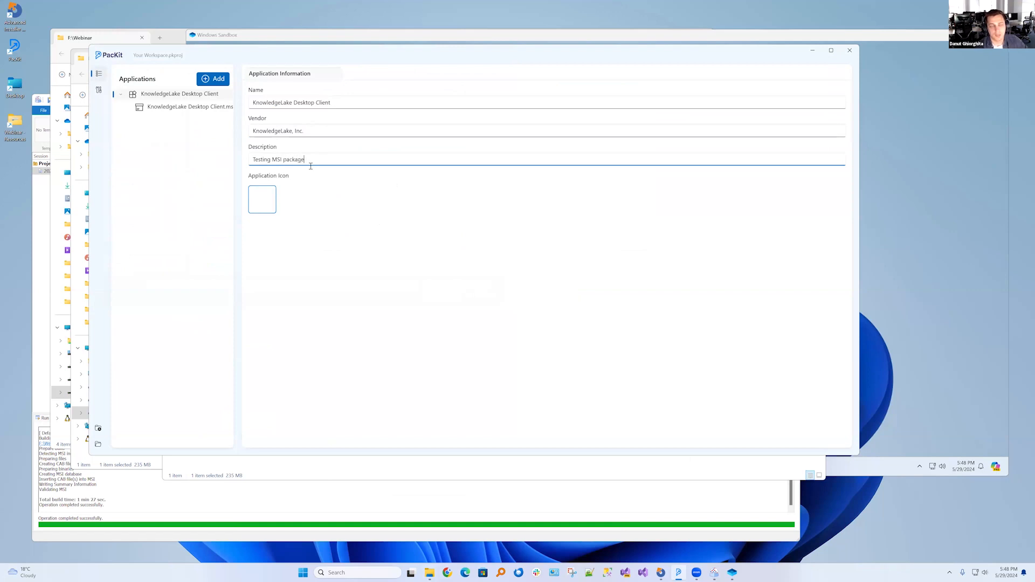
{"action": "left_click_drag", "start_coordinate": [317, 163], "coordinate": [210, 149]}
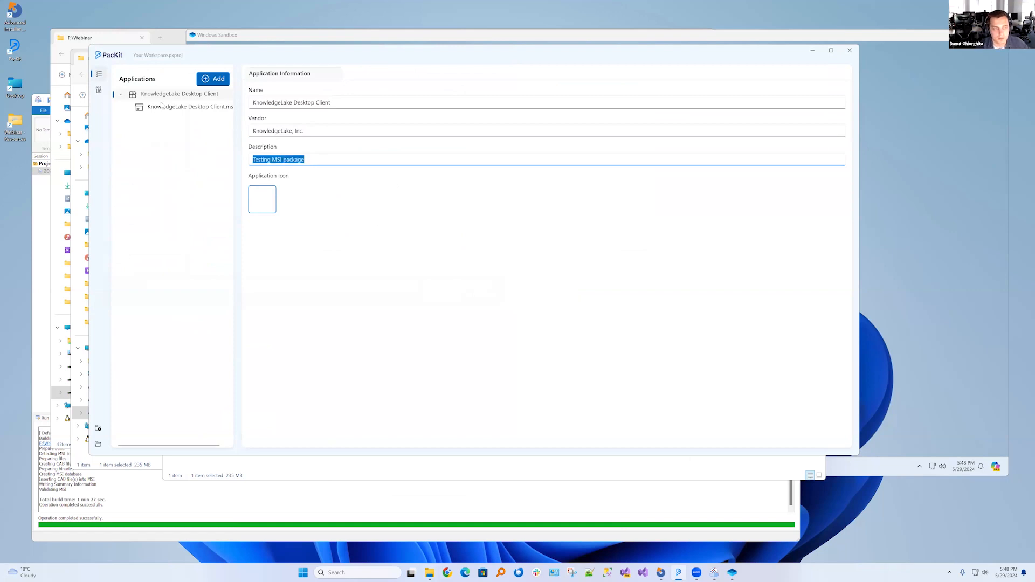
{"action": "left_click", "coordinate": [266, 205]}
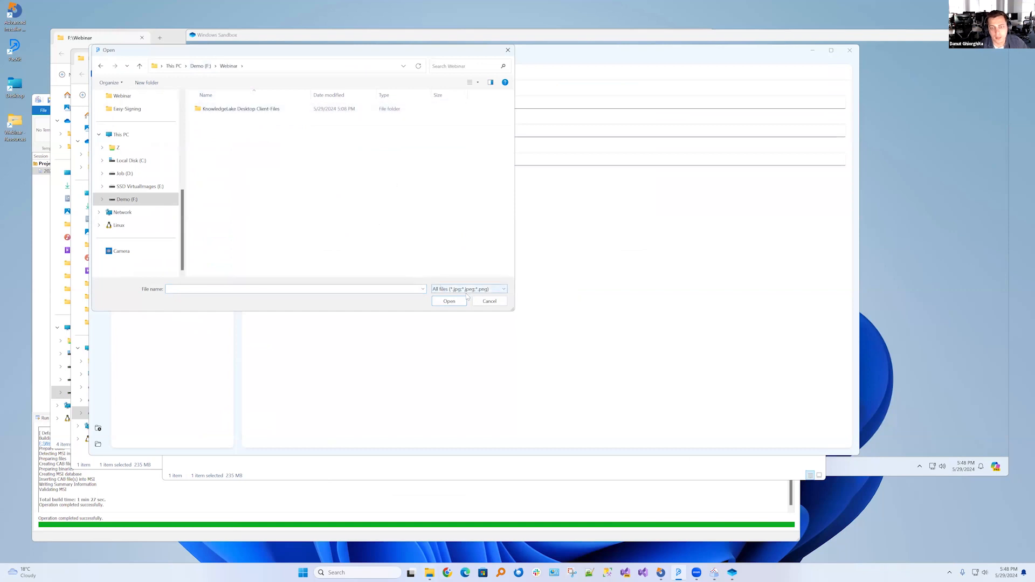
{"action": "left_click", "coordinate": [445, 297]}
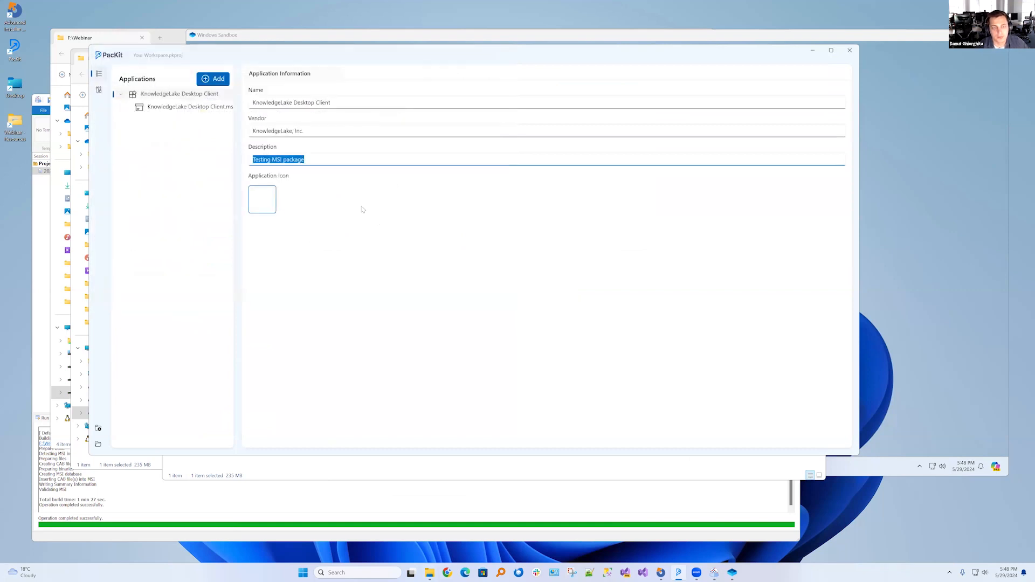
Review the MSI package's source path and version, and set its install command to "/qn ADDLOCAL=ALL"
{"action": "left_click", "coordinate": [191, 109]}
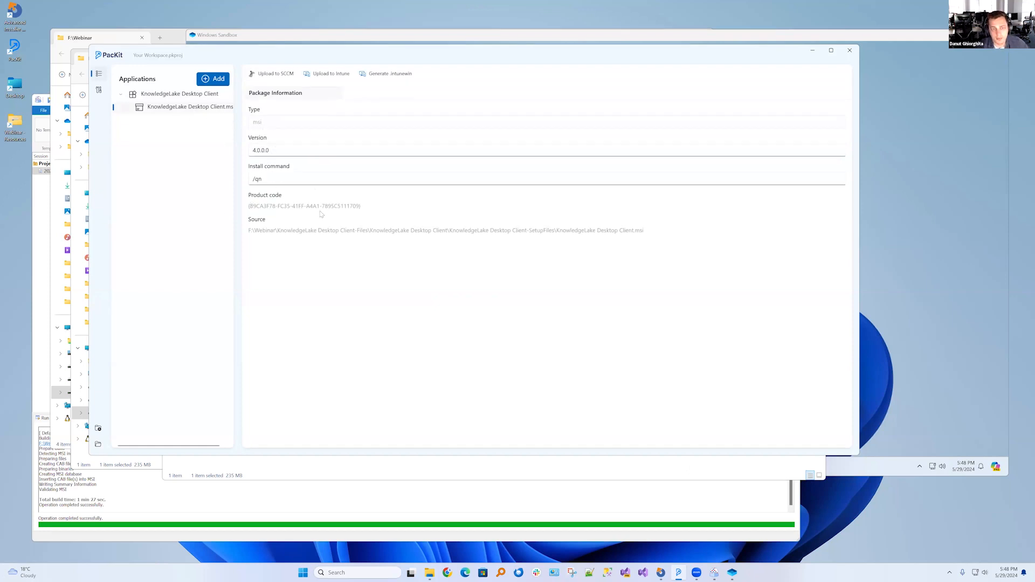
{"action": "left_click_drag", "start_coordinate": [250, 231], "coordinate": [645, 231]}
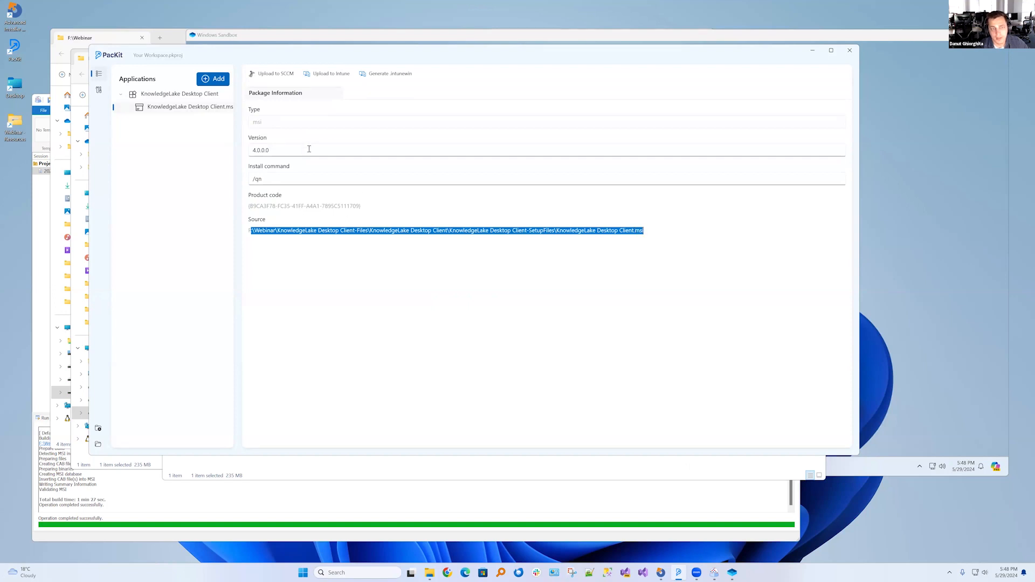
{"action": "left_click_drag", "start_coordinate": [310, 149], "coordinate": [224, 151]}
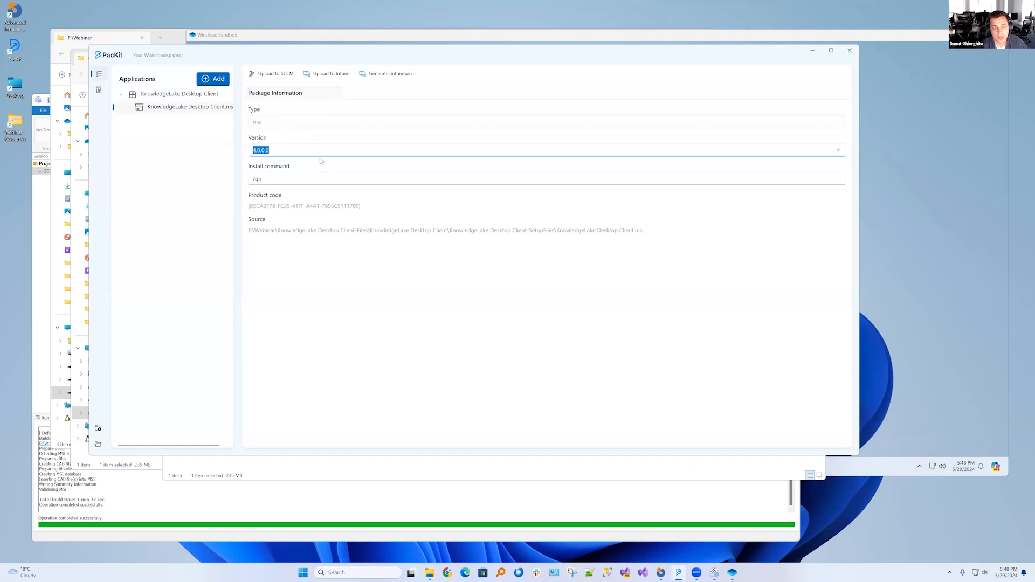
{"action": "left_click", "coordinate": [301, 186]}
{"action": "left_click", "coordinate": [306, 175]}
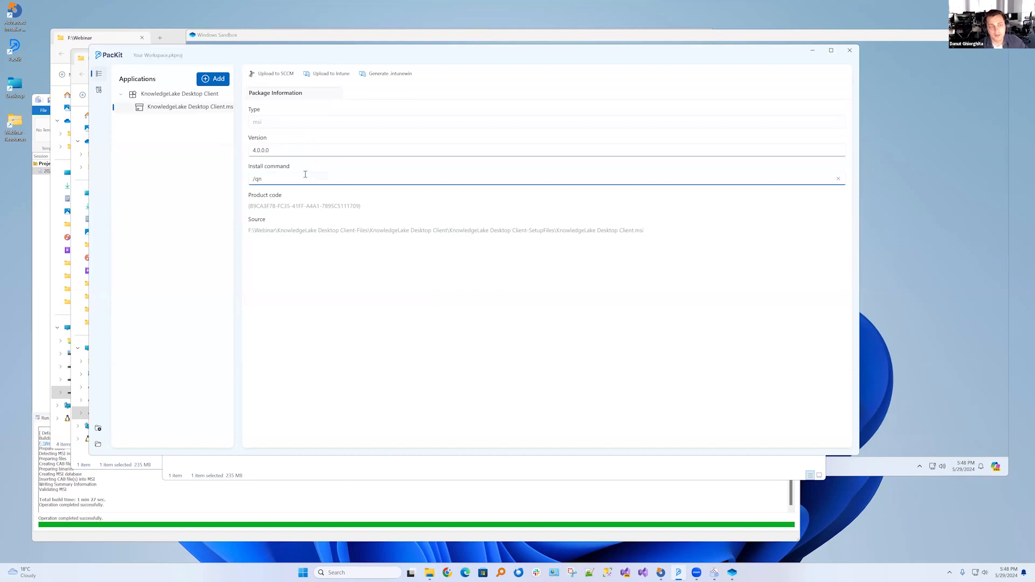
{"action": "type", "text": "ADDLOCAL=ALL"}
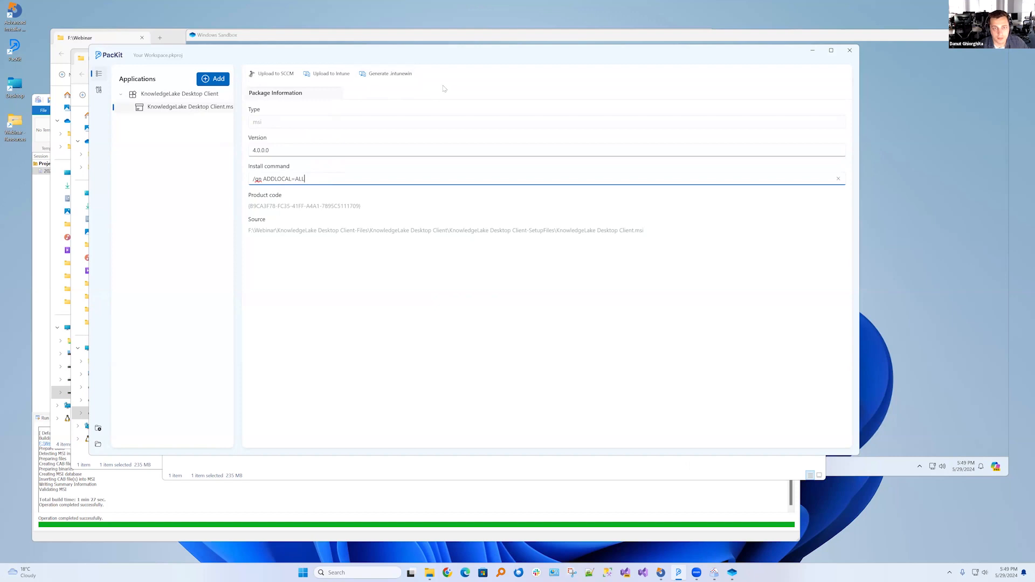
Generate an .intunewin file from the MSI in the default output folder and move the opened folder window aside
{"action": "left_click", "coordinate": [387, 74]}
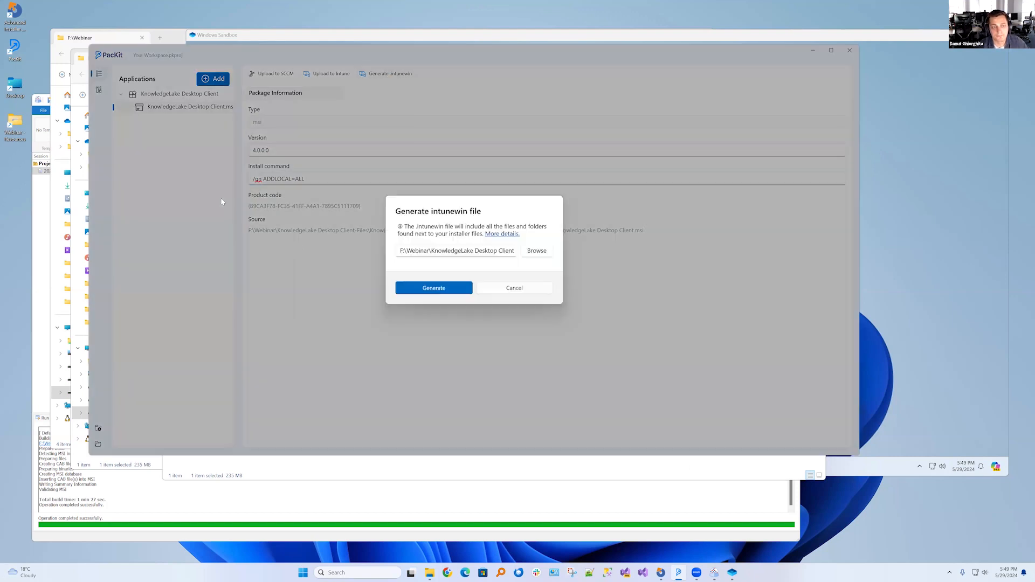
{"action": "left_click", "coordinate": [434, 290]}
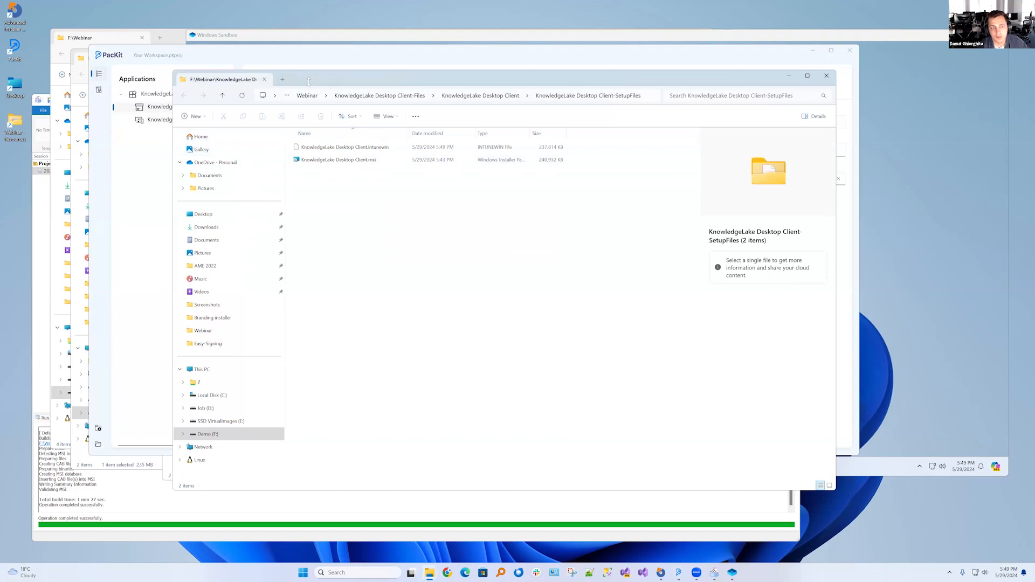
{"action": "left_click_drag", "start_coordinate": [346, 85], "coordinate": [494, 129]}
Select the .intunewin package in the workspace, compare it with the MSI and start uploading it through the Intune Deploy wizard
{"action": "left_click", "coordinate": [189, 120]}
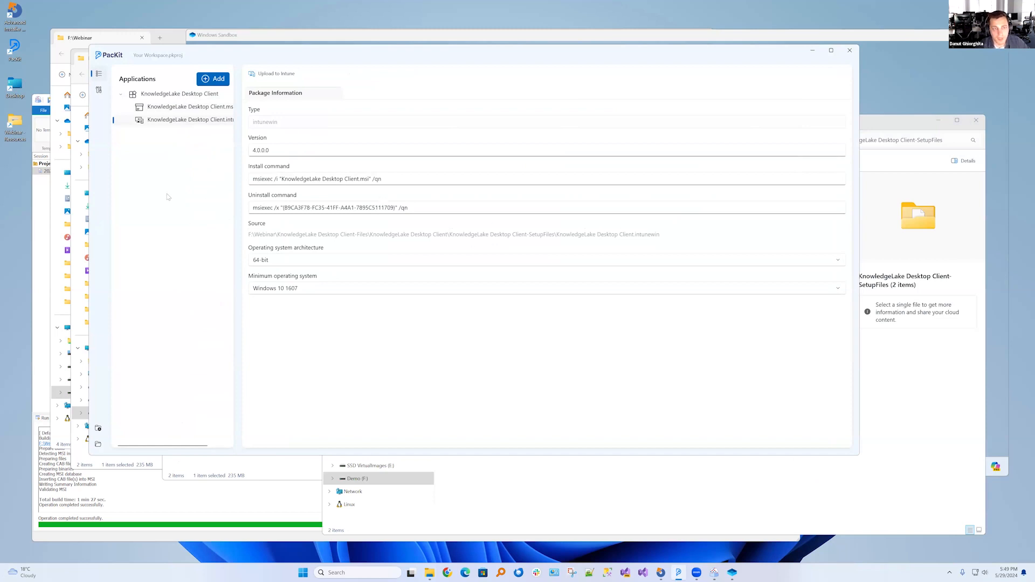
{"action": "left_click", "coordinate": [178, 107]}
{"action": "left_click", "coordinate": [179, 118]}
{"action": "left_click", "coordinate": [273, 74]}
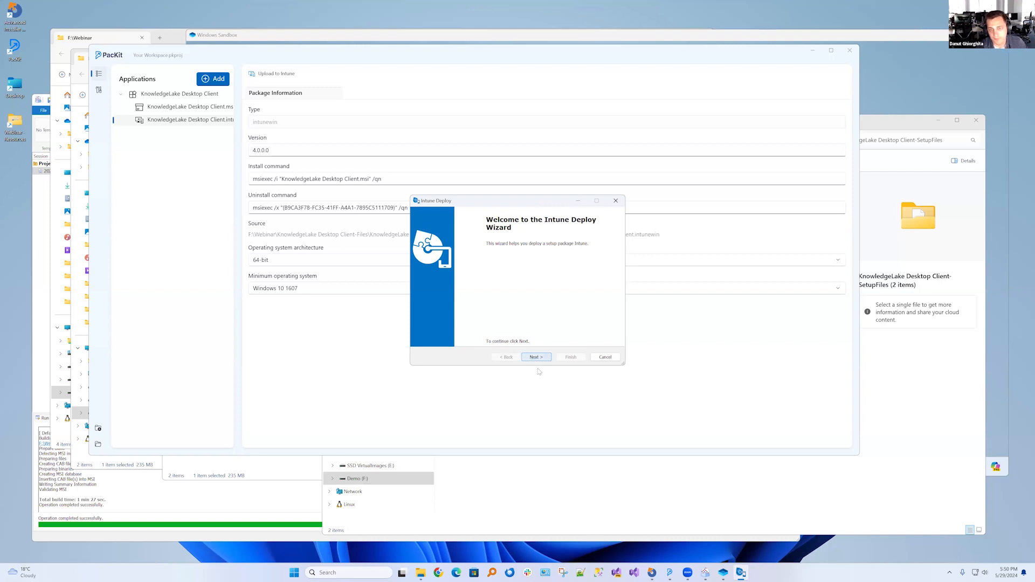
{"action": "left_click", "coordinate": [536, 358]}
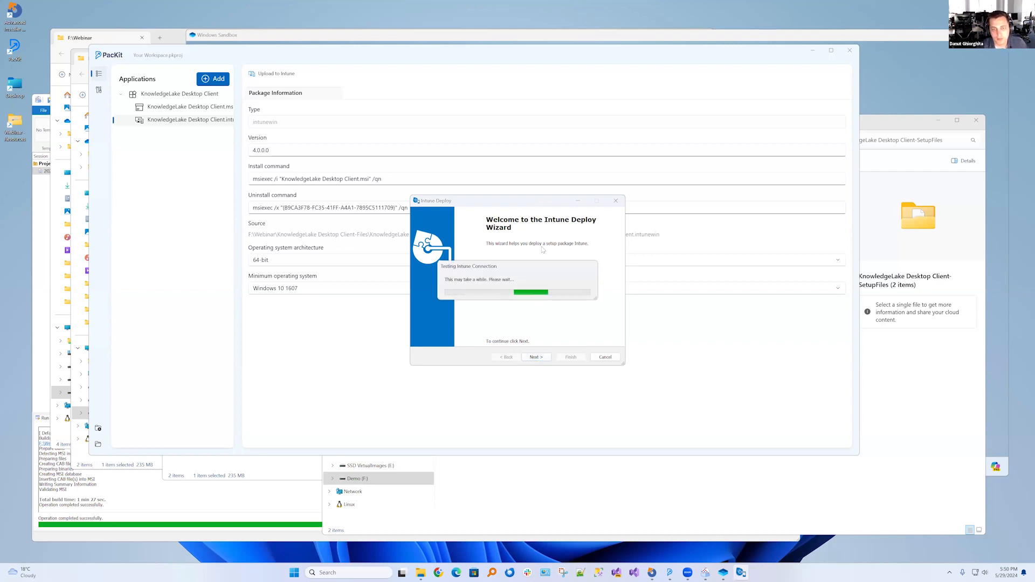